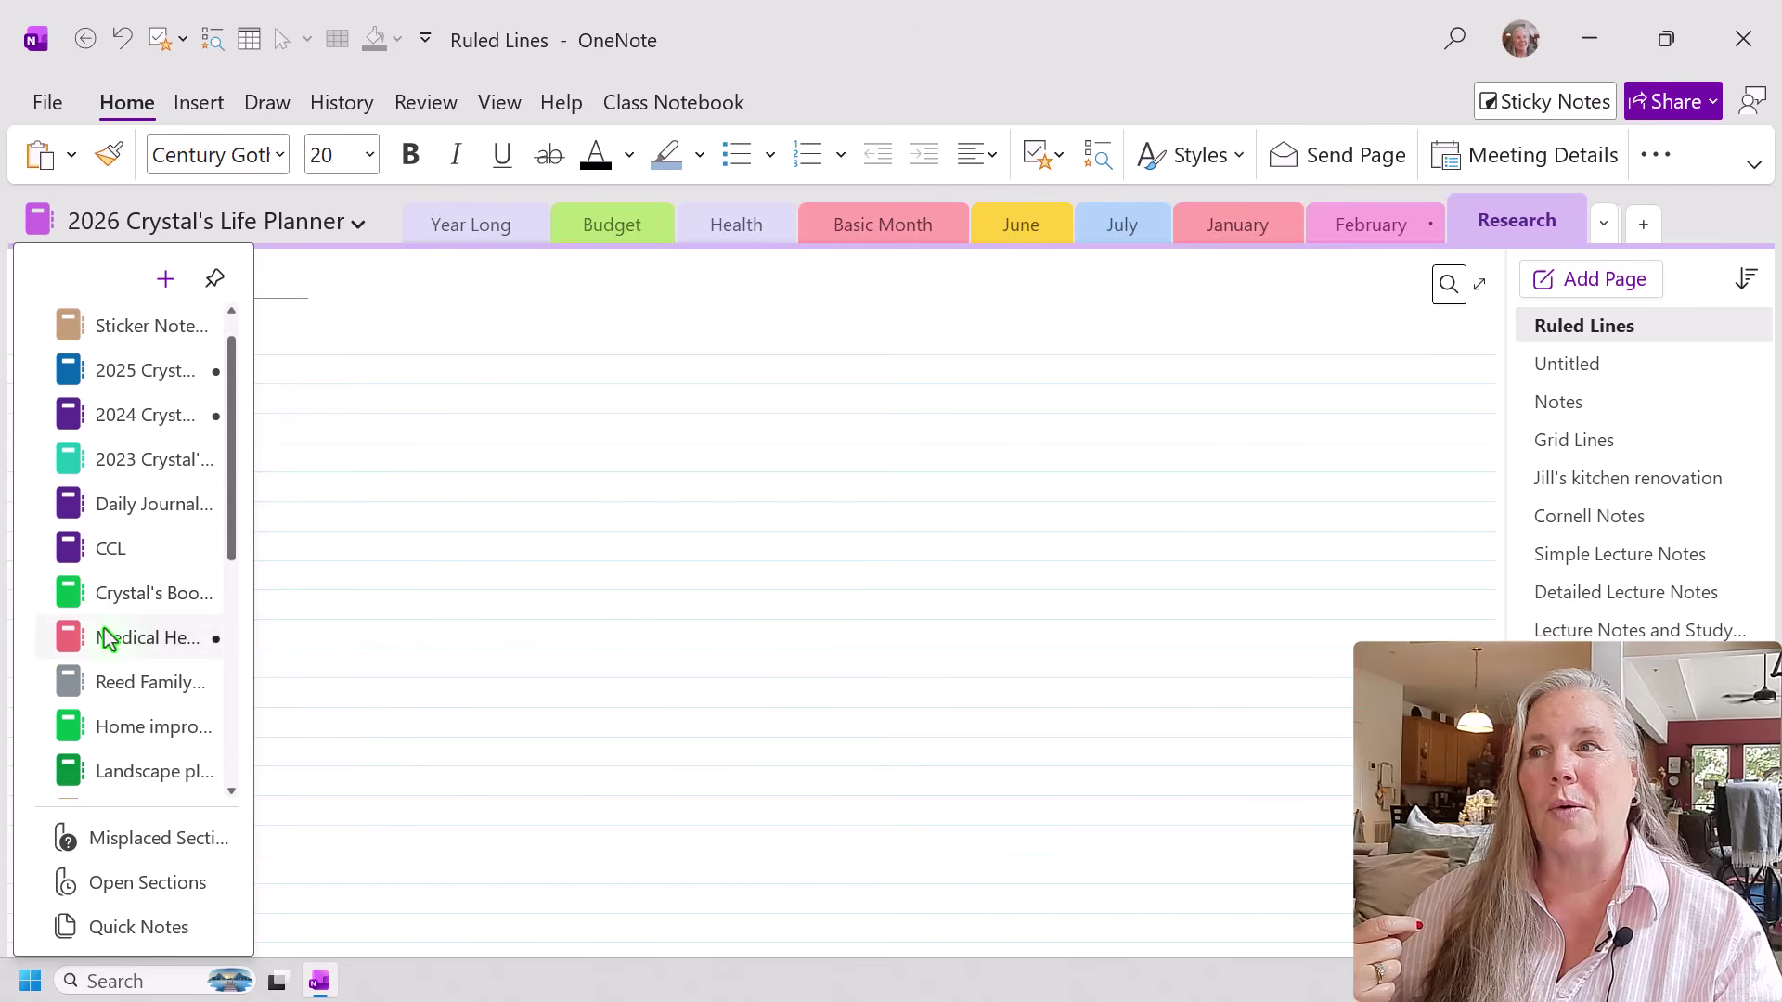
# Look through the list of open notebooks, including the planners and personal notebooks, and close the list.
pyautogui.scroll(-1, 151, 701)
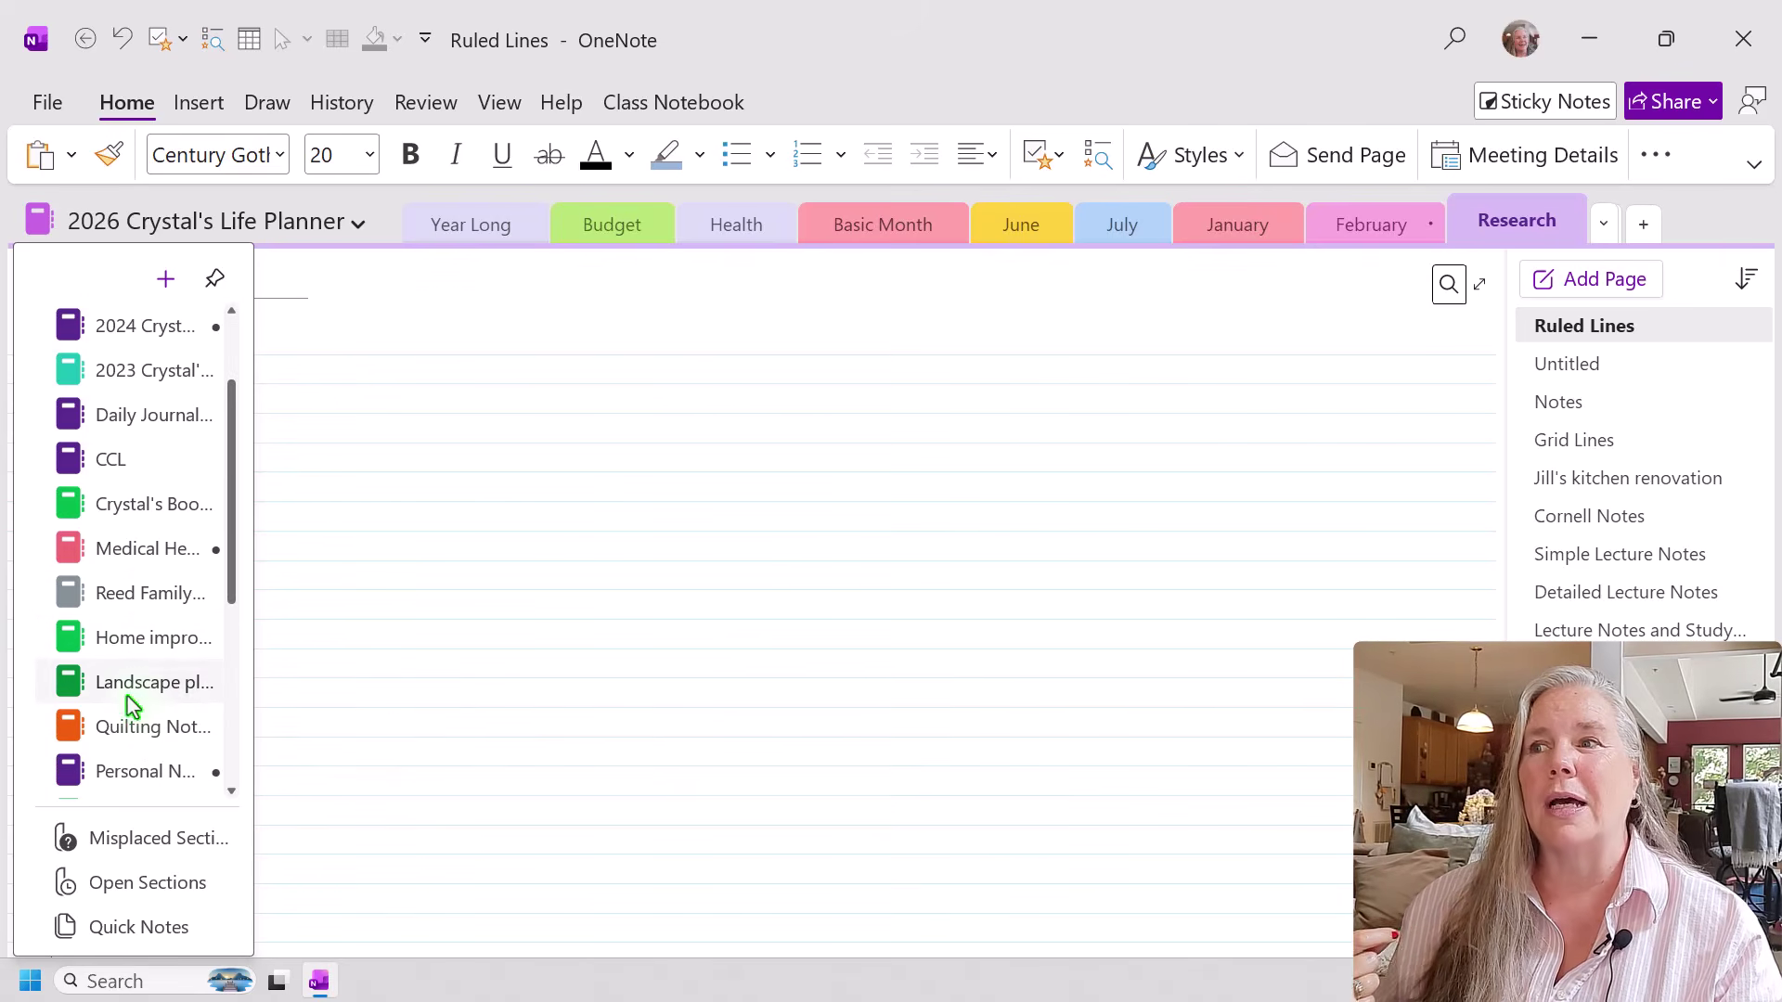
pyautogui.scroll(-2, 125, 742)
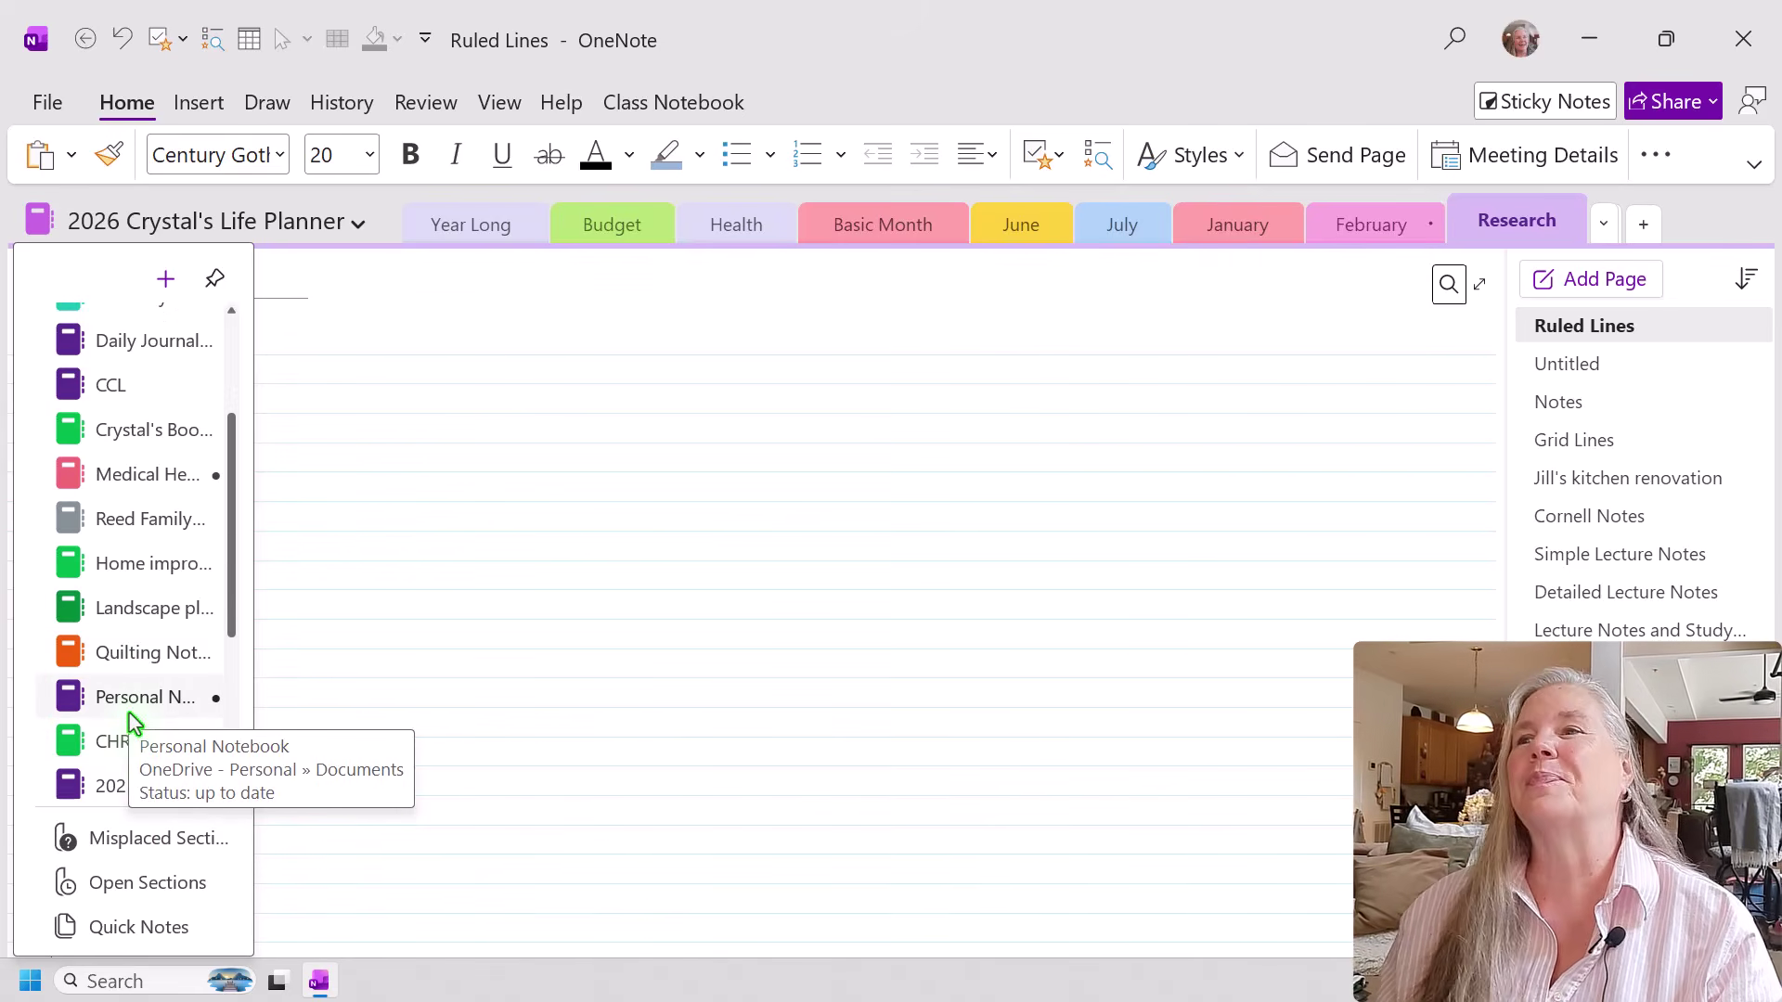
pyautogui.scroll(5, 128, 711)
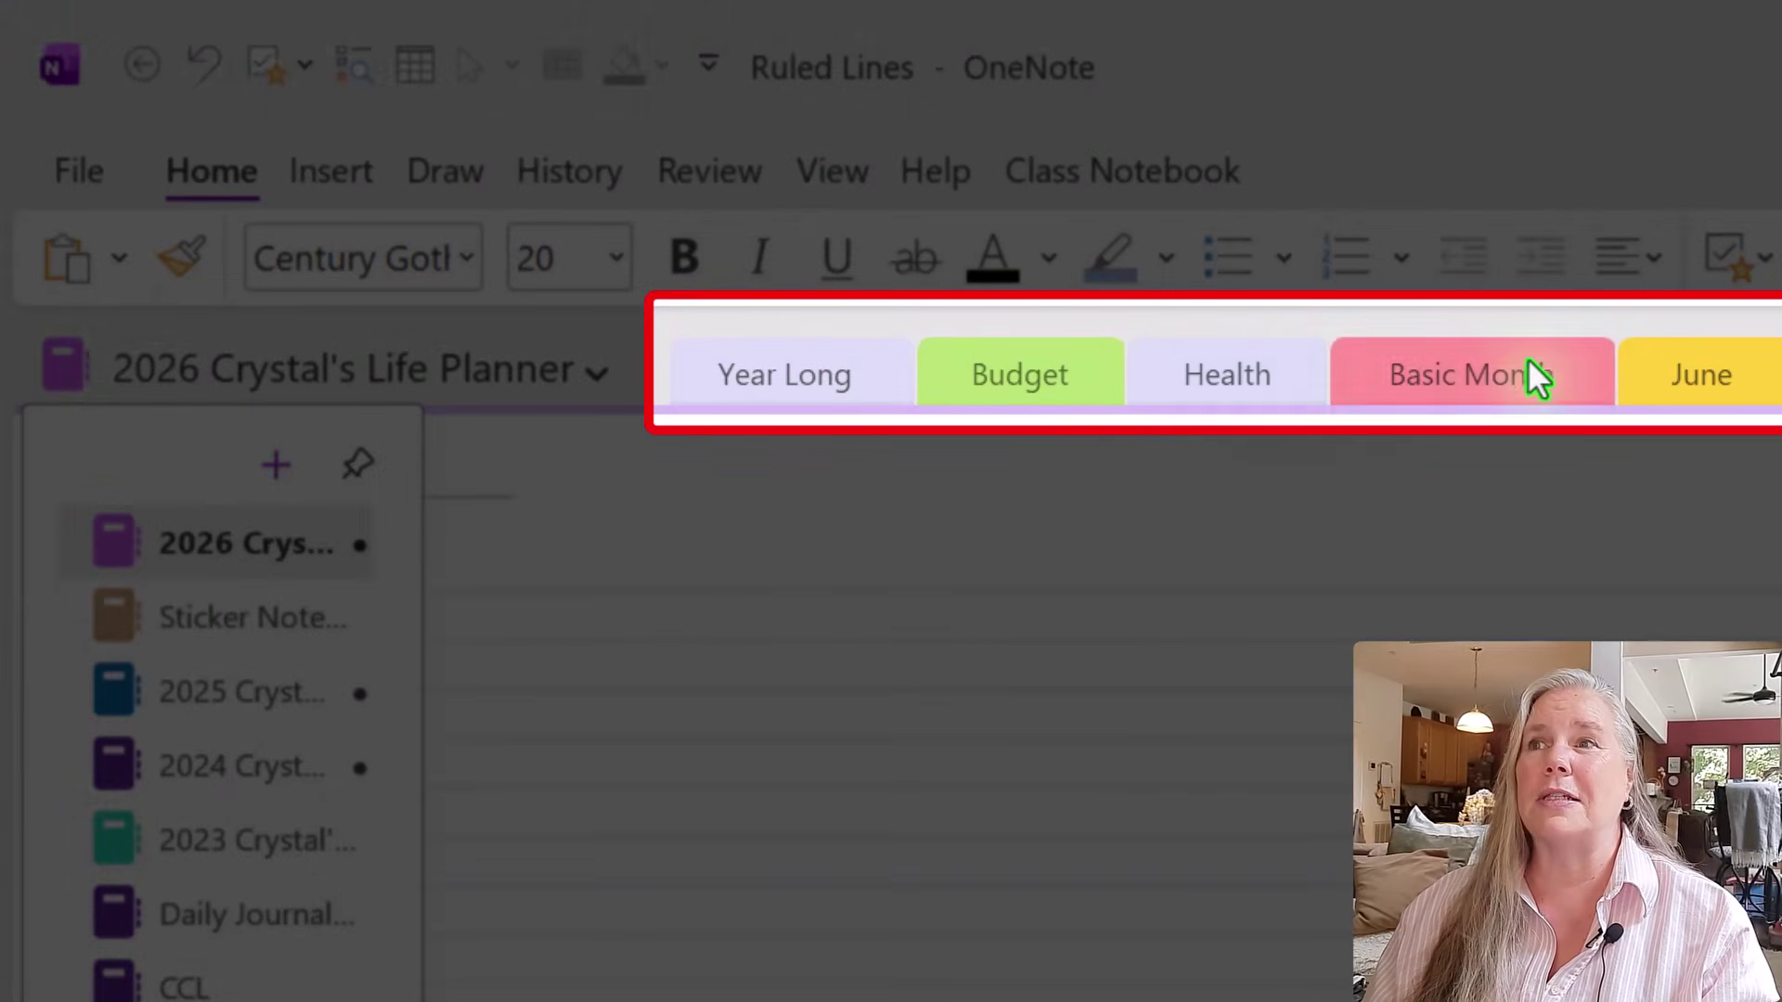
pyautogui.click(517, 395)
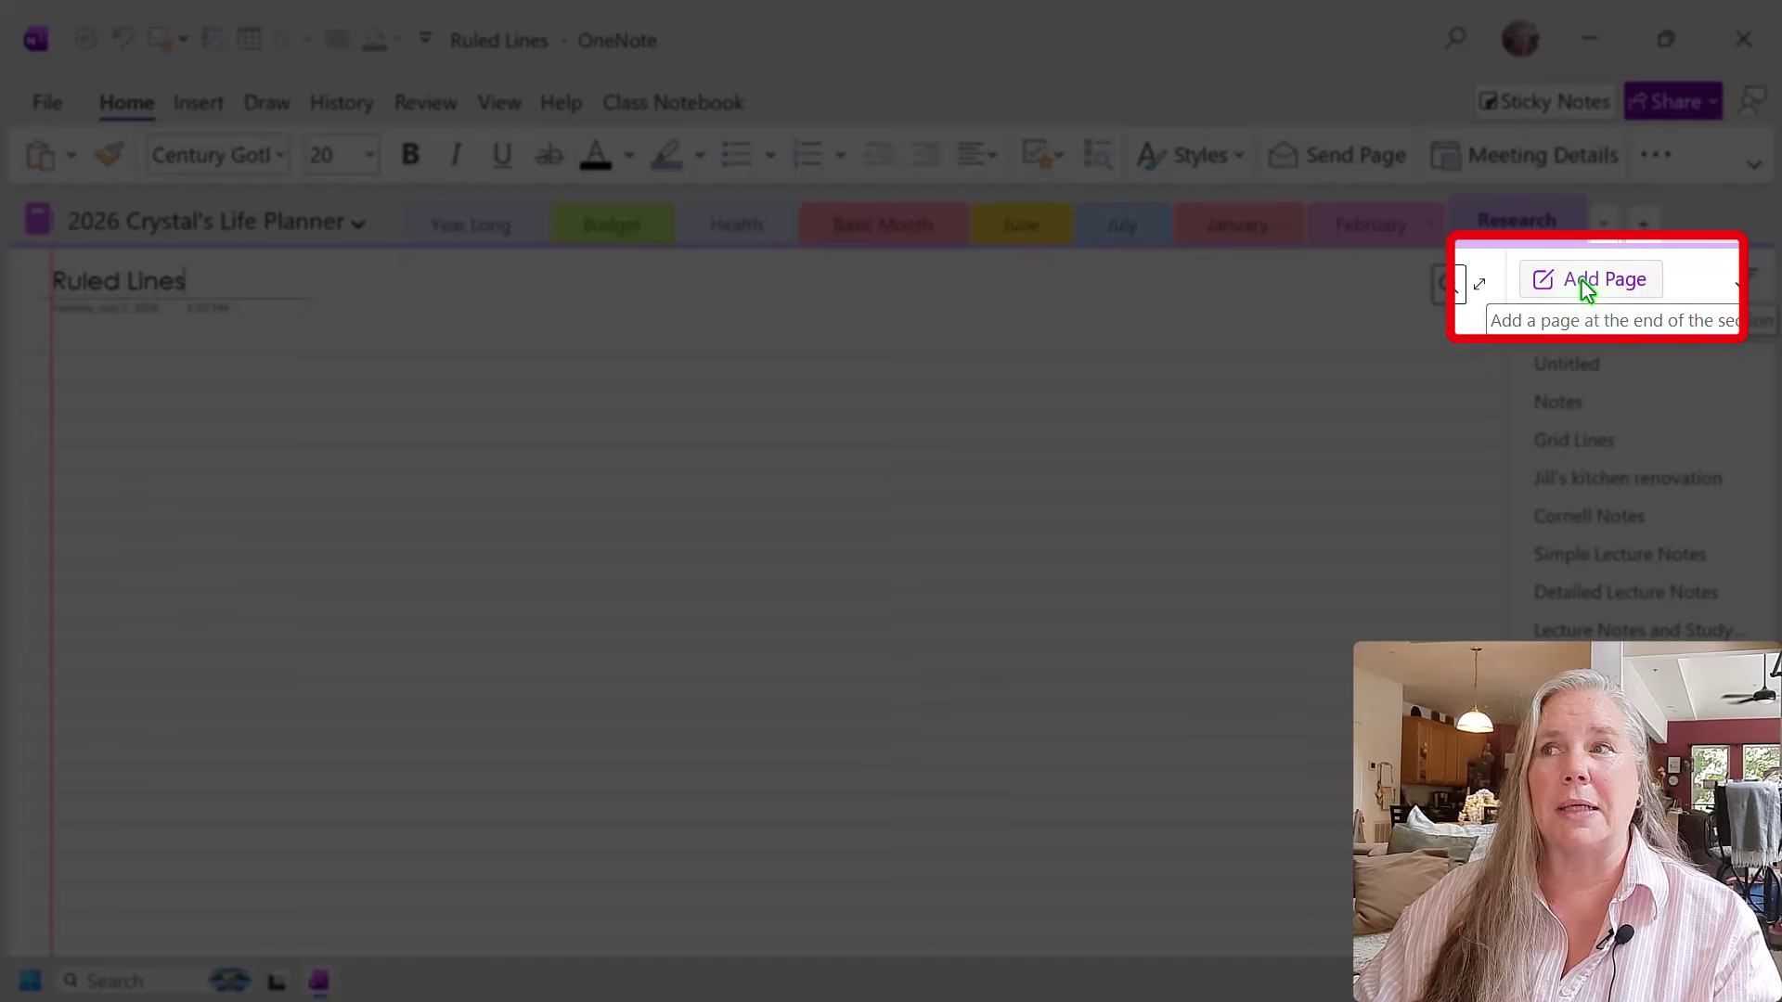
# Add a new page to the Research section and write "hi" just below its date.
pyautogui.click(1581, 281)
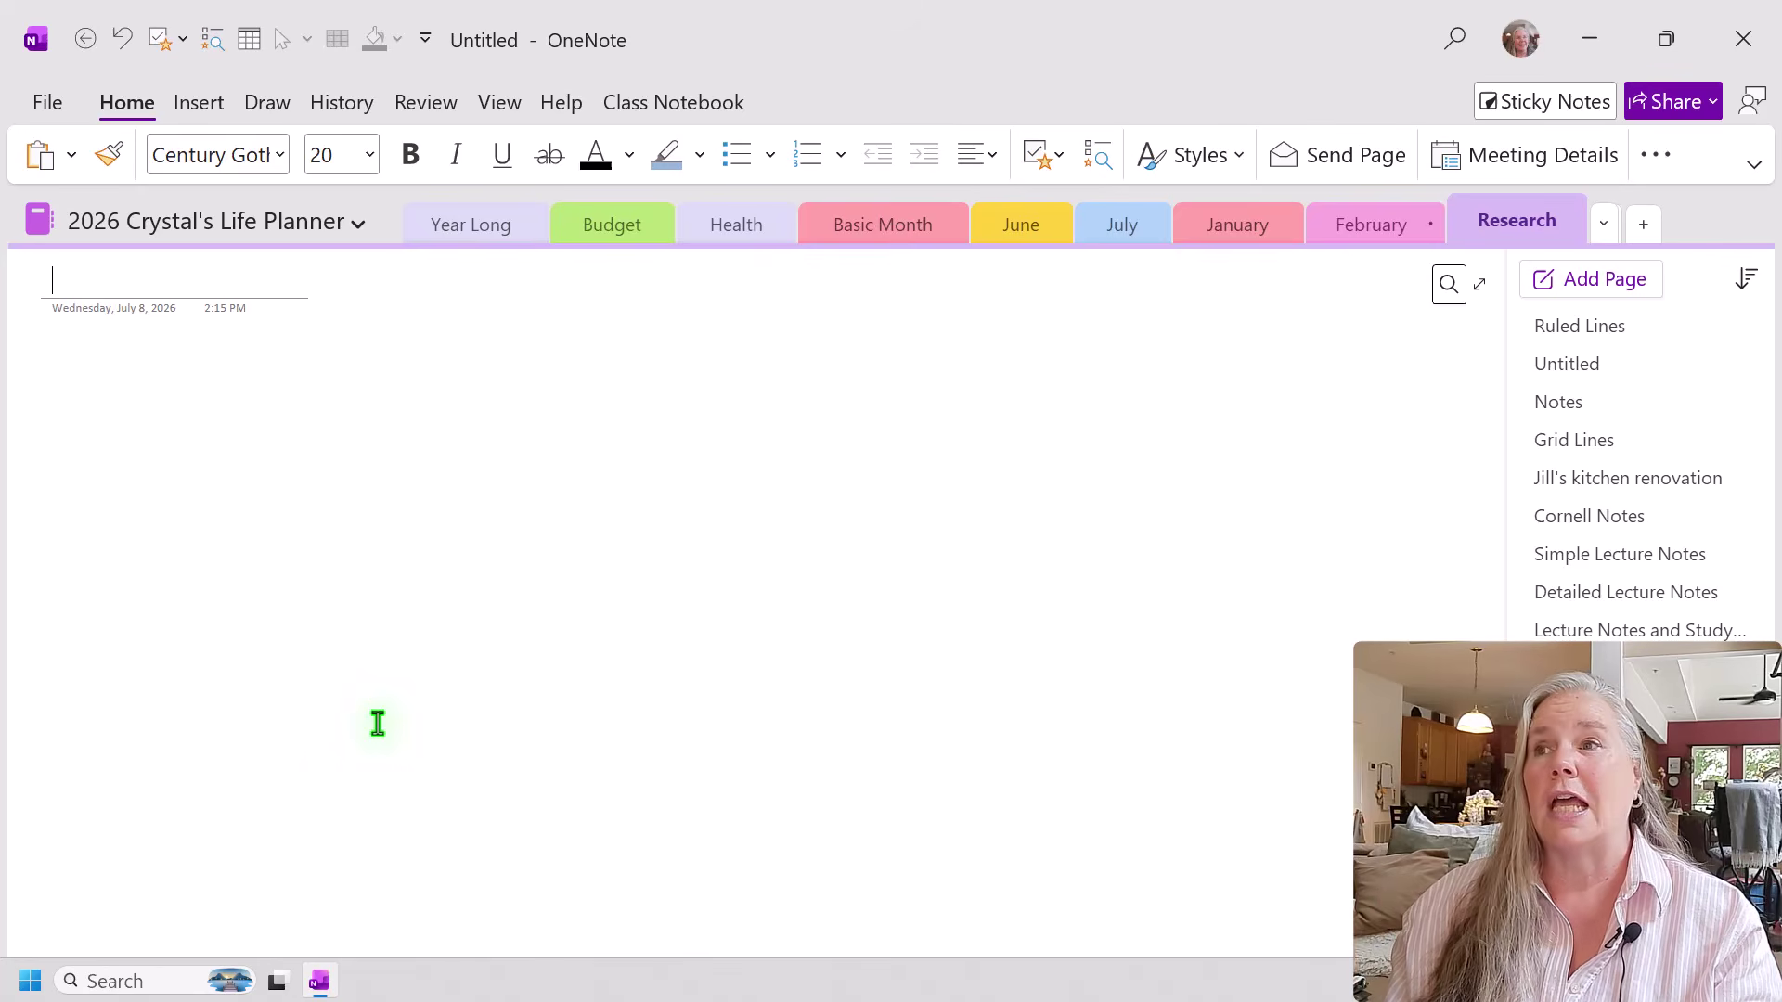
pyautogui.click(150, 373)
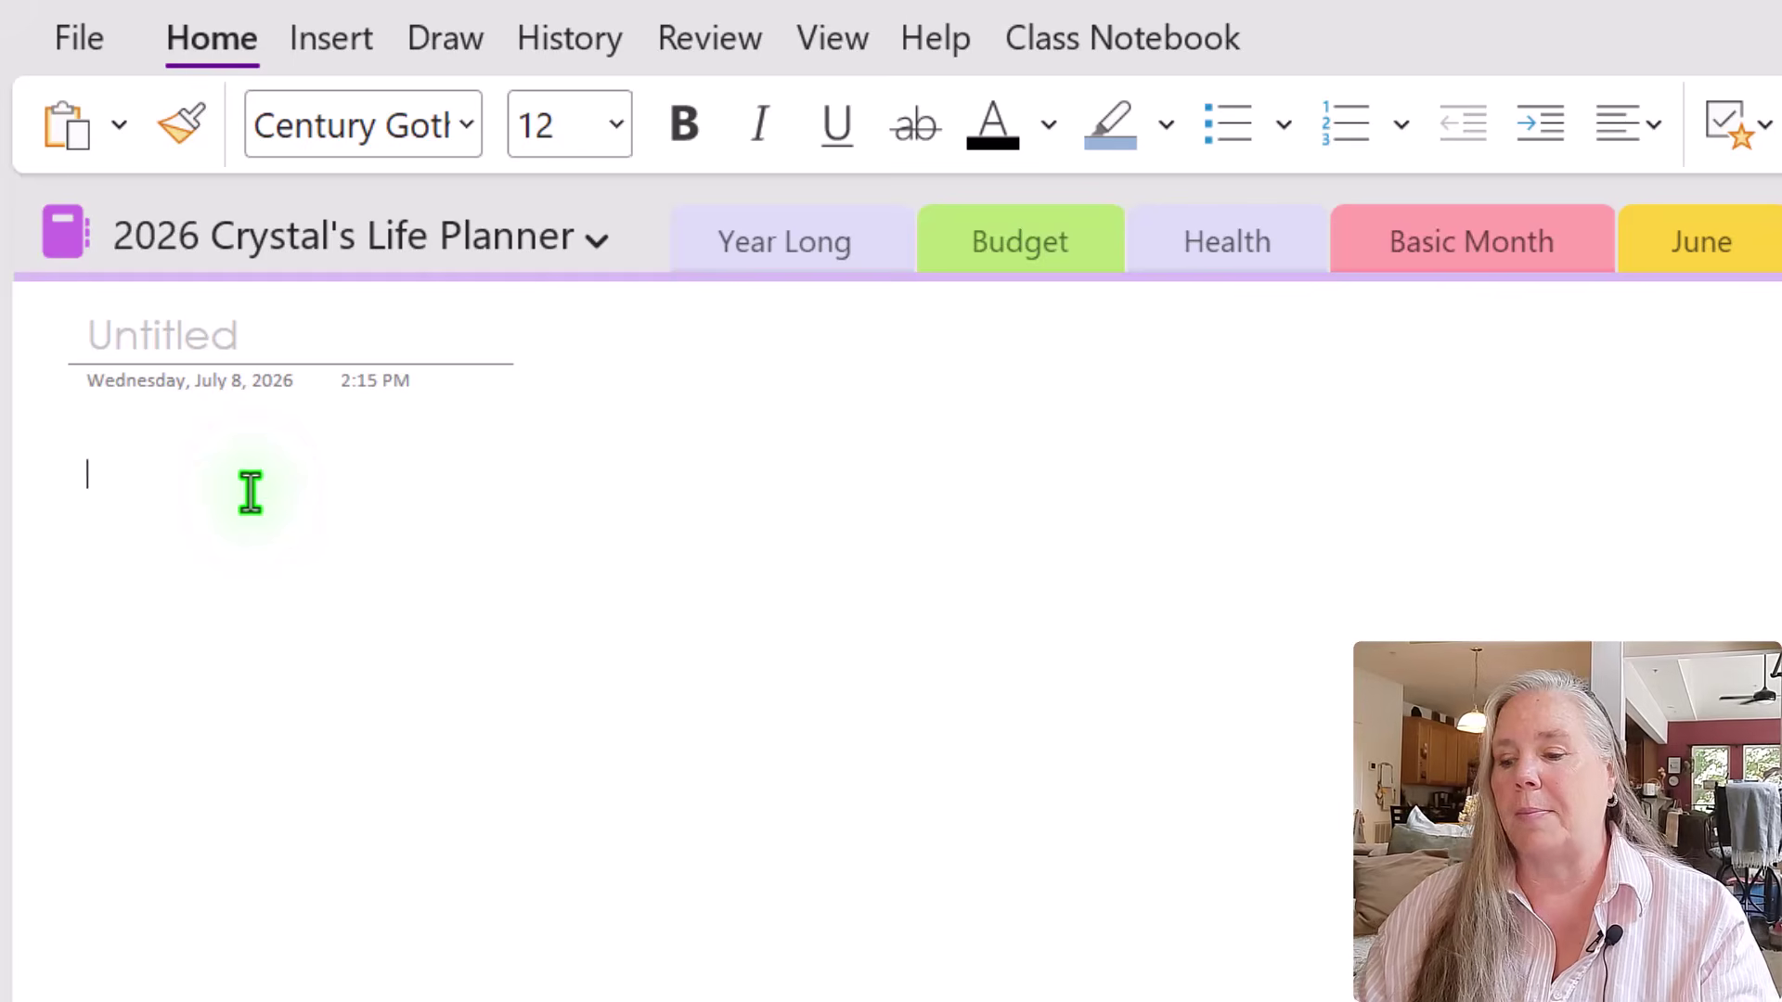
pyautogui.write('hi')
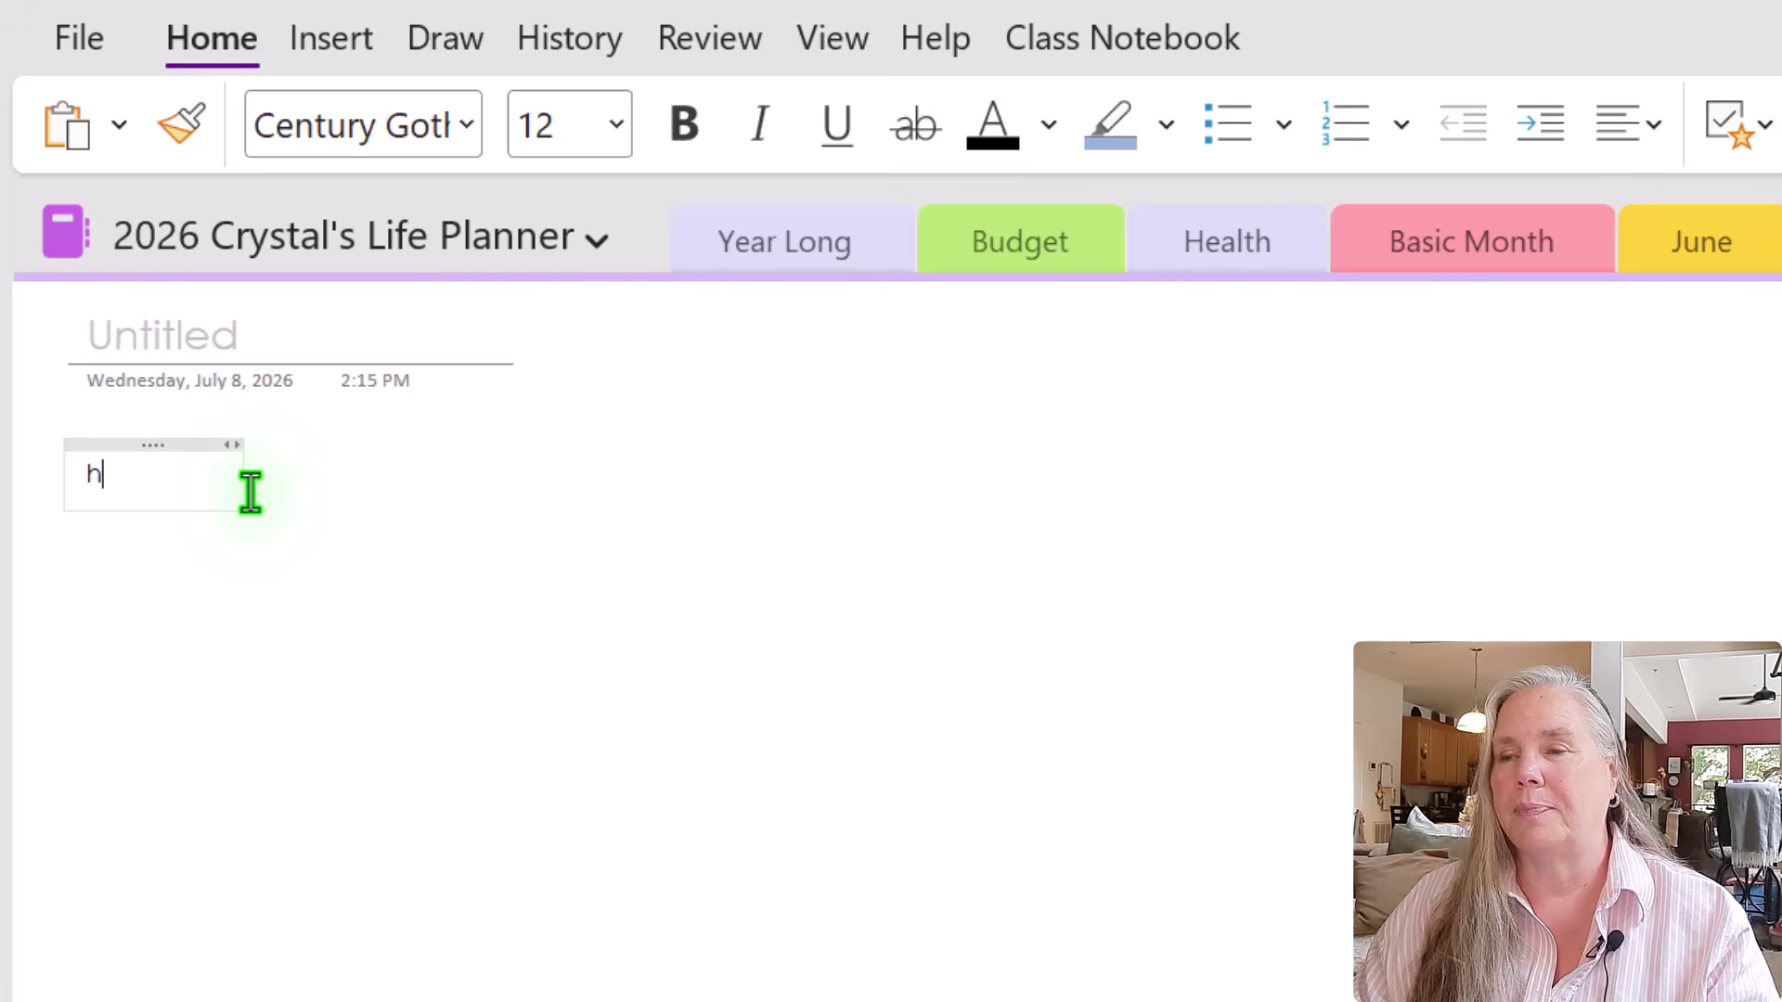
# Place more short text at distant spots on the blank page, well away from the first note.
pyautogui.click(316, 521)
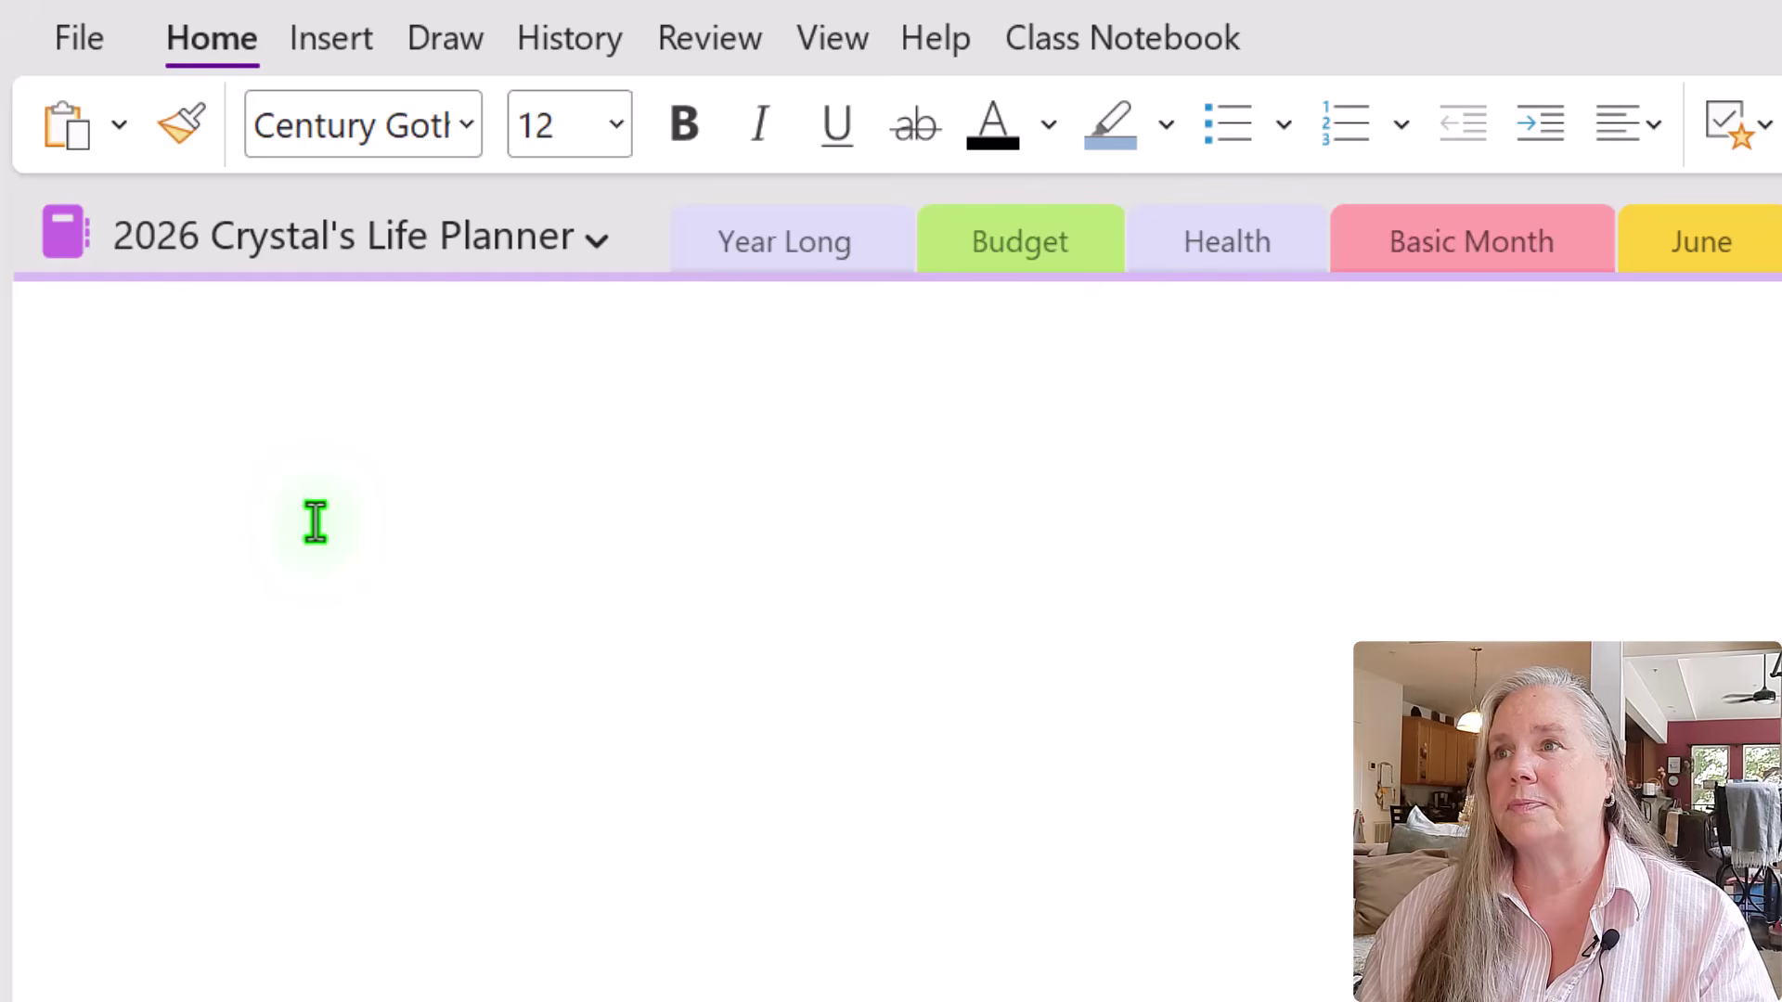
pyautogui.click(315, 521)
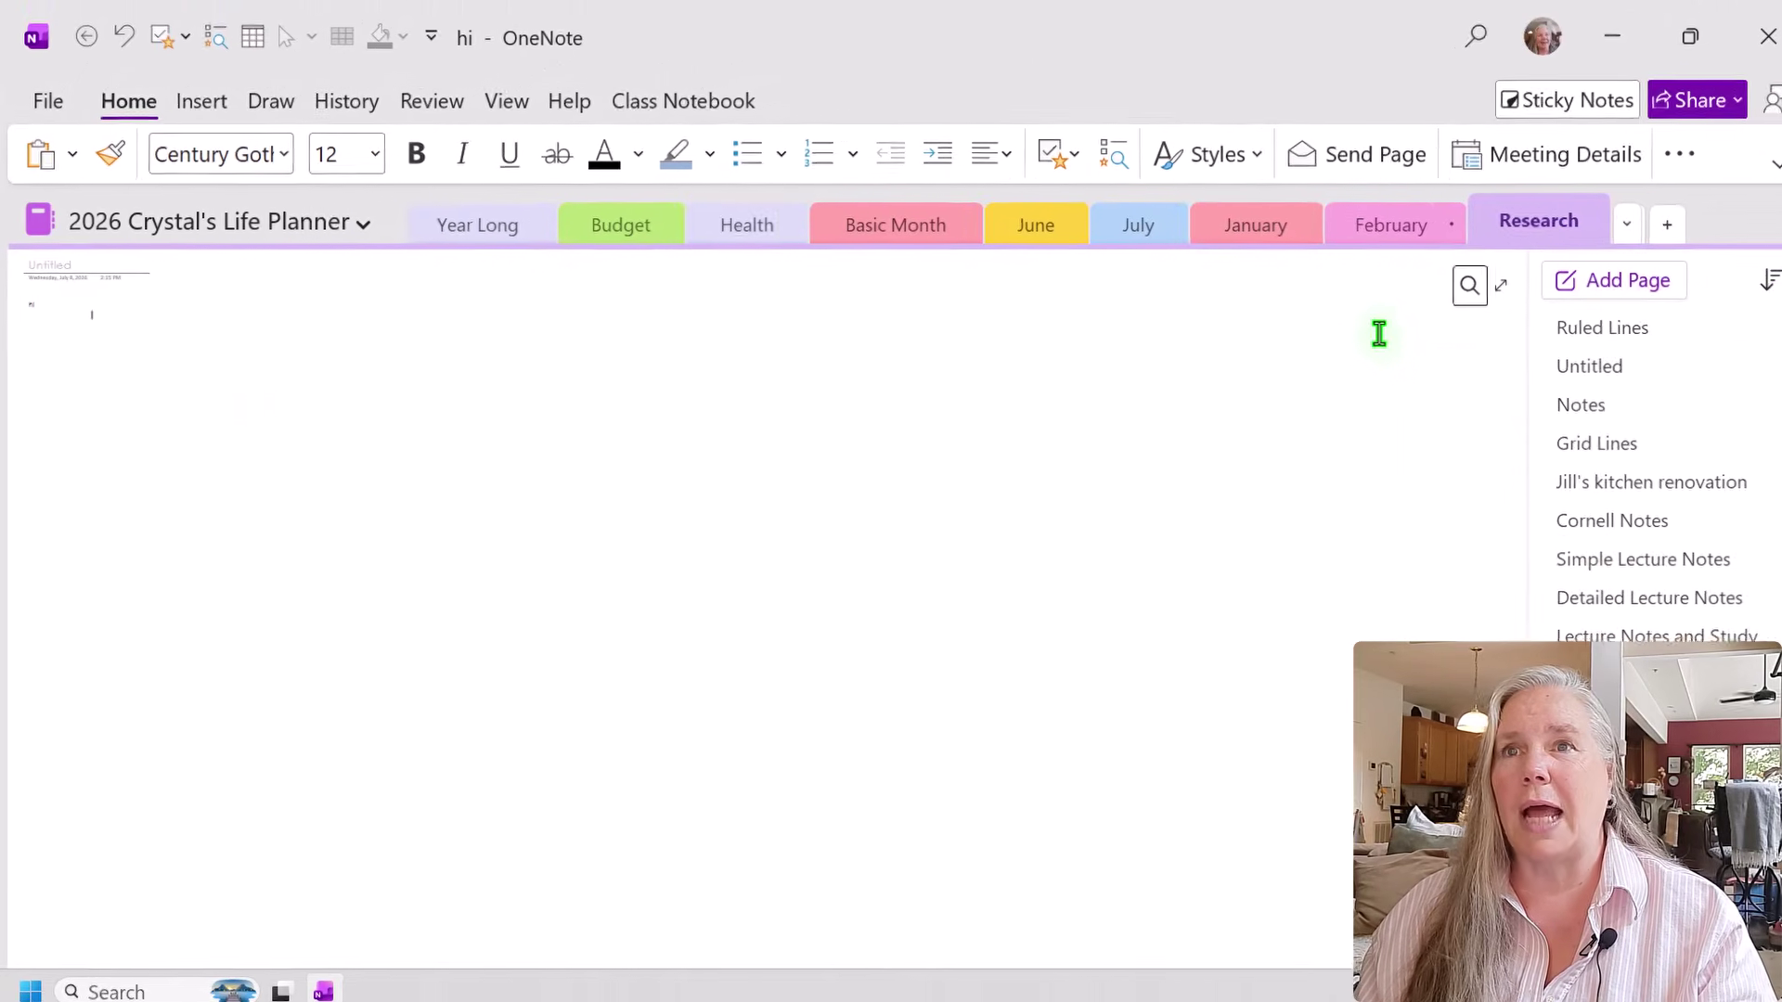
pyautogui.click(1379, 334)
pyautogui.write('hh')
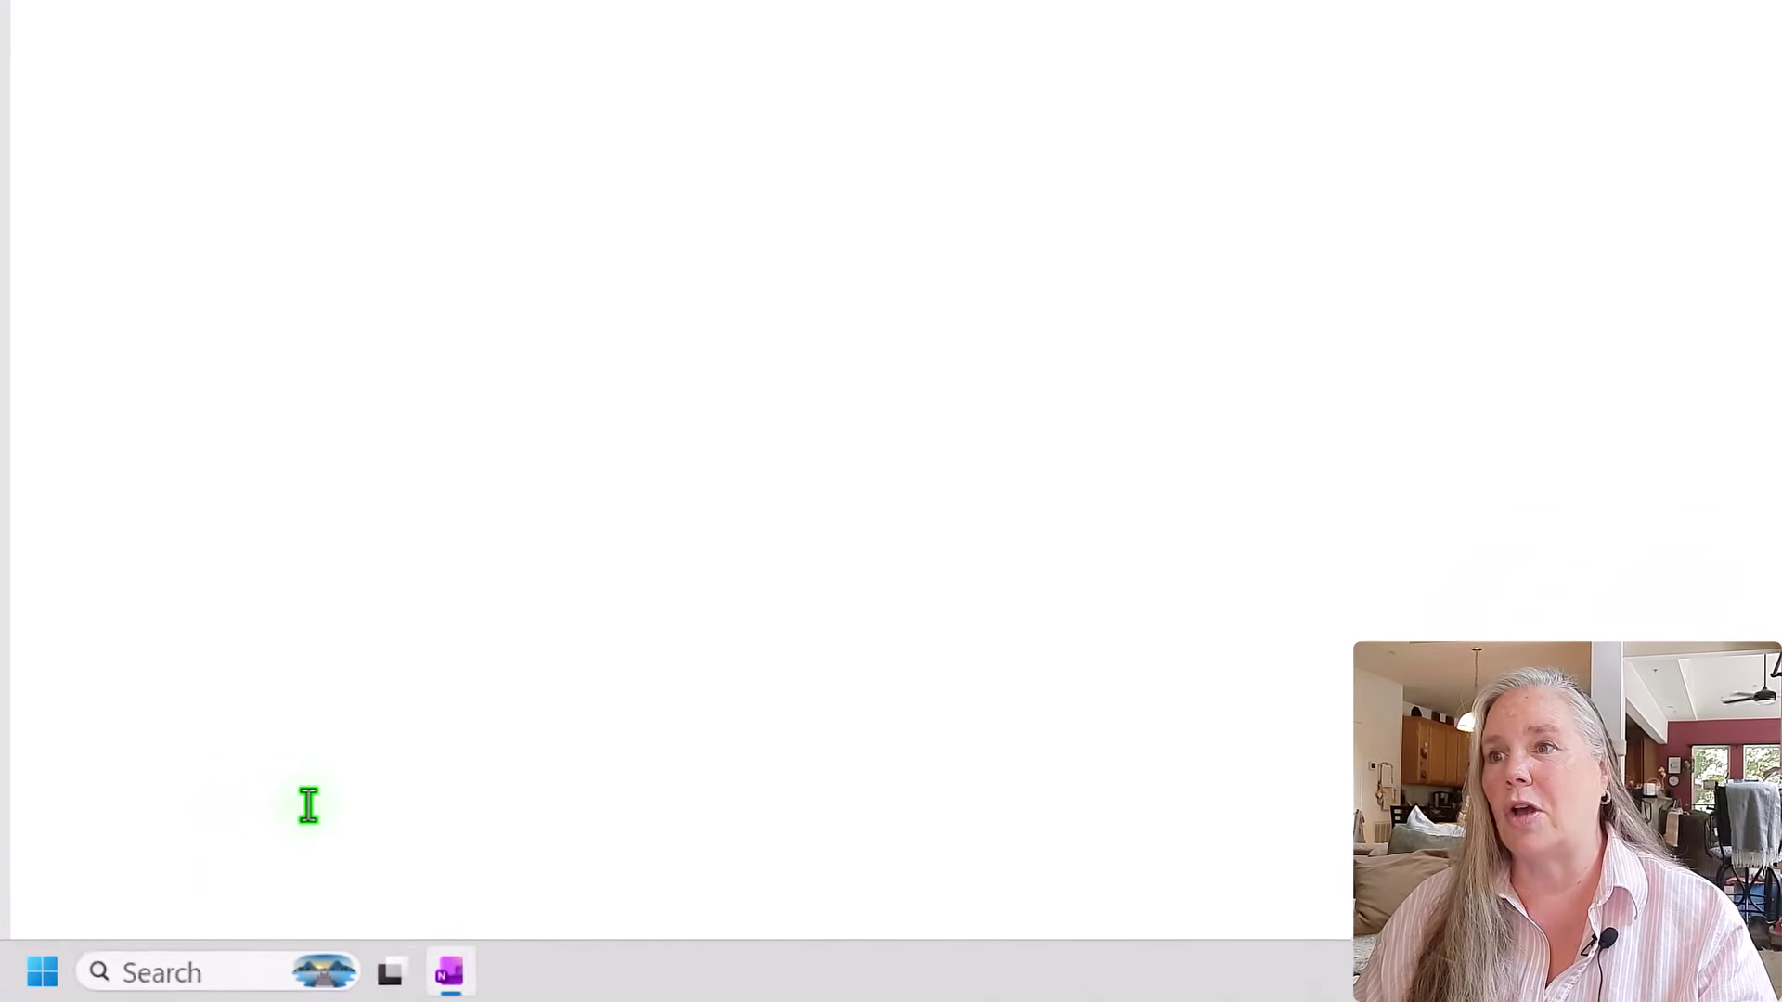
pyautogui.click(285, 800)
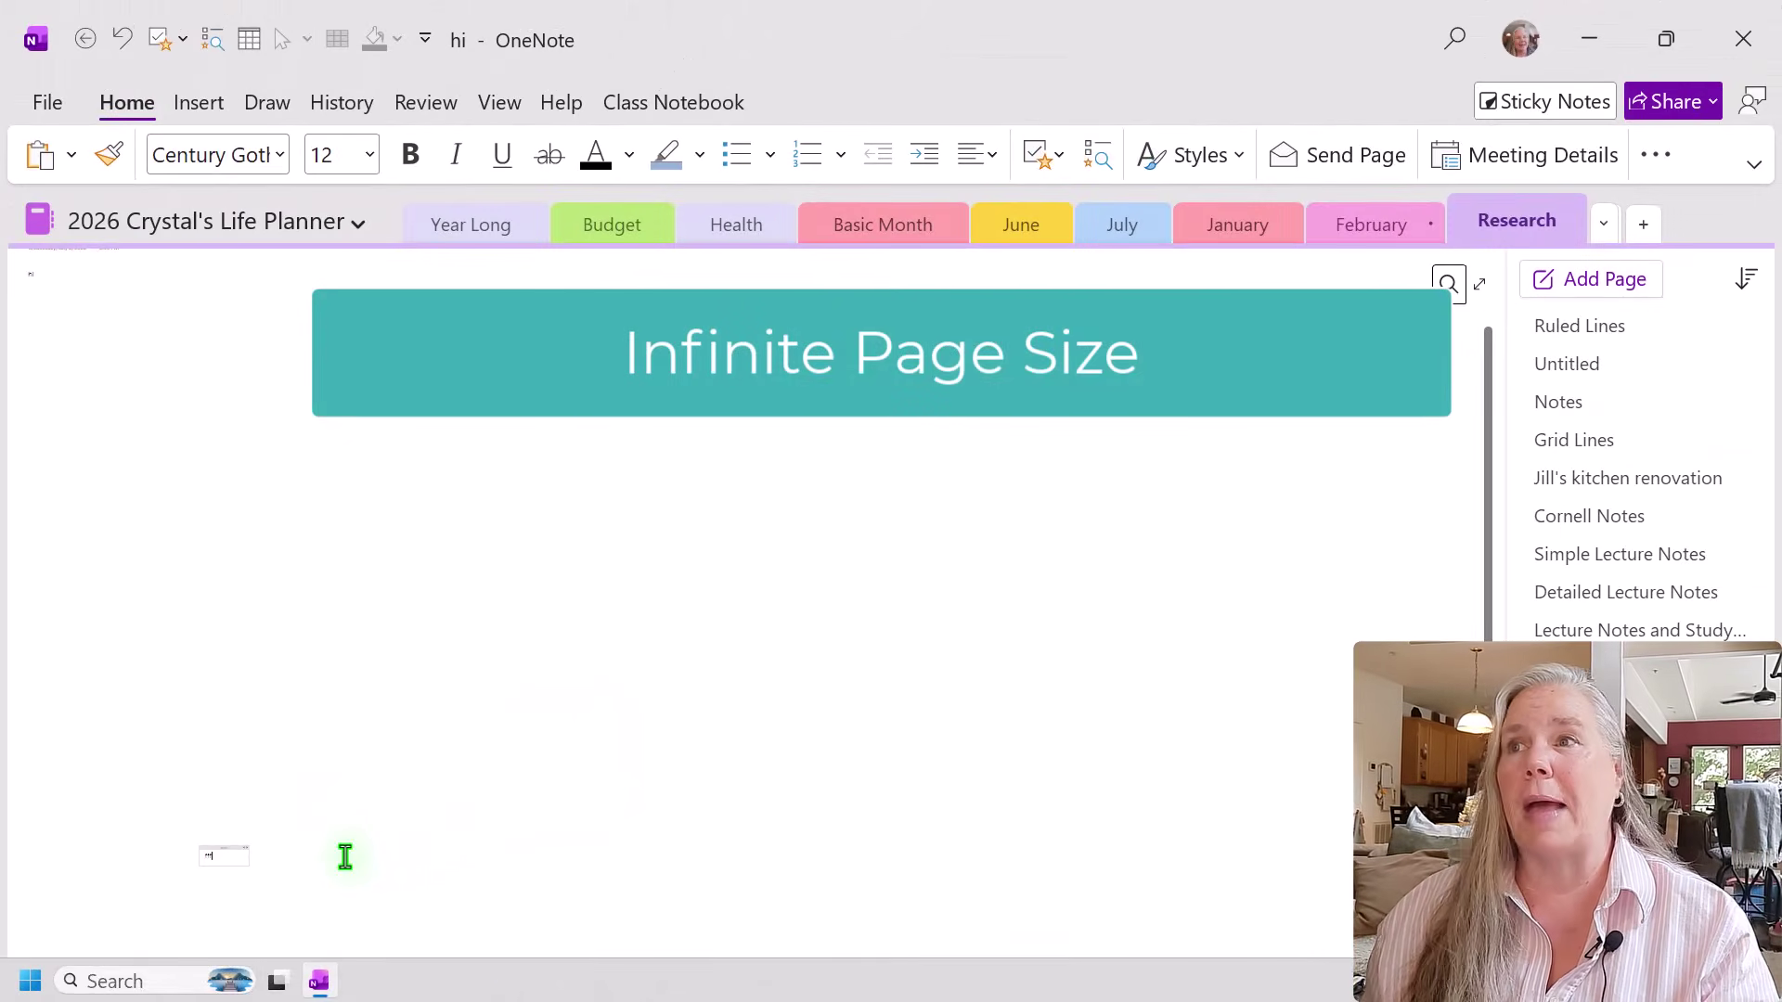
# Title the new page "Notes from Council Meeting".
pyautogui.scroll(1, 345, 857)
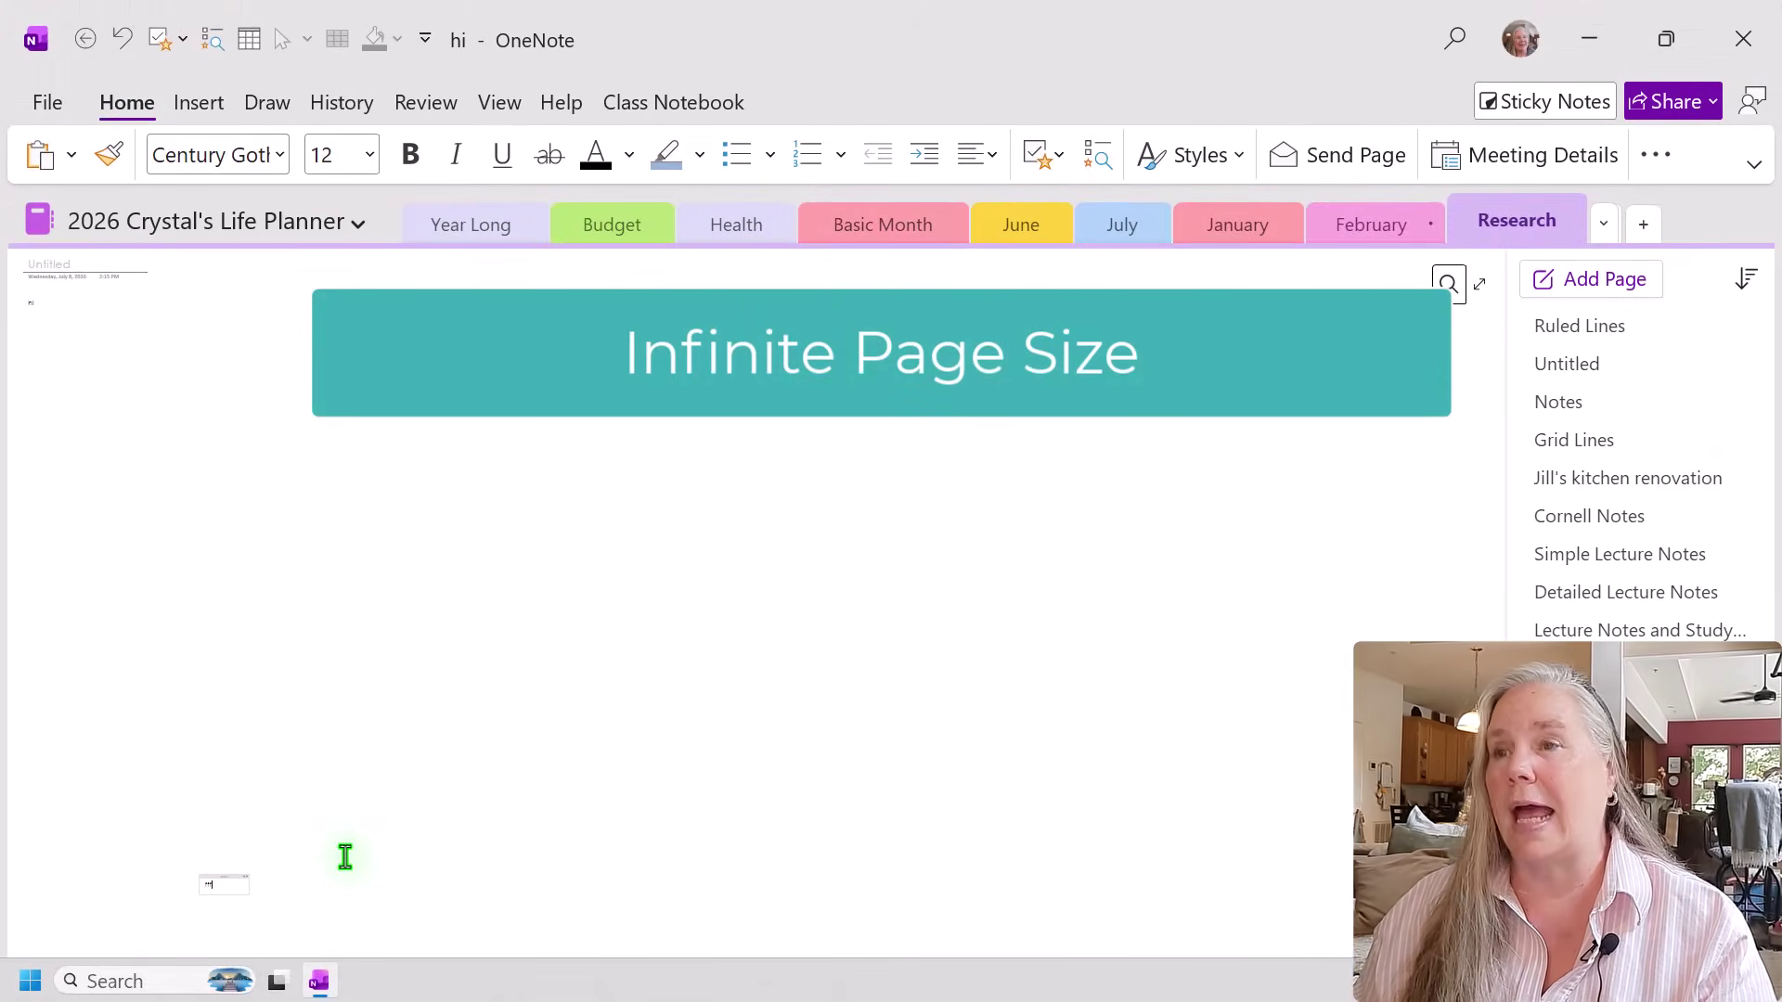
pyautogui.scroll(10, 345, 857)
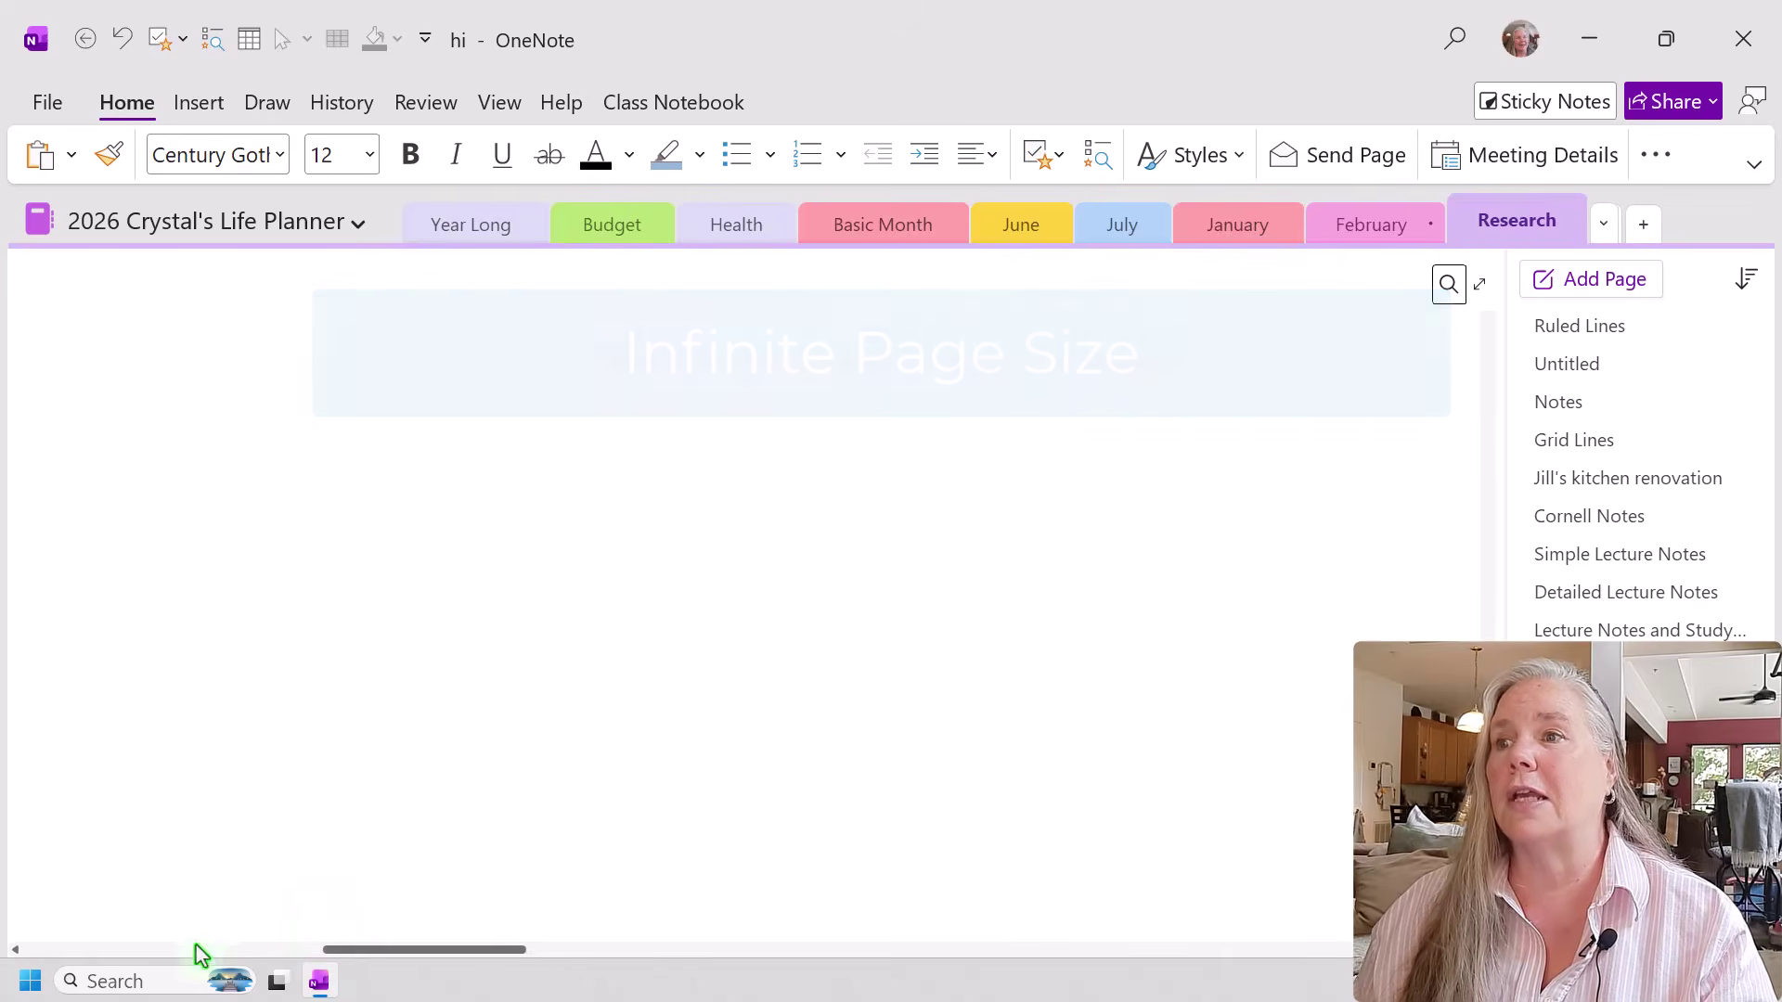
pyautogui.moveTo(462, 952); pyautogui.dragTo(226, 917)
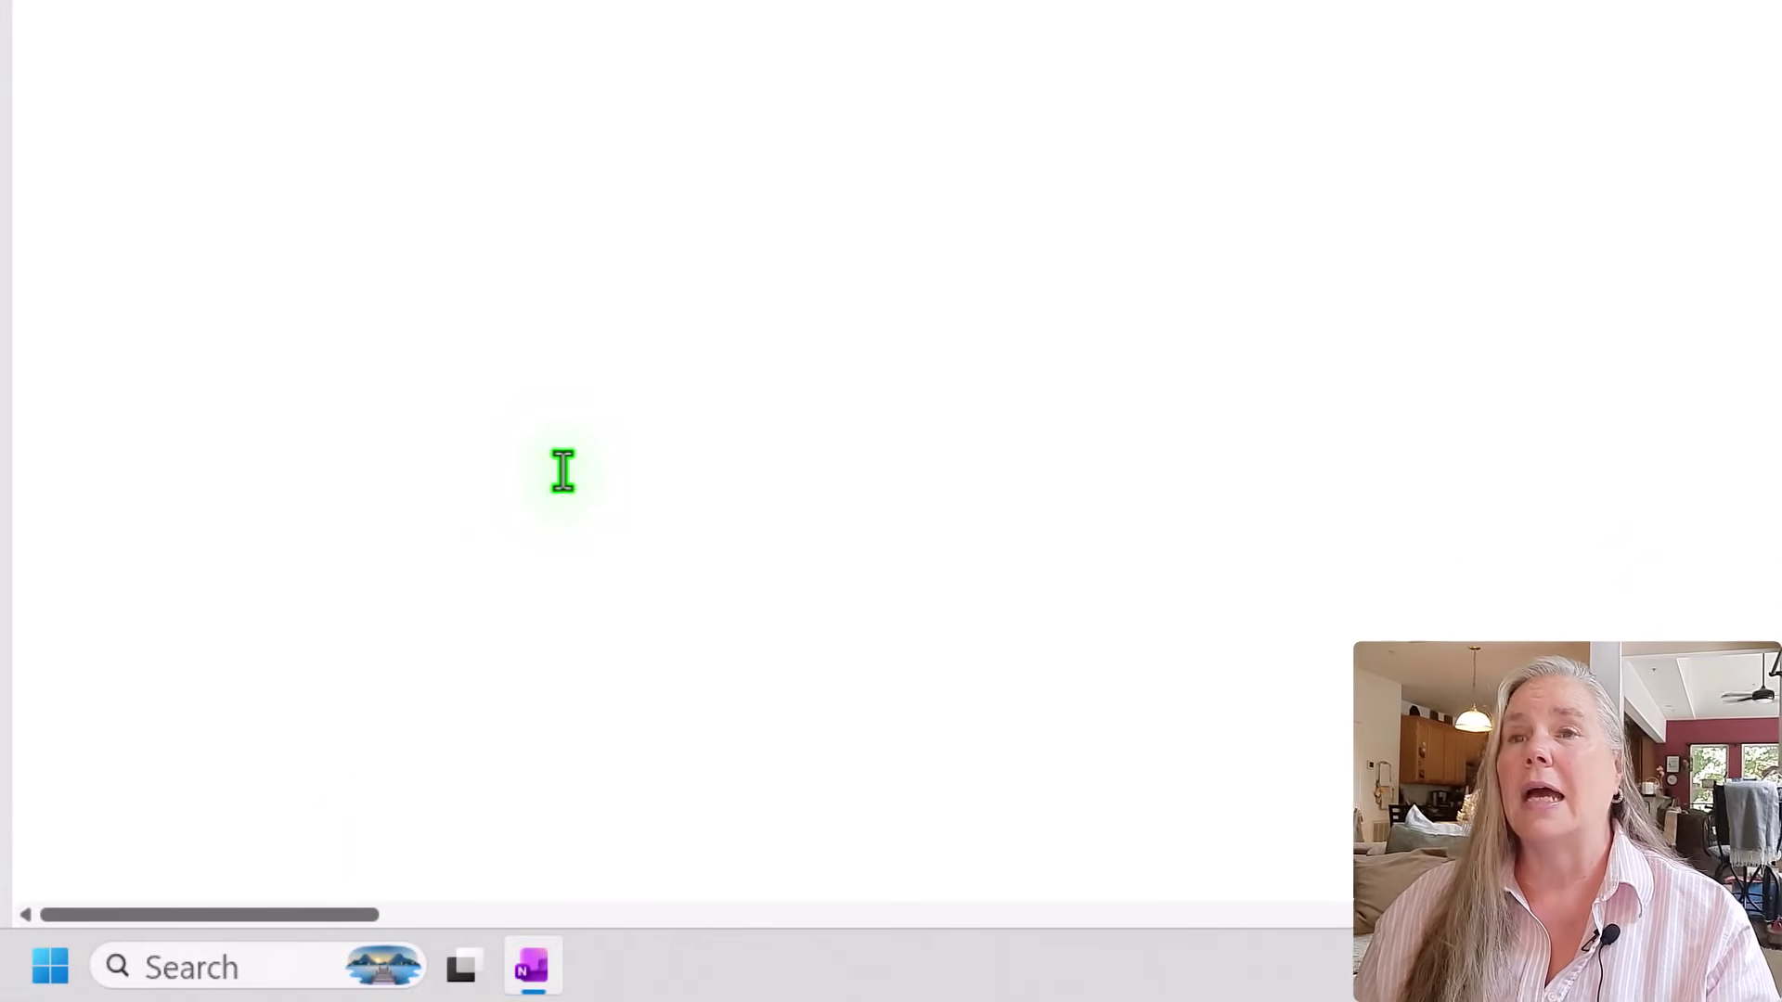
pyautogui.scroll(5, 574, 461)
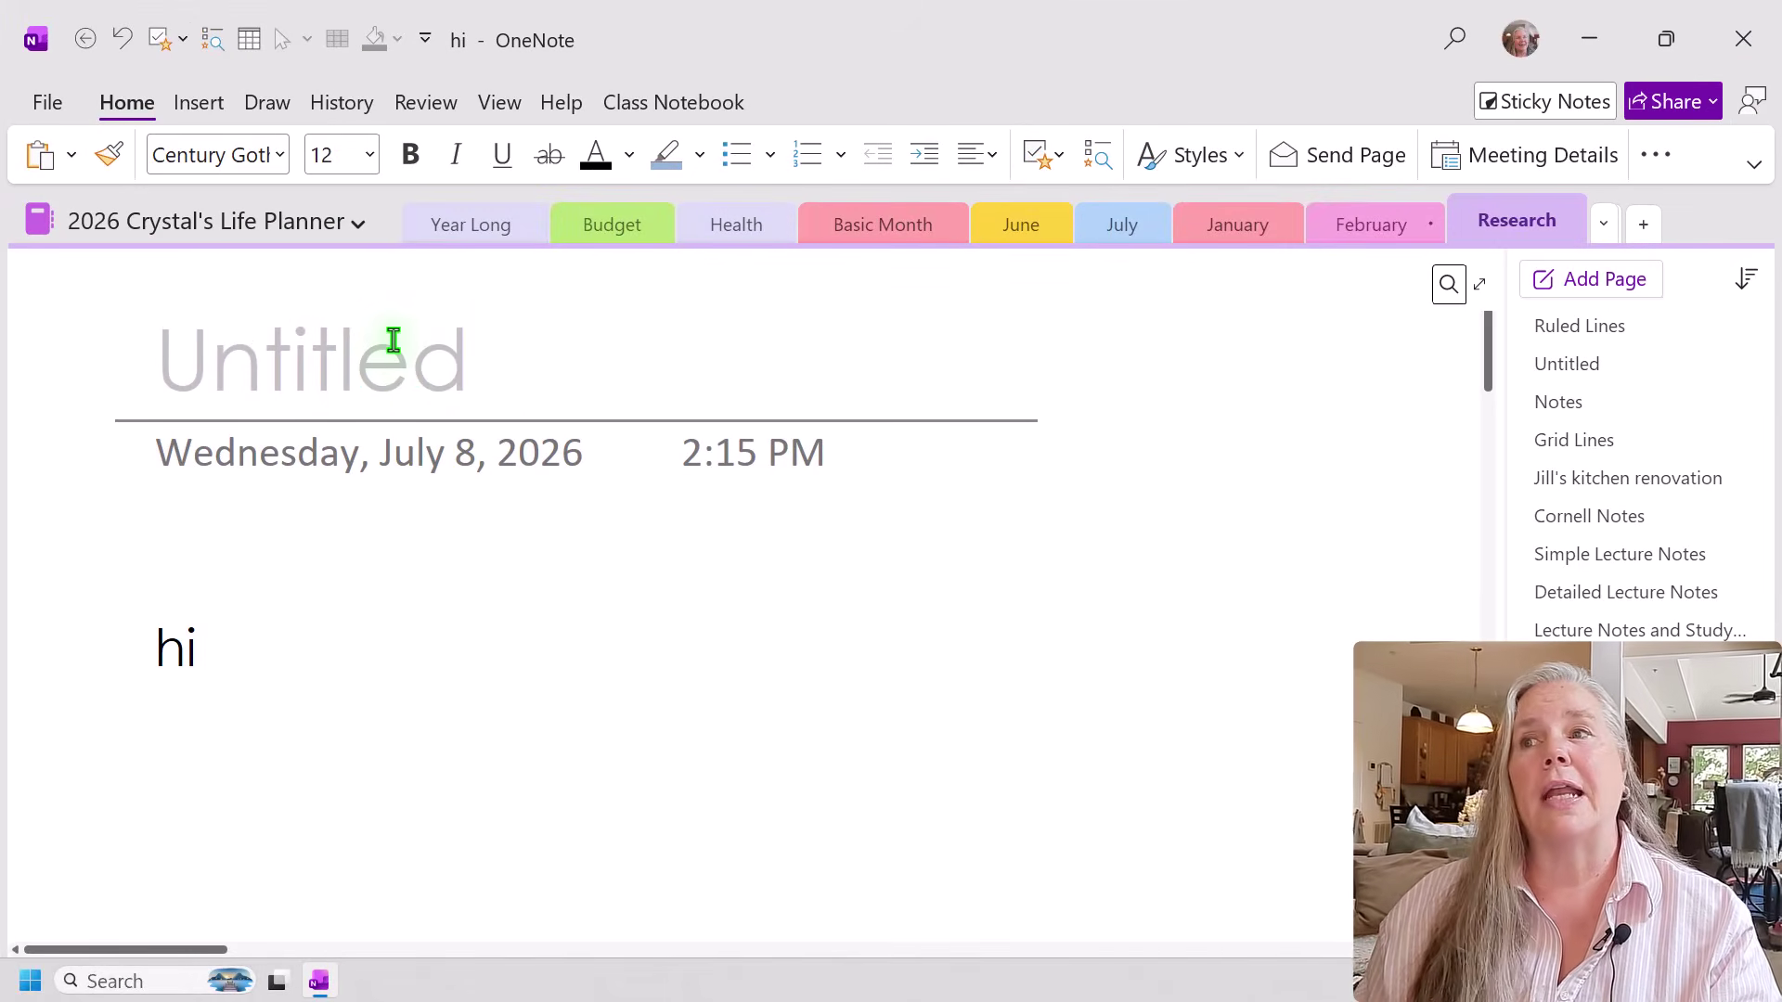
pyautogui.click(393, 339)
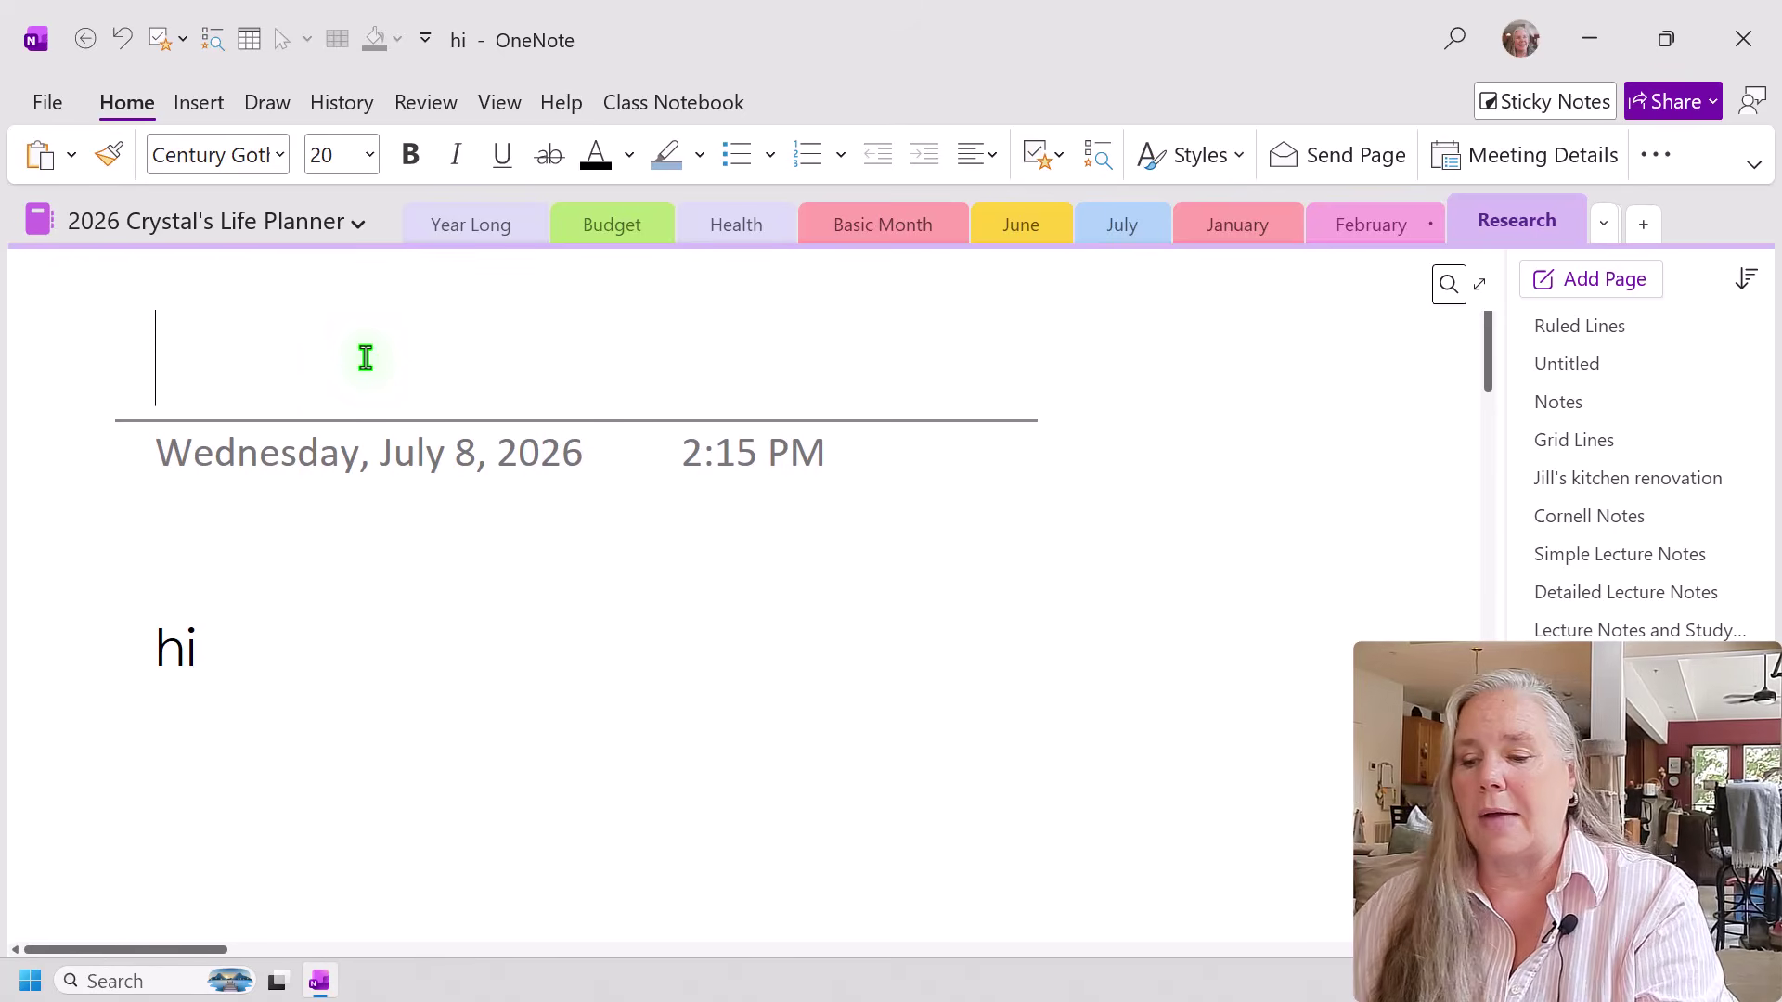
pyautogui.write('Note')
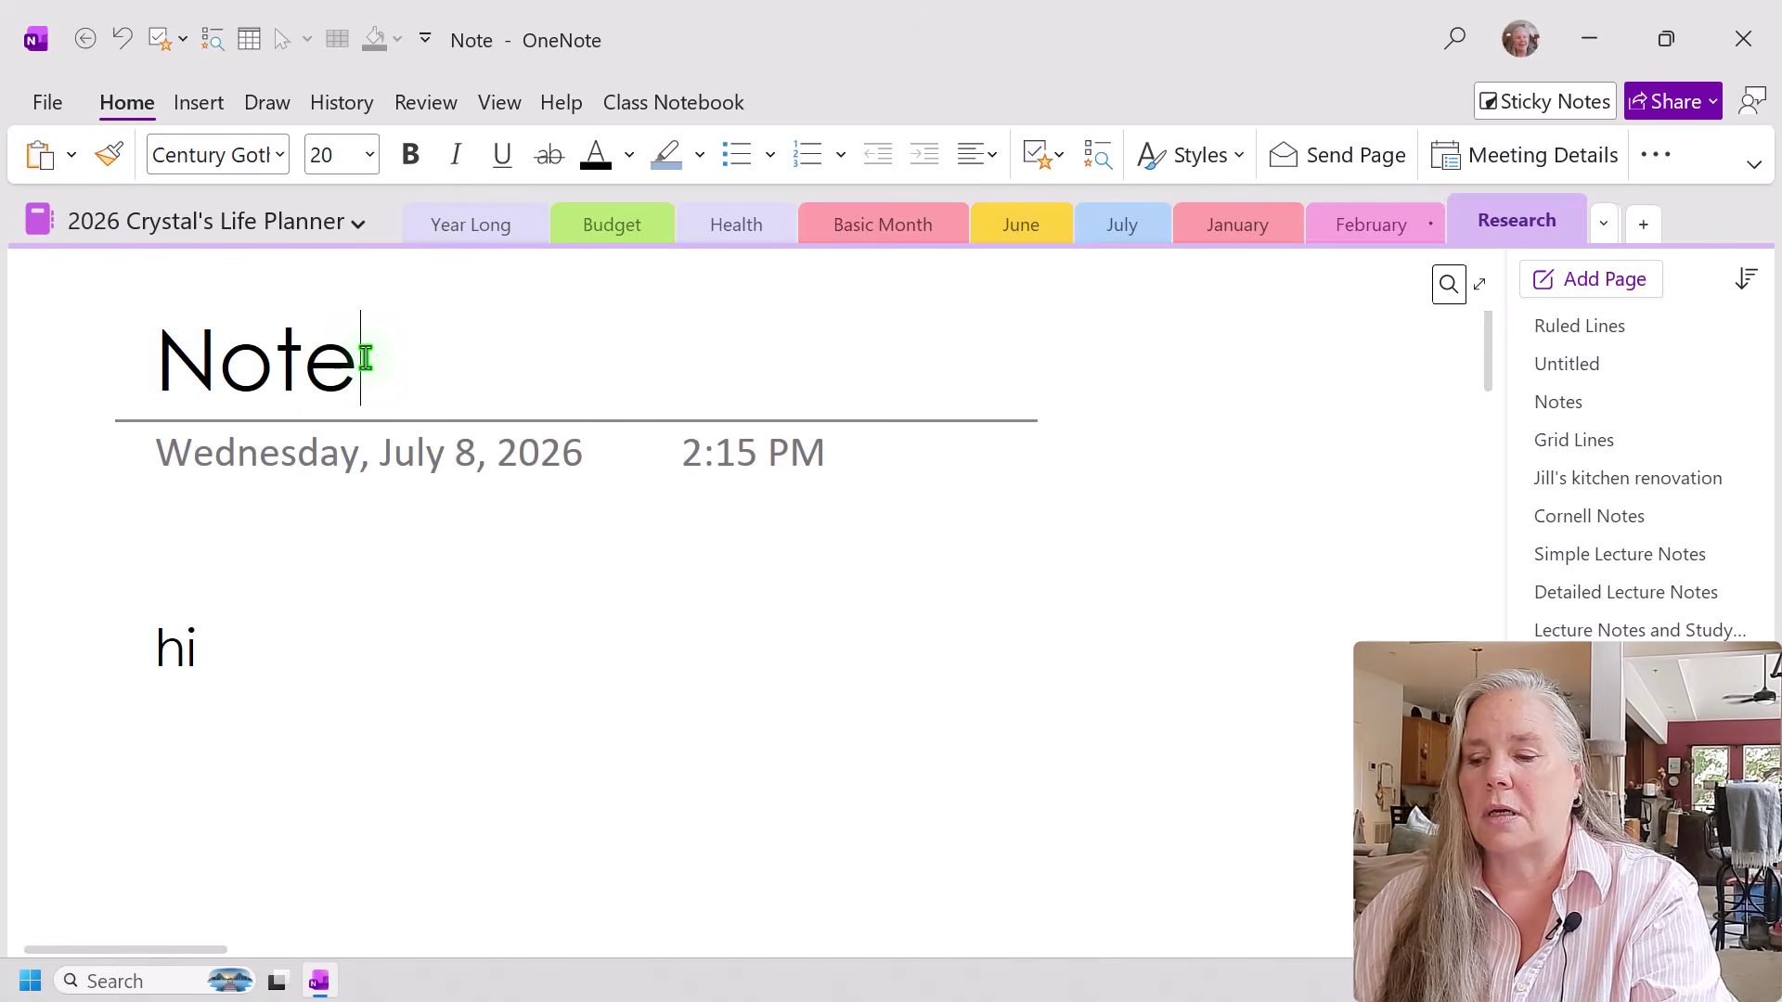
pyautogui.write('s fr')
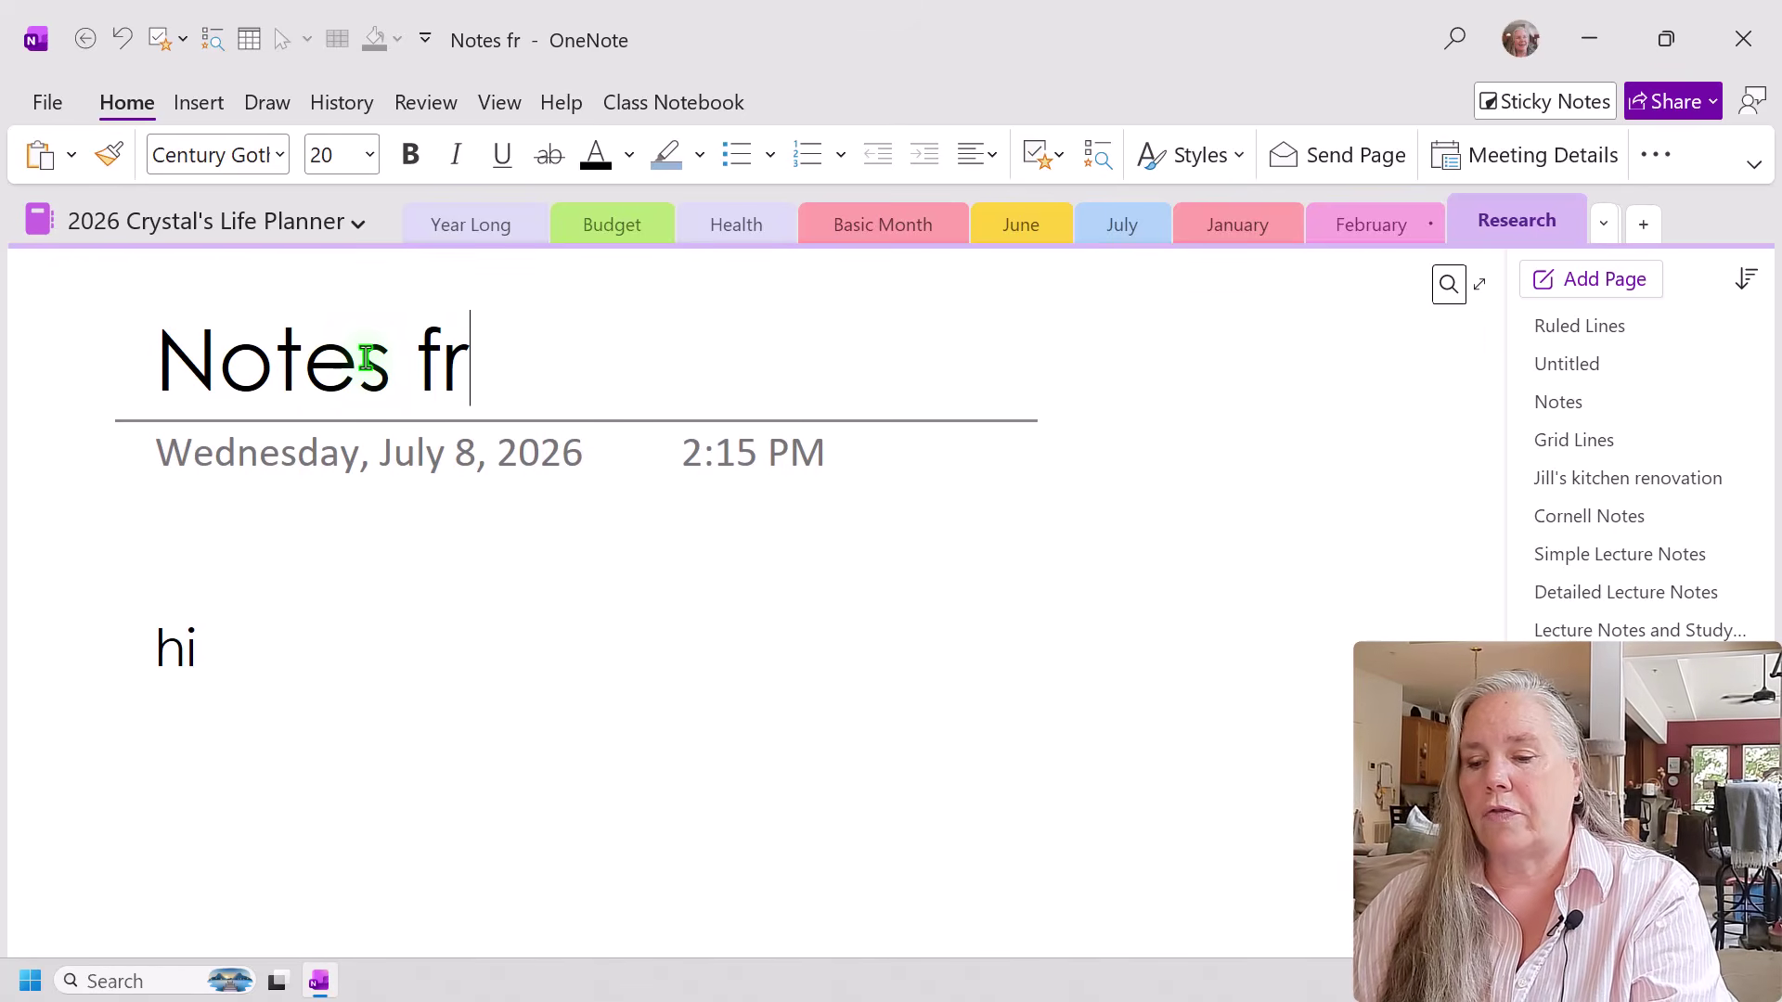
pyautogui.write('om CO')
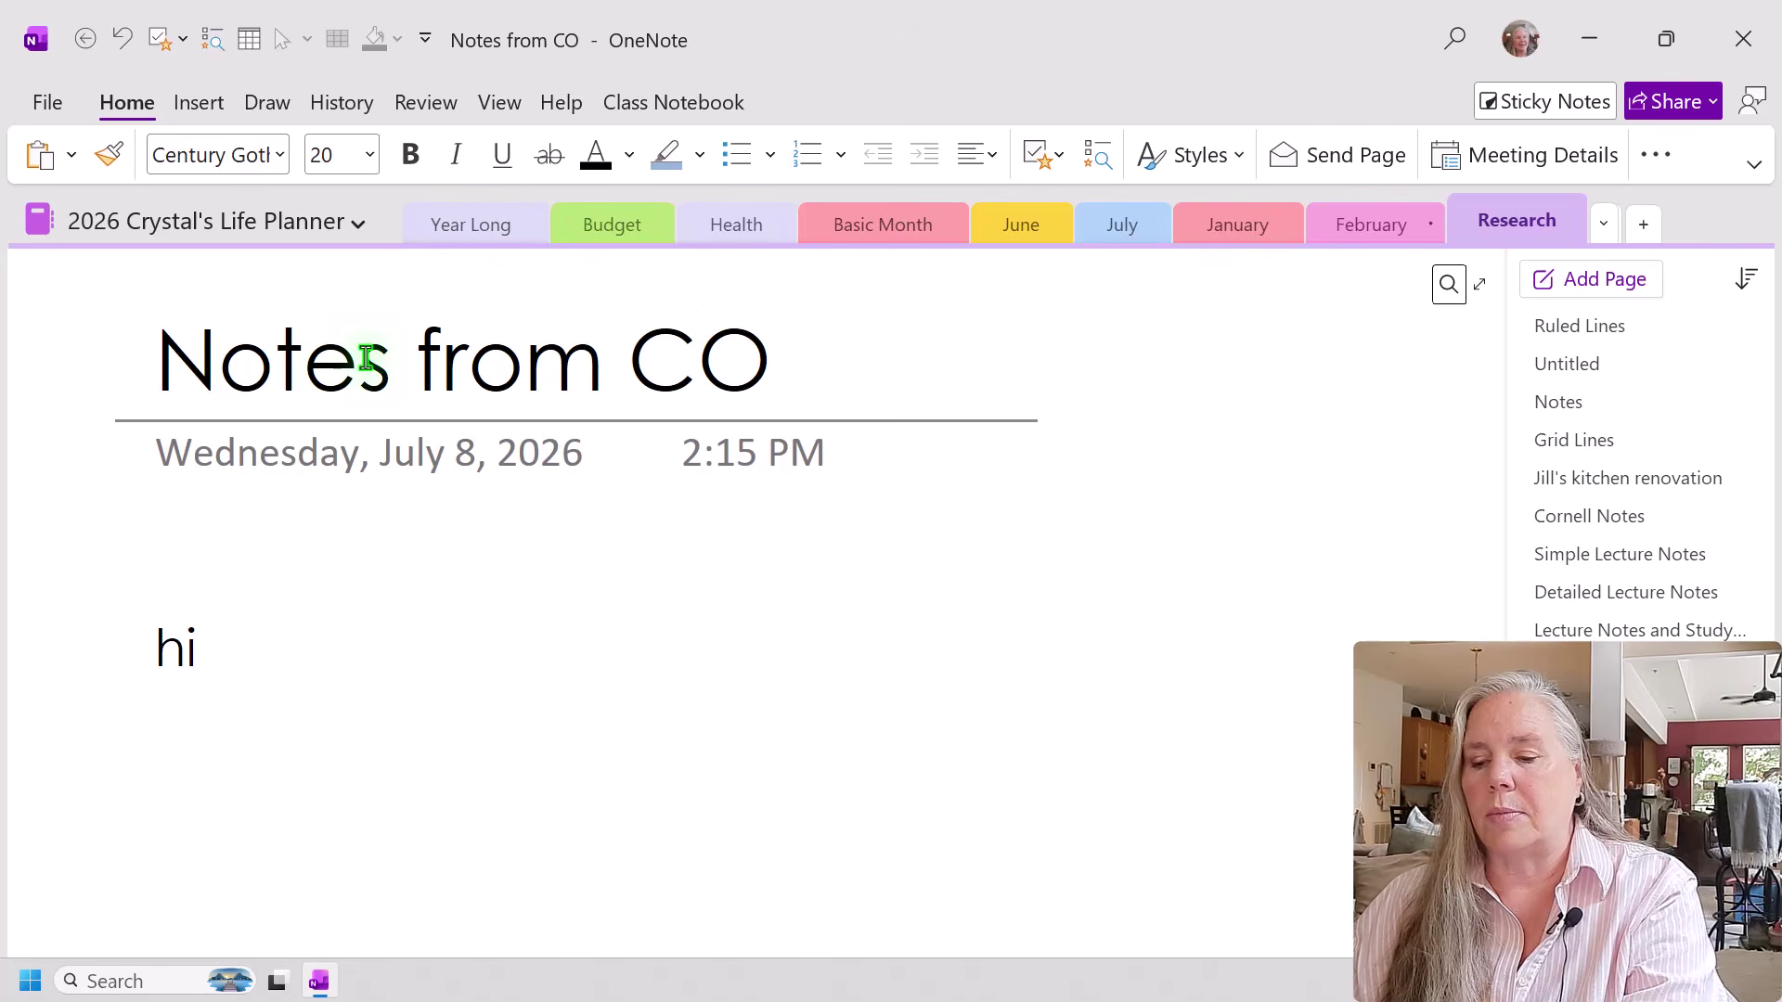
pyautogui.write('uncil Meeting')
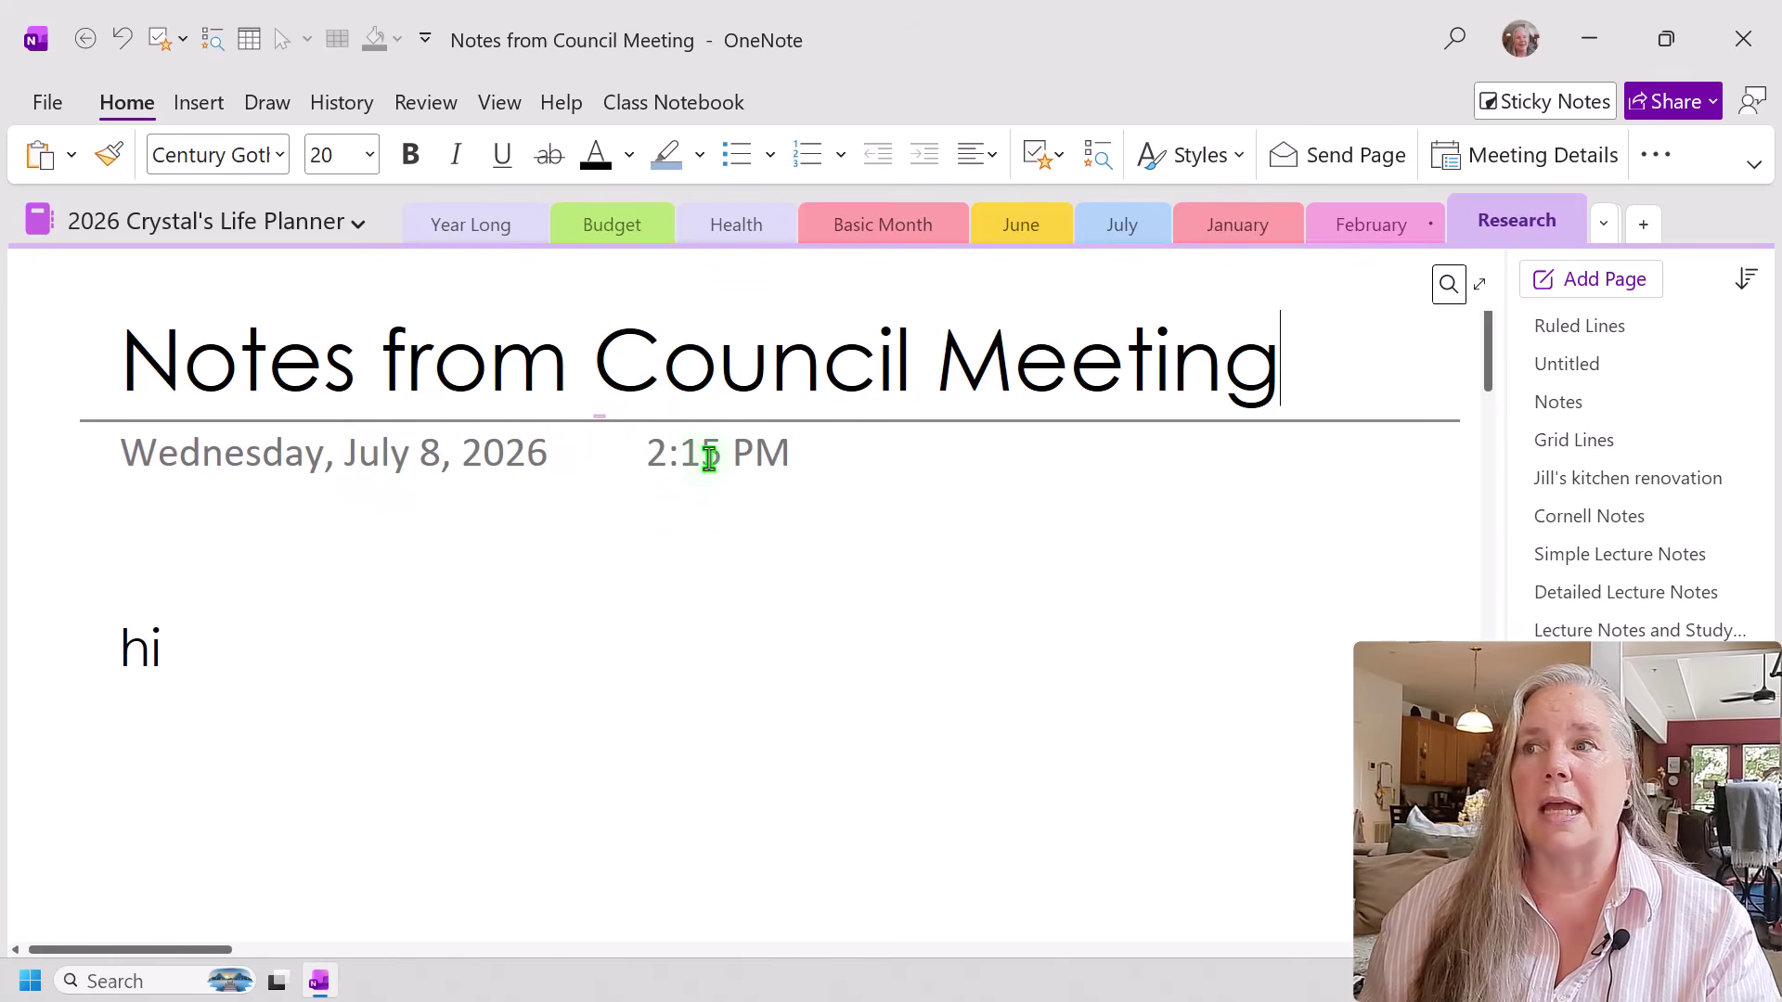
# Extend the "hi" note with two lines of filler text, "Ojdfjkdshfkdfa" and "Fkdfndj", followed by an empty line.
pyautogui.moveTo(337, 649)
pyautogui.click(269, 616)
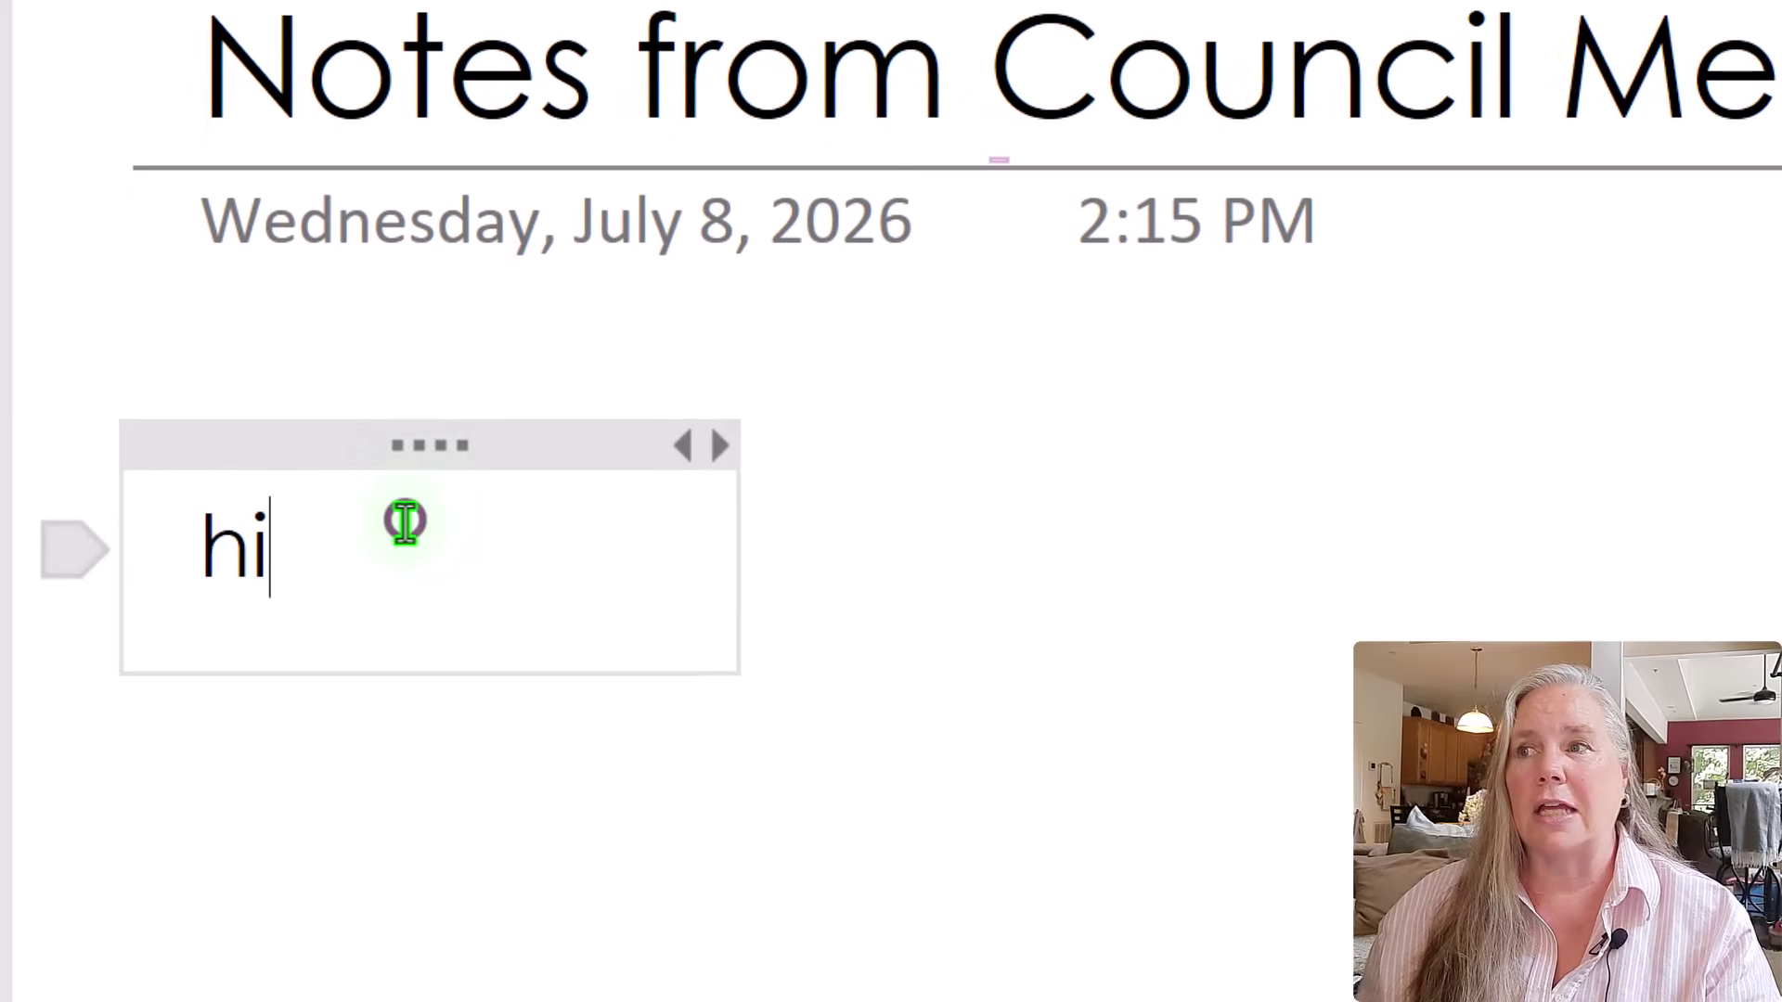
pyautogui.press('Return')
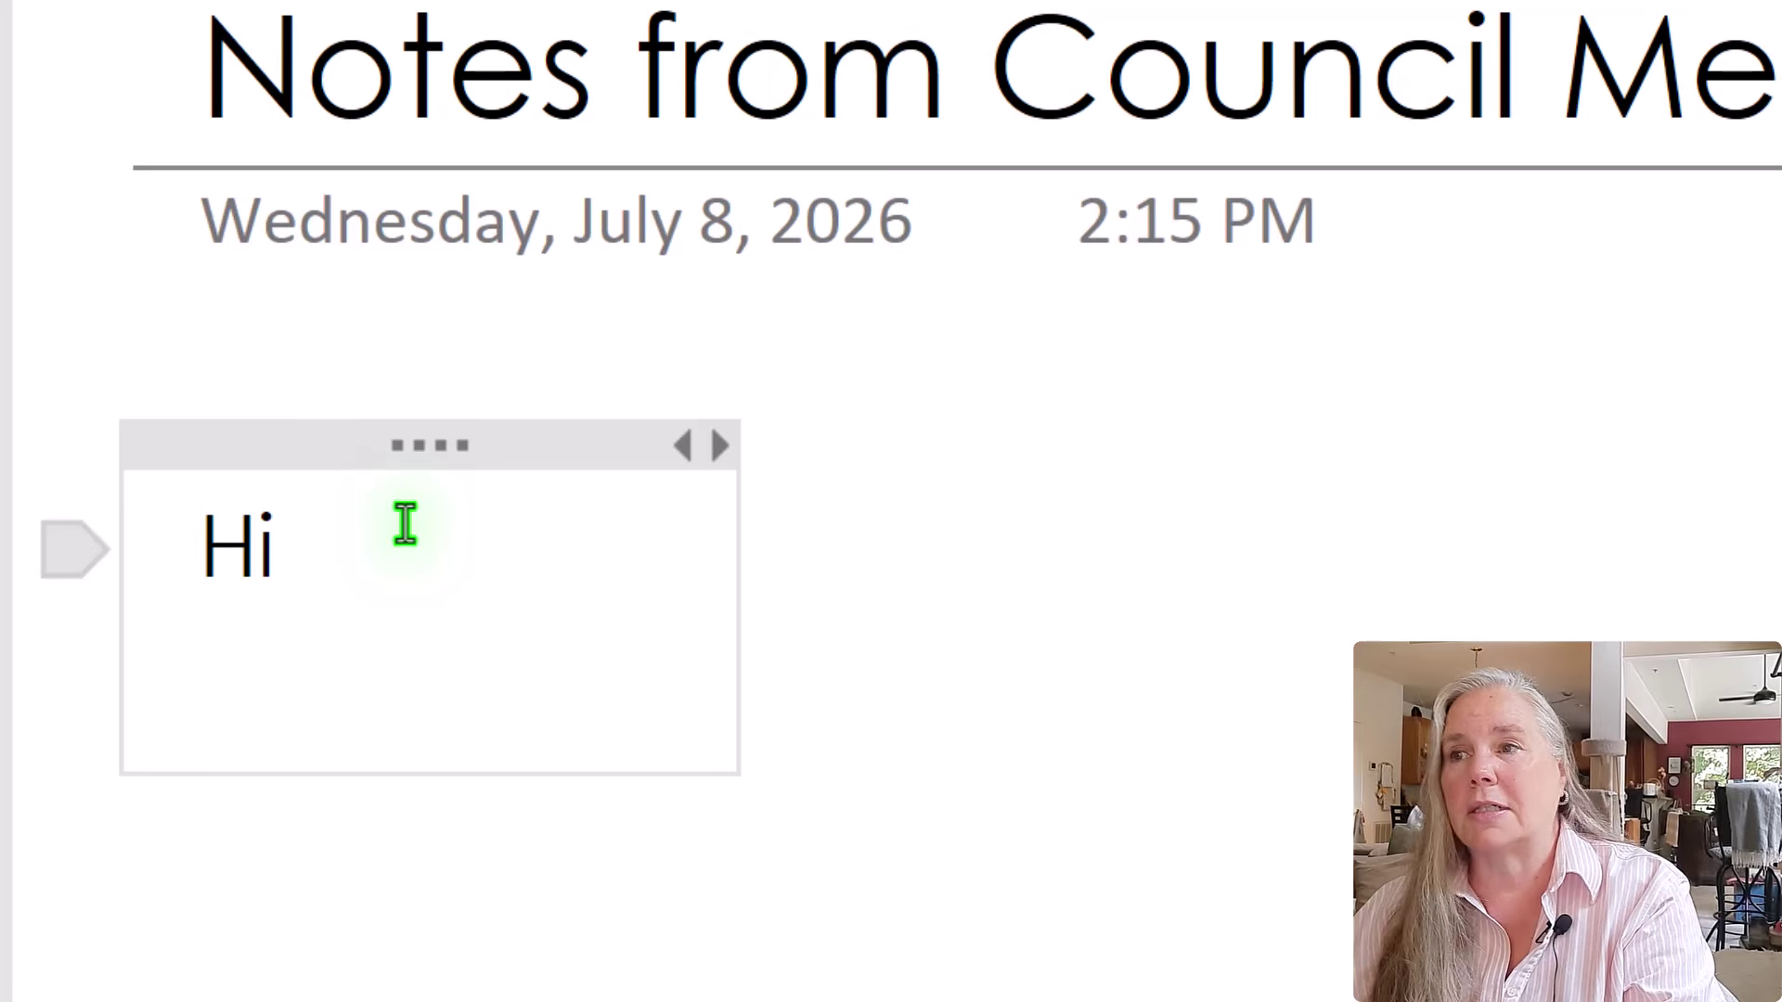
pyautogui.write('ojdfjkdshfkdfa')
pyautogui.press('Return')
pyautogui.write('fkdfndj')
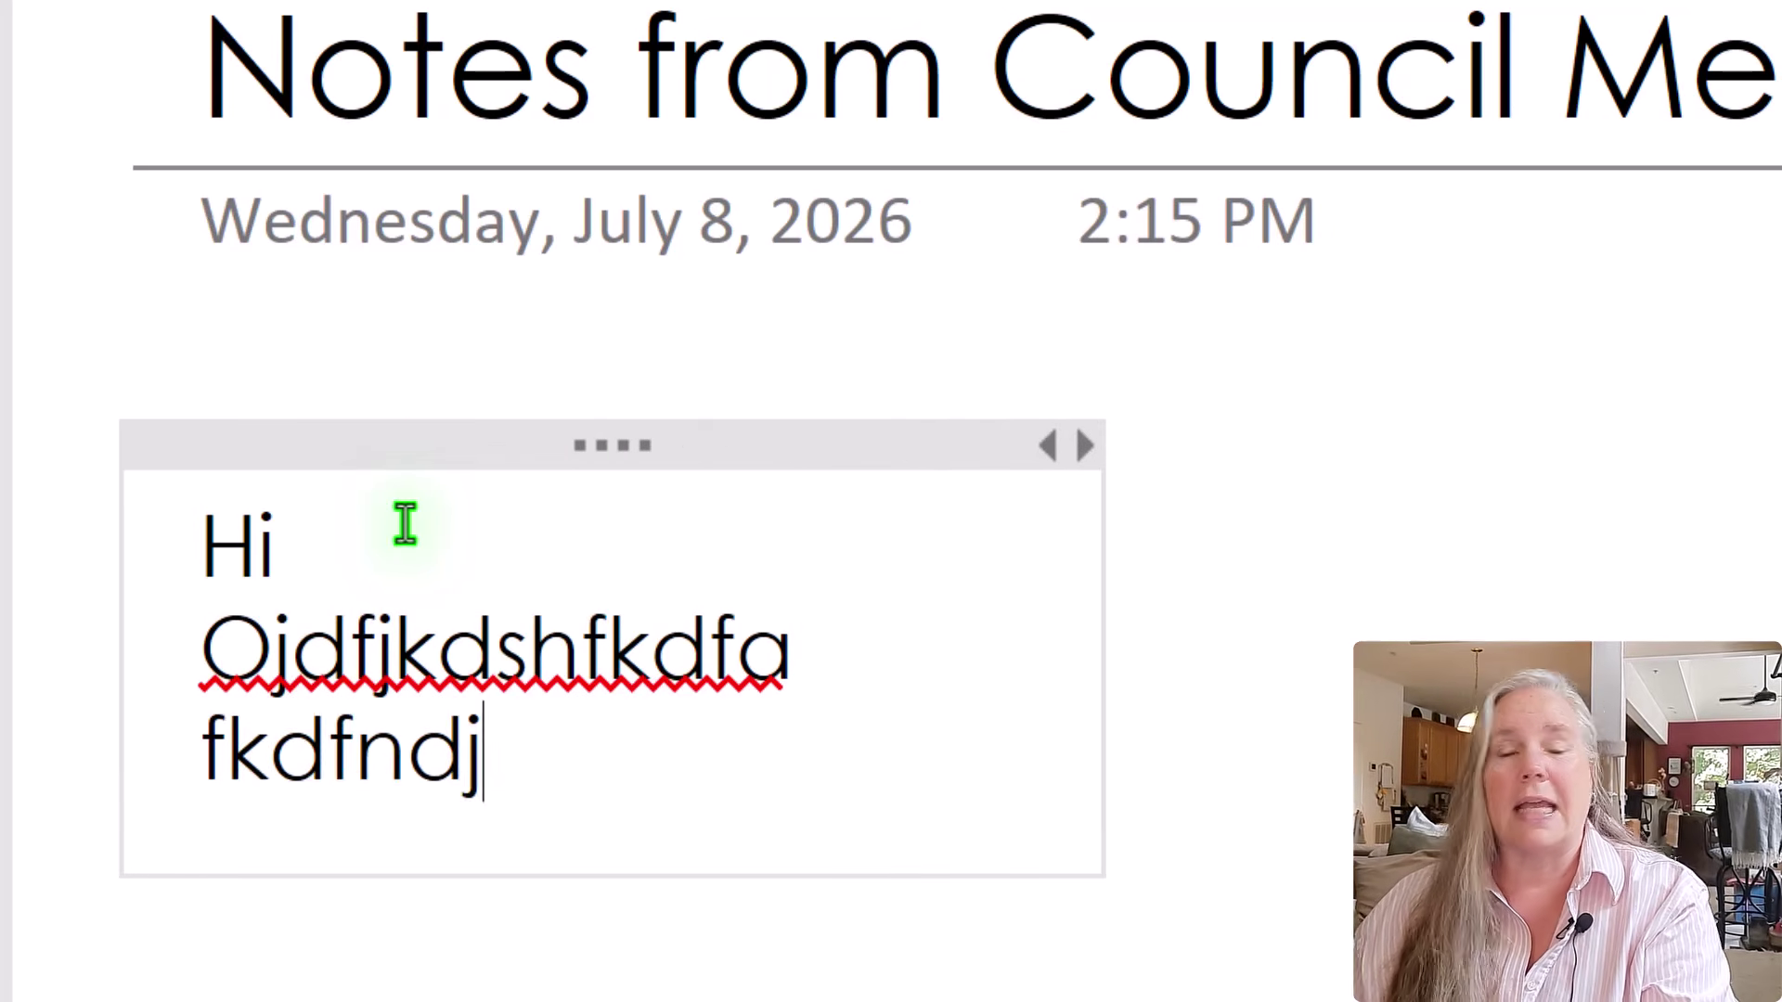
pyautogui.press('Return')
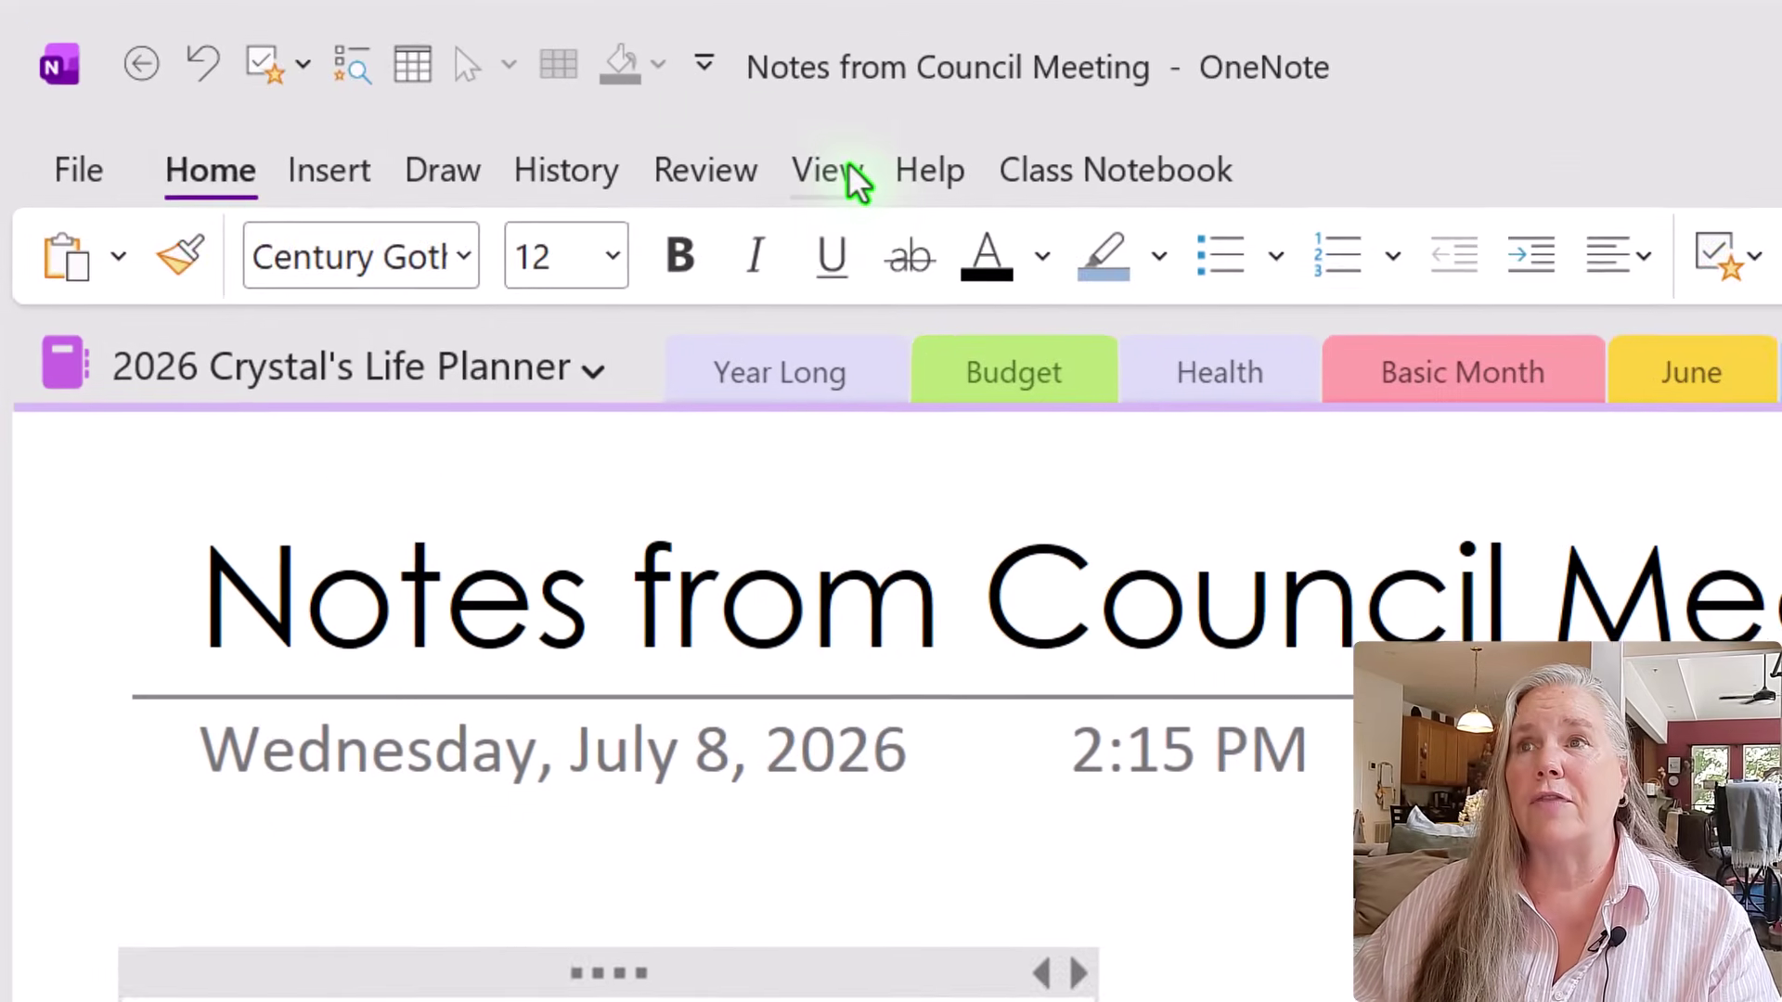
# Review the available rule line, grid line and rule line color options for the page without applying any.
pyautogui.click(512, 106)
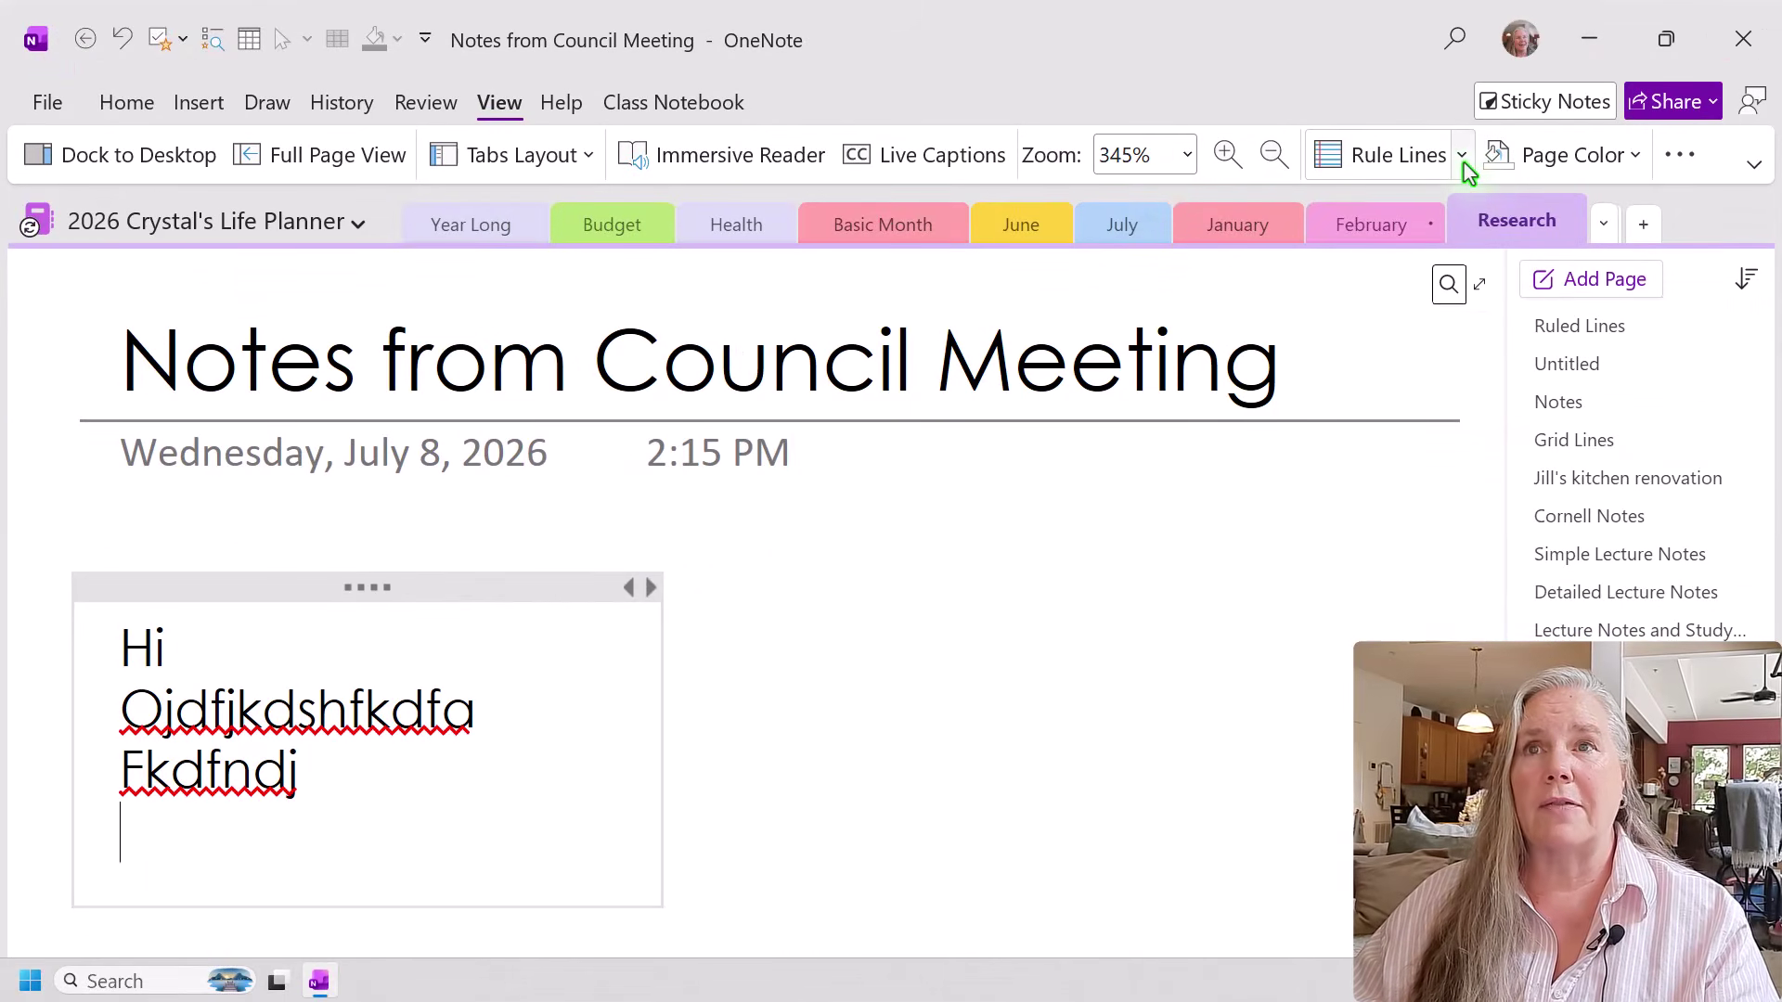
pyautogui.click(1463, 158)
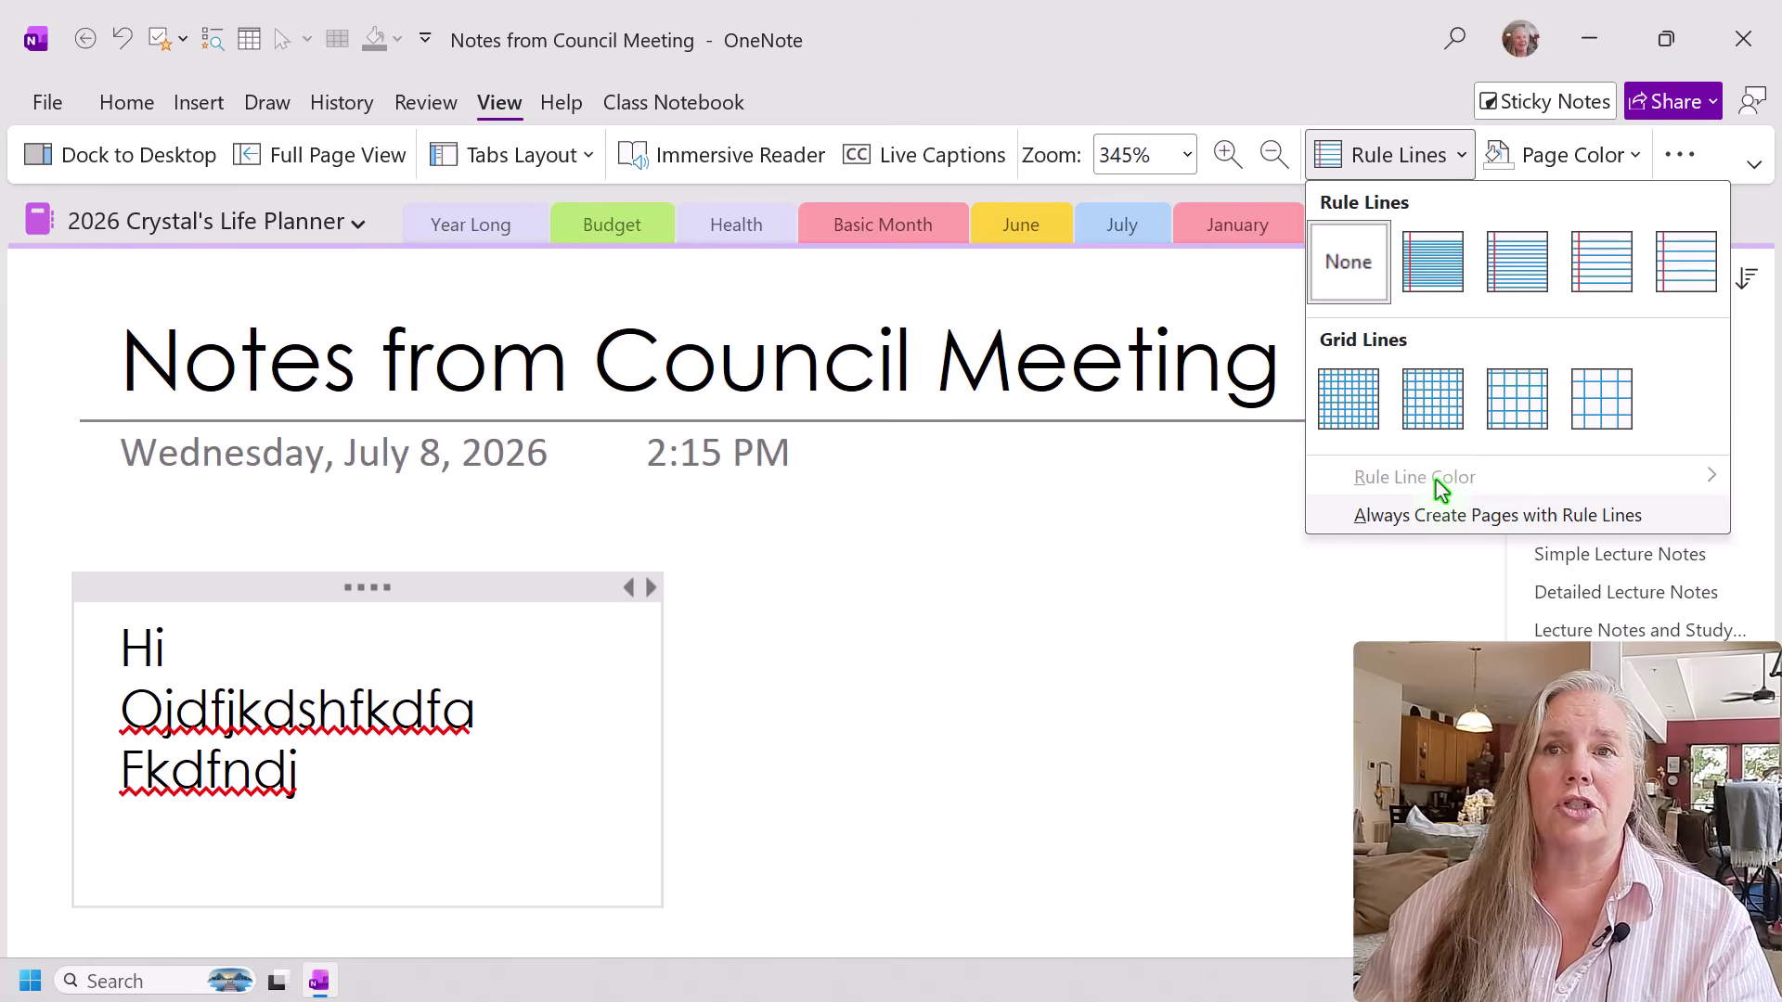
pyautogui.click(1714, 478)
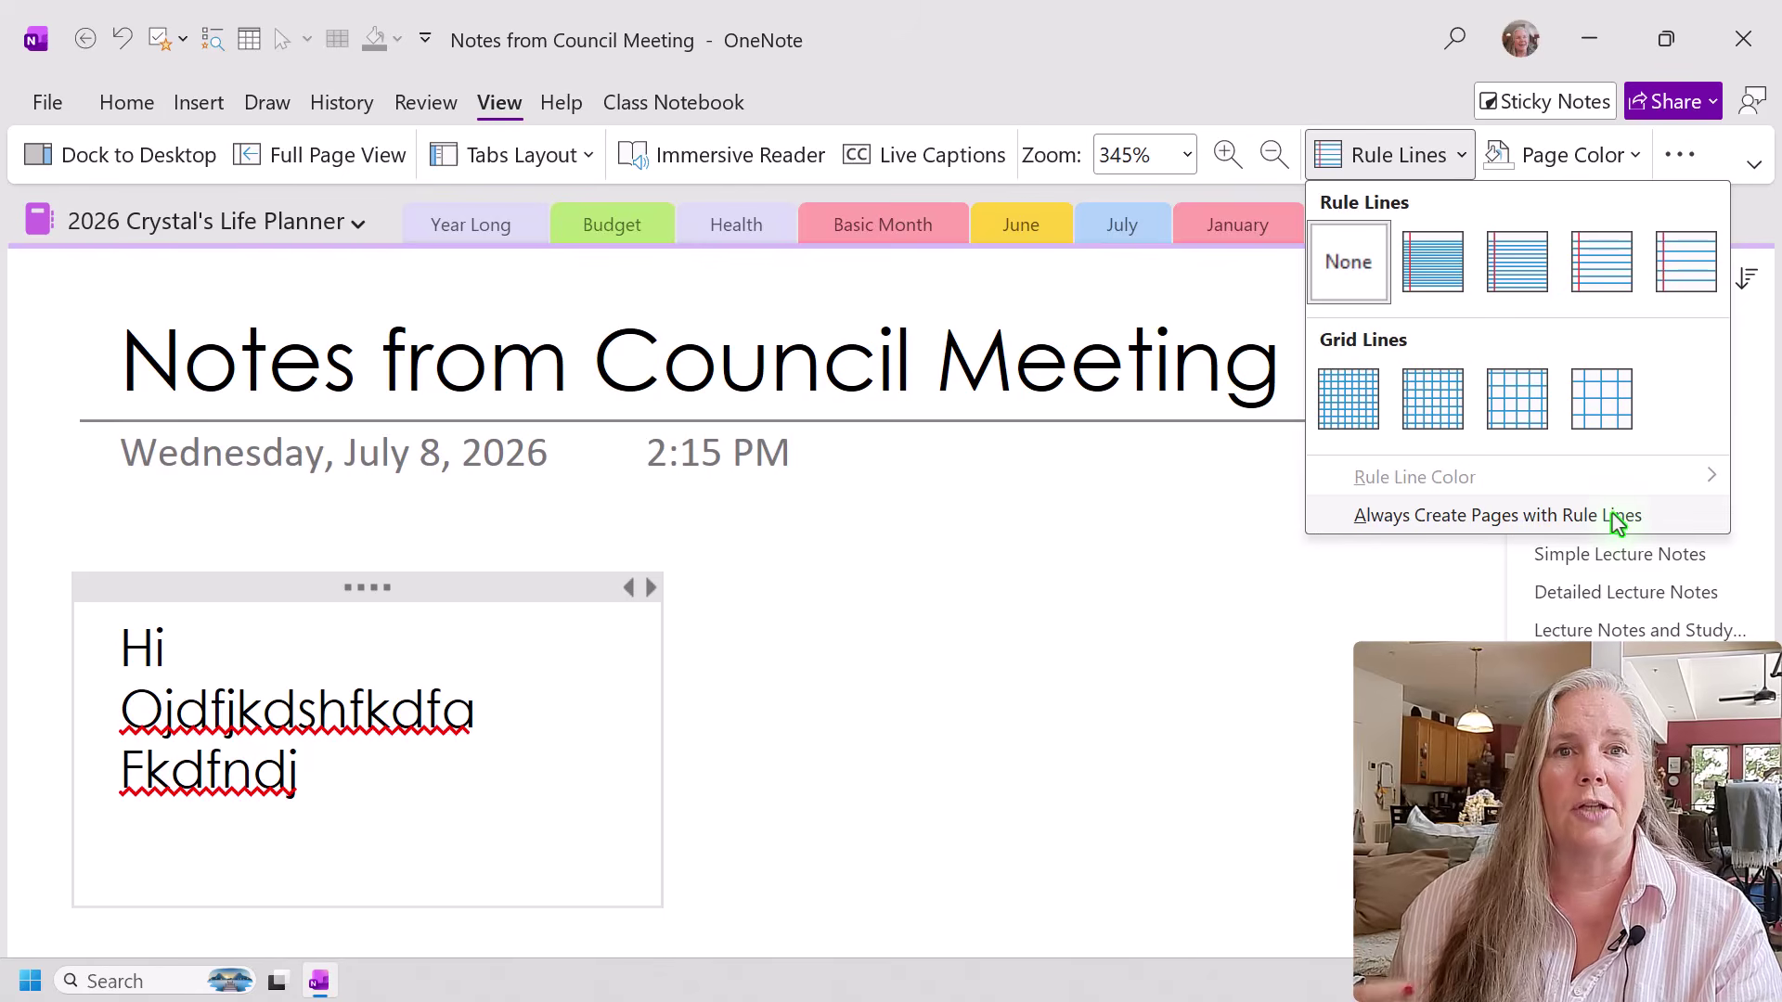
pyautogui.click(1308, 732)
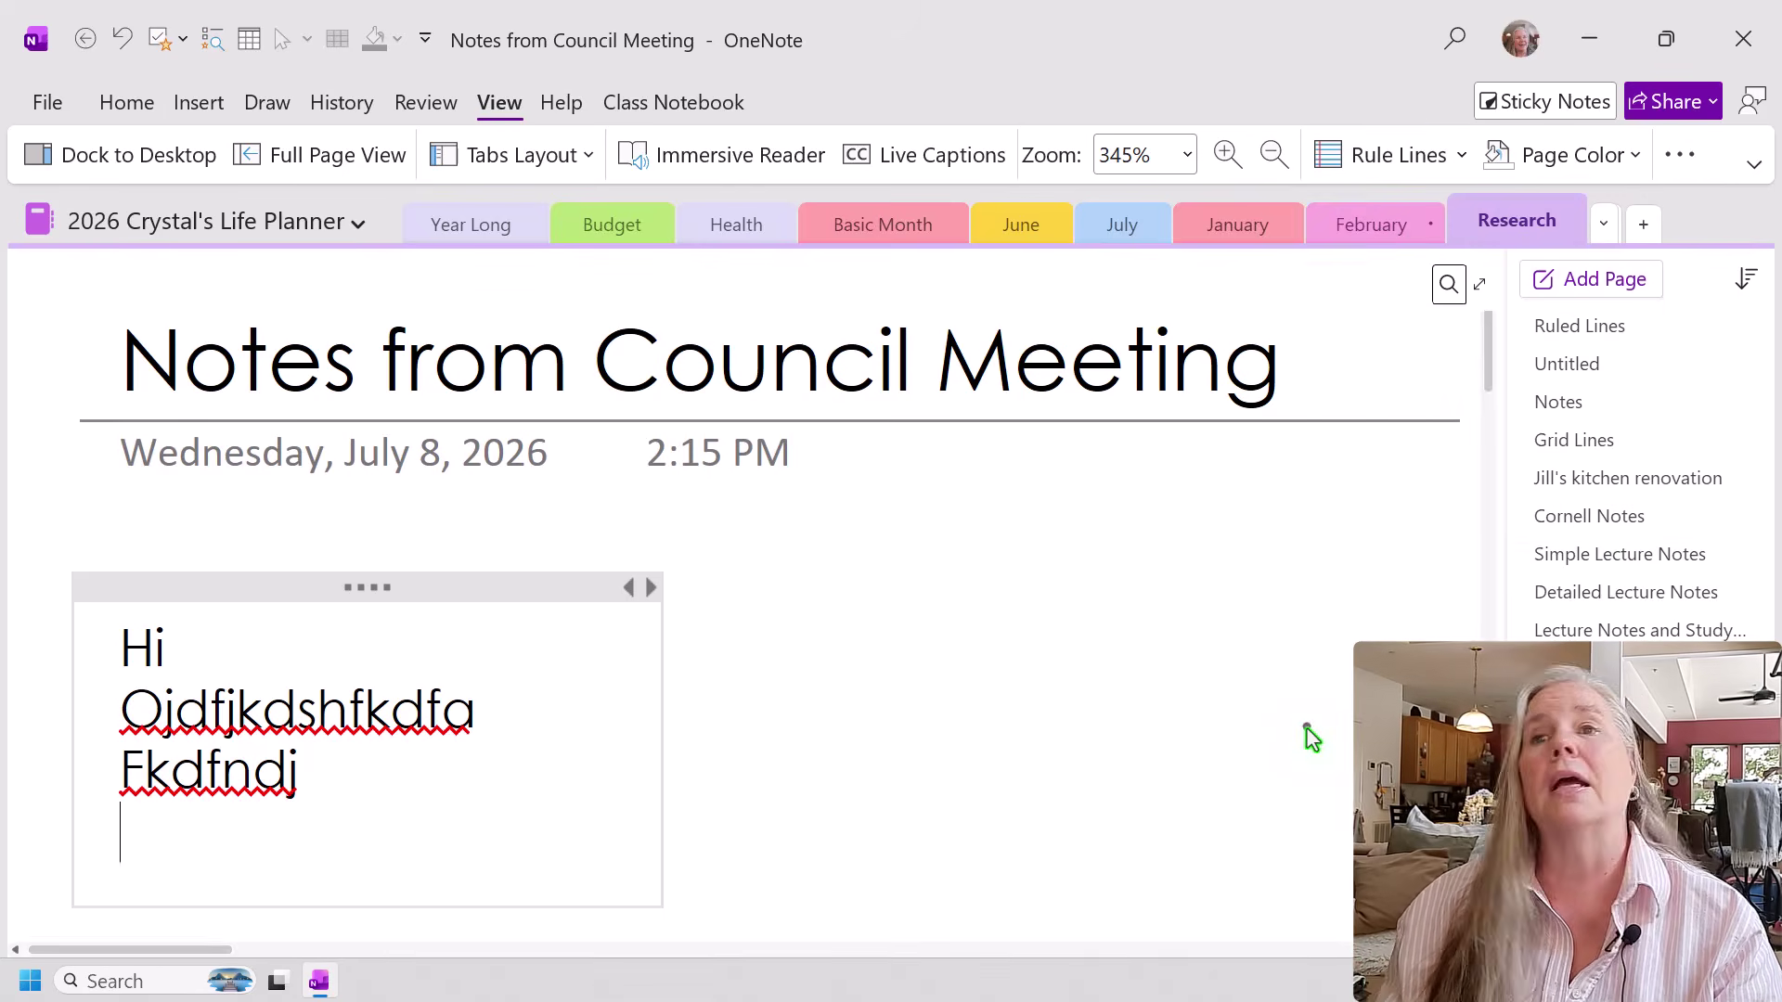
# View the Ruled Lines page and the handwritten Untitled page in the Research section.
pyautogui.click(1546, 334)
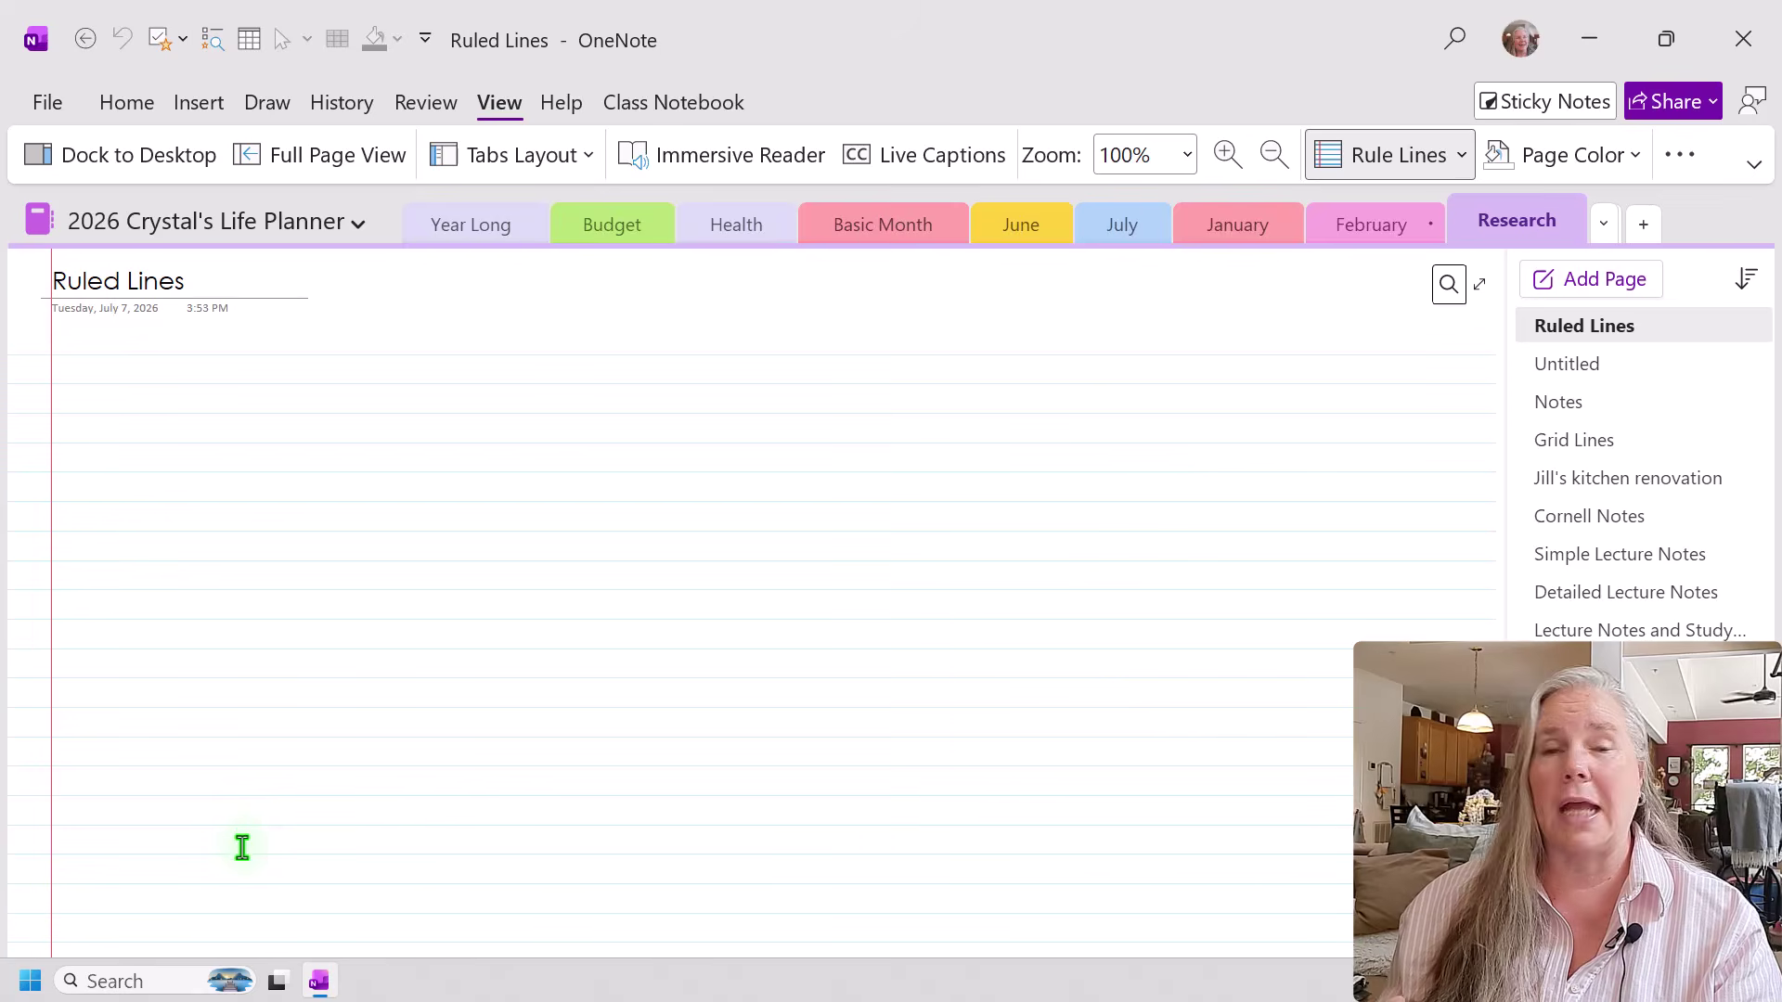
pyautogui.click(89, 360)
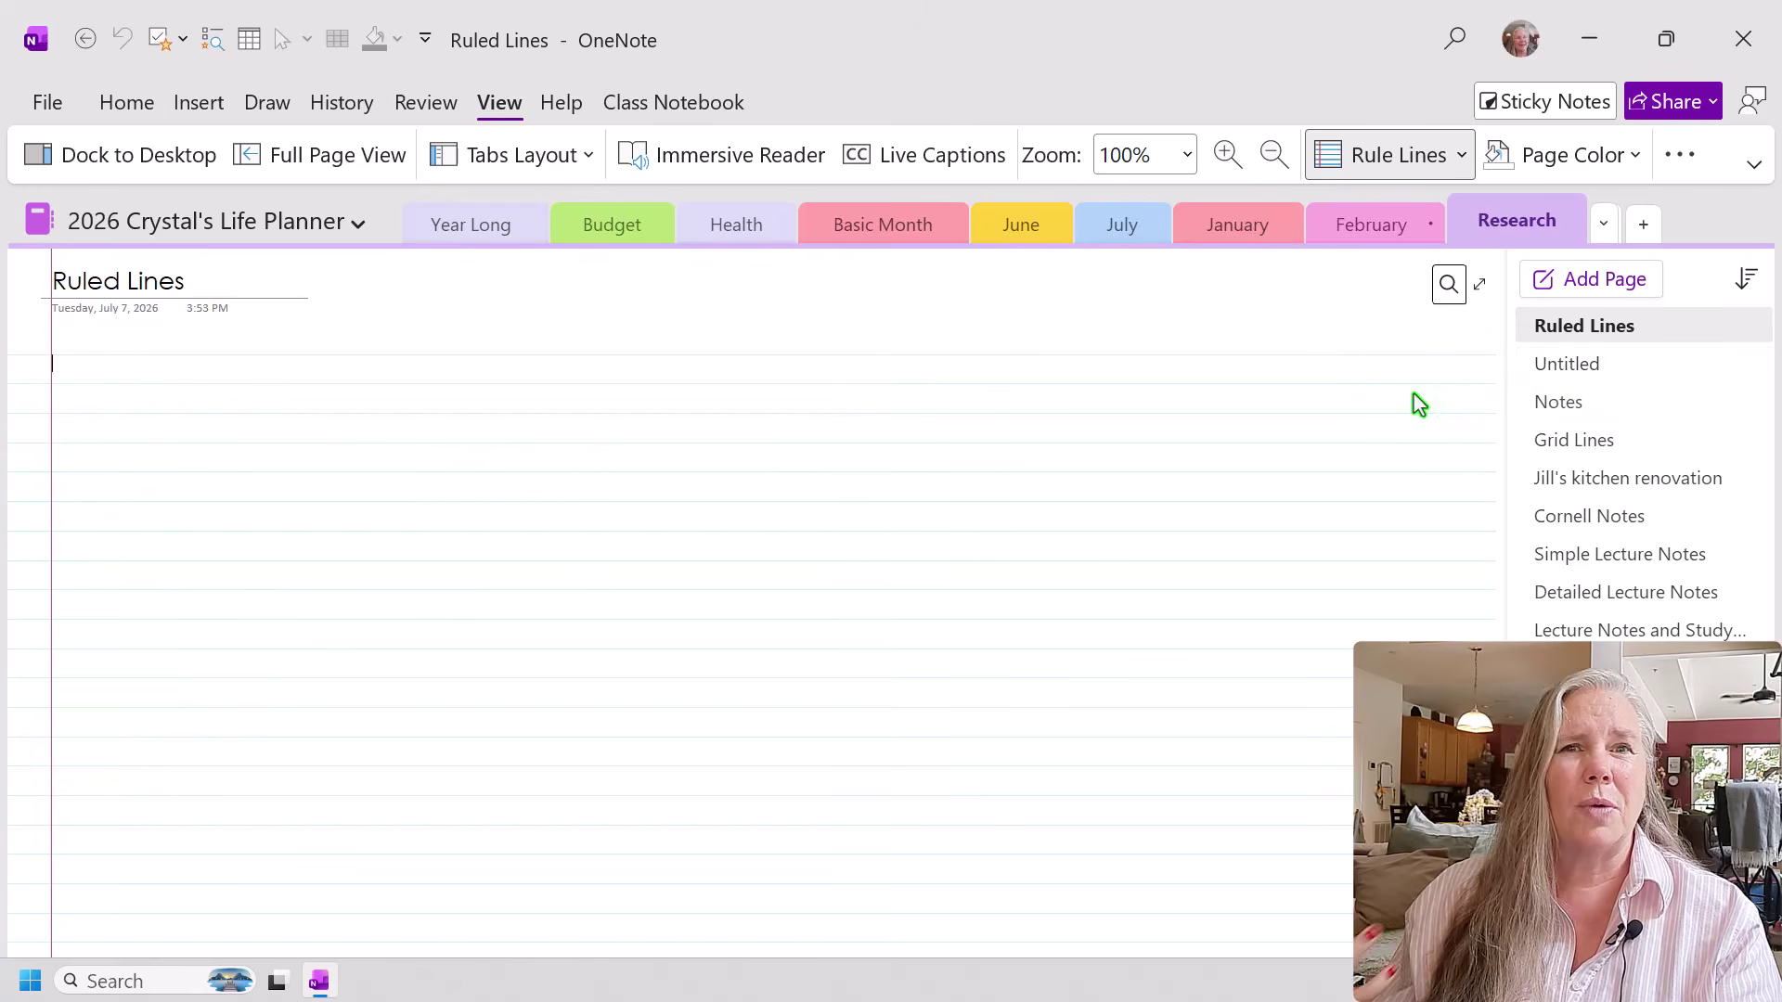
pyautogui.click(1589, 366)
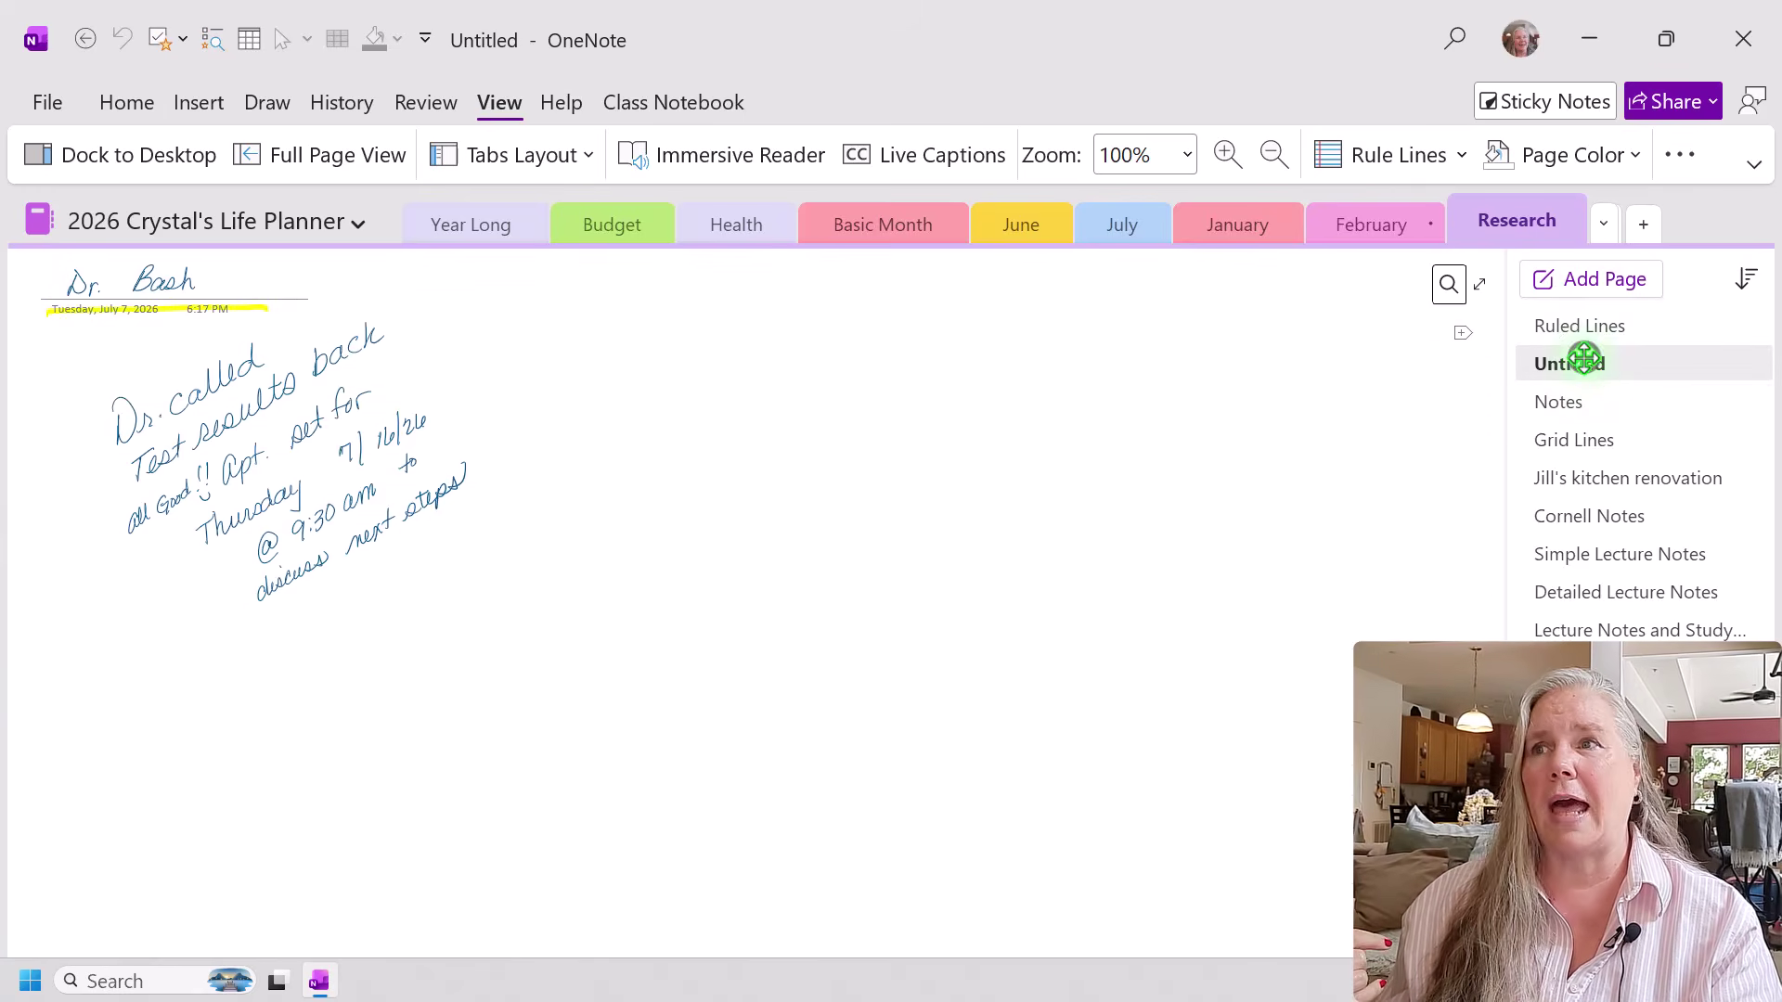
# Open the Notes page, enlarge it to 146%, and examine how its text aligns with the rule lines.
pyautogui.click(1580, 408)
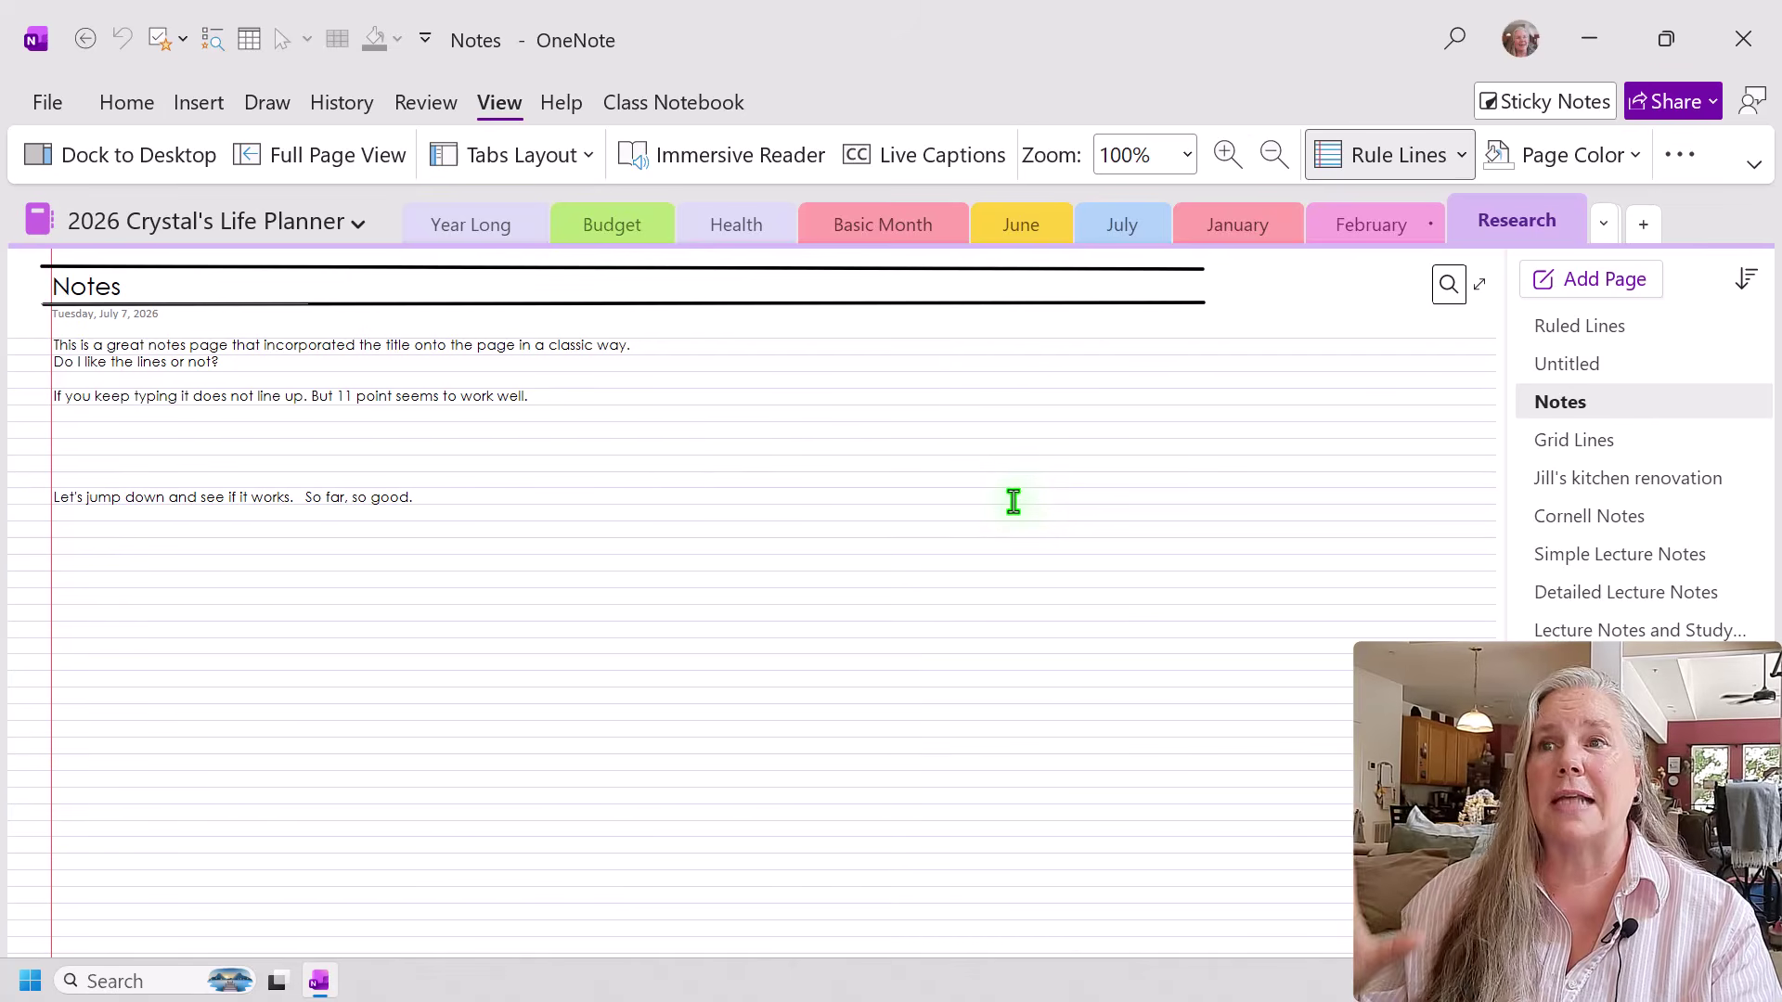
pyautogui.scroll(2, 1014, 501)
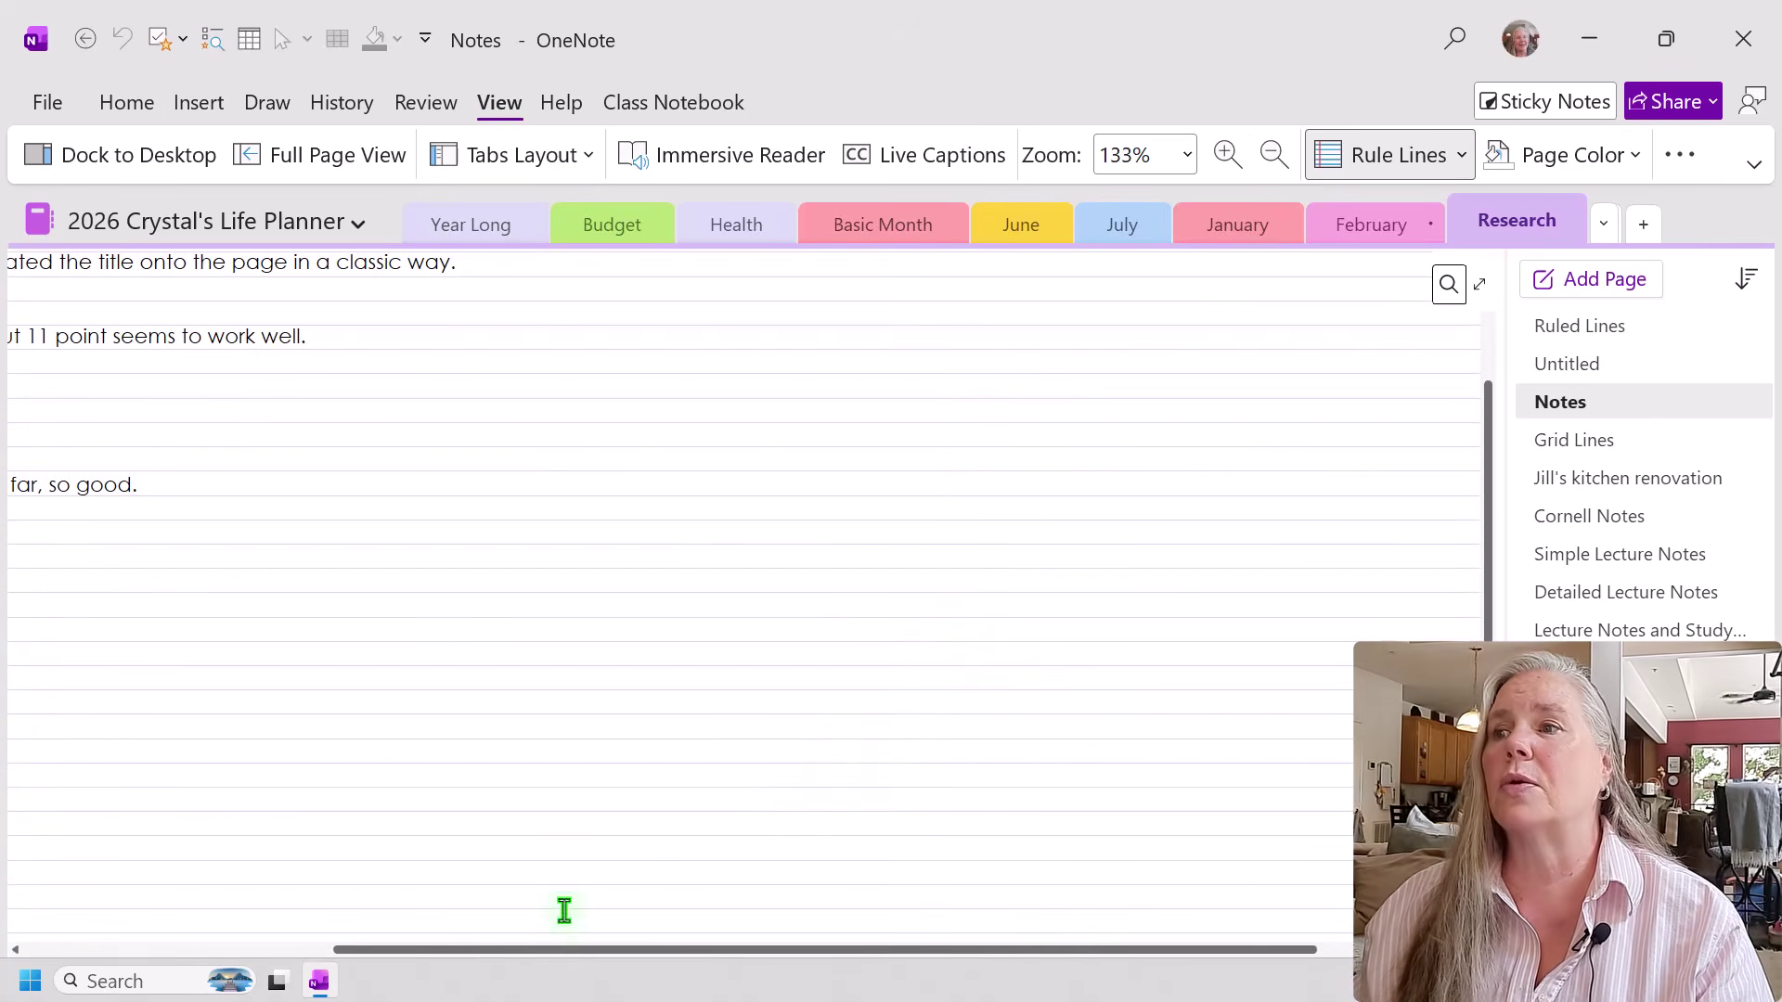
pyautogui.moveTo(546, 947); pyautogui.dragTo(250, 938)
pyautogui.scroll(1, 621, 797)
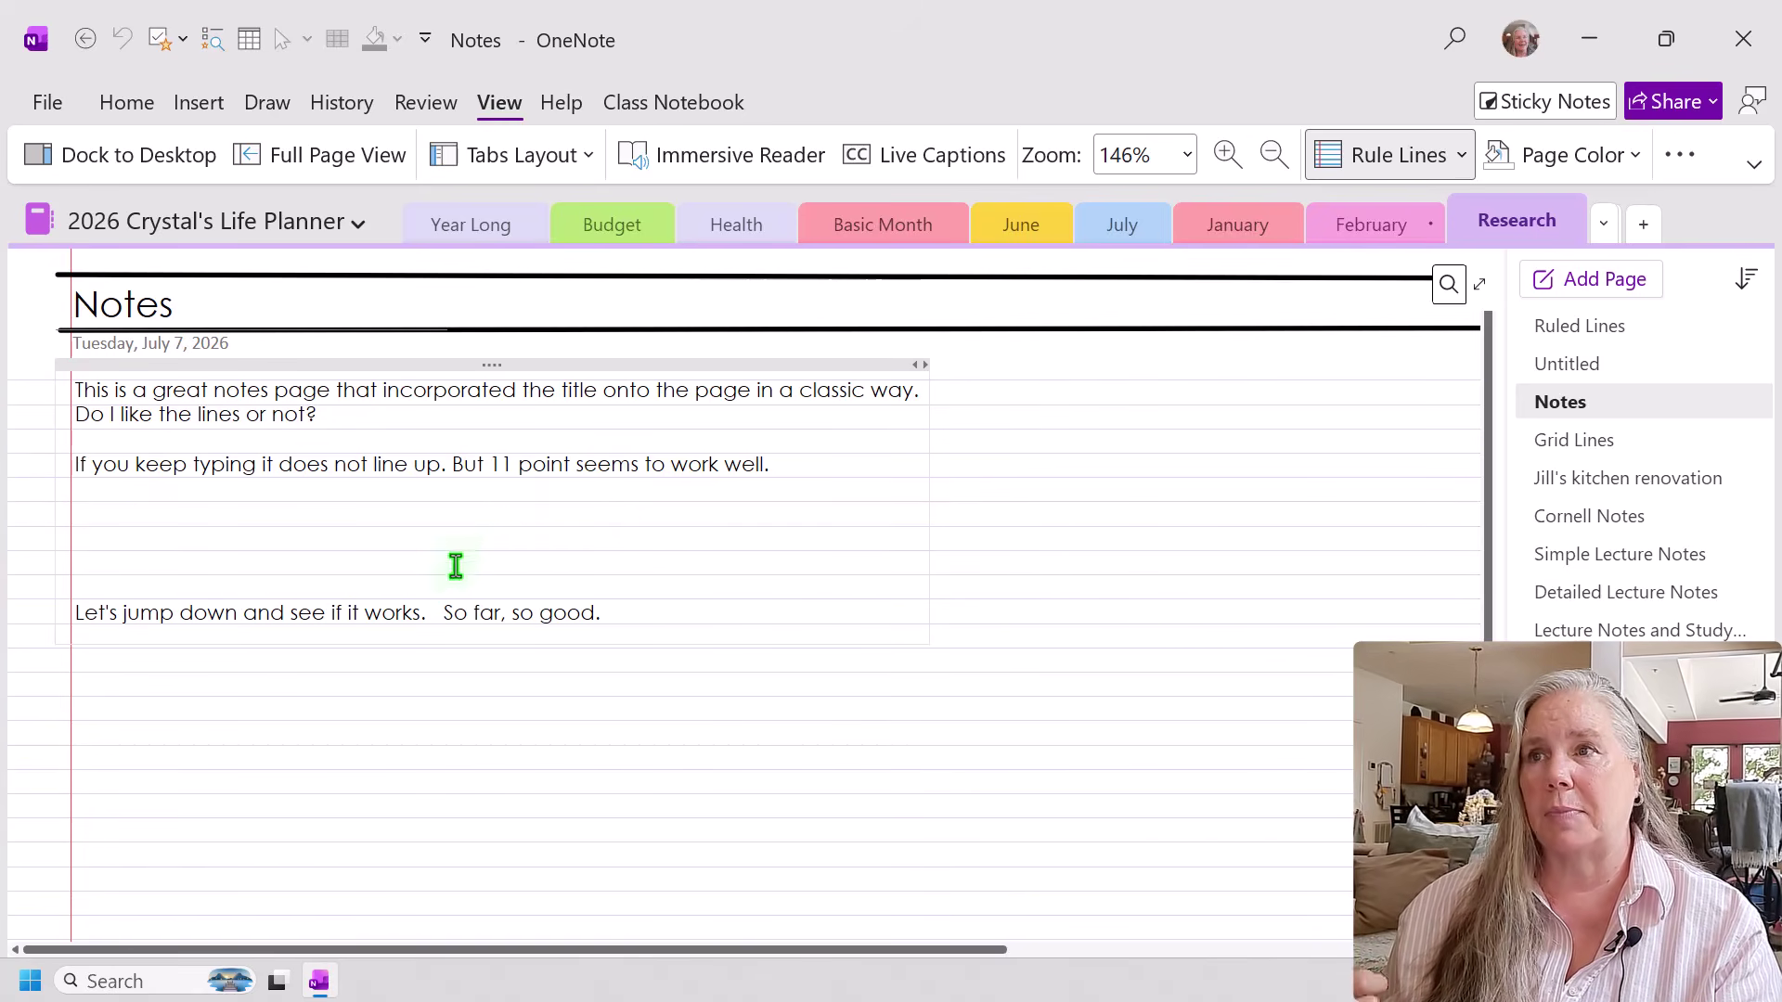
pyautogui.click(499, 547)
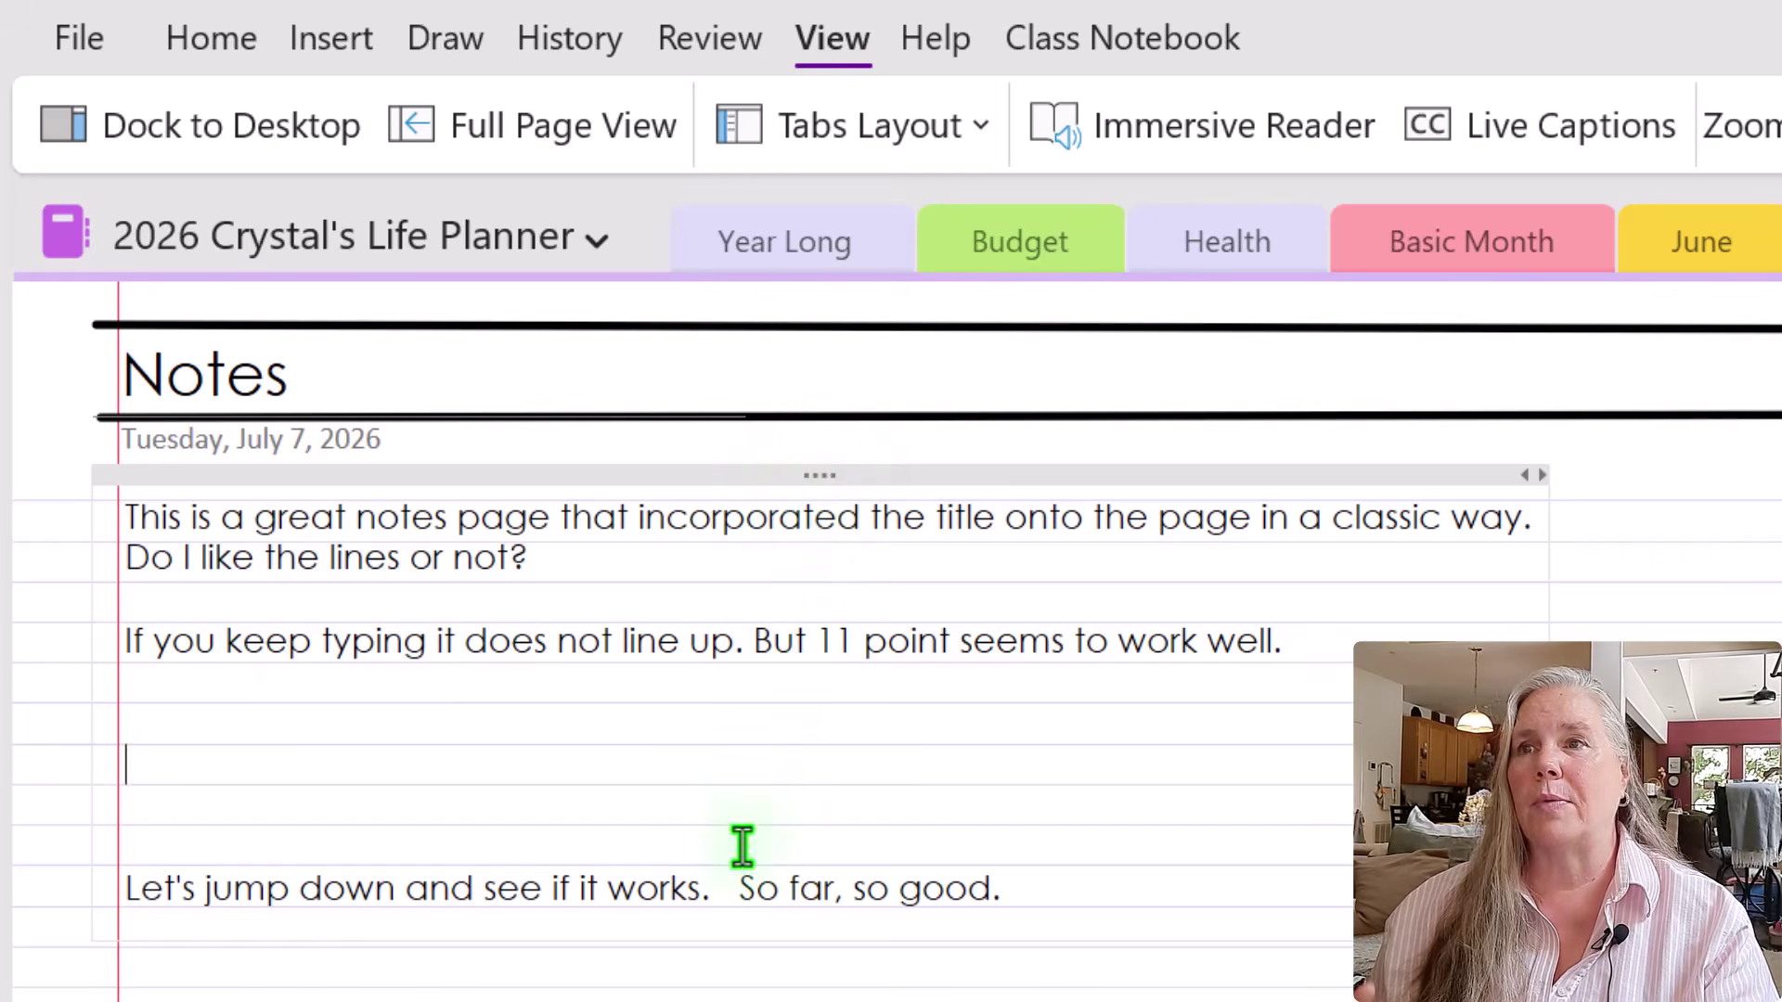
# Set the font size of all text in the Notes page's note container to 11 points.
pyautogui.click(800, 477)
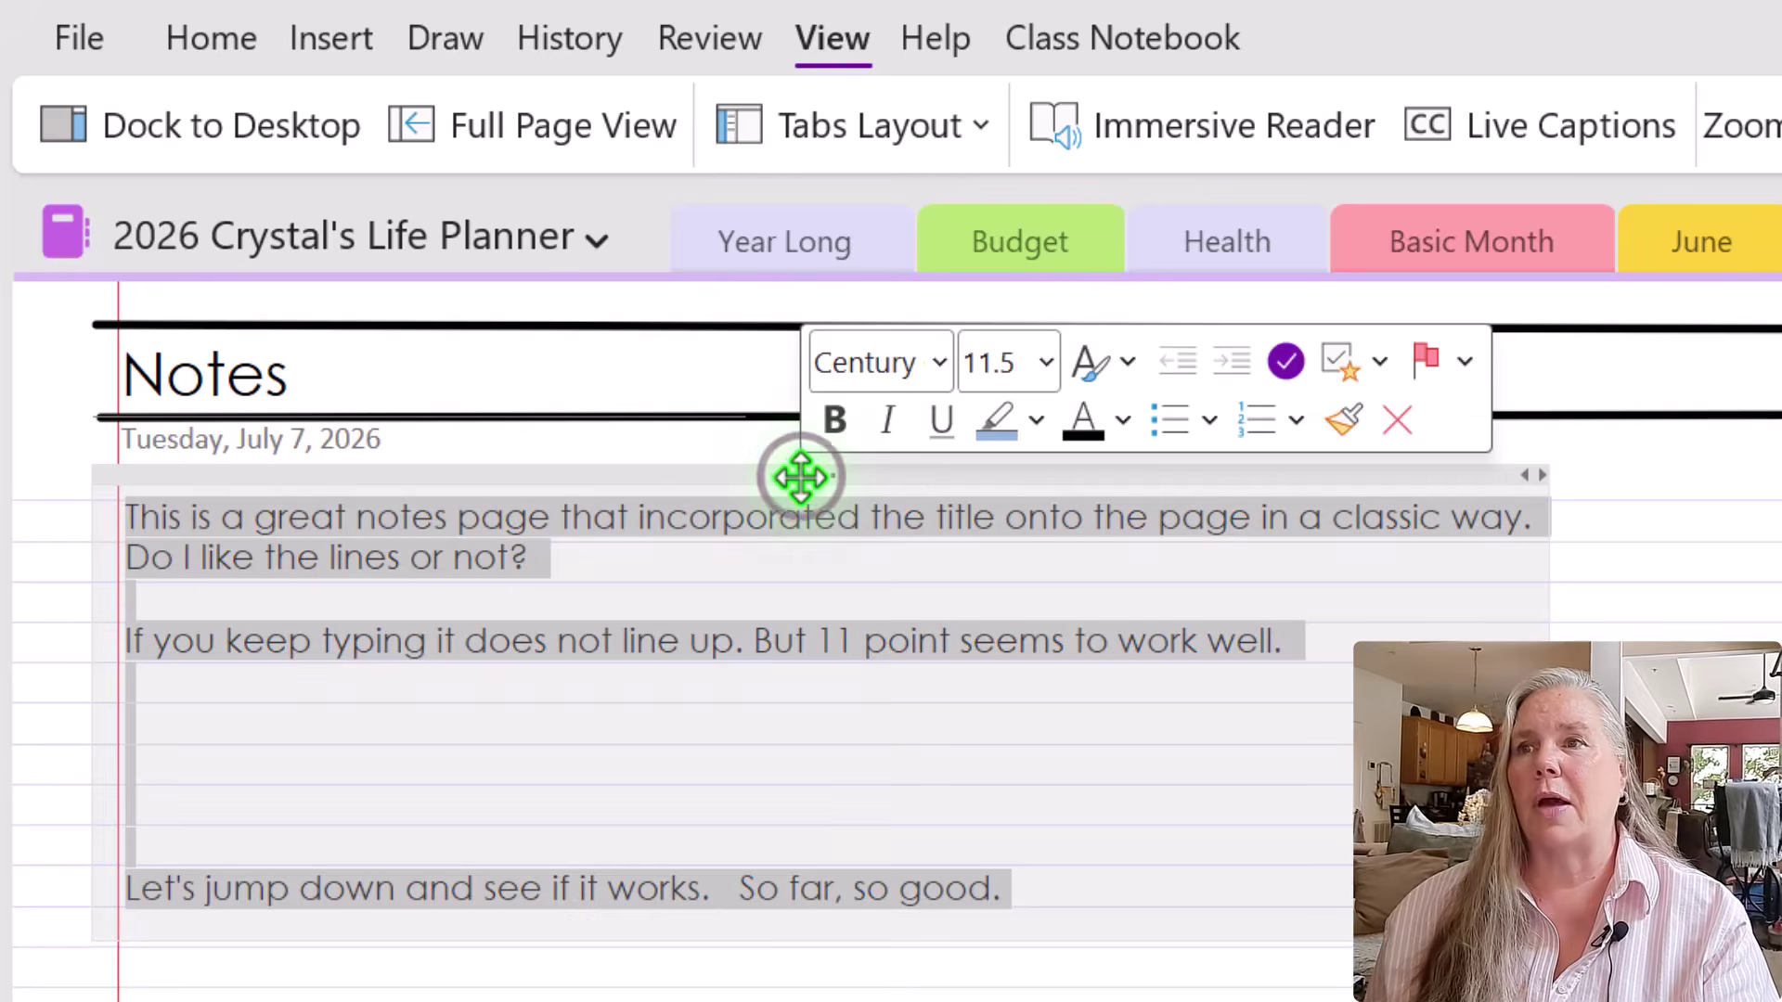
pyautogui.rightClick(800, 477)
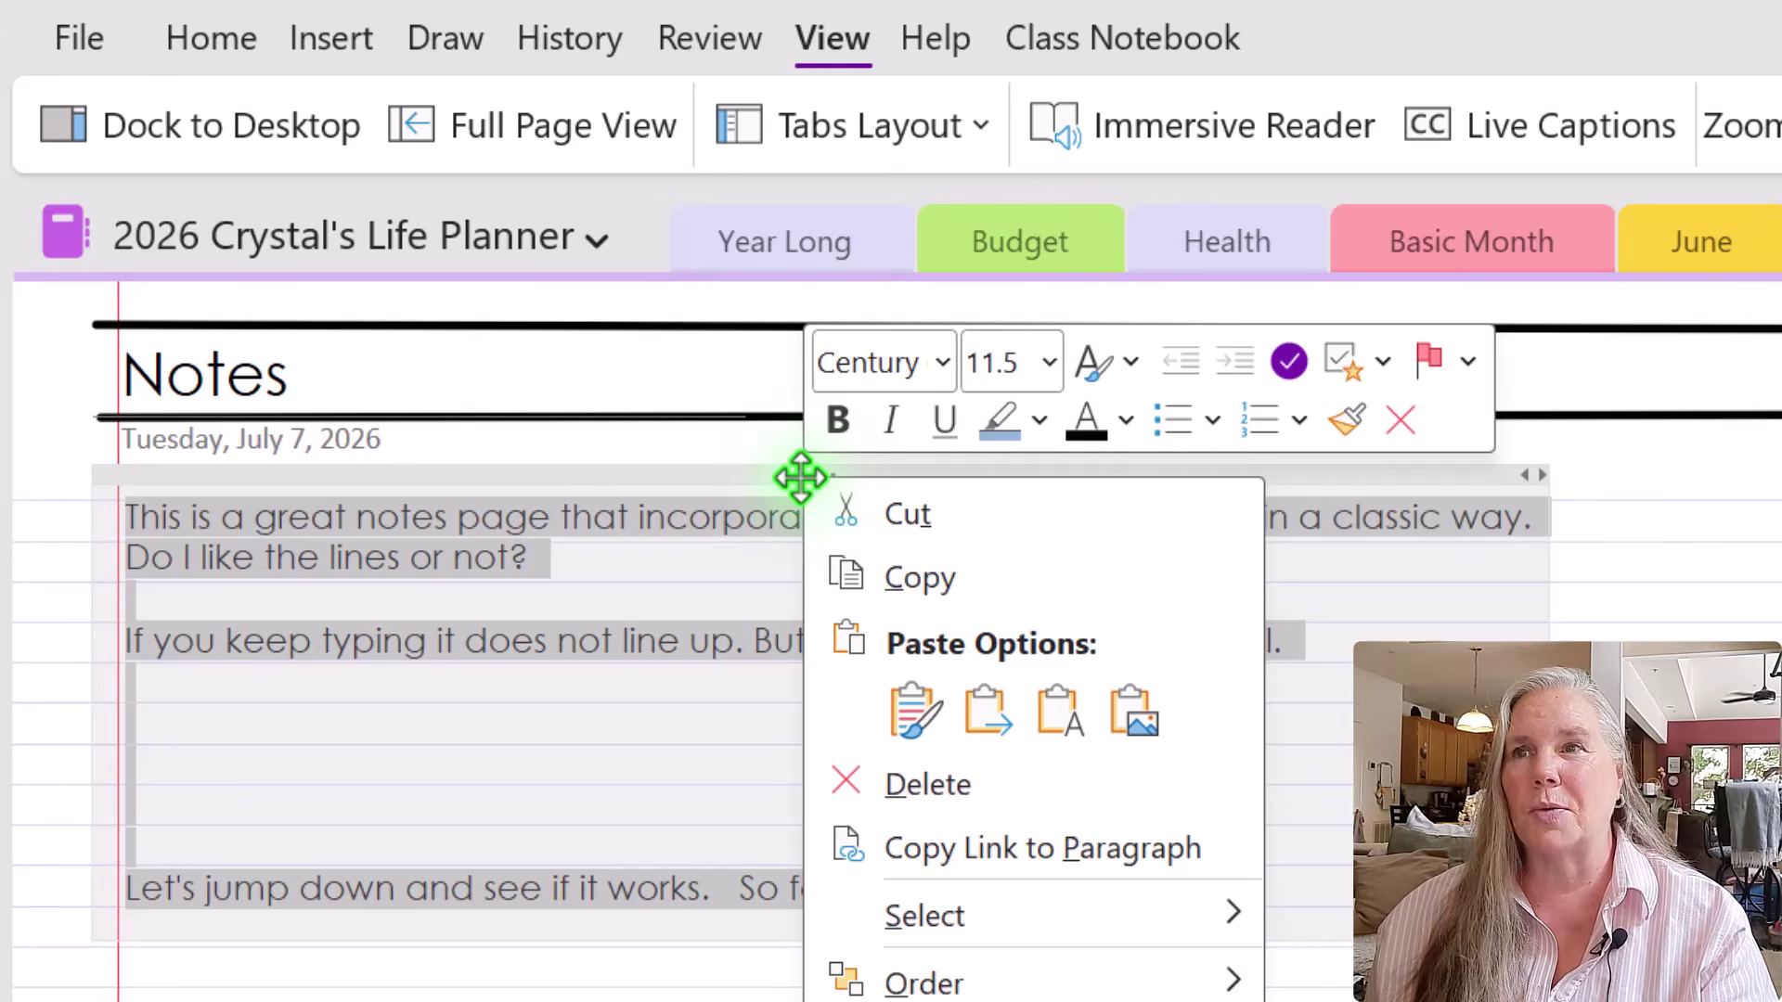
pyautogui.click(1046, 362)
pyautogui.click(1027, 745)
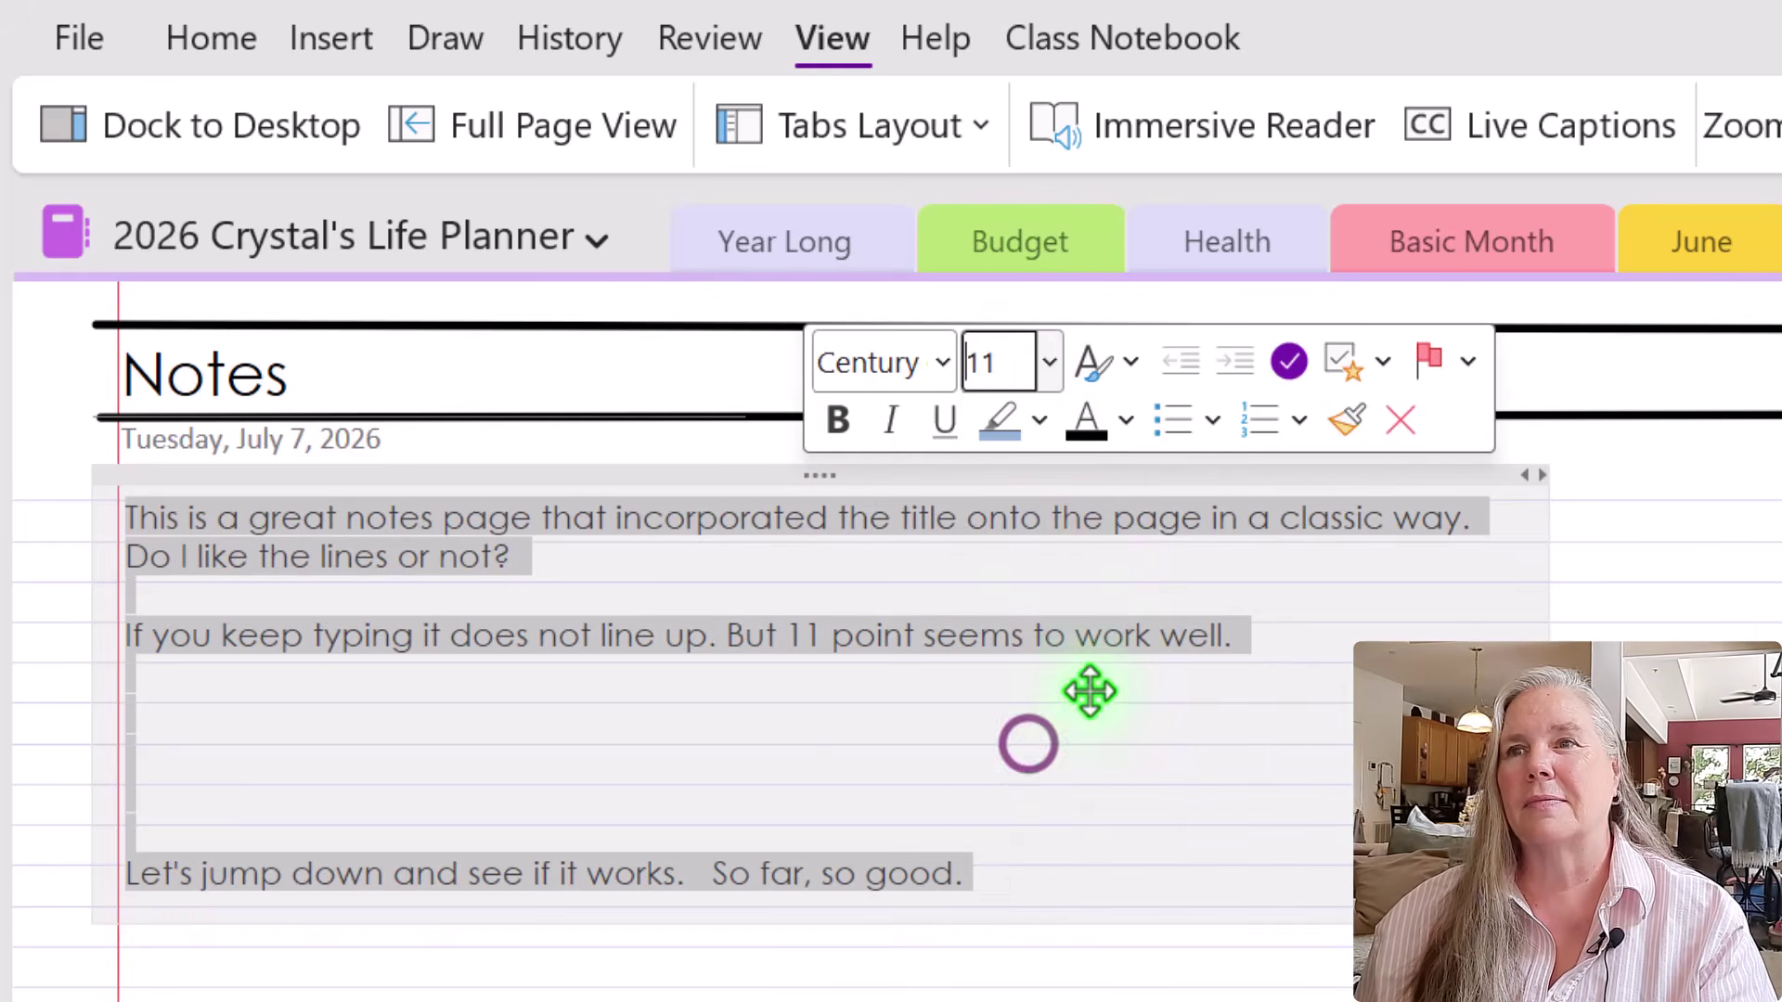
# Replace the note's entire text with five filler lines: "Fkjdfjlkjfdlj", "Gf;kgfgk';fg", "Fg'fglk;'fg", "Fdg'" and "Kfdlgdkflg".
pyautogui.click(774, 479)
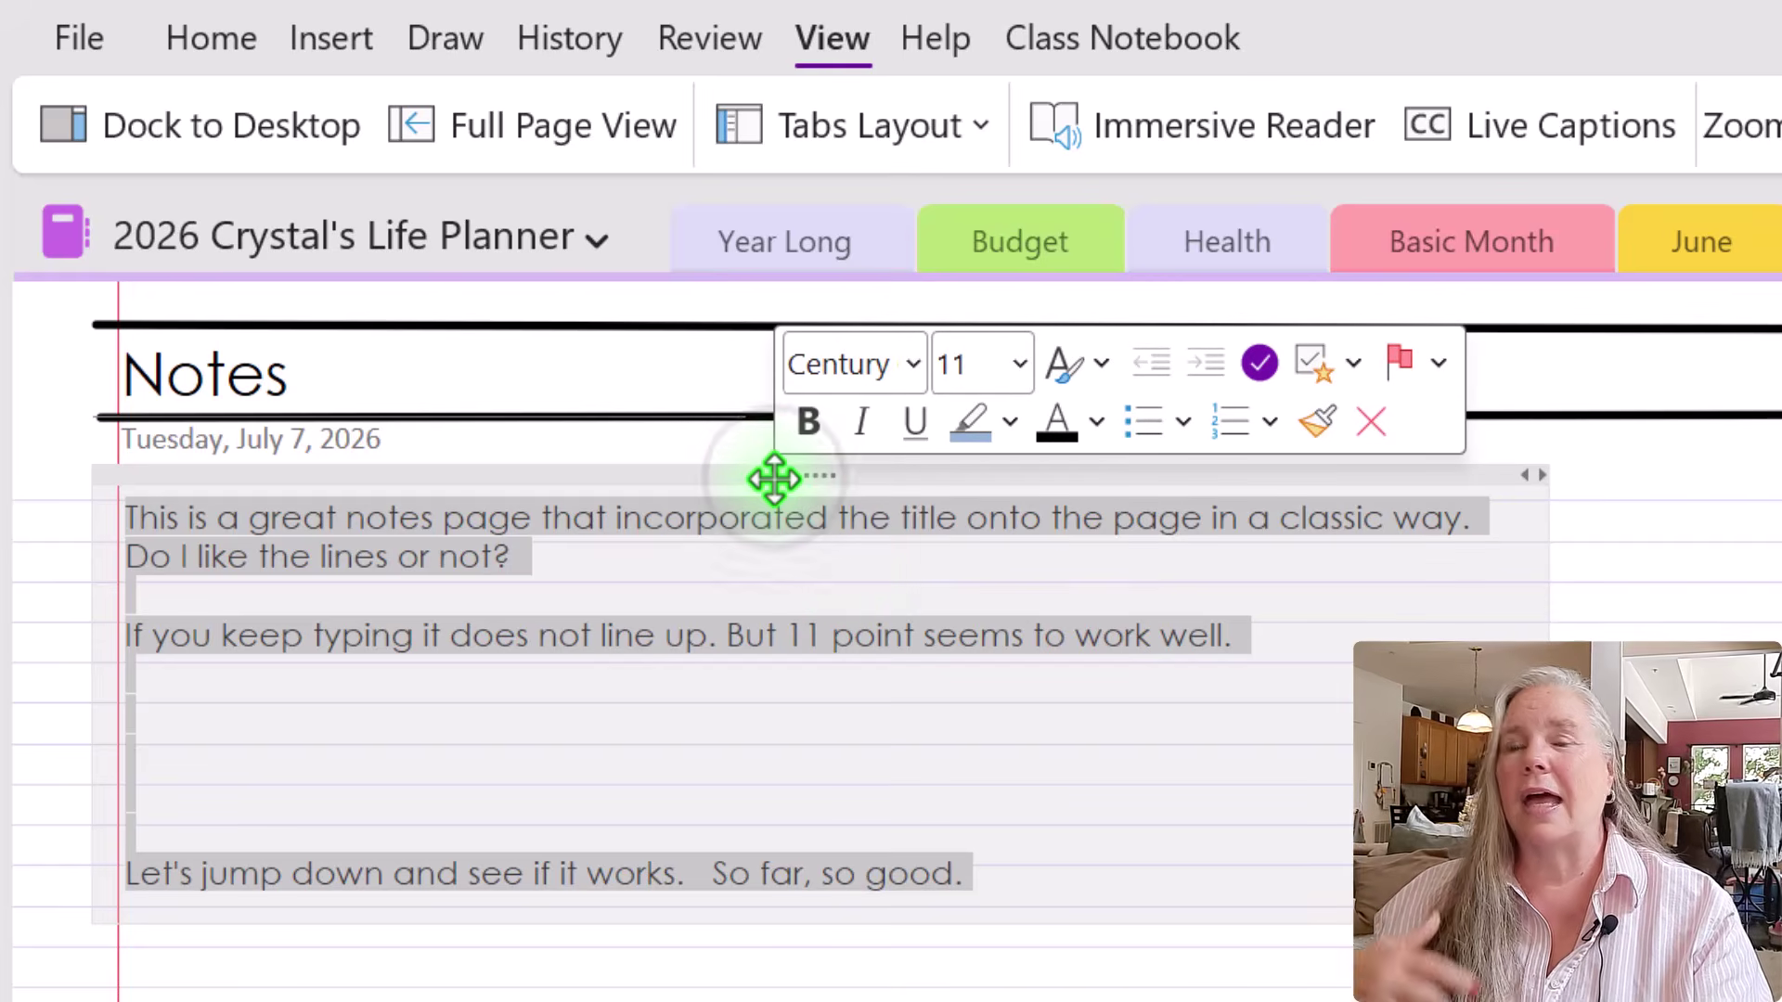
pyautogui.write('fkjdfjlkjfdlj')
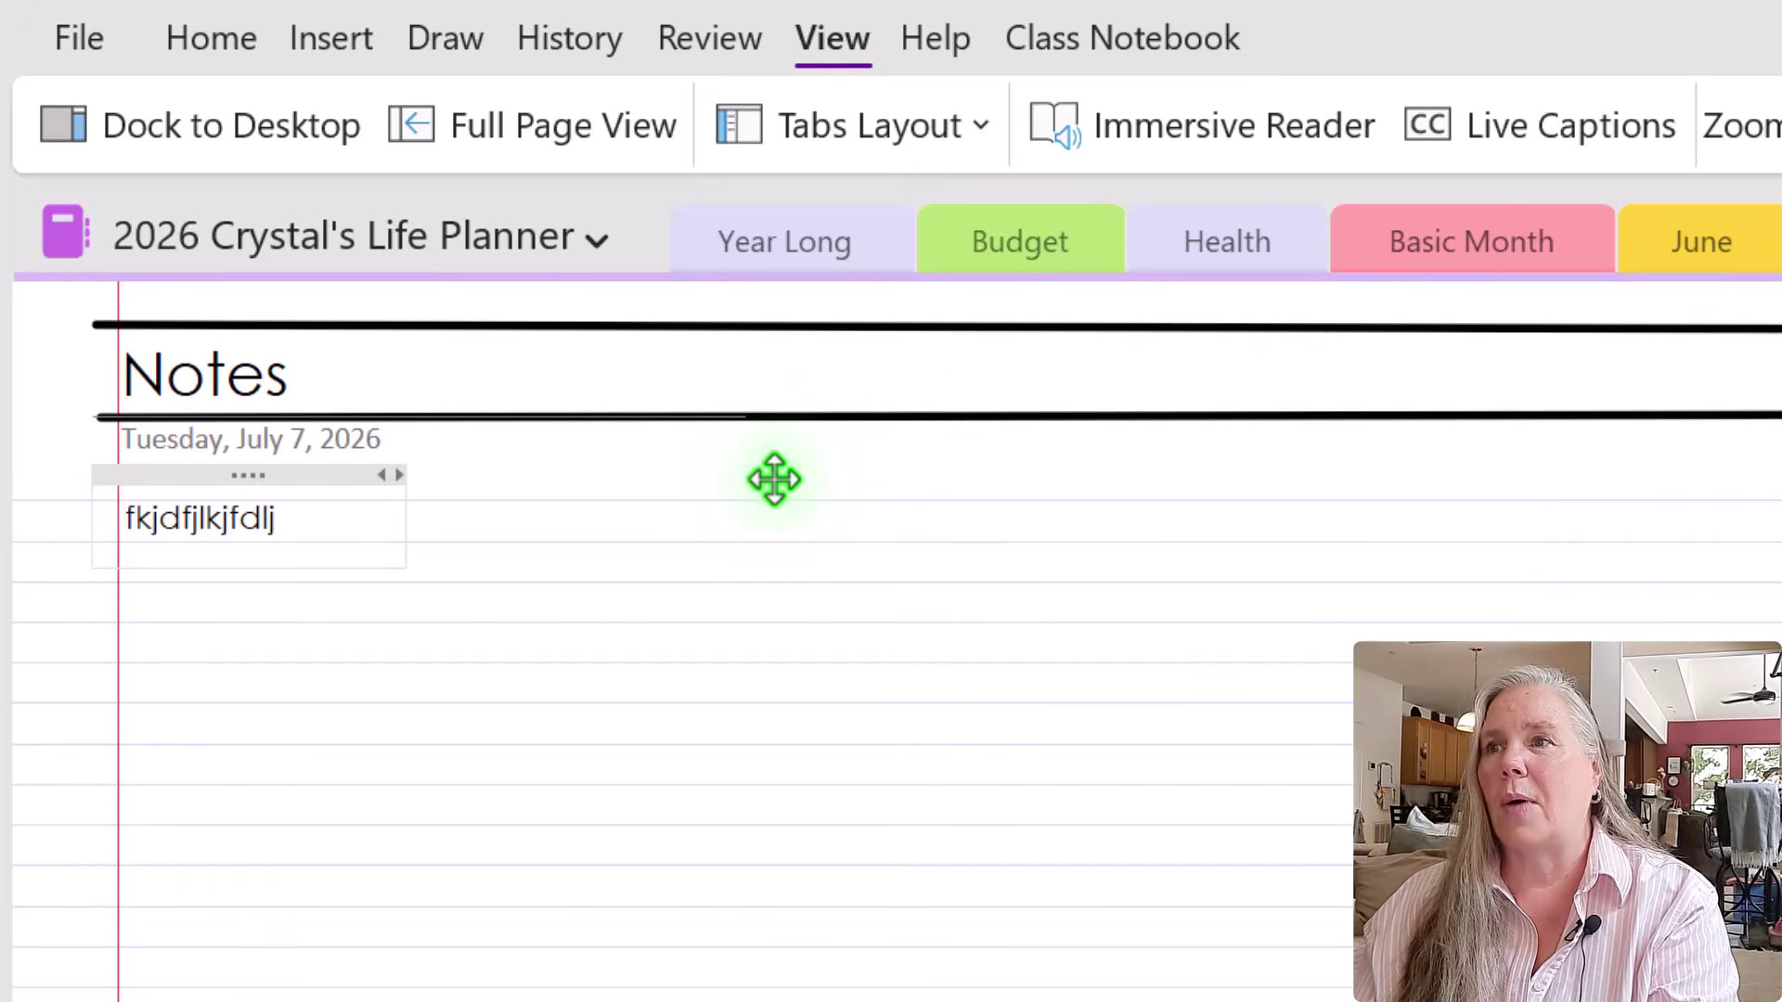
pyautogui.press('Return')
pyautogui.write("Gf;kgfgk';fg")
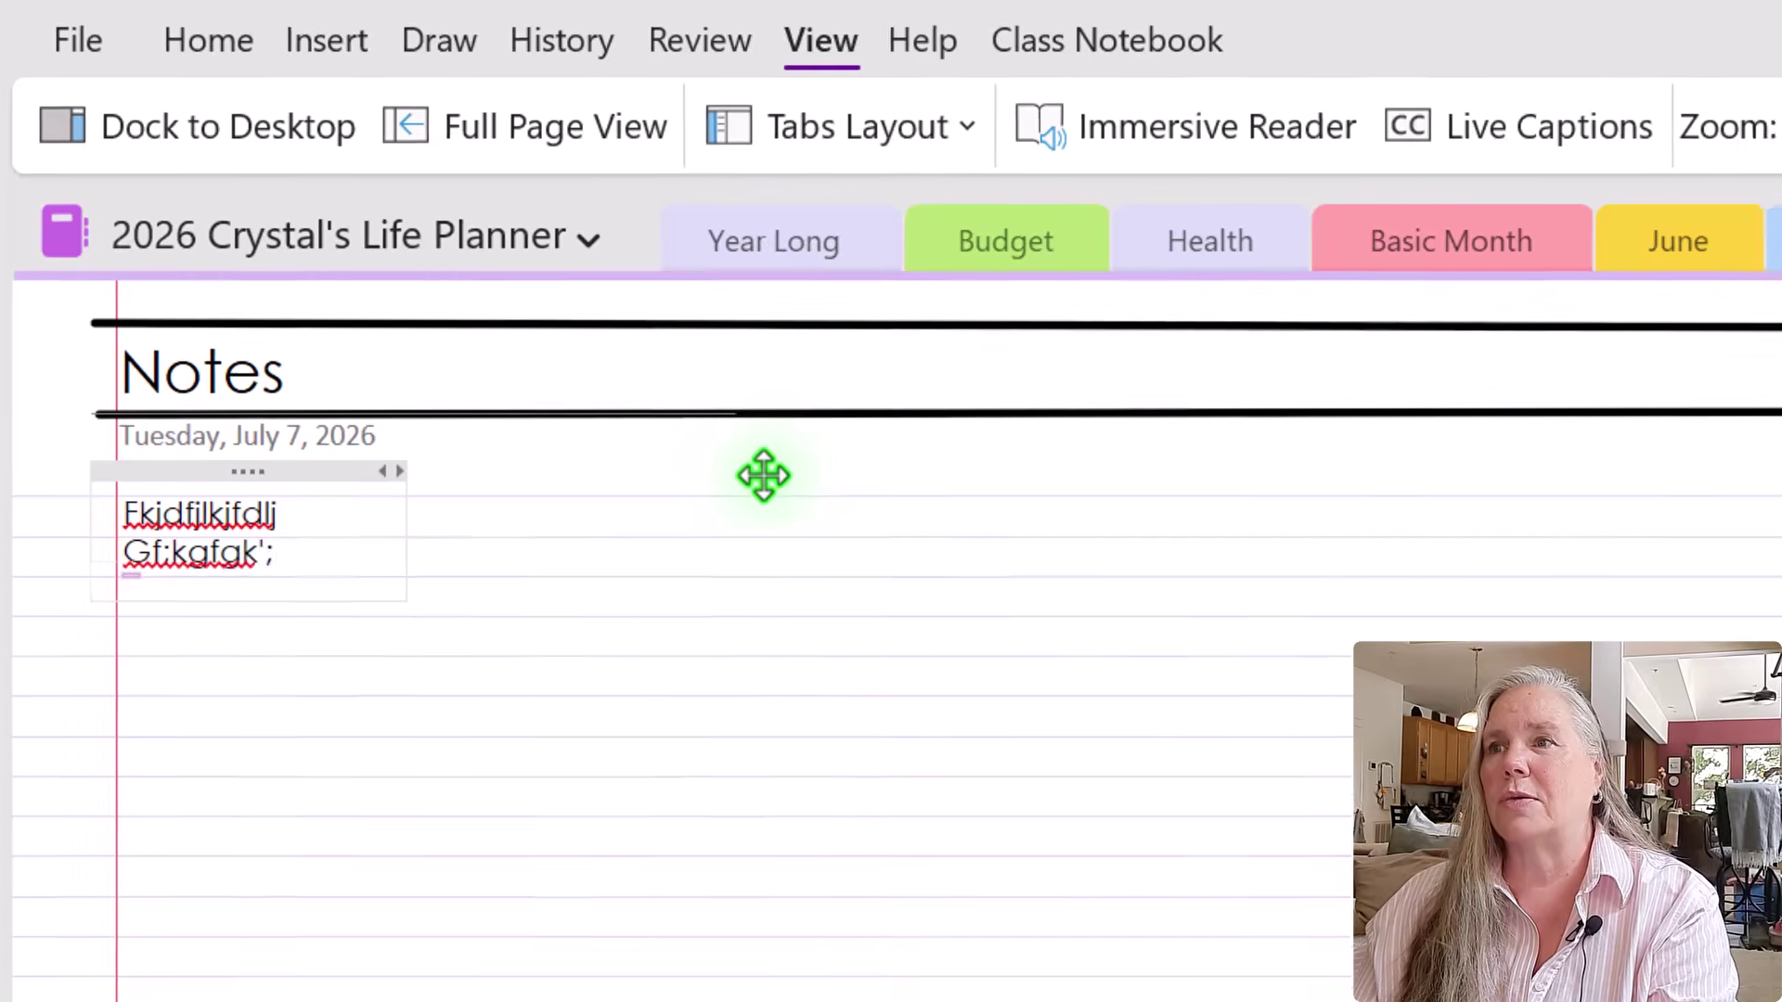
pyautogui.press('Return')
pyautogui.write("fg'fglk;'fg")
pyautogui.press('Return')
pyautogui.write("fdg'")
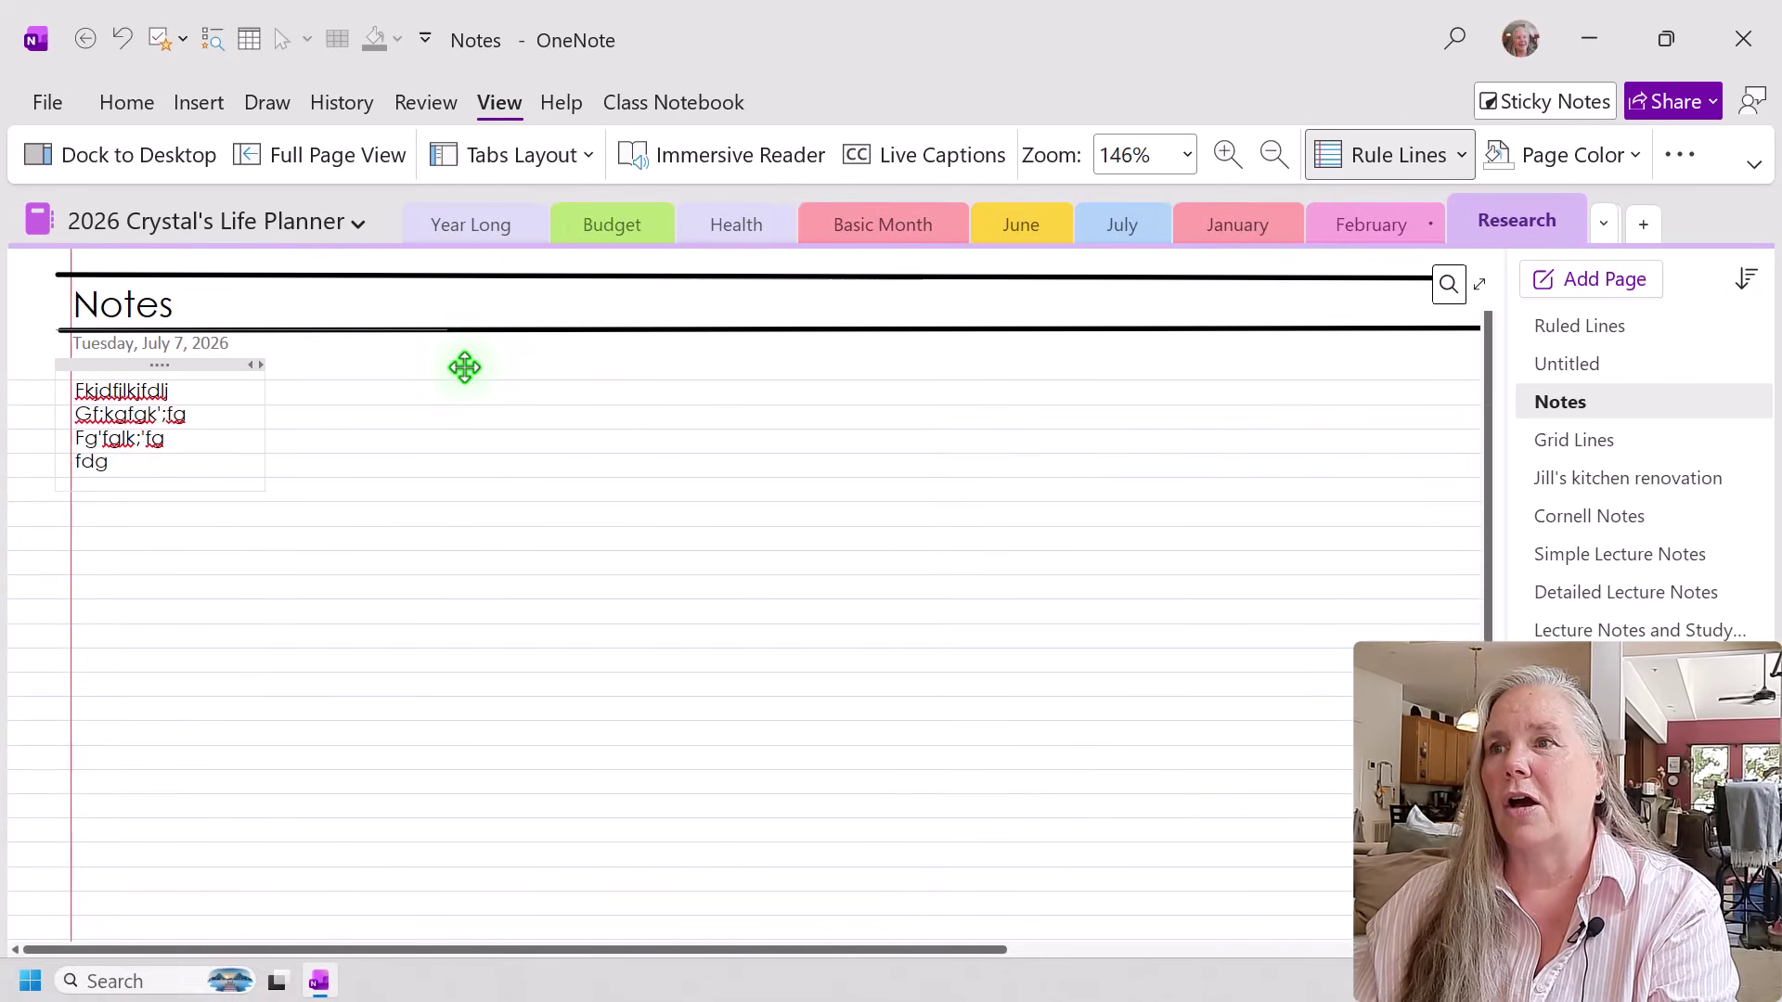
pyautogui.press('Return')
pyautogui.write('kfdlgdkflg')
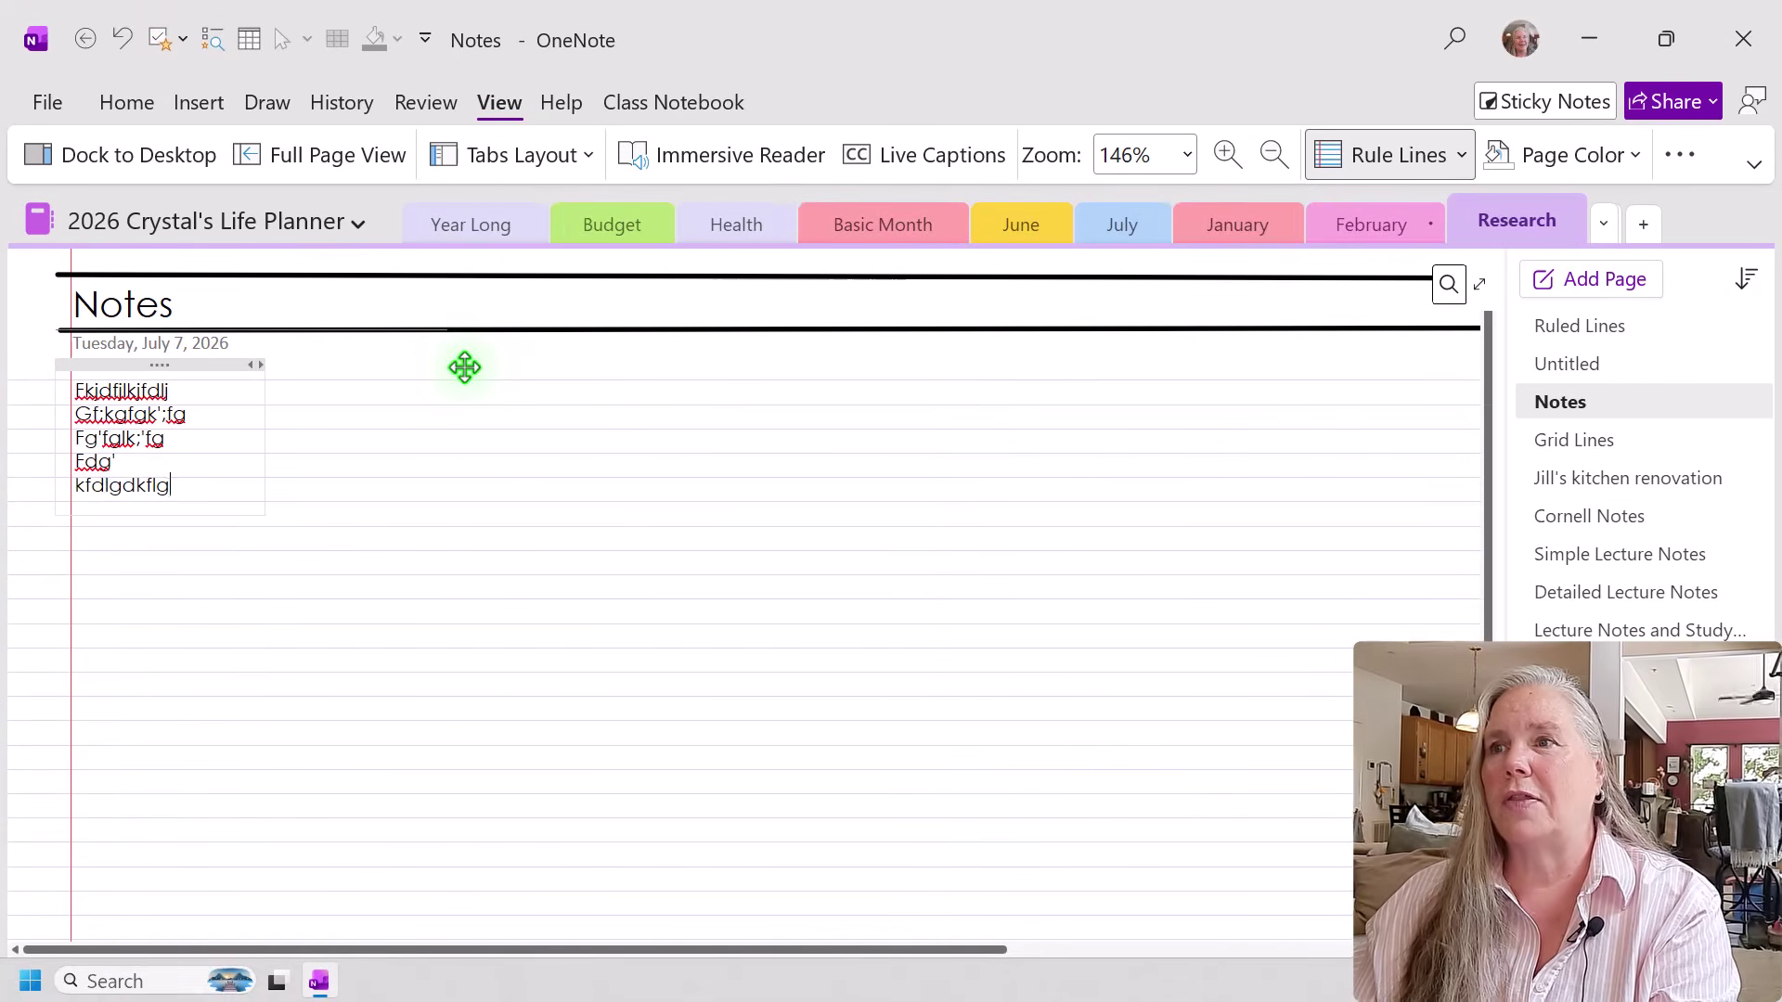
# Continue the note with five more filler lines: "Dfg';lgjkdfkgf", "Dgdfgk", "Fdg", "Fdg" and "kfdgkfg".
pyautogui.press('Return')
pyautogui.write("dfg';lgjkdfkgf")
pyautogui.press('Return')
pyautogui.write('dgdfak')
pyautogui.press('Return')
pyautogui.write('fdg')
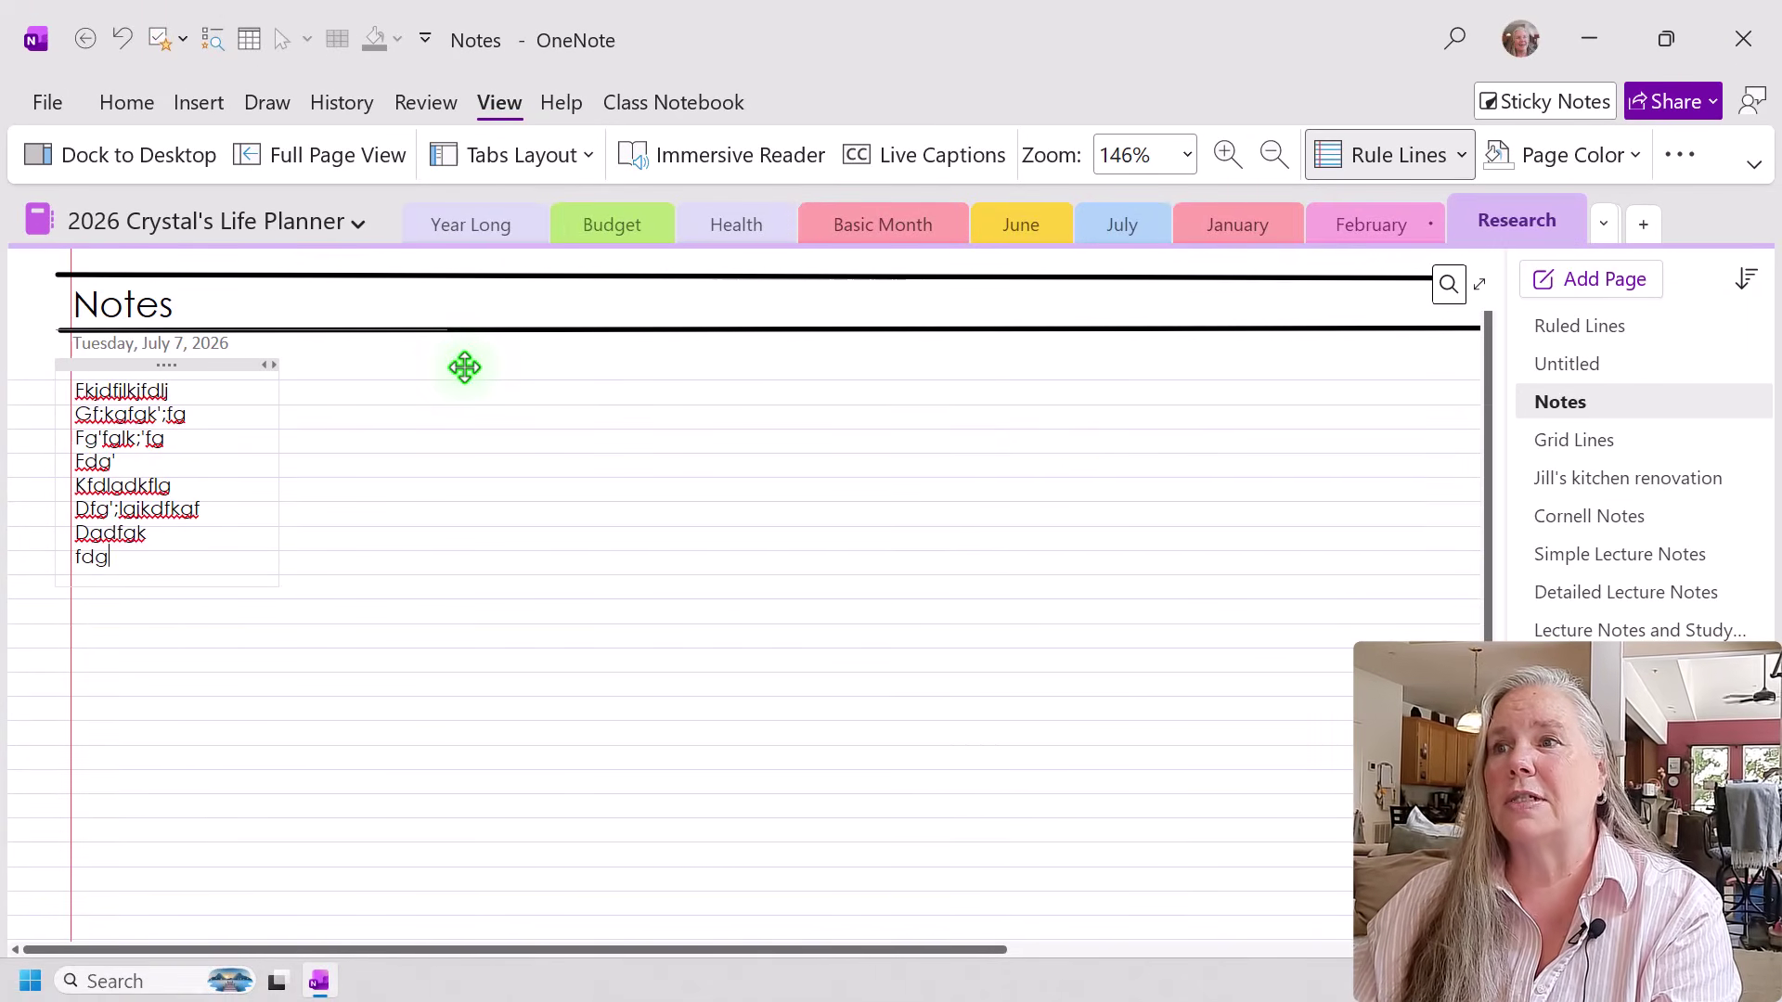
pyautogui.press('Return')
pyautogui.write('fdg')
pyautogui.press('Return')
pyautogui.write('kfdgkfg')
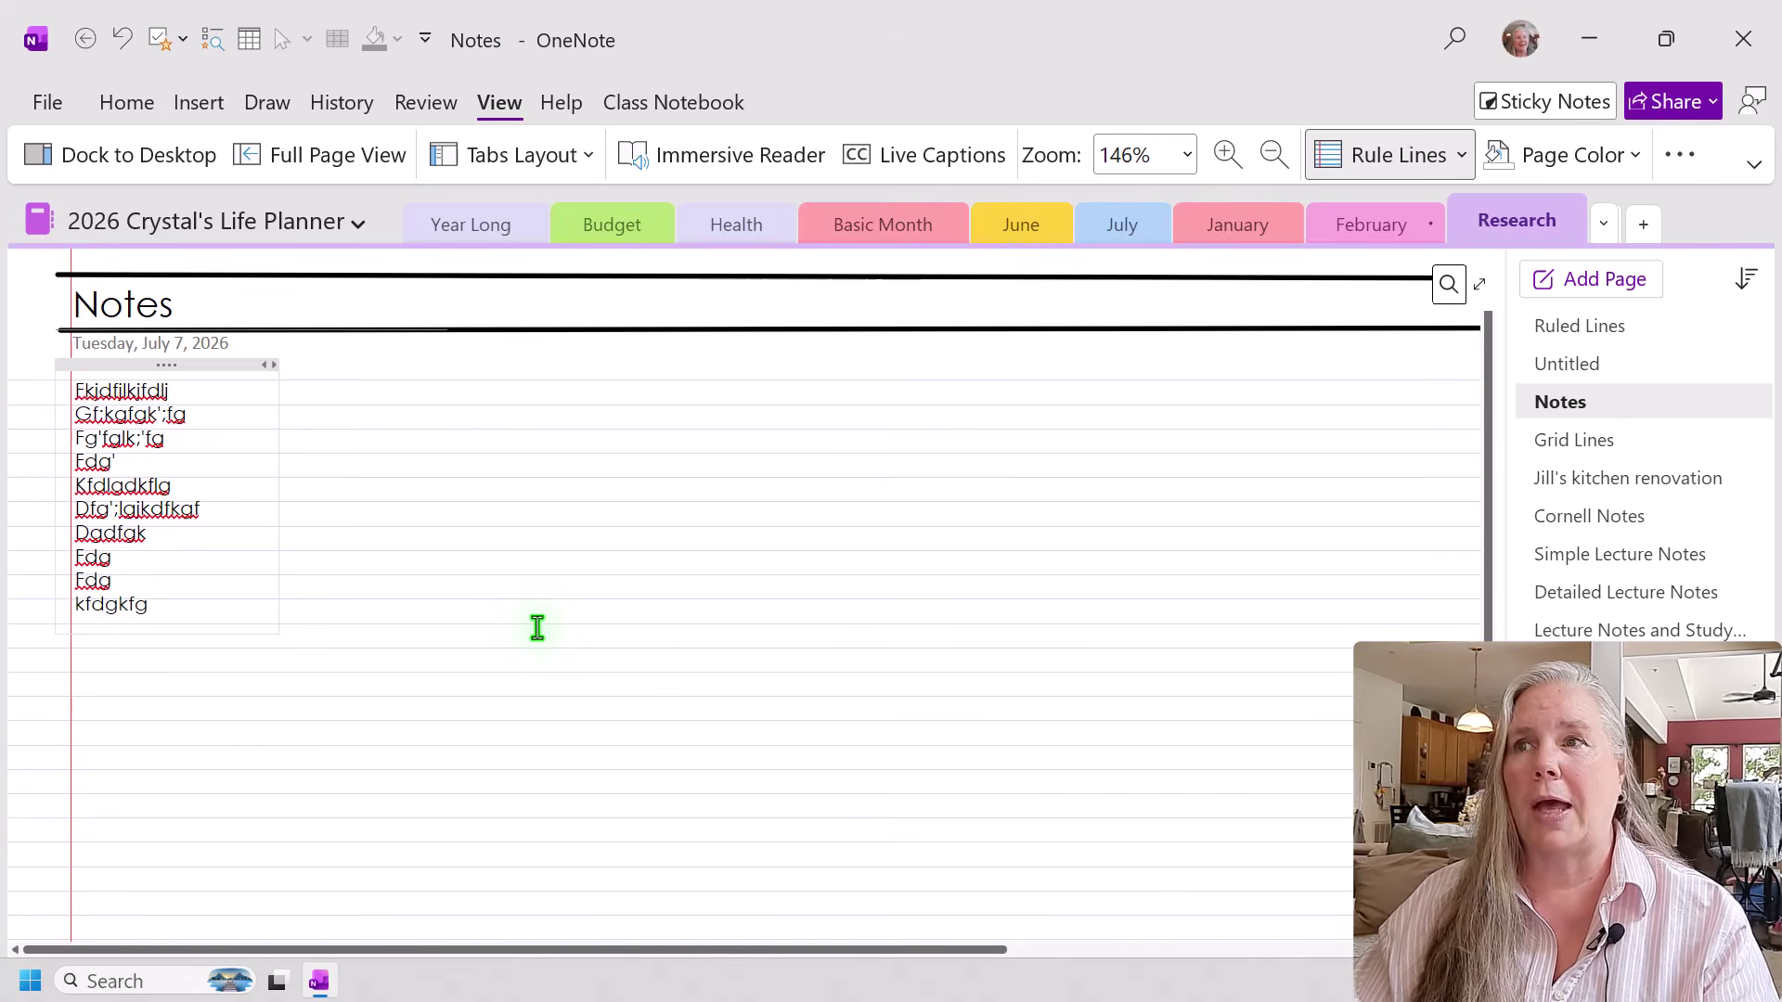
# Widen the note container holding the filler lines until it spans nearly the full visible page width.
pyautogui.moveTo(273, 365); pyautogui.dragTo(441, 383)
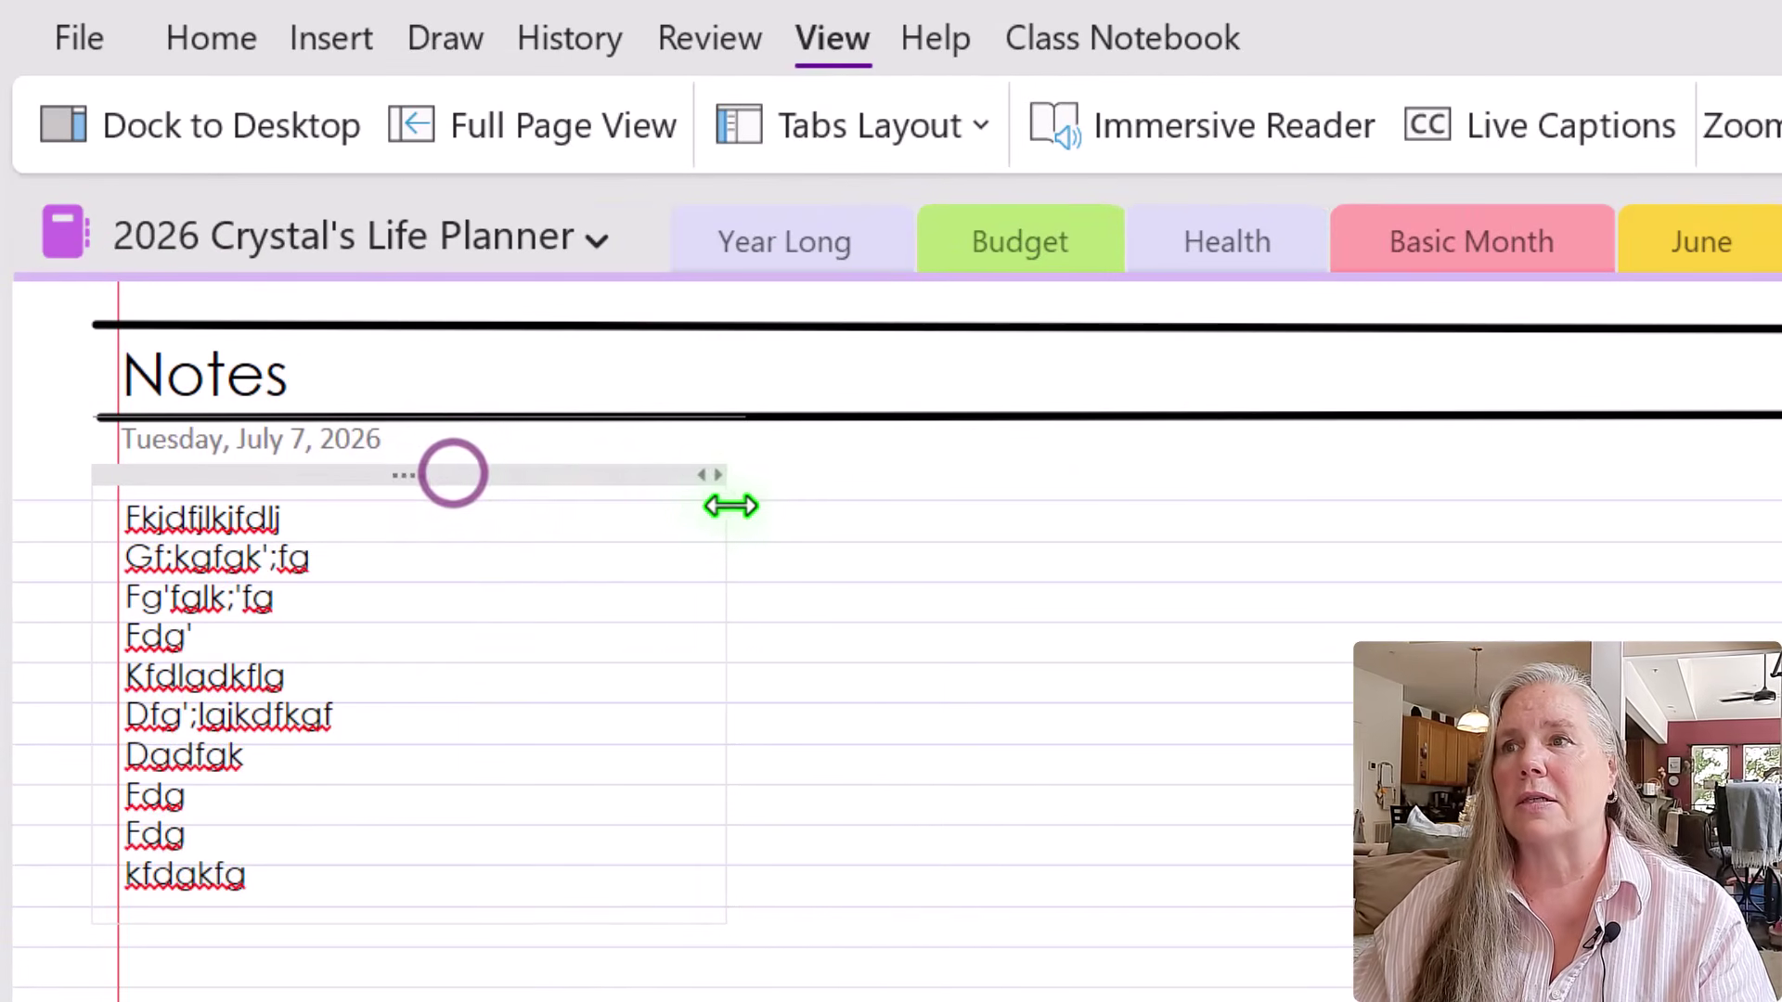
pyautogui.moveTo(731, 506); pyautogui.dragTo(1781, 517)
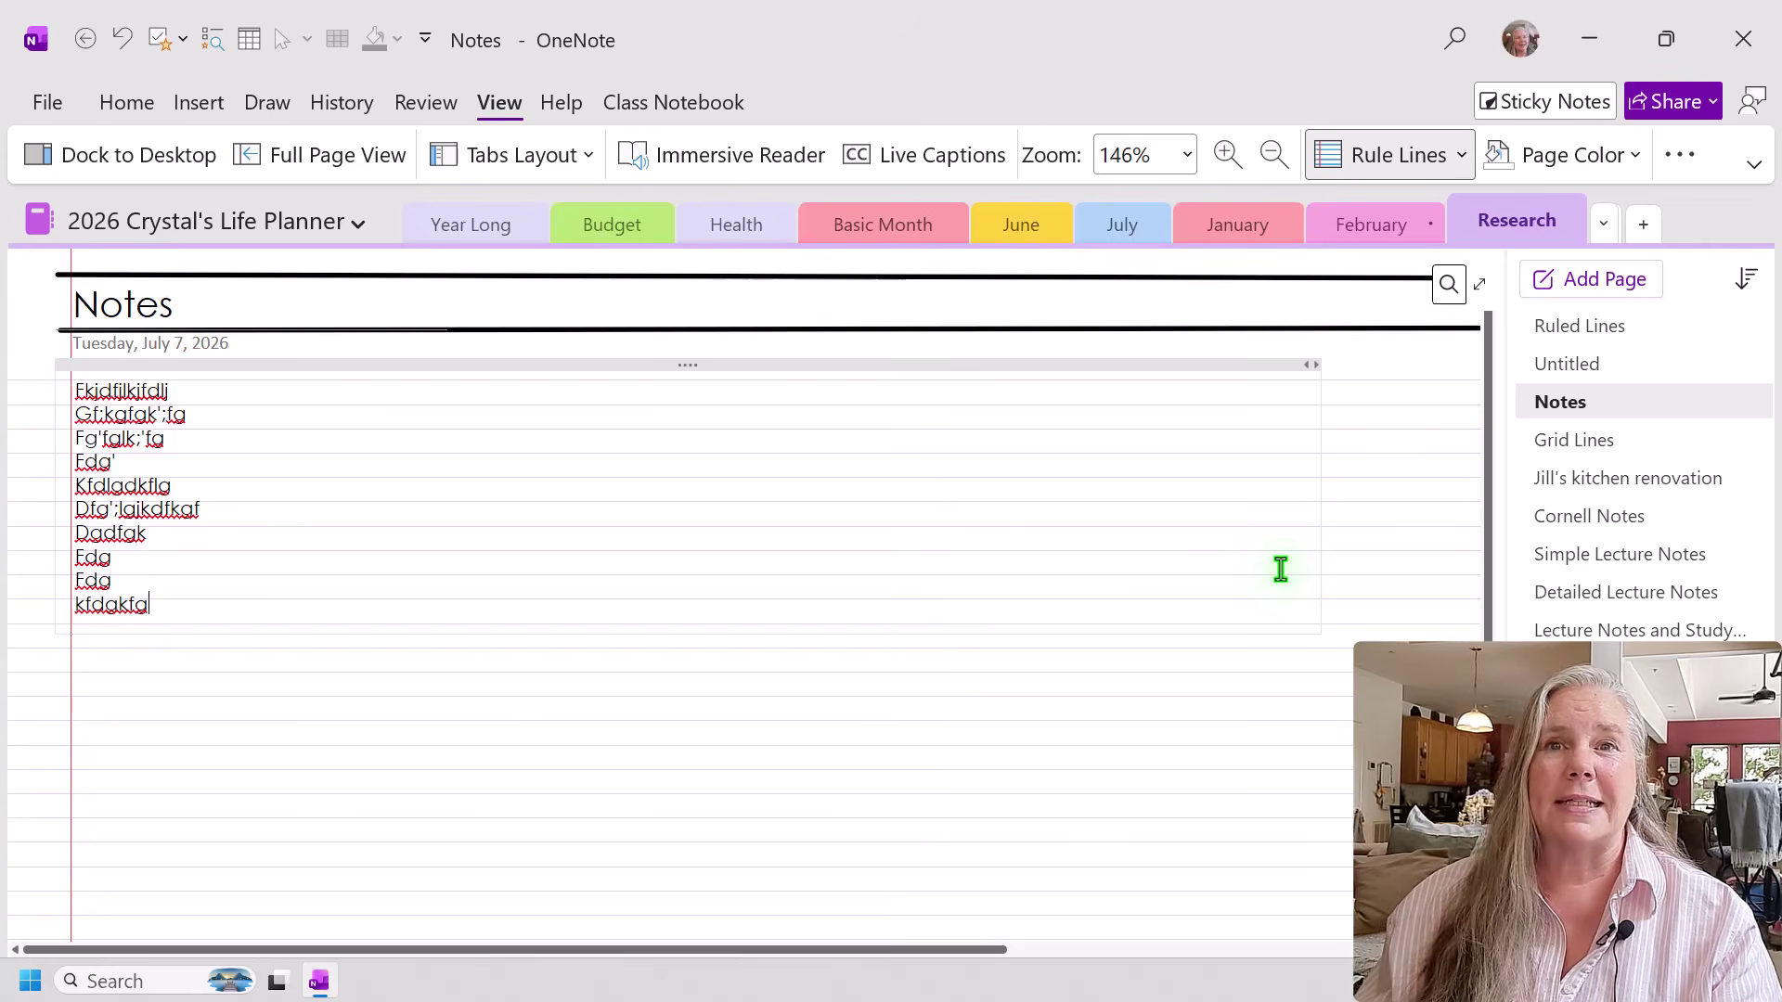
# Open the Grid Lines page and review the available grid line spacings without applying any.
pyautogui.click(1616, 440)
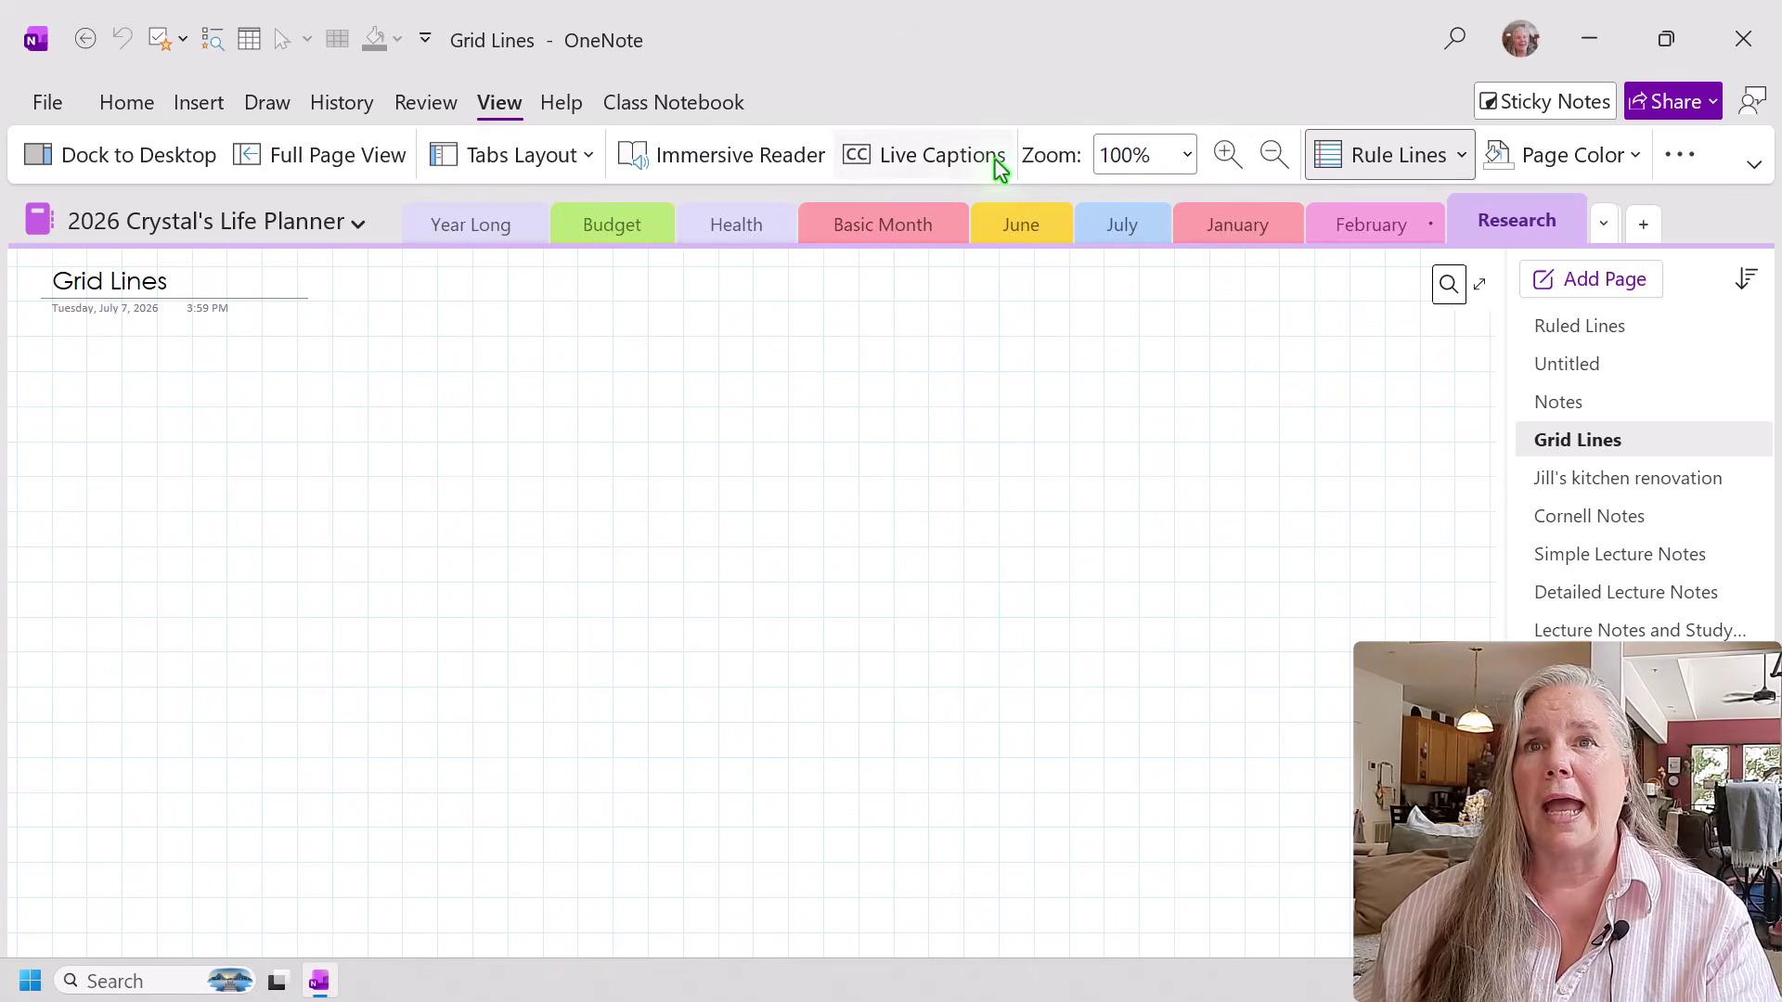
pyautogui.click(1455, 153)
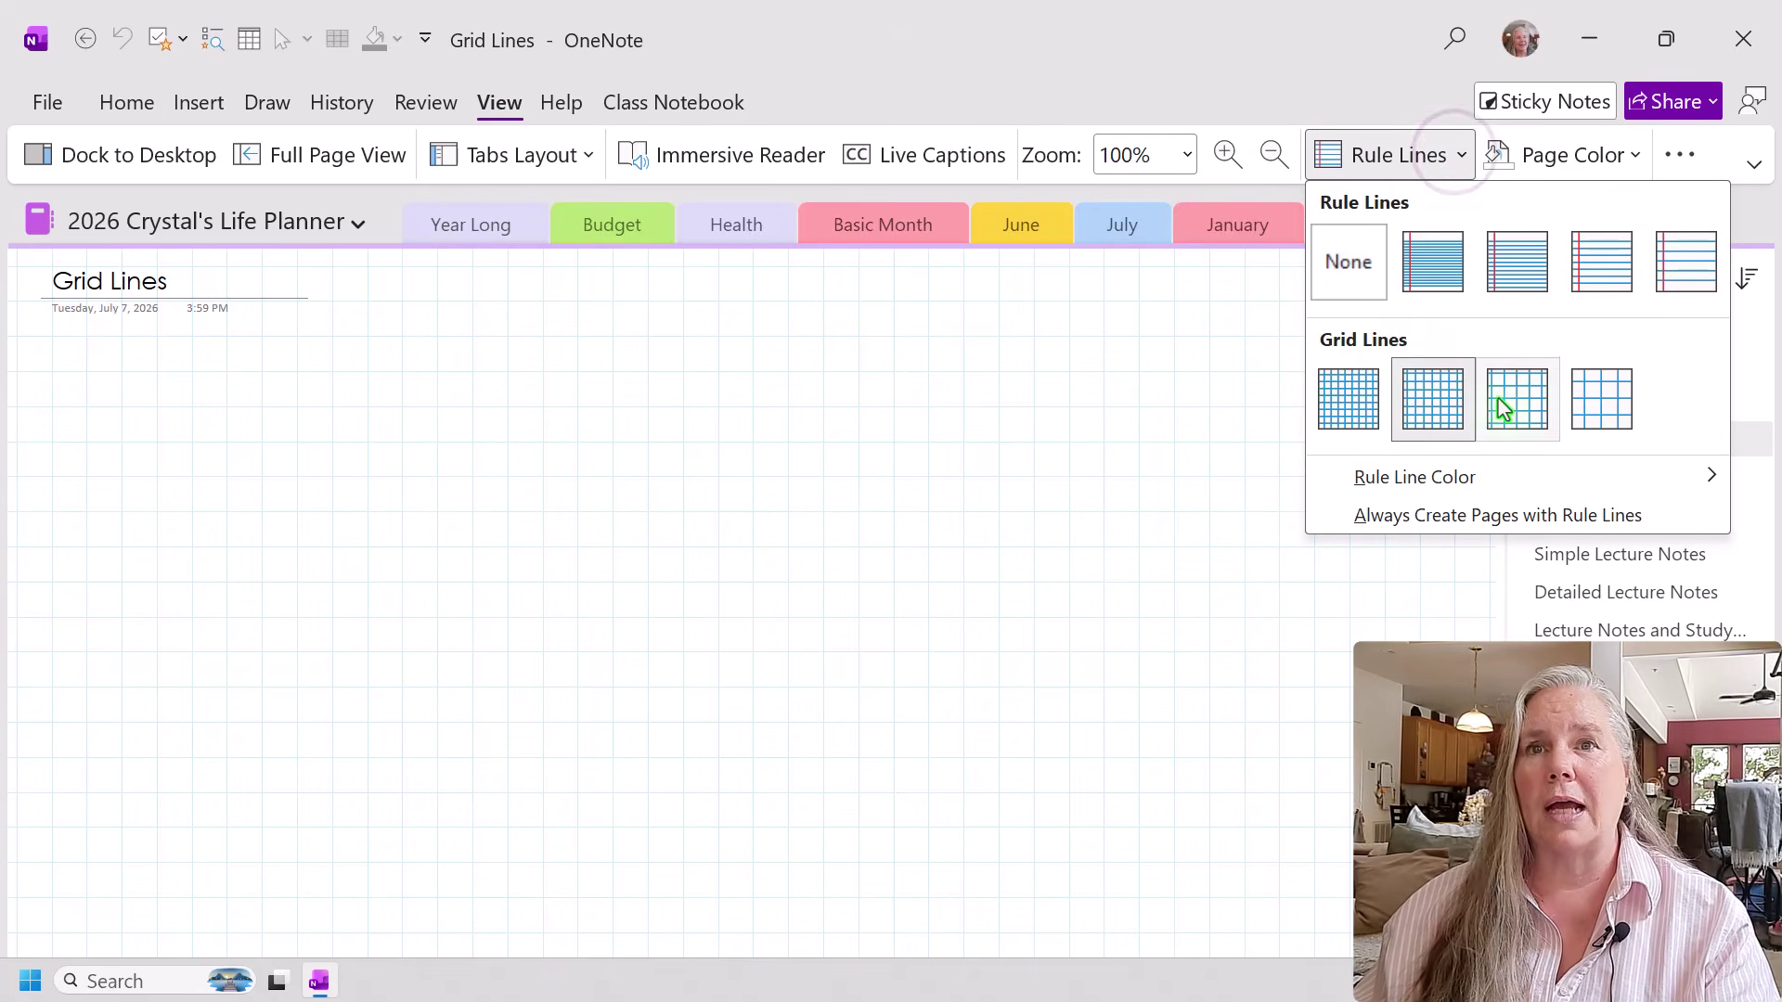
pyautogui.click(706, 483)
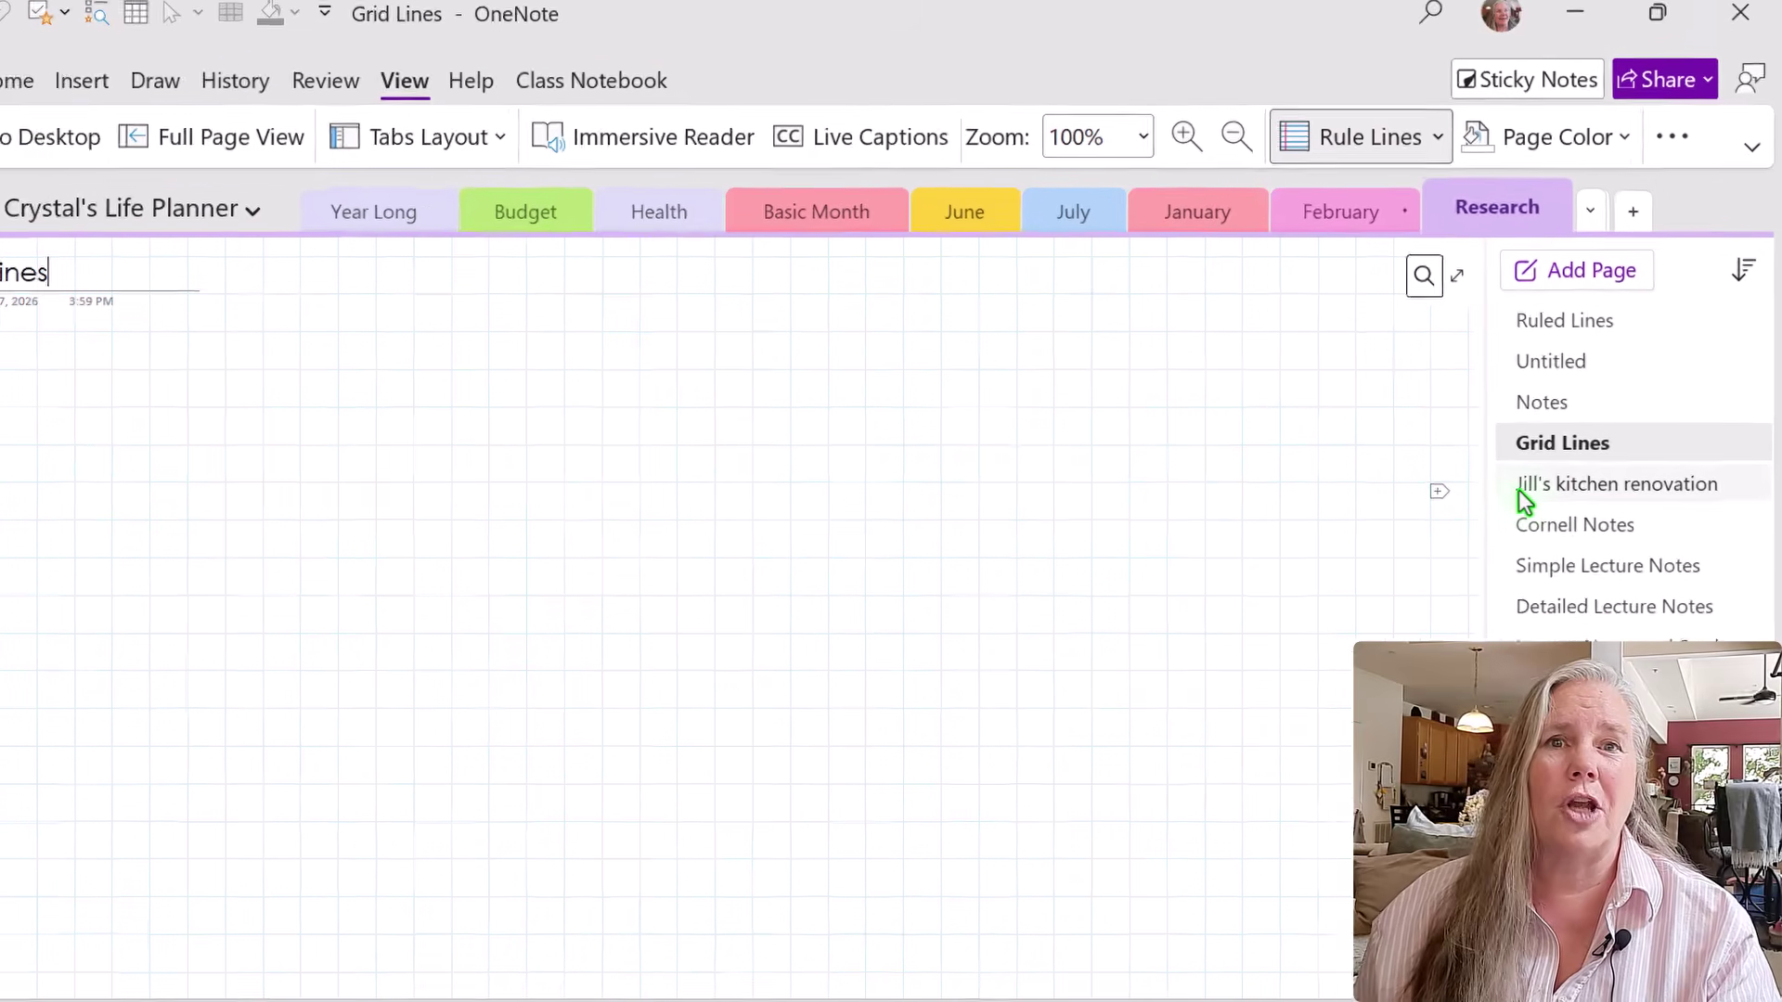
# Open the kitchen renovation page and examine the existing home layout, the draft beside it and the New Open Concept floor plan.
pyautogui.click(1523, 490)
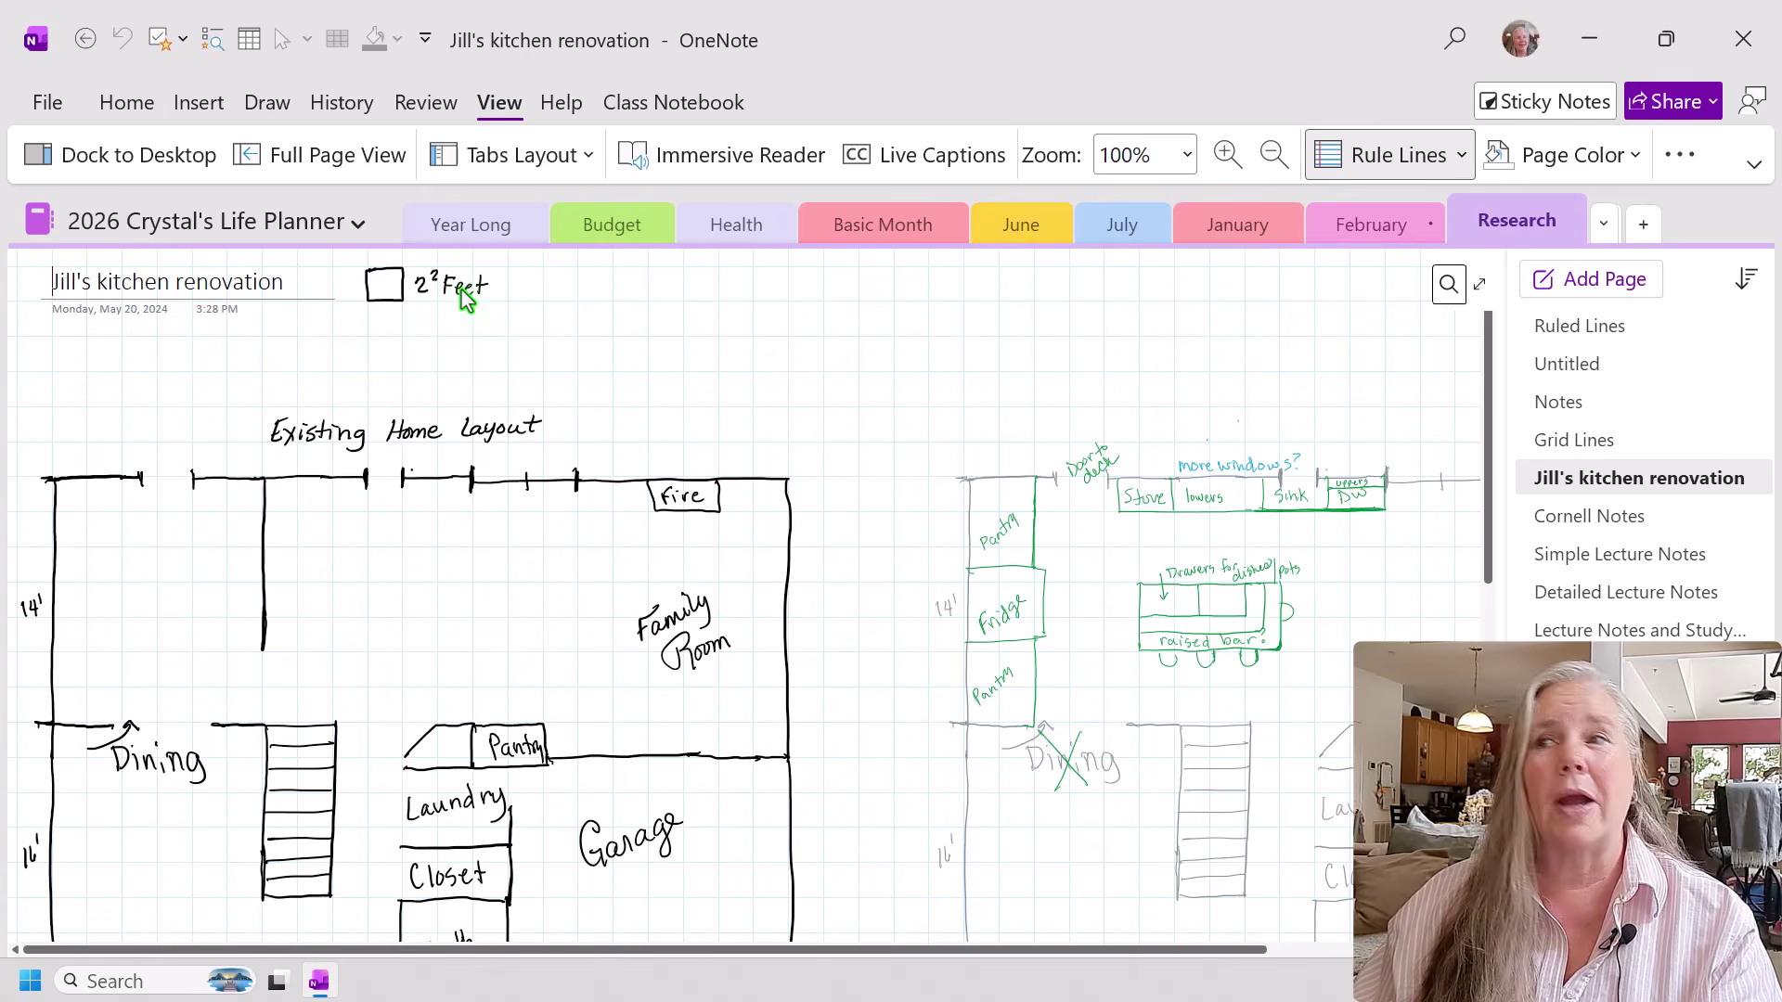
pyautogui.scroll(-2, 430, 414)
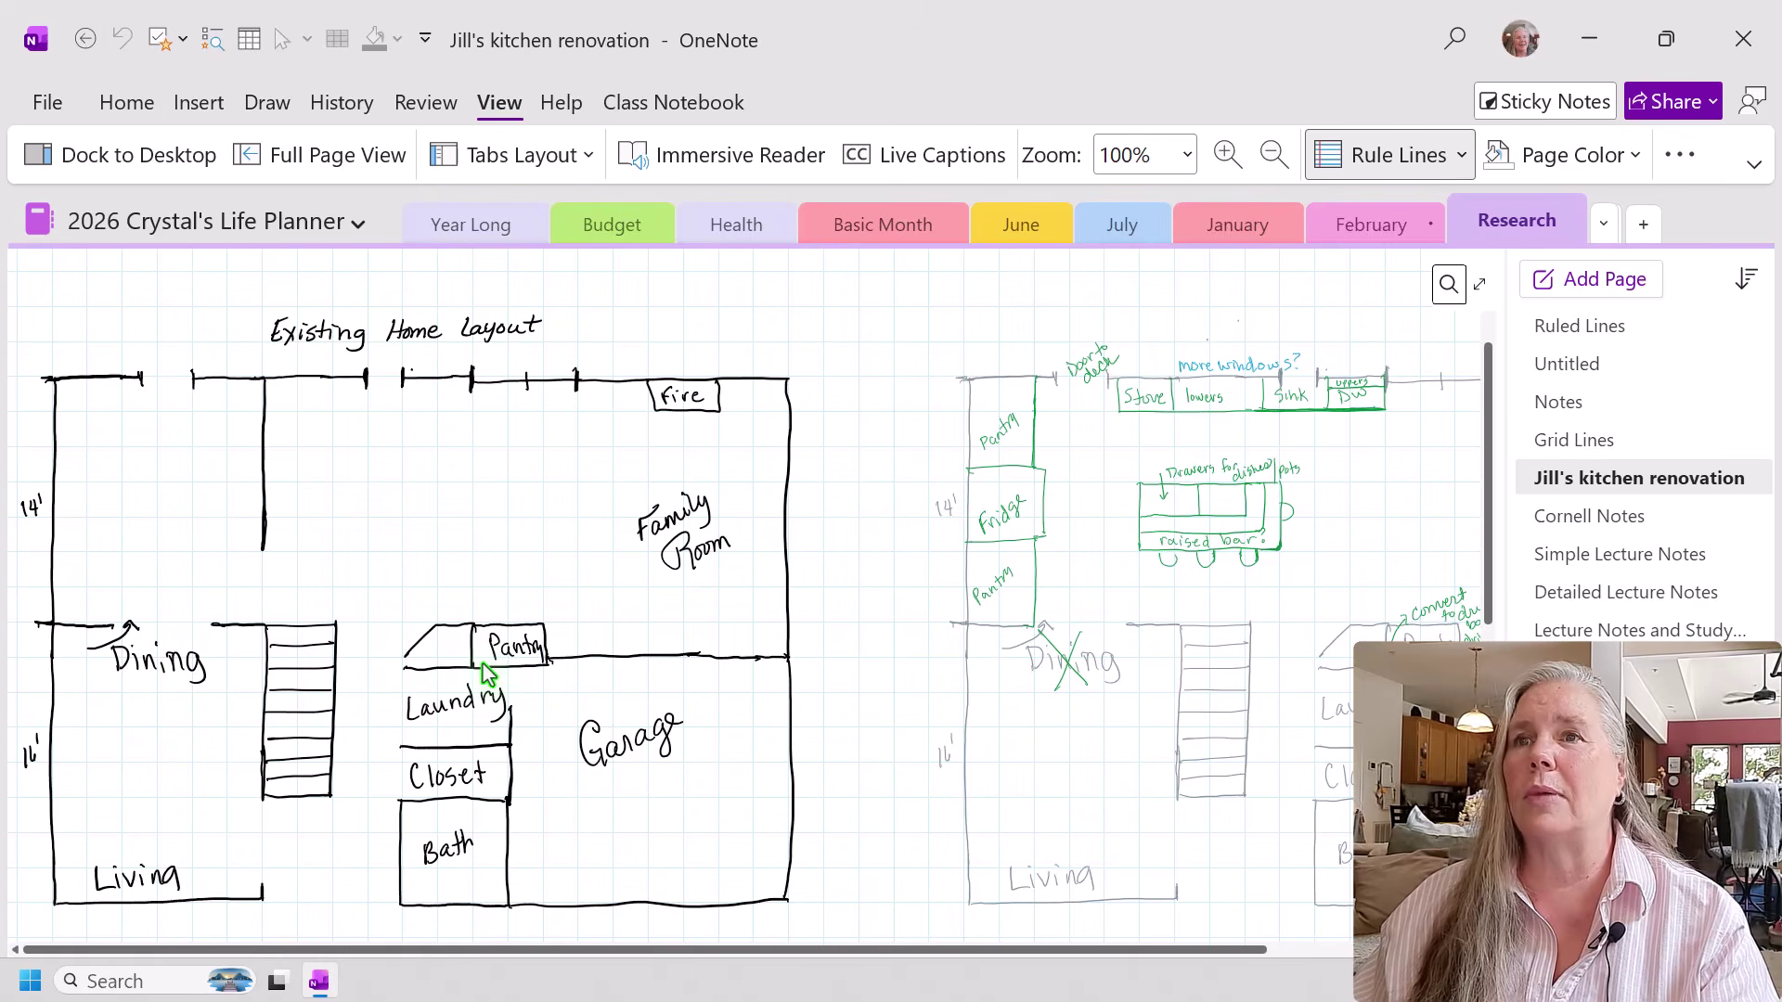
pyautogui.scroll(-1, 484, 671)
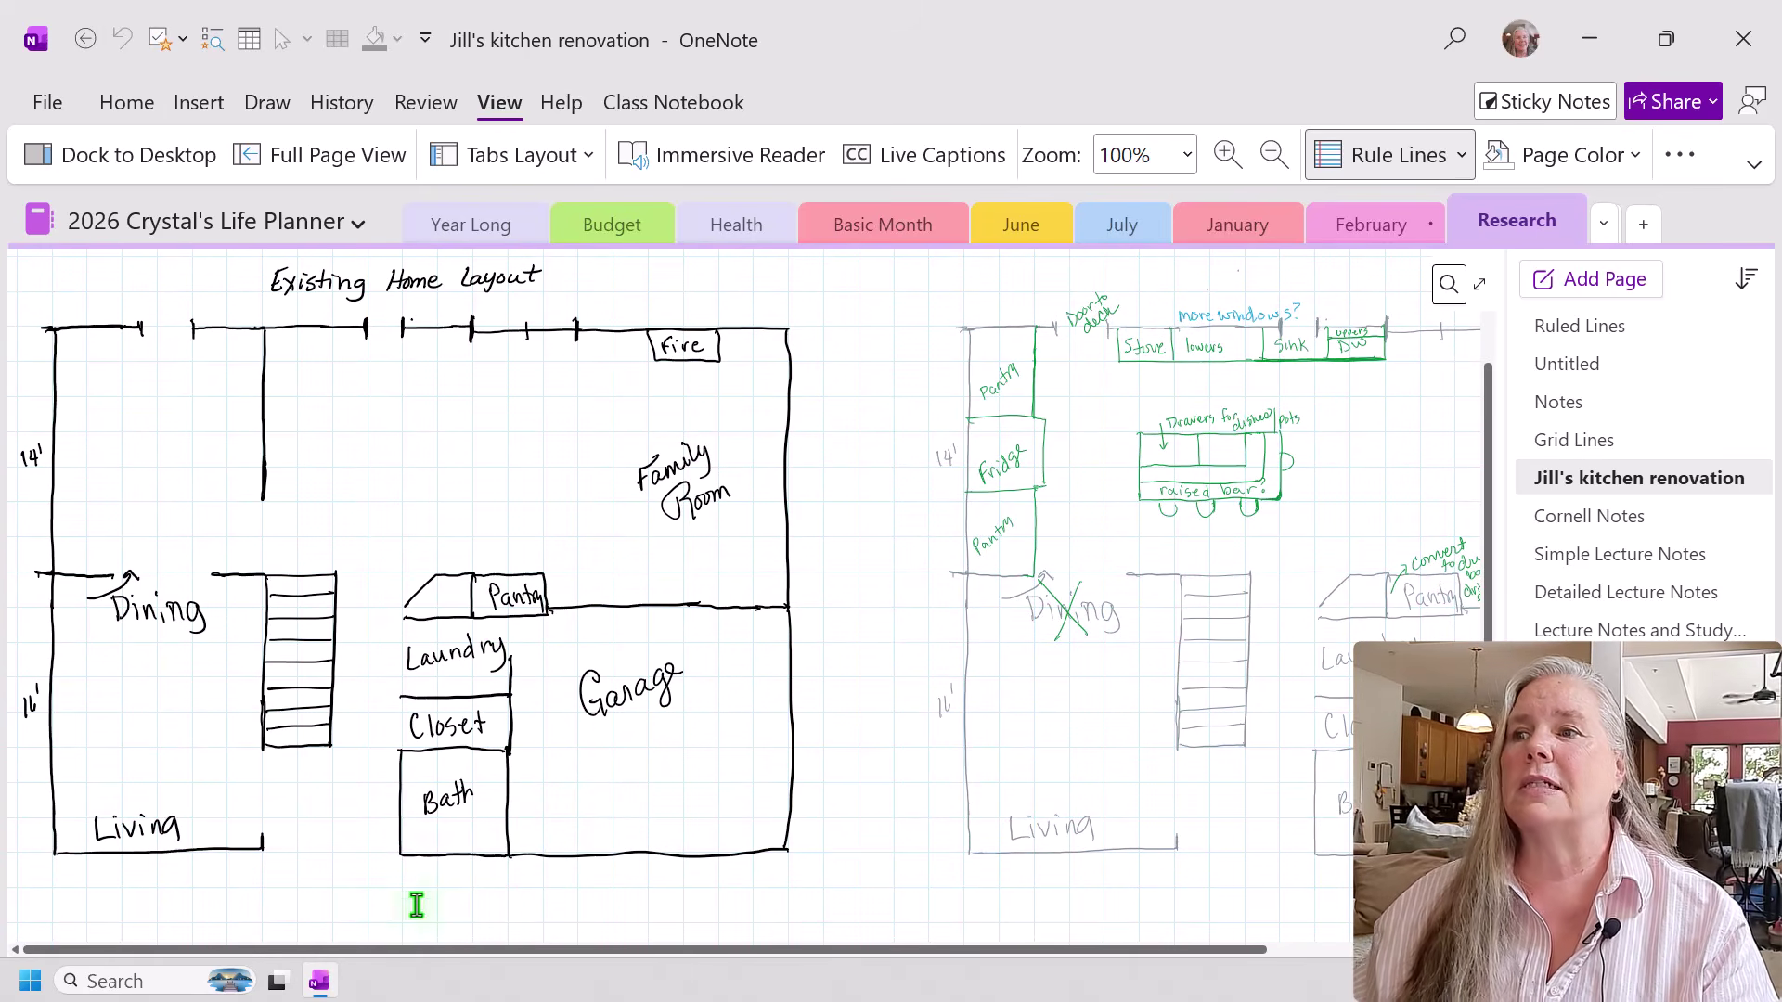
pyautogui.moveTo(766, 955); pyautogui.dragTo(963, 949)
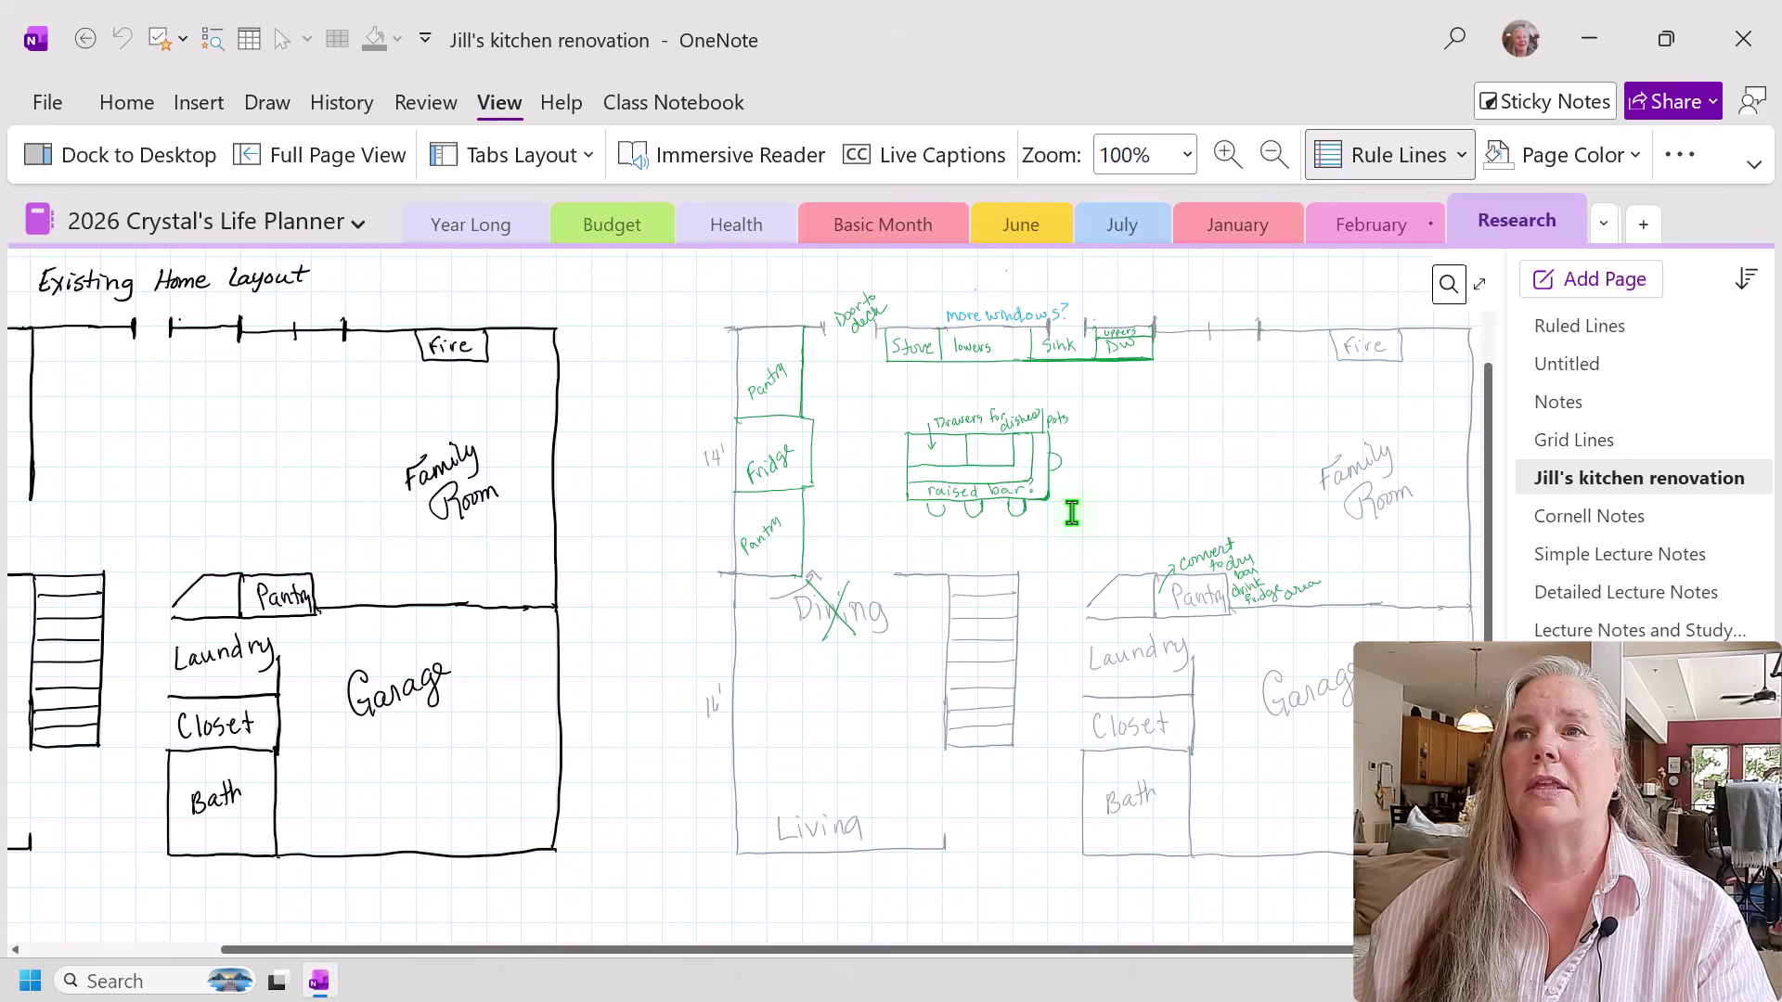
pyautogui.scroll(-5, 840, 625)
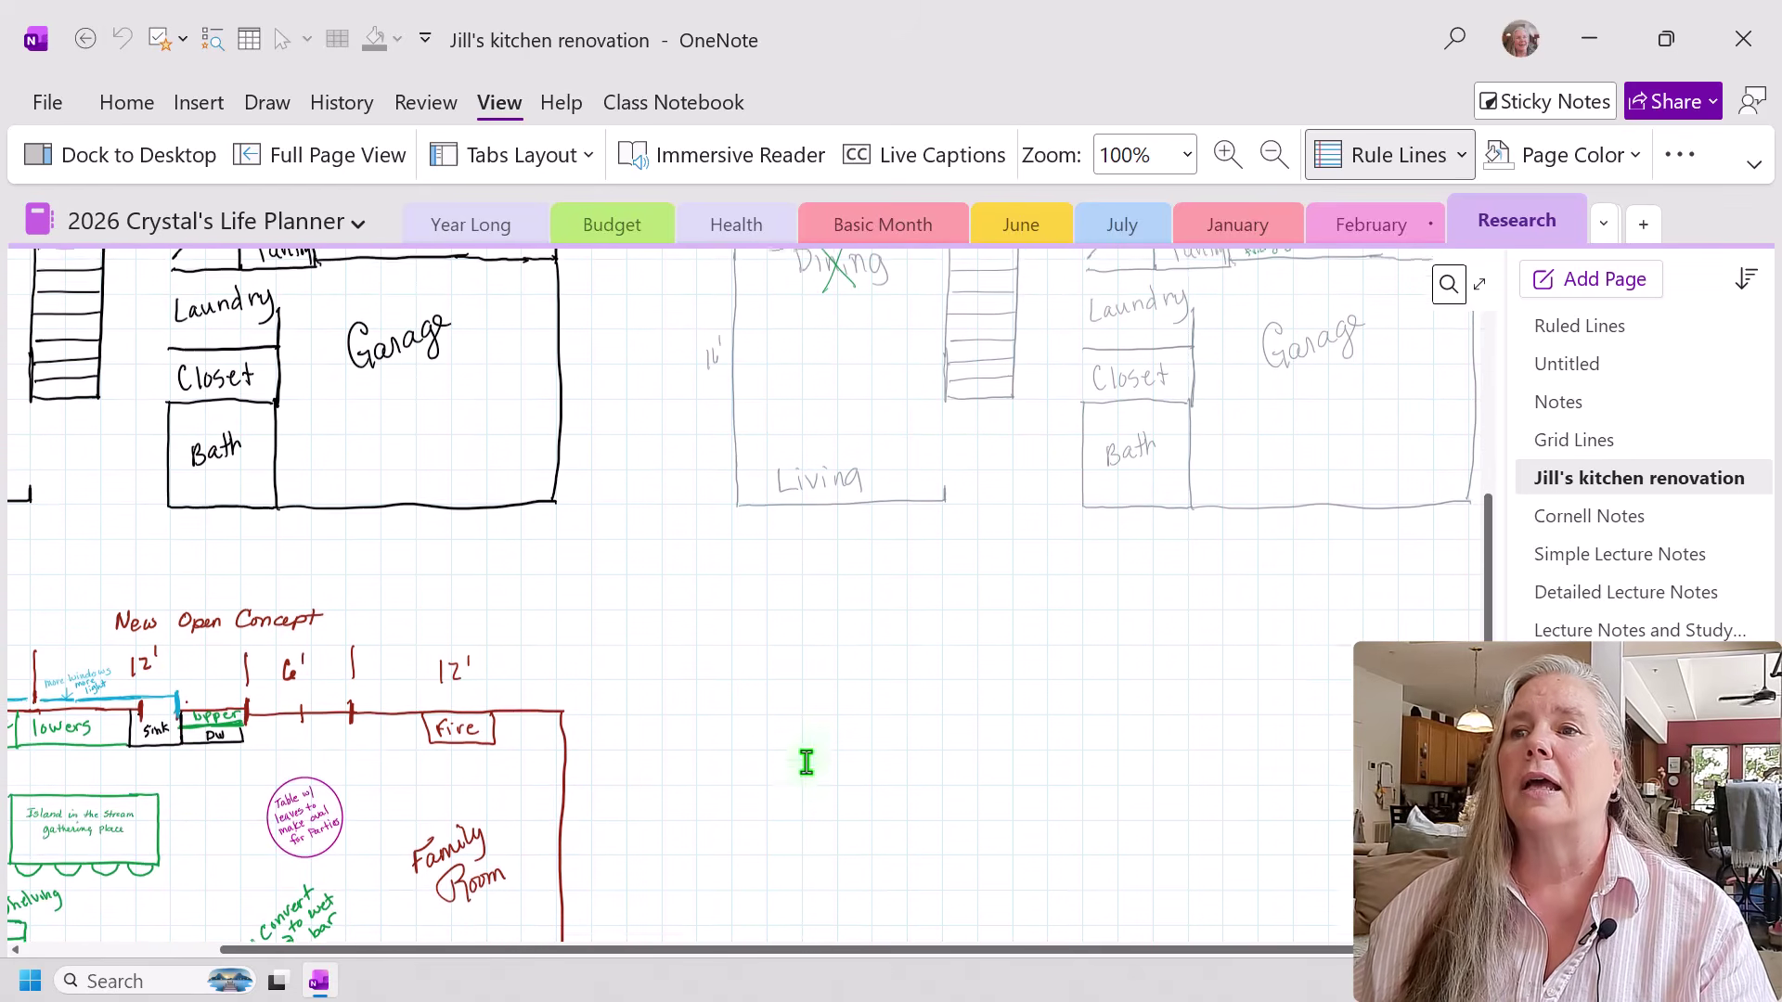
pyautogui.moveTo(784, 951); pyautogui.dragTo(483, 933)
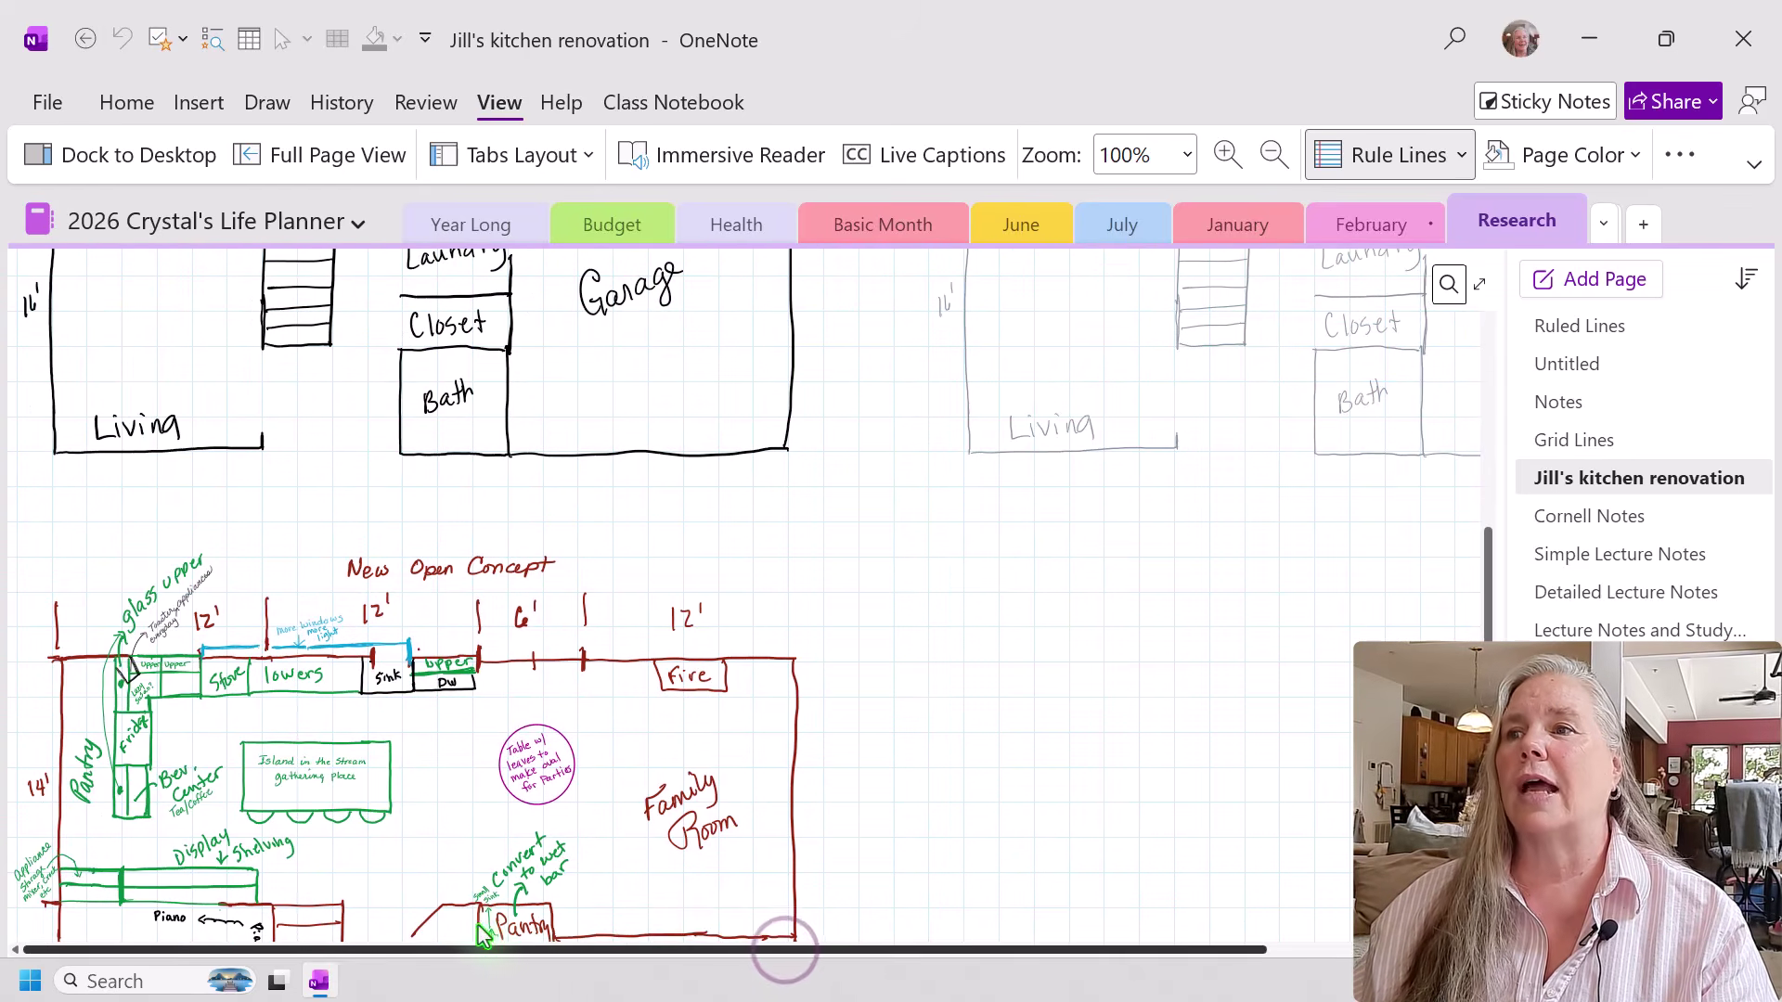
pyautogui.scroll(-3, 483, 933)
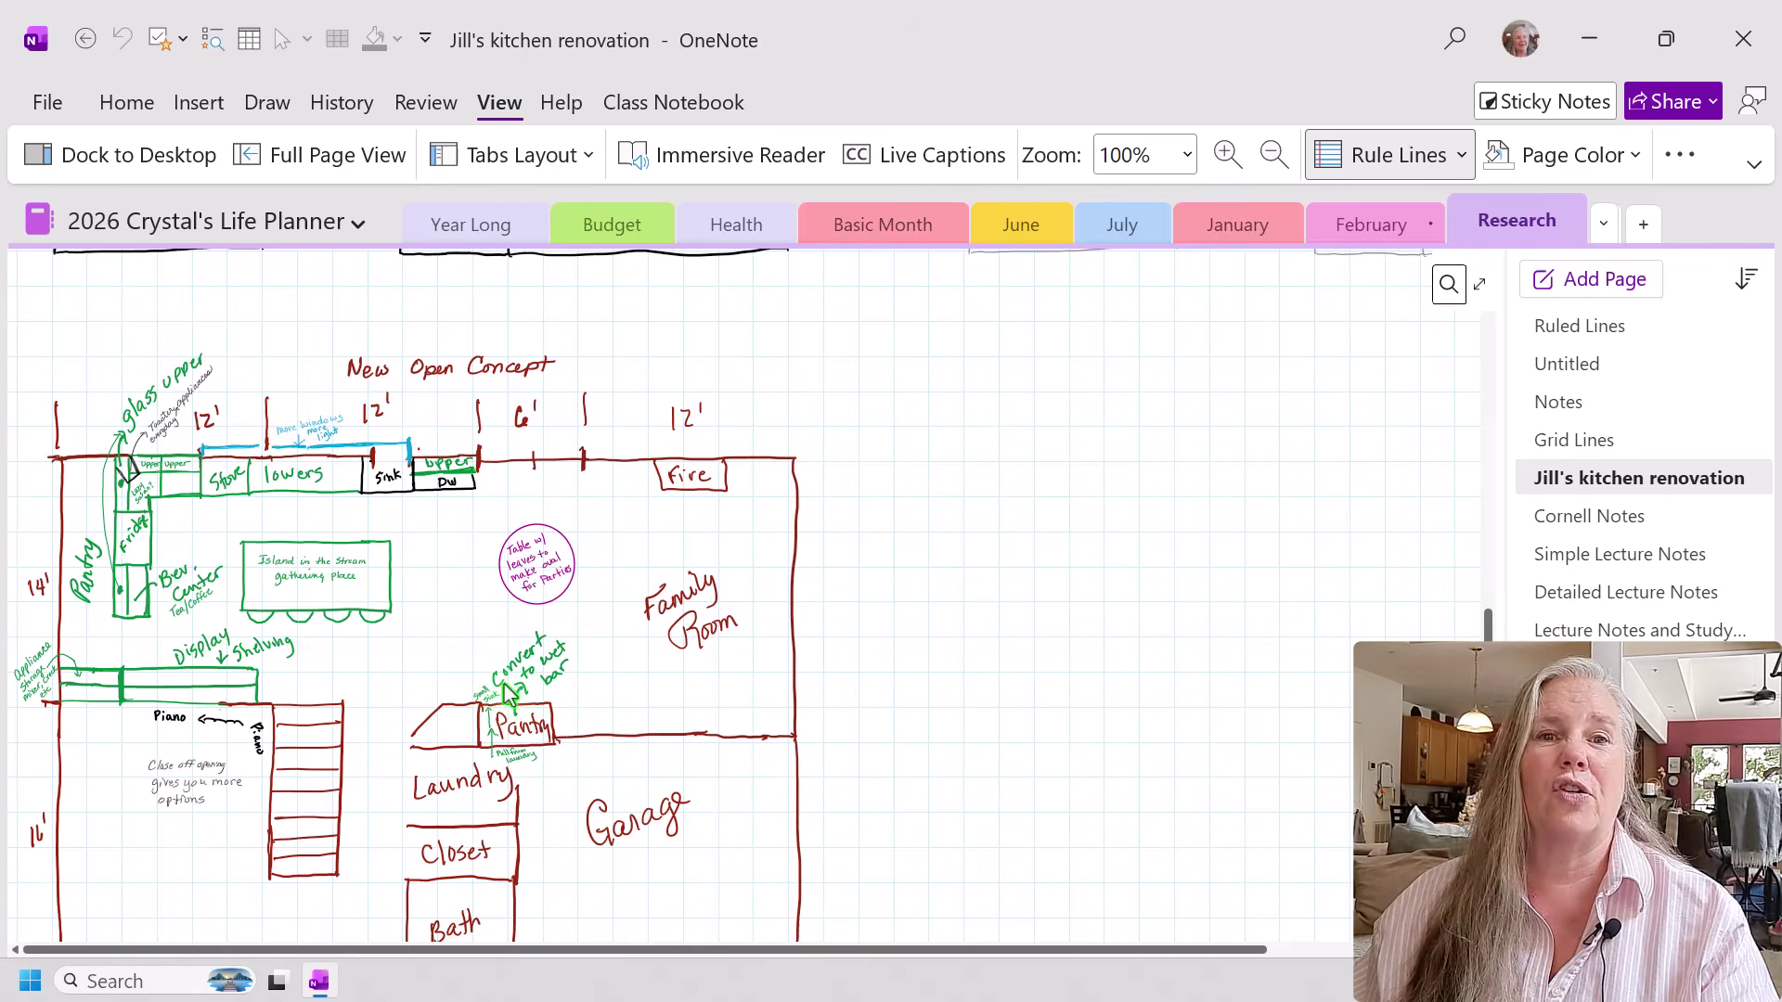
pyautogui.scroll(-1, 509, 692)
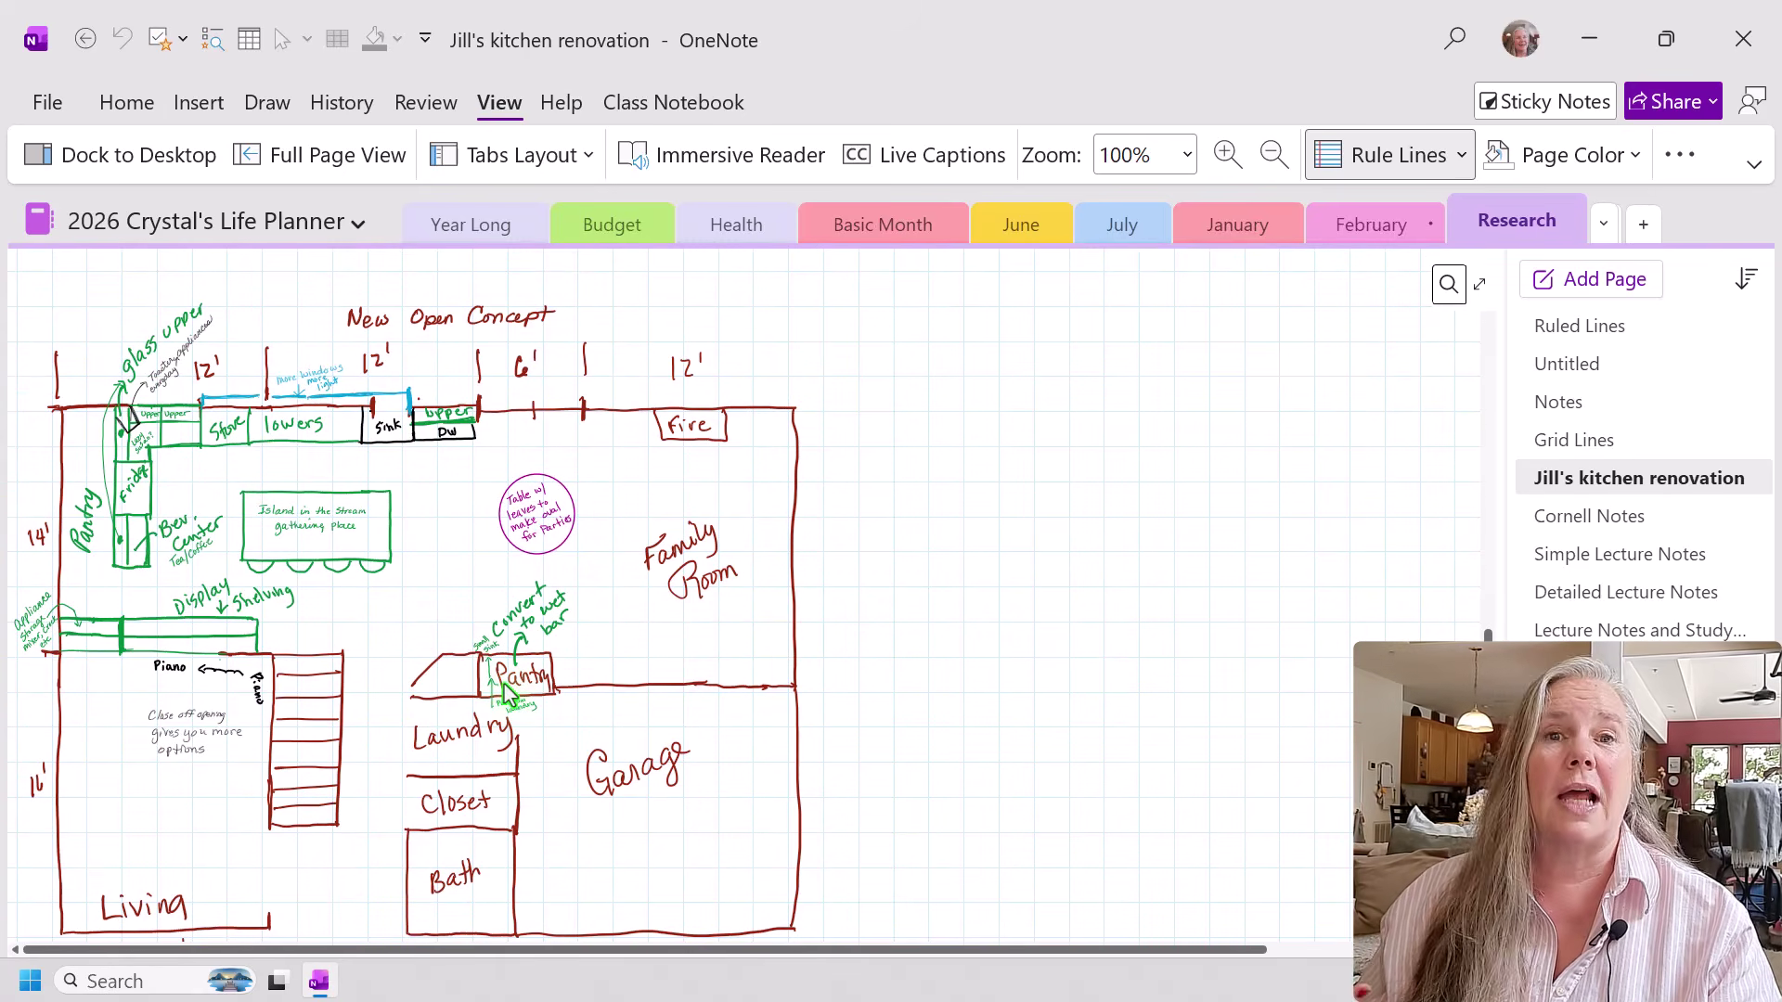
pyautogui.scroll(-1, 508, 692)
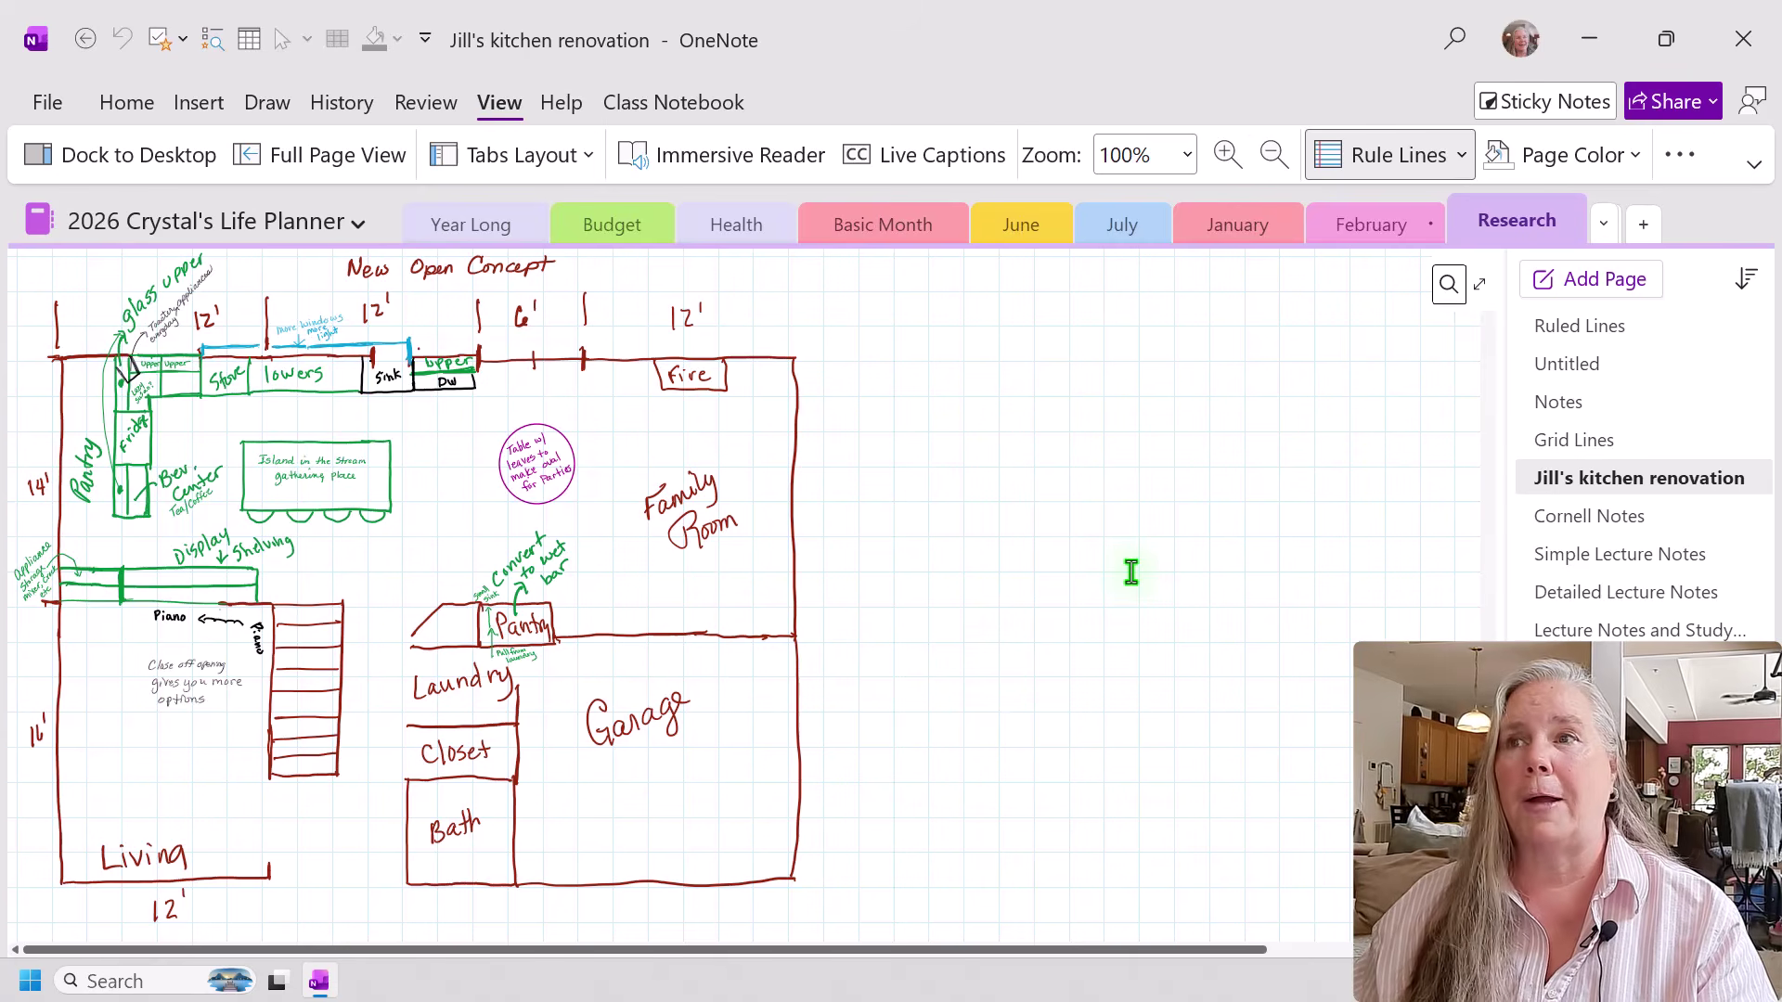
pyautogui.scroll(15, 1132, 571)
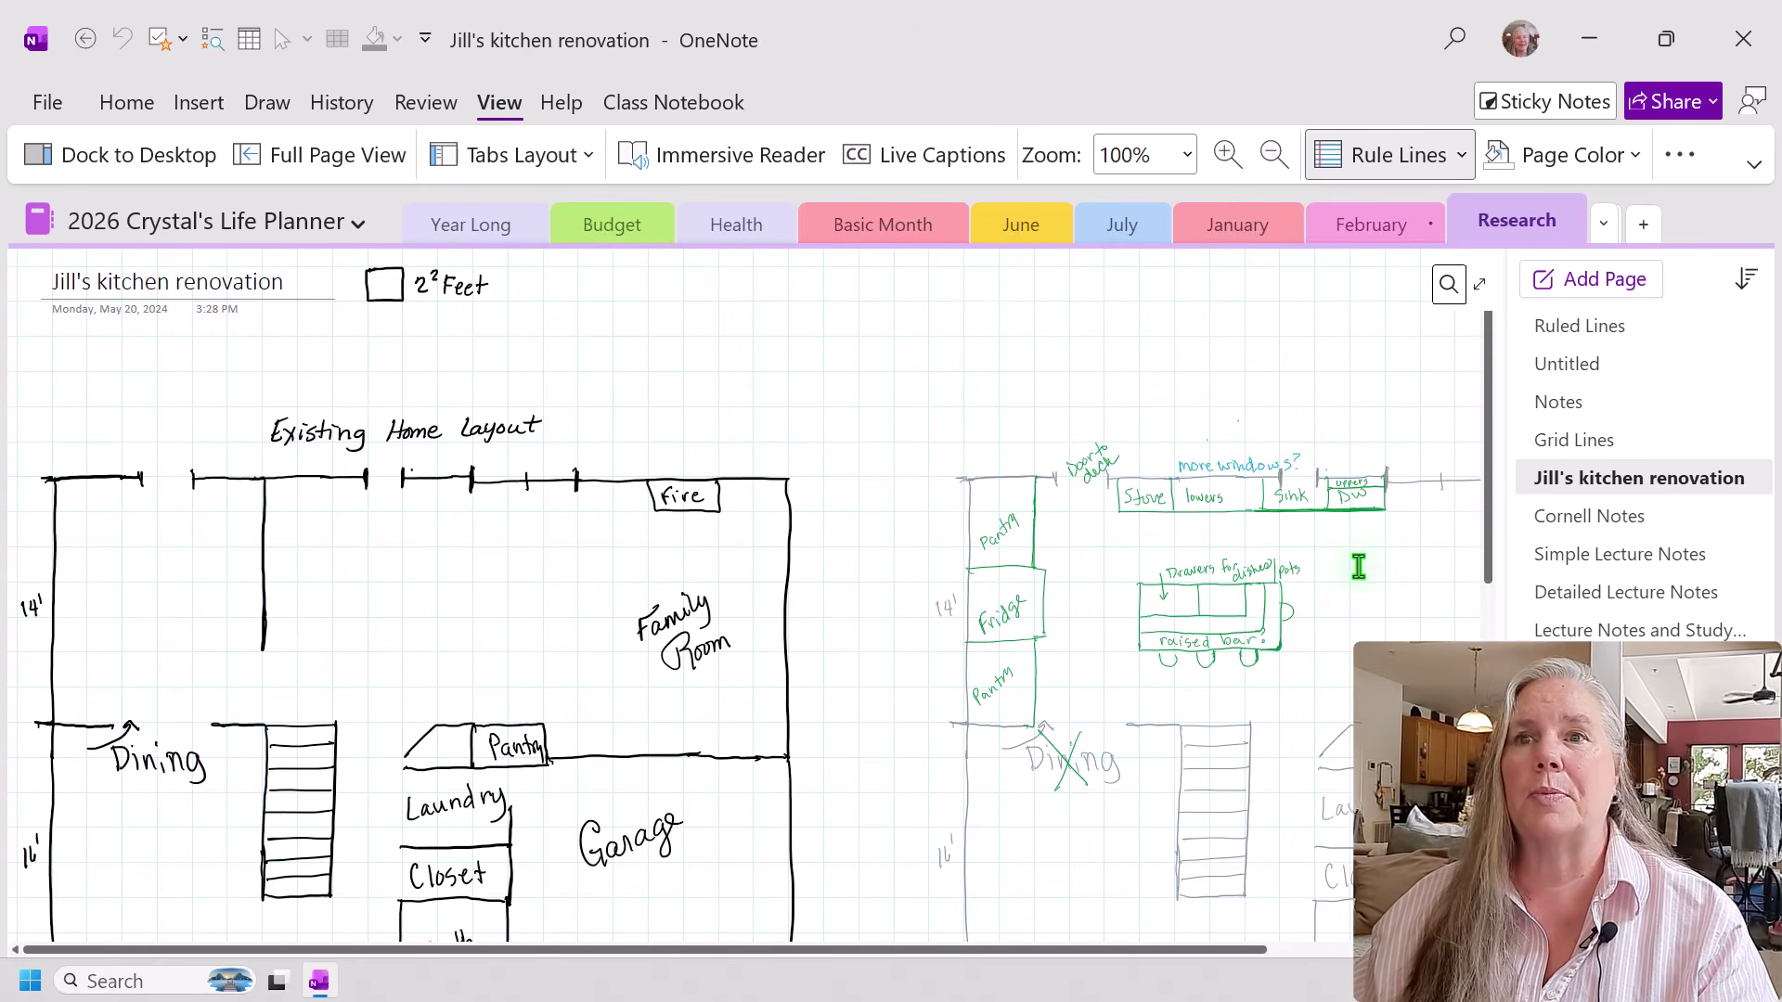
# Open the Cornell Notes page and examine its Questions, Notes and Summary areas.
pyautogui.click(1615, 516)
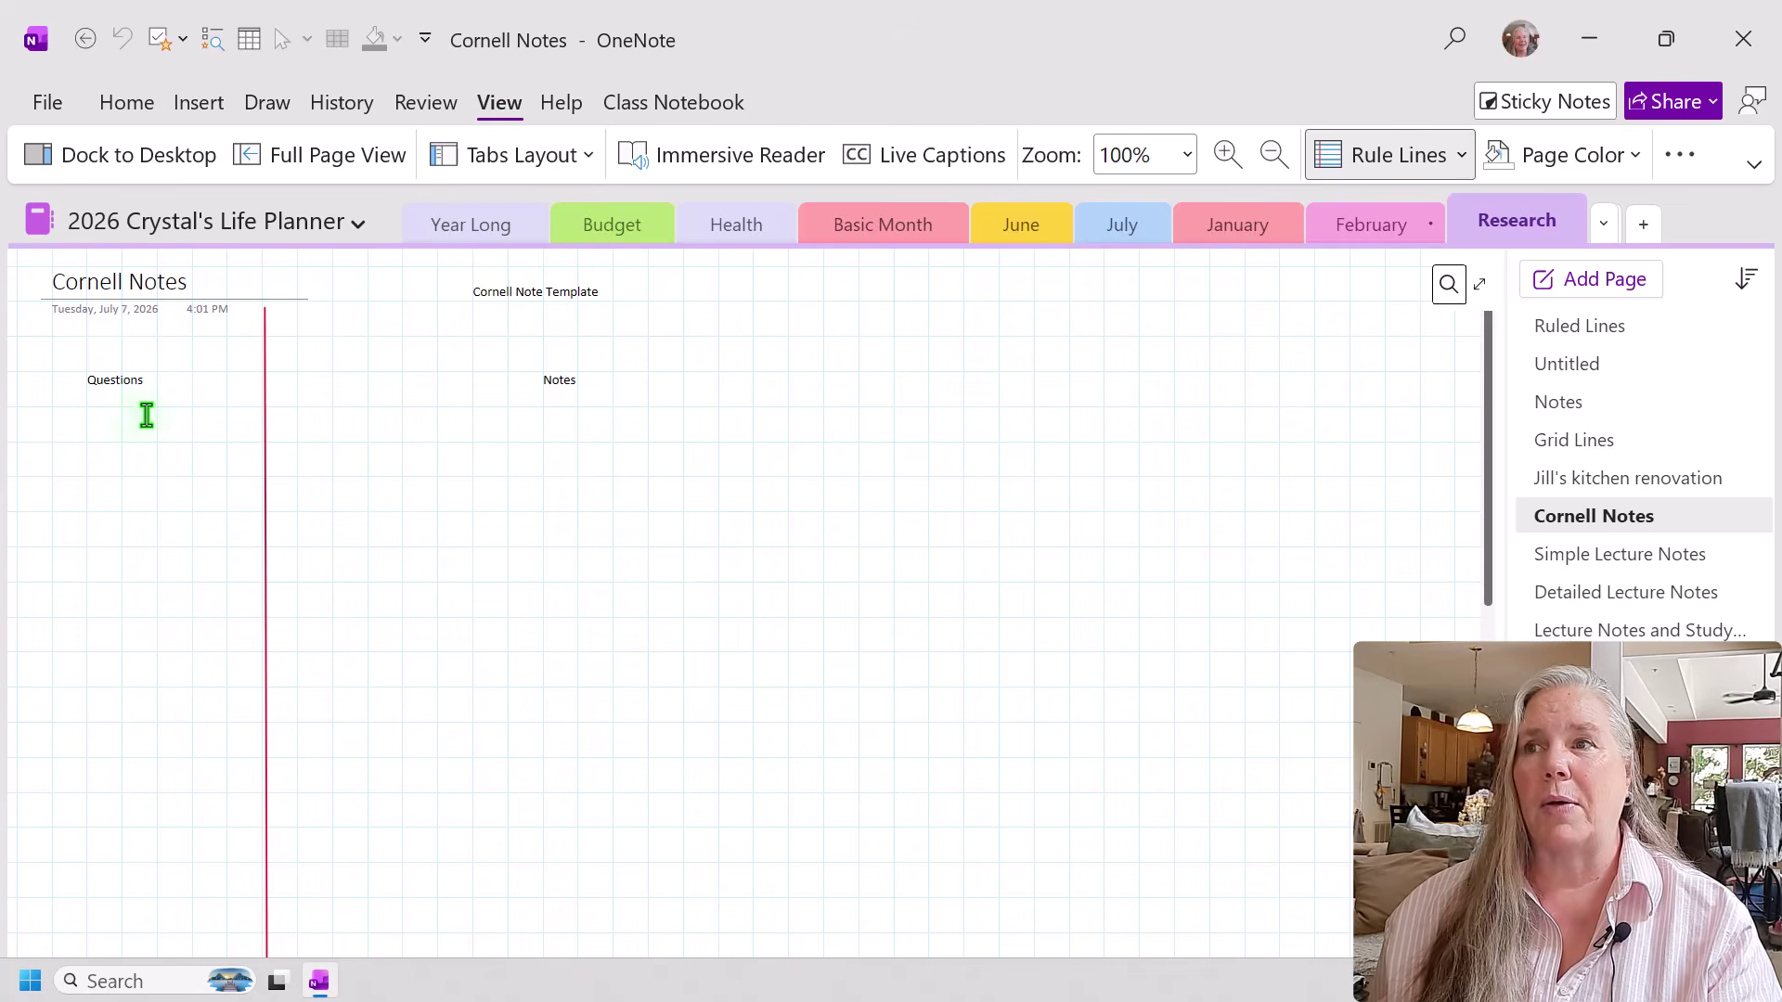
pyautogui.scroll(-6, 615, 482)
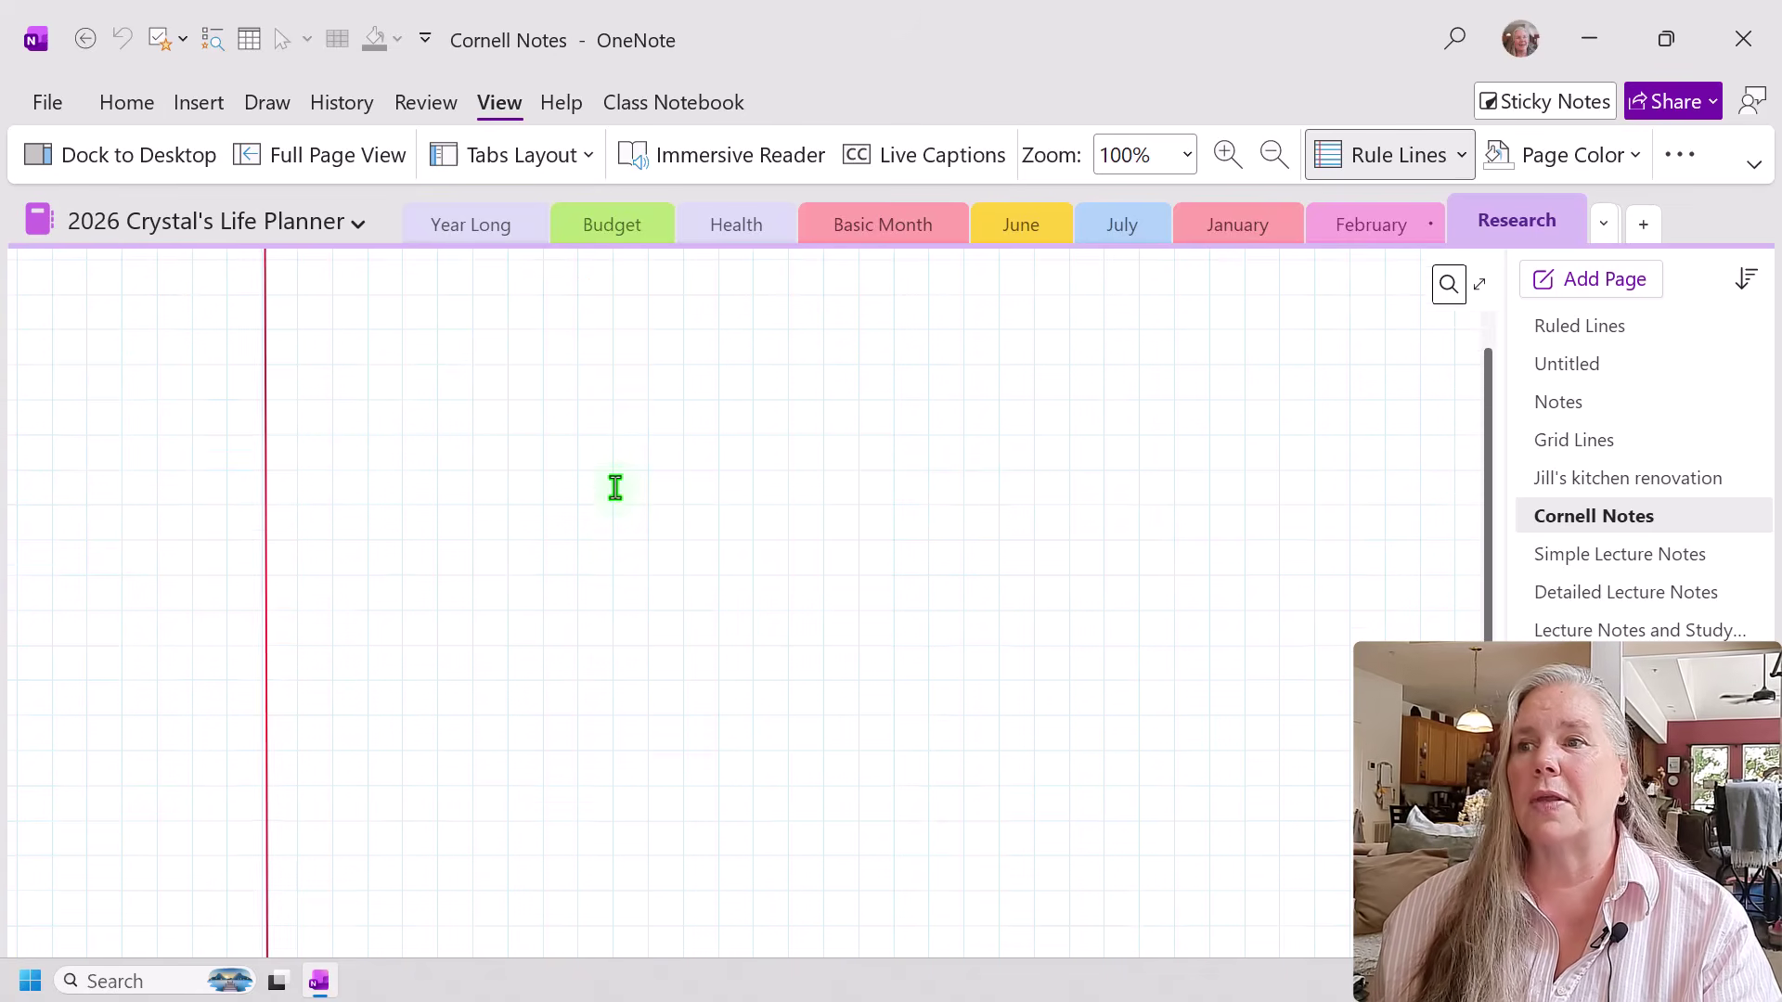
pyautogui.scroll(-3, 615, 488)
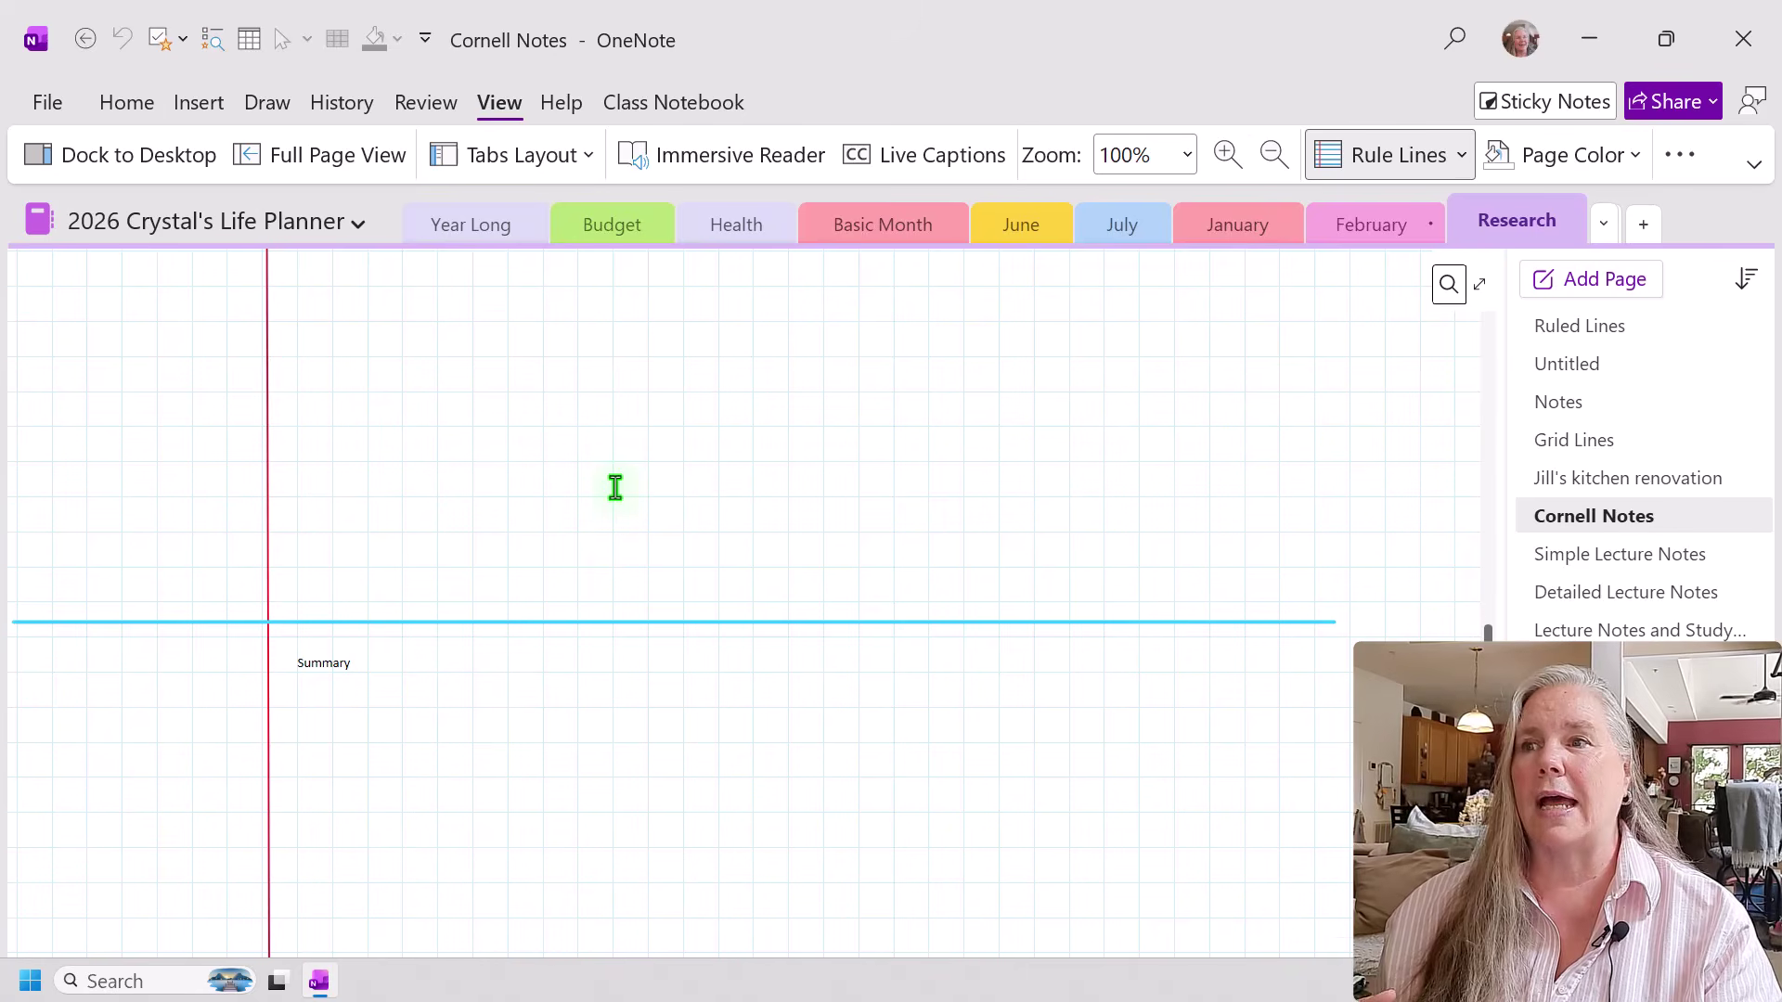
pyautogui.scroll(-1, 615, 488)
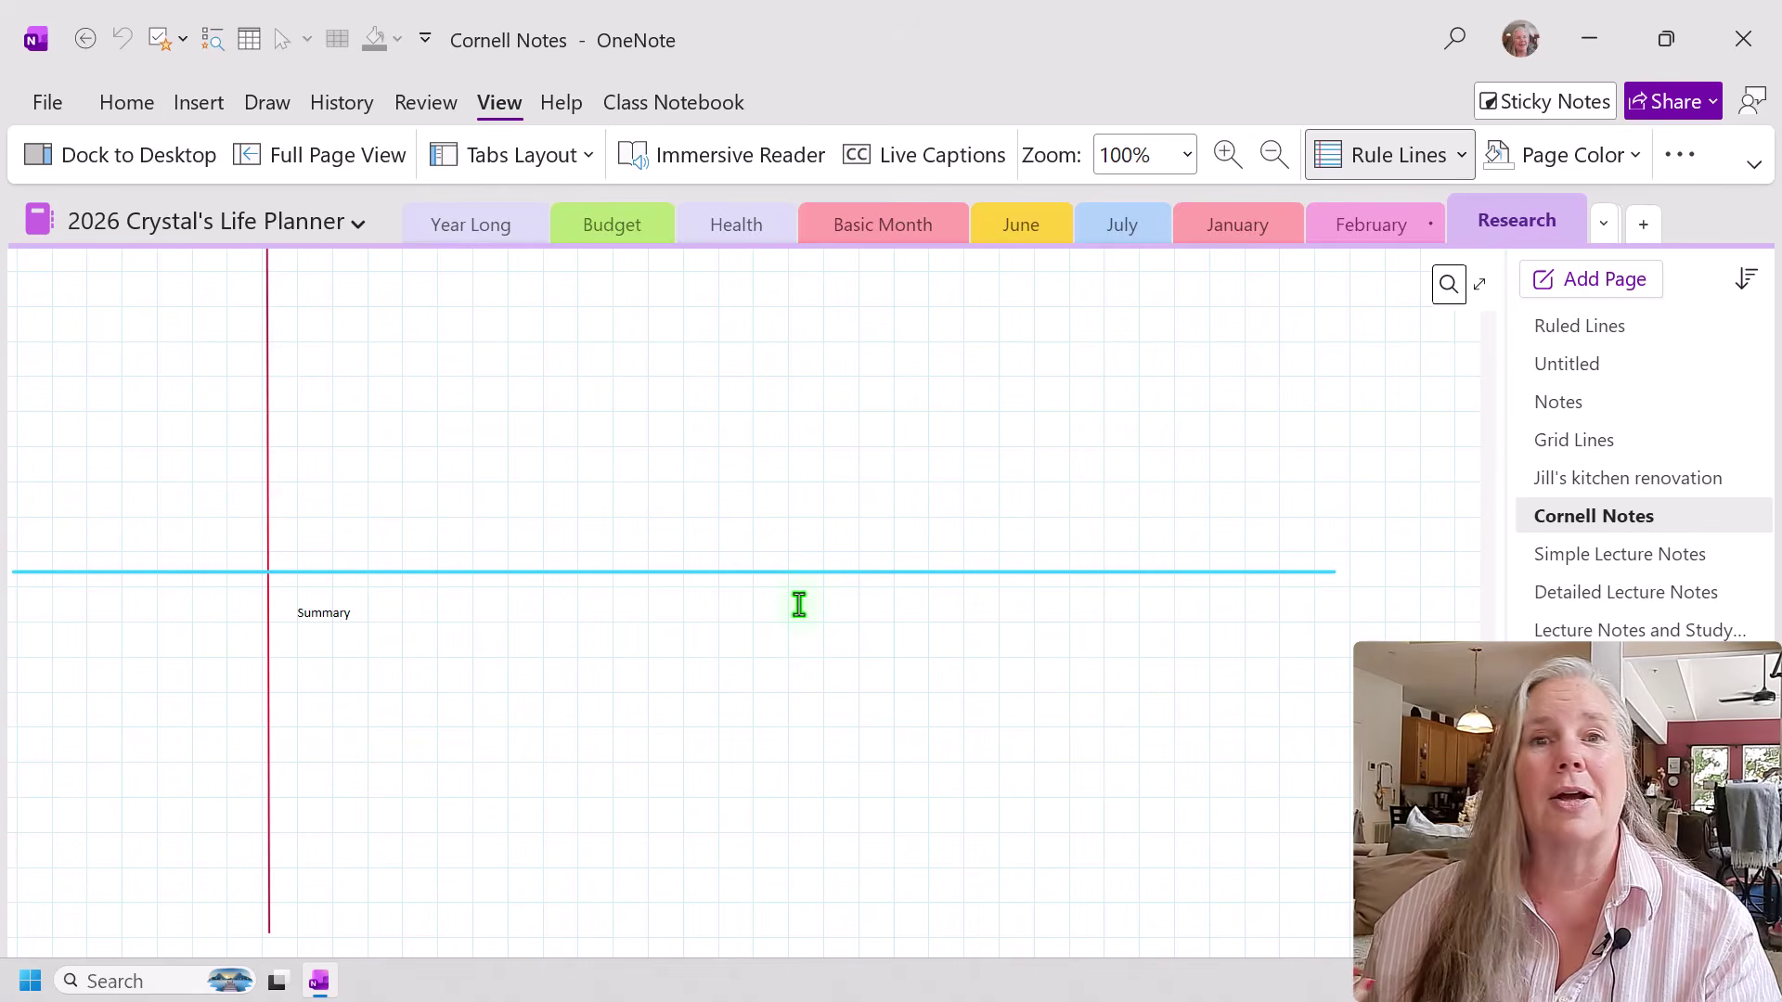
pyautogui.scroll(10, 798, 604)
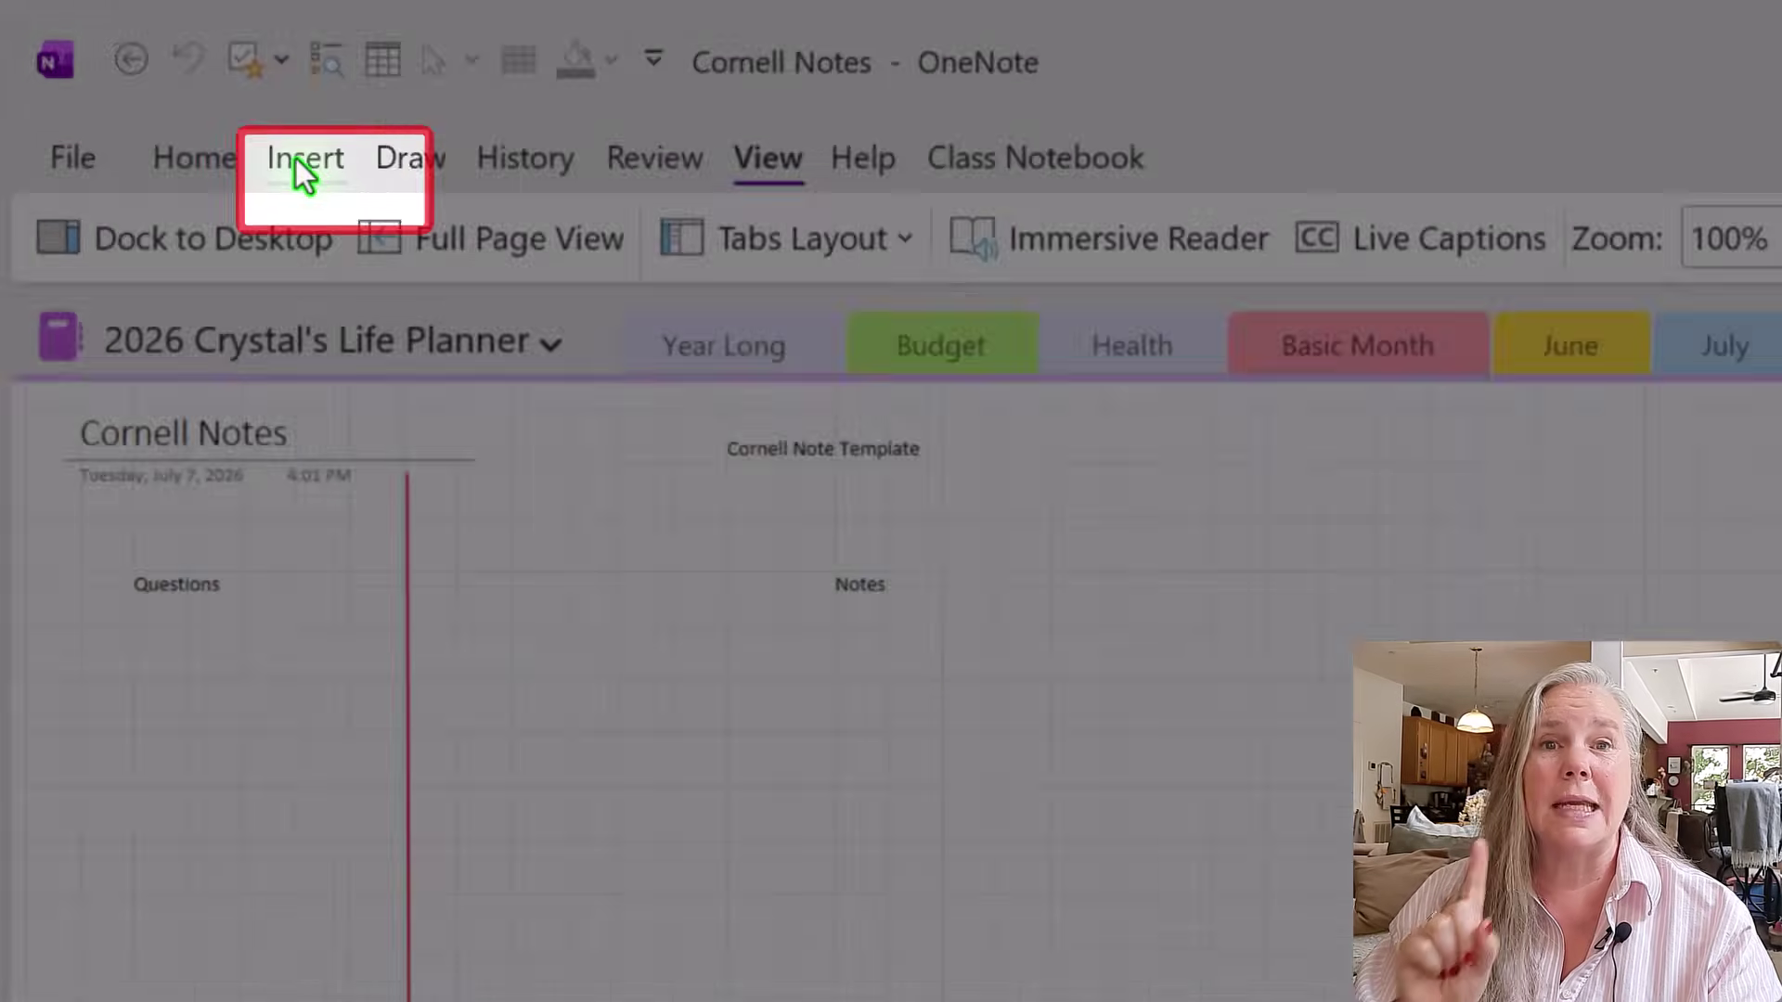
# Bring up the full set of page templates and expand the Academic category to show its templates.
pyautogui.click(299, 162)
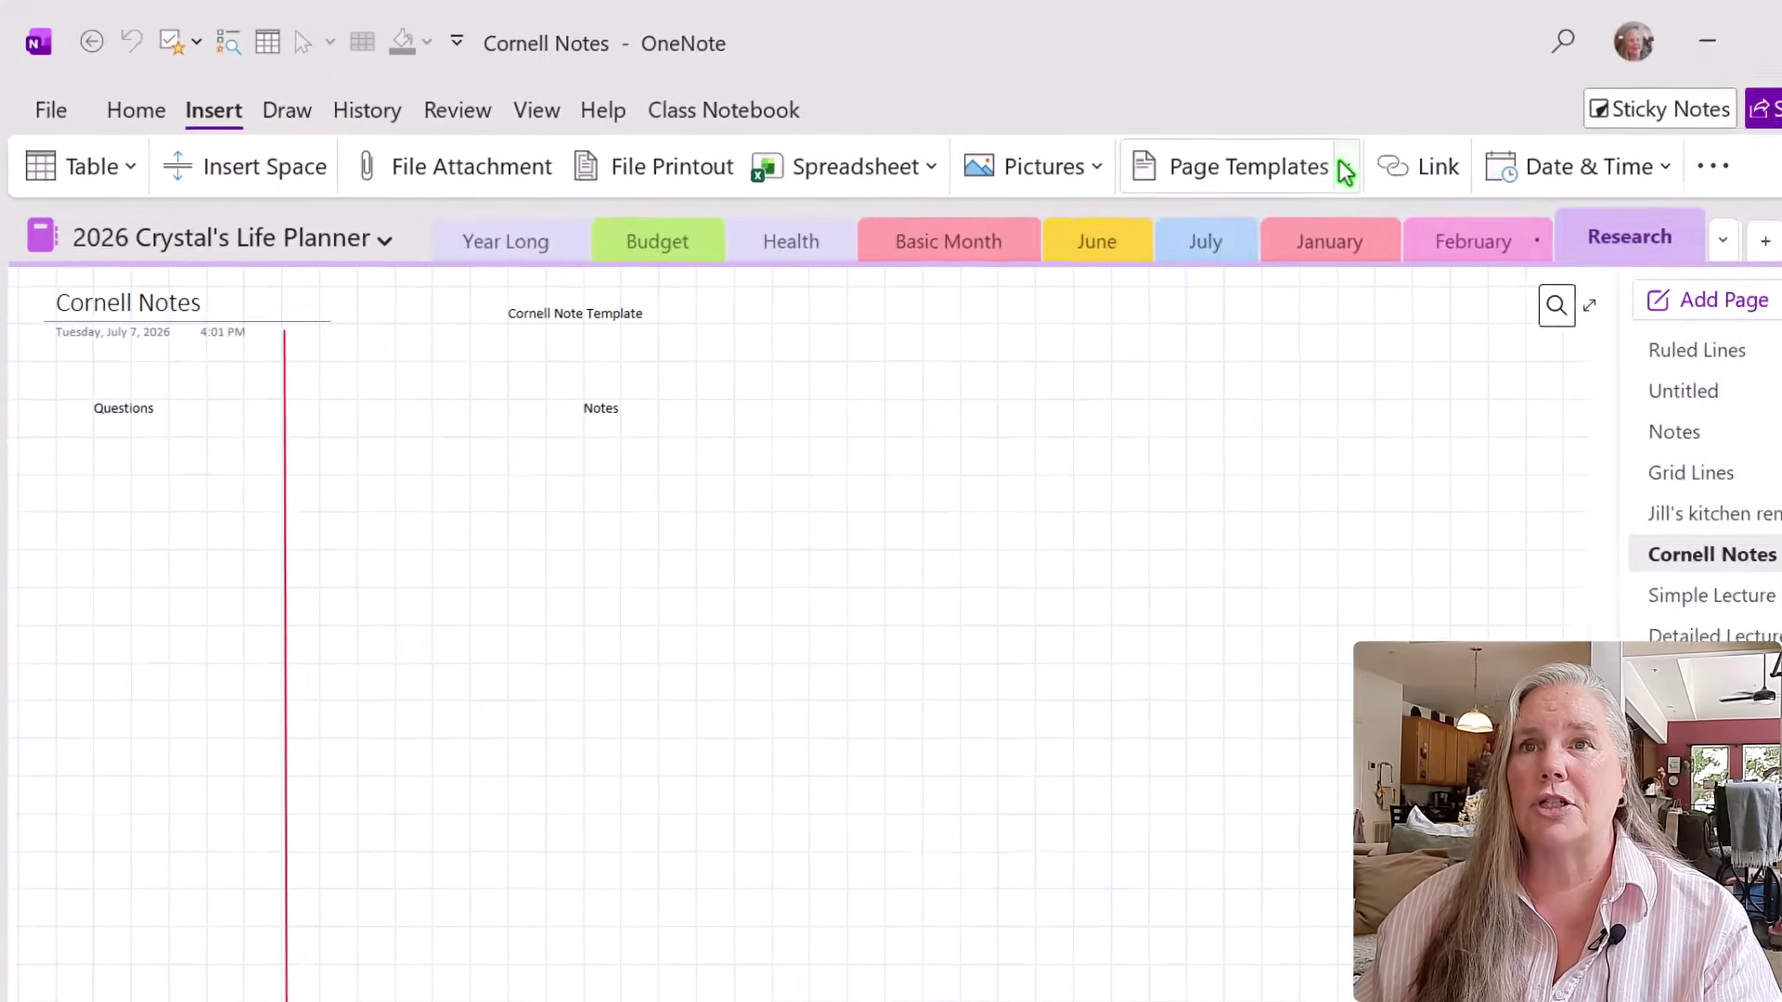
pyautogui.click(1254, 156)
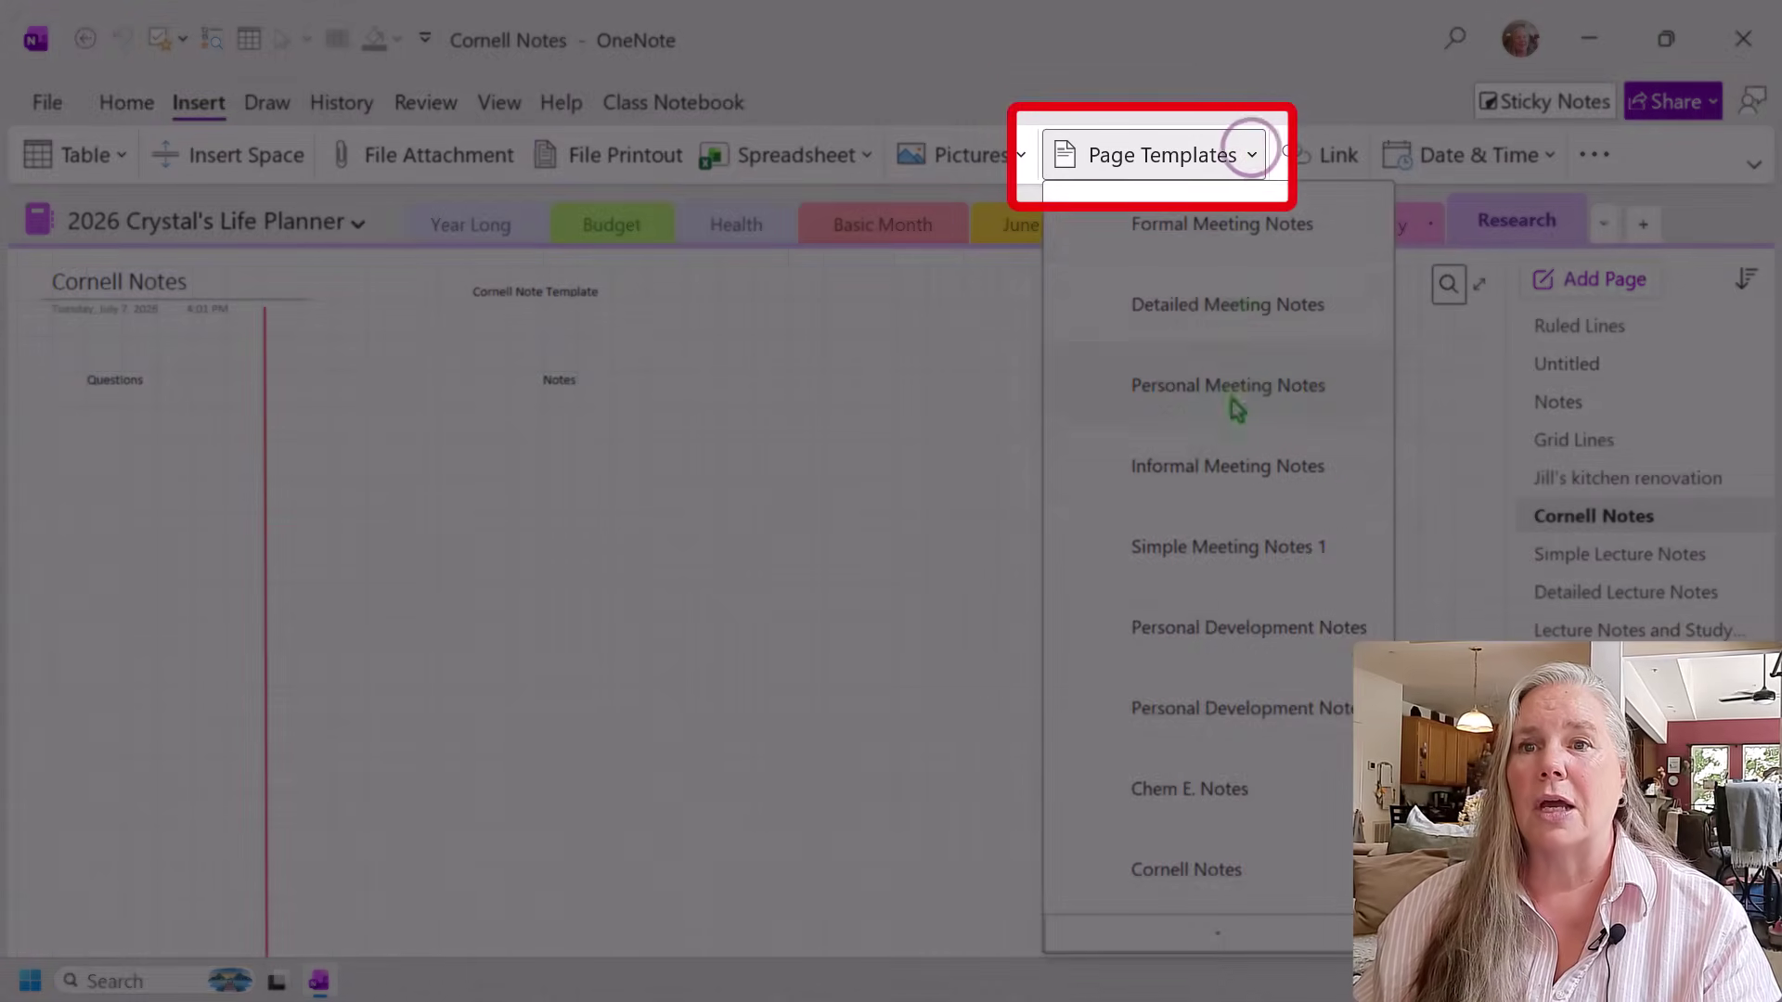
pyautogui.scroll(-3, 1202, 744)
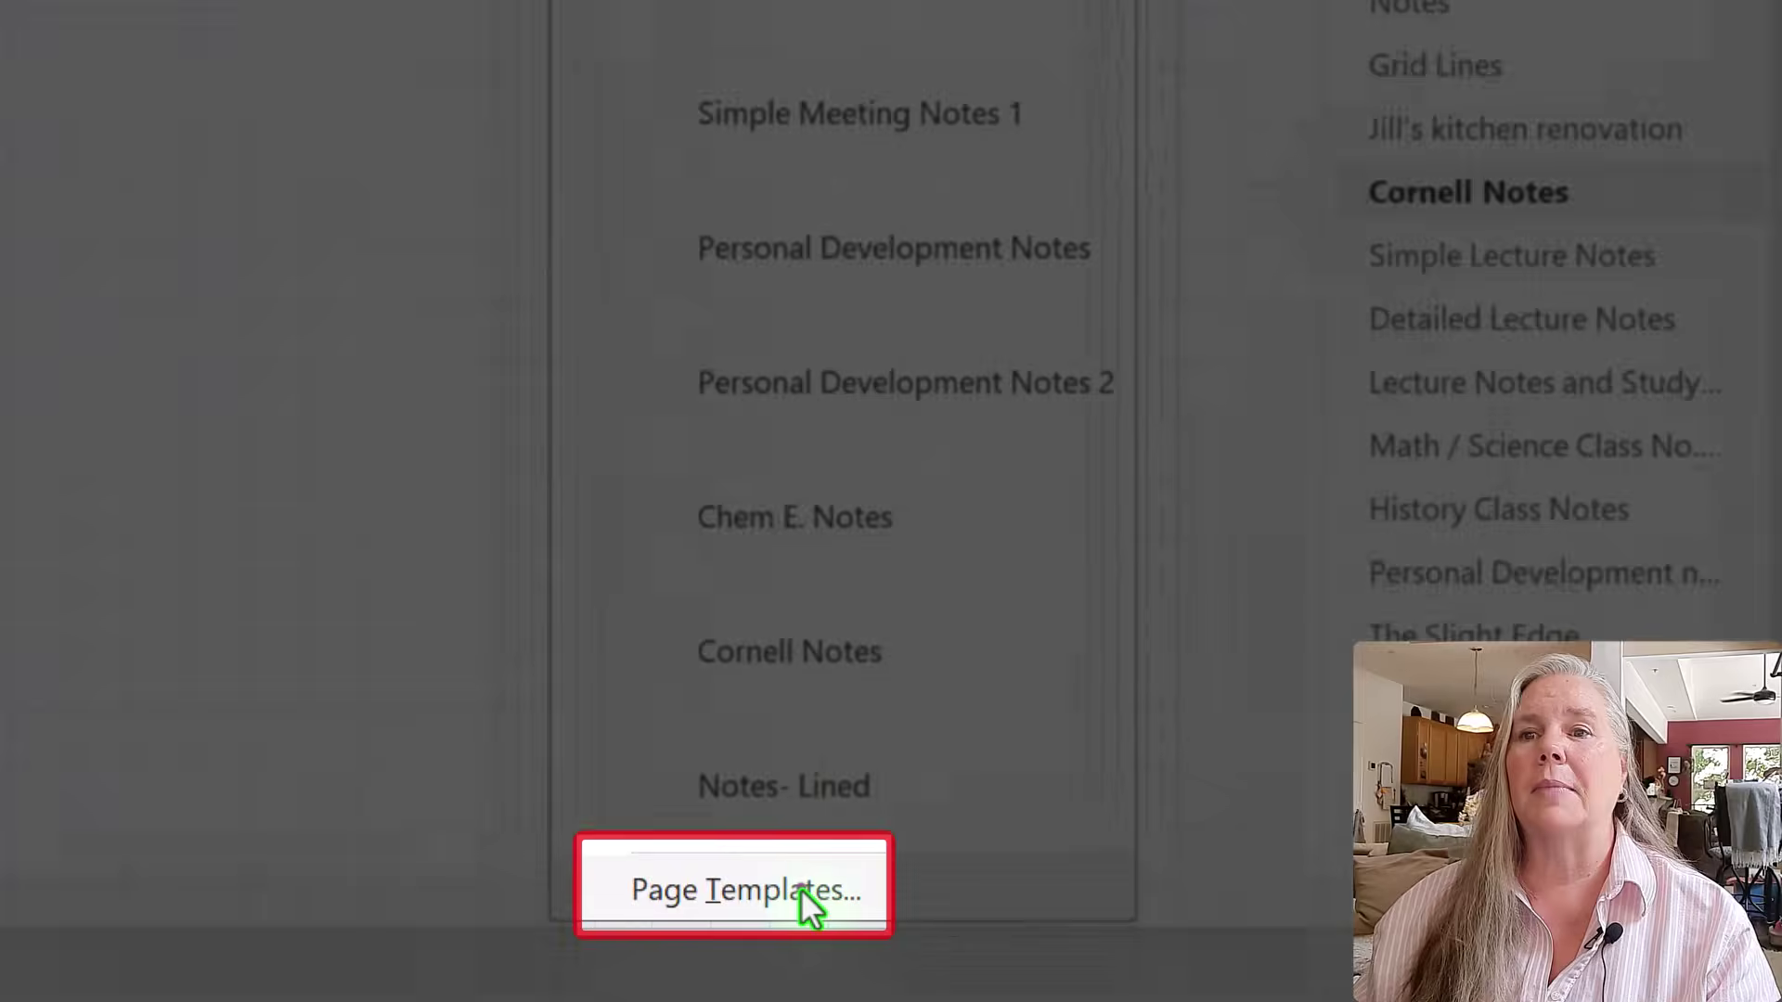
pyautogui.click(806, 905)
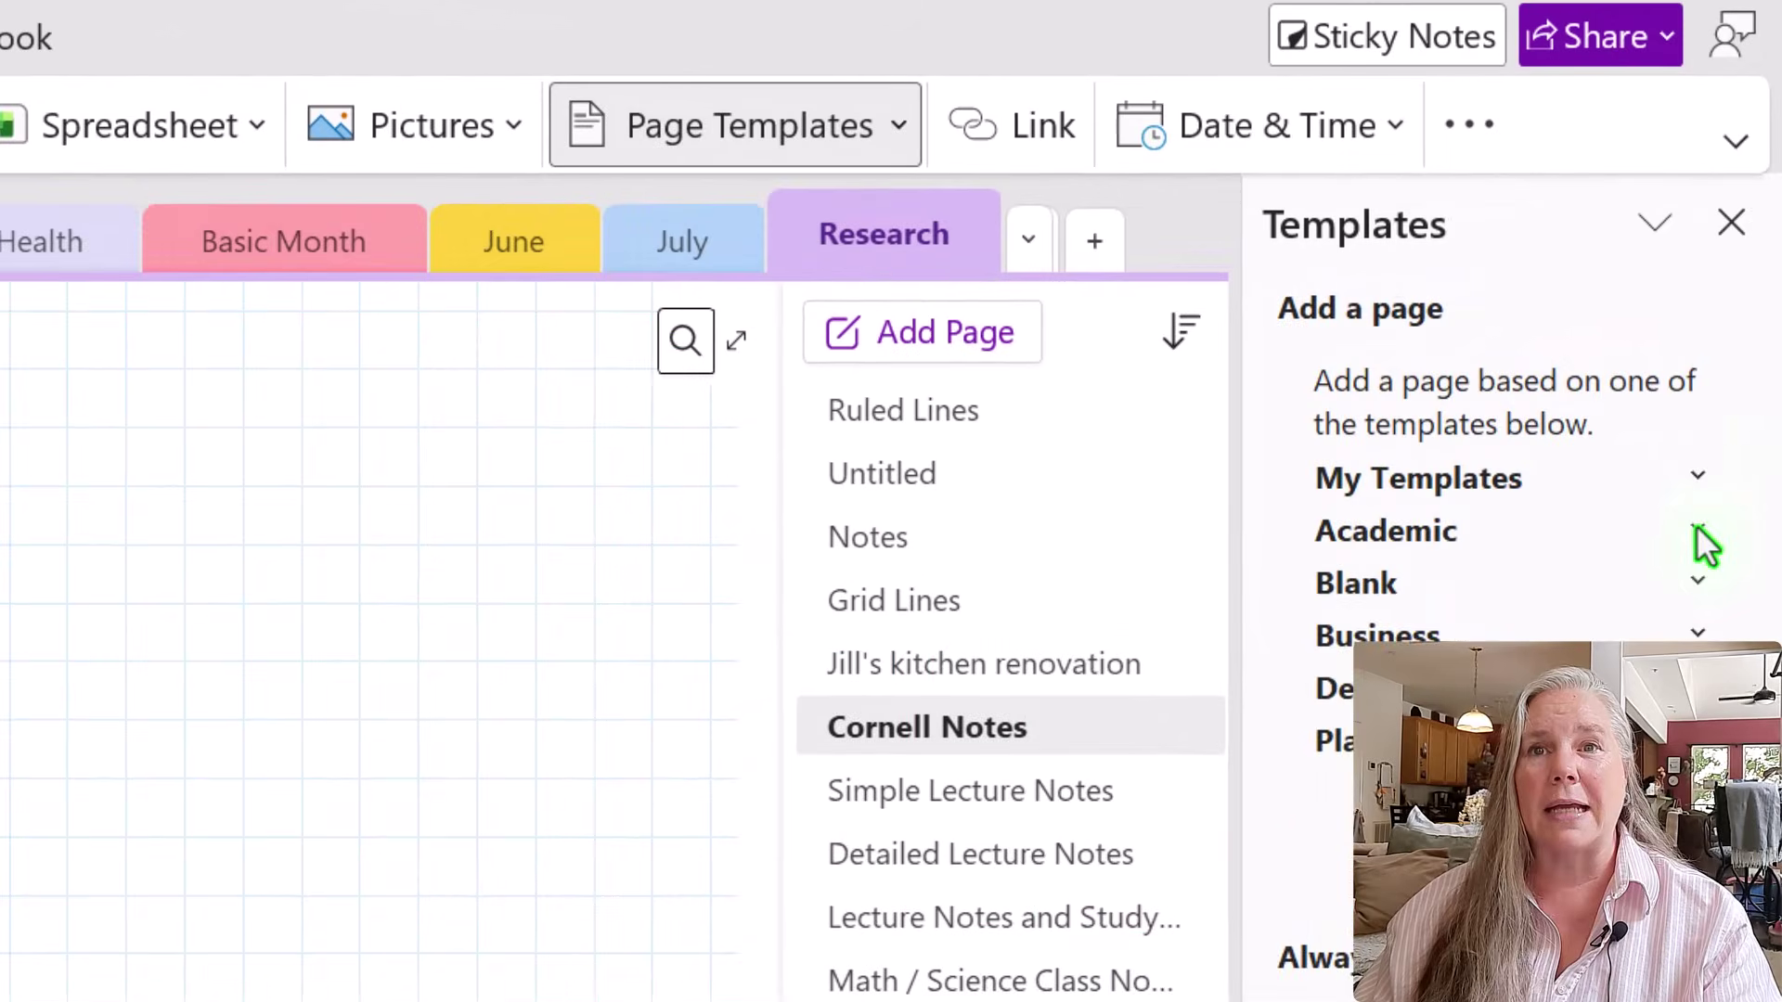
pyautogui.click(1698, 529)
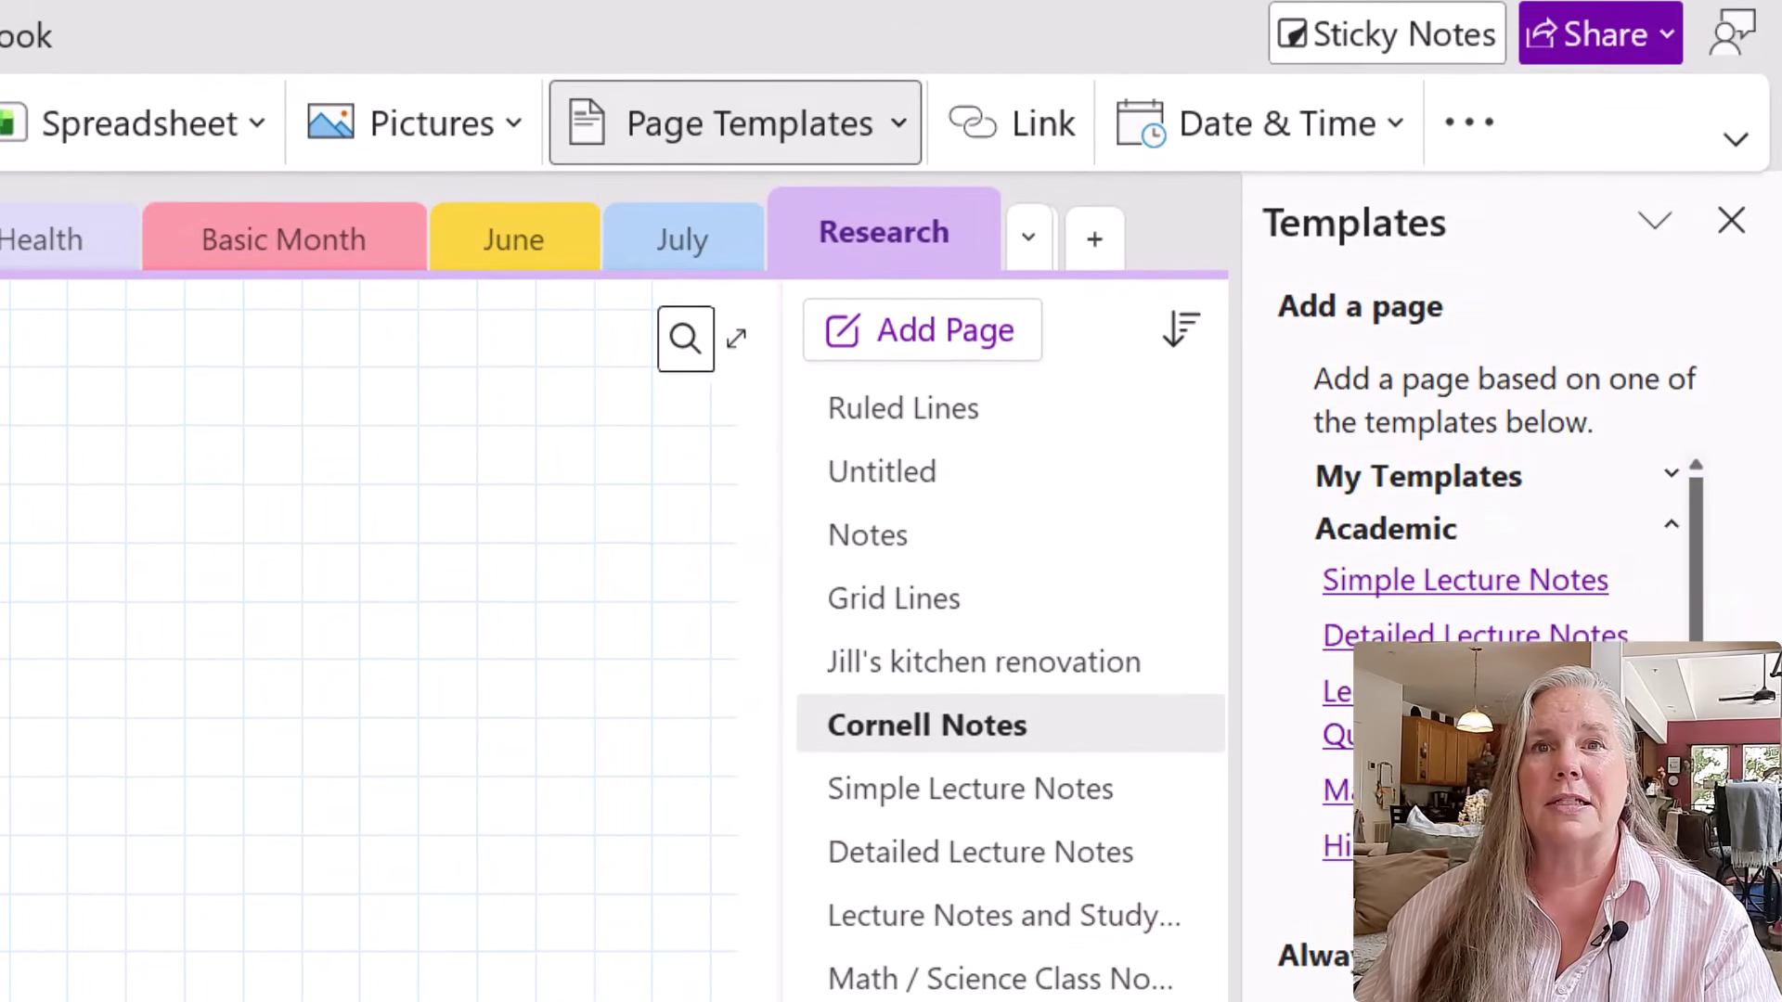
# Review the Academic templates, open the Simple Lecture Notes page and examine its homework, topics and important facts areas.
pyautogui.moveTo(1697, 555); pyautogui.dragTo(1703, 595)
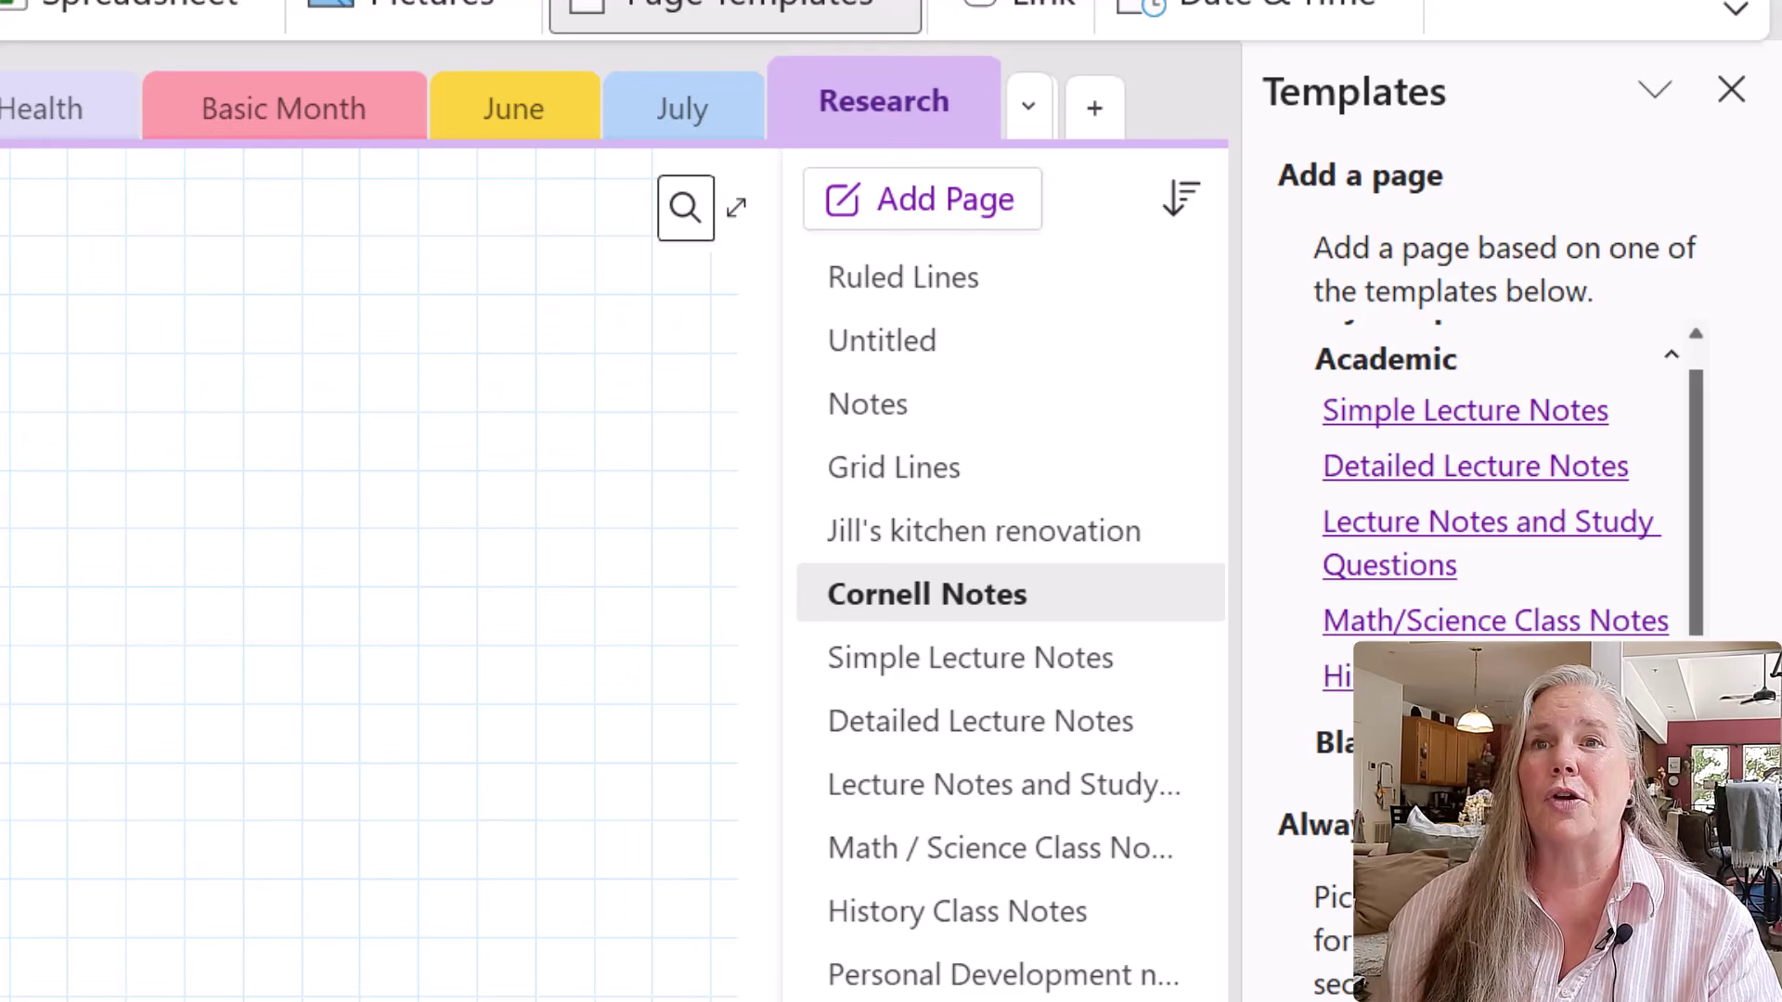
pyautogui.click(988, 670)
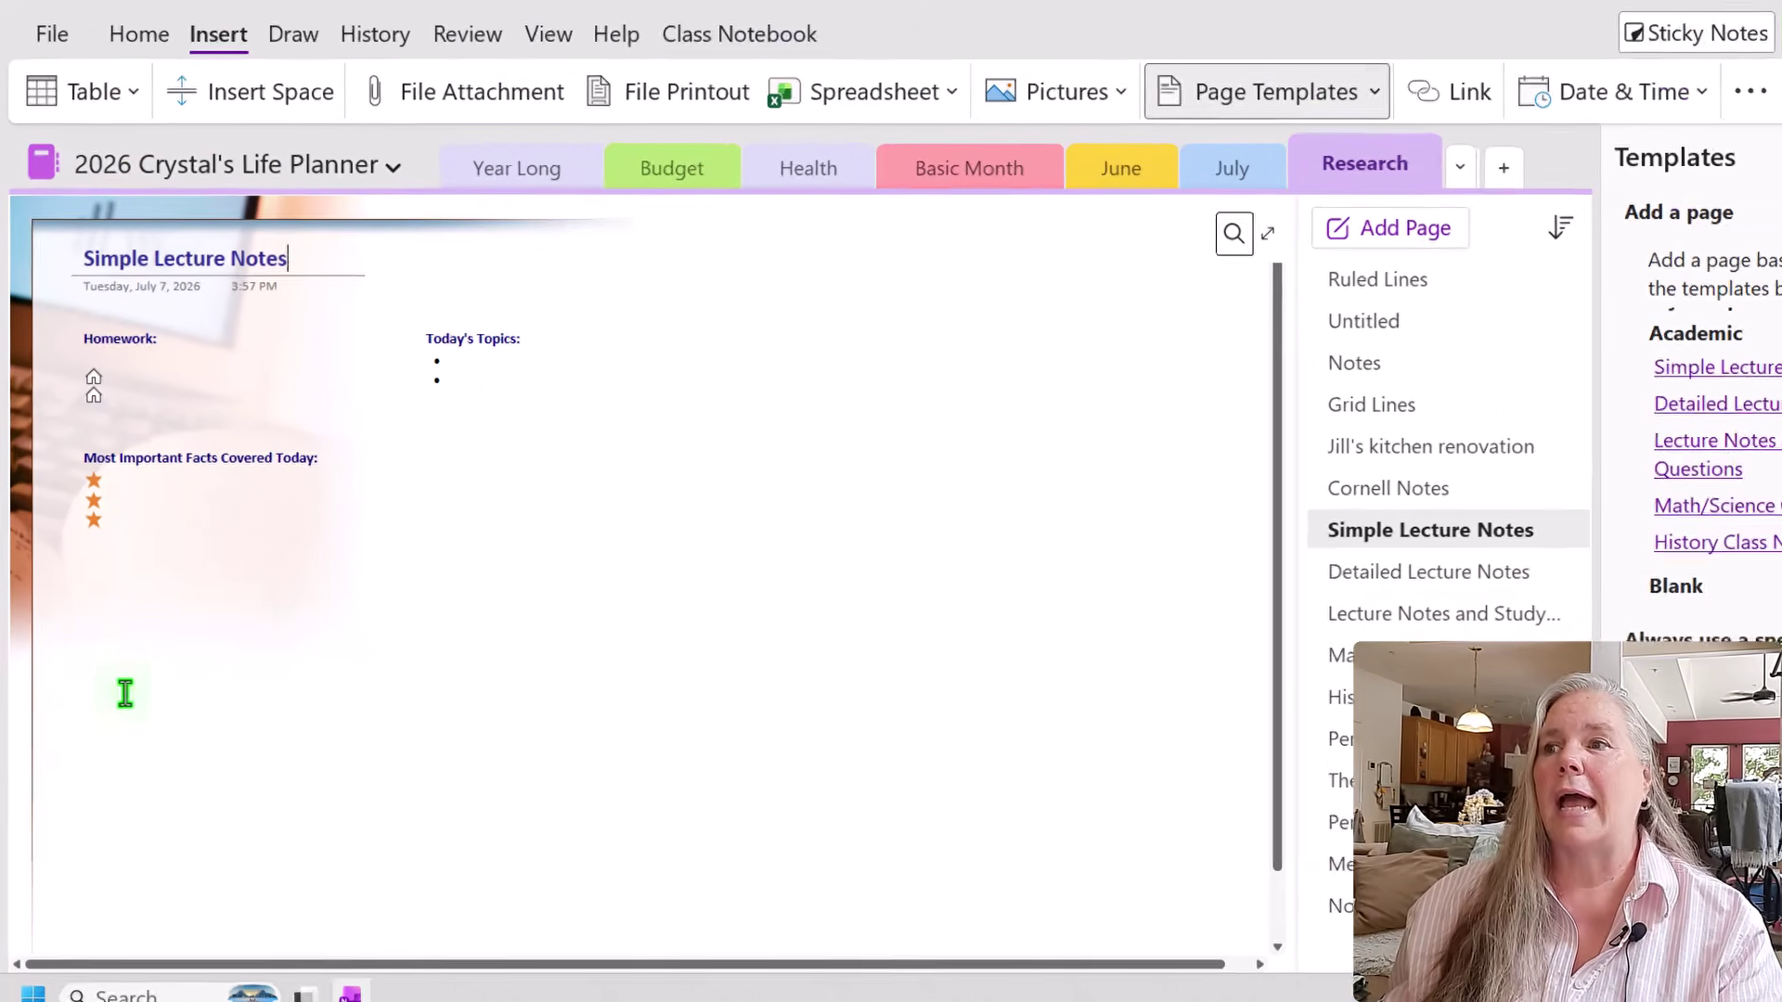
pyautogui.click(125, 619)
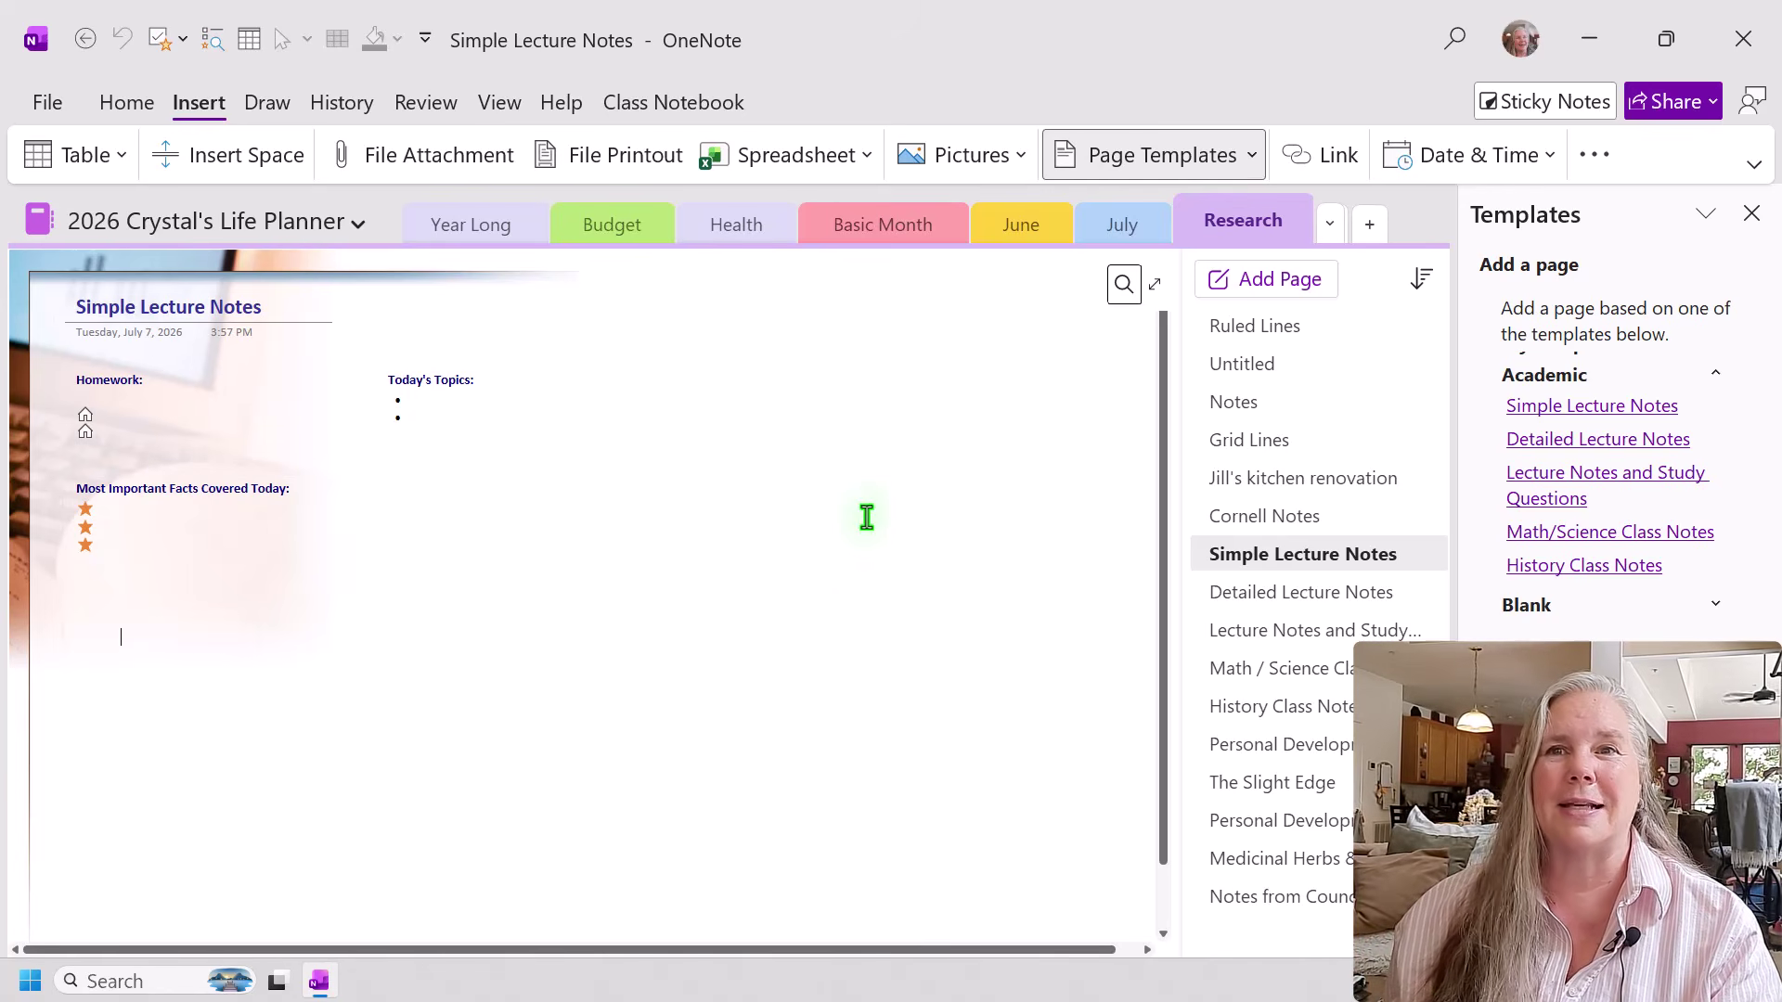
# Open the Detailed Lecture Notes page and examine its layout down to the Summary area.
pyautogui.click(1278, 592)
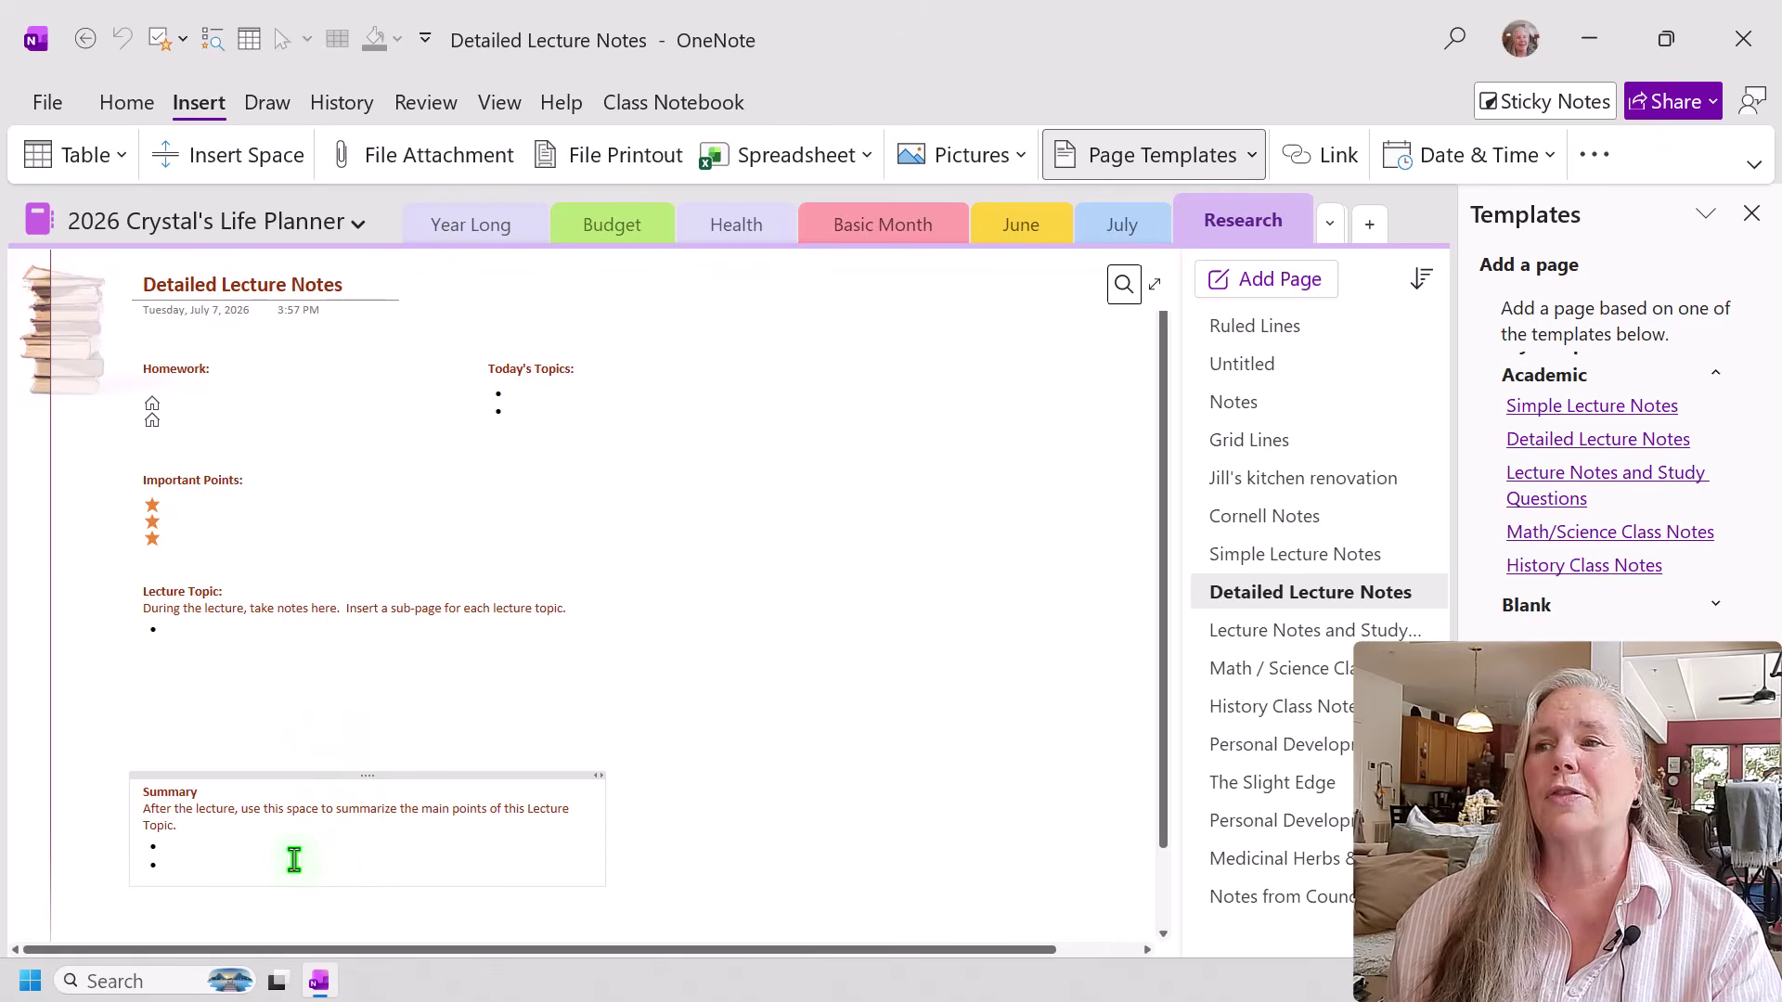
pyautogui.scroll(-1, 364, 848)
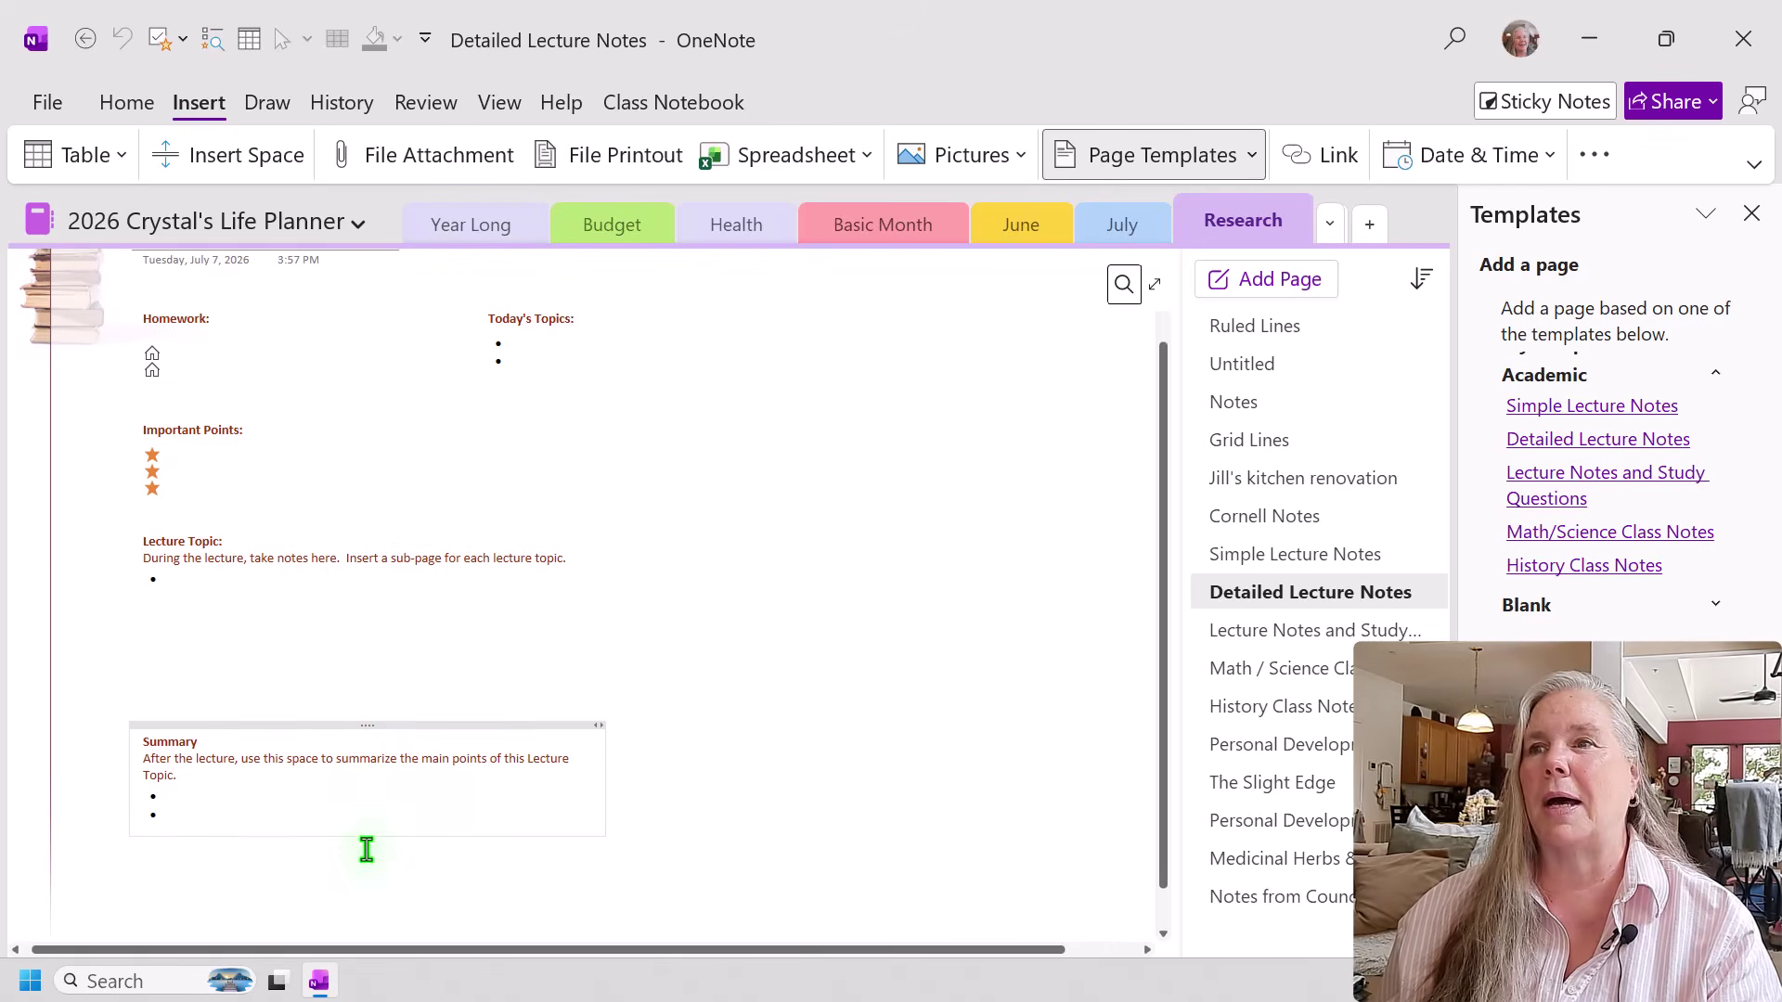
pyautogui.scroll(1, 364, 848)
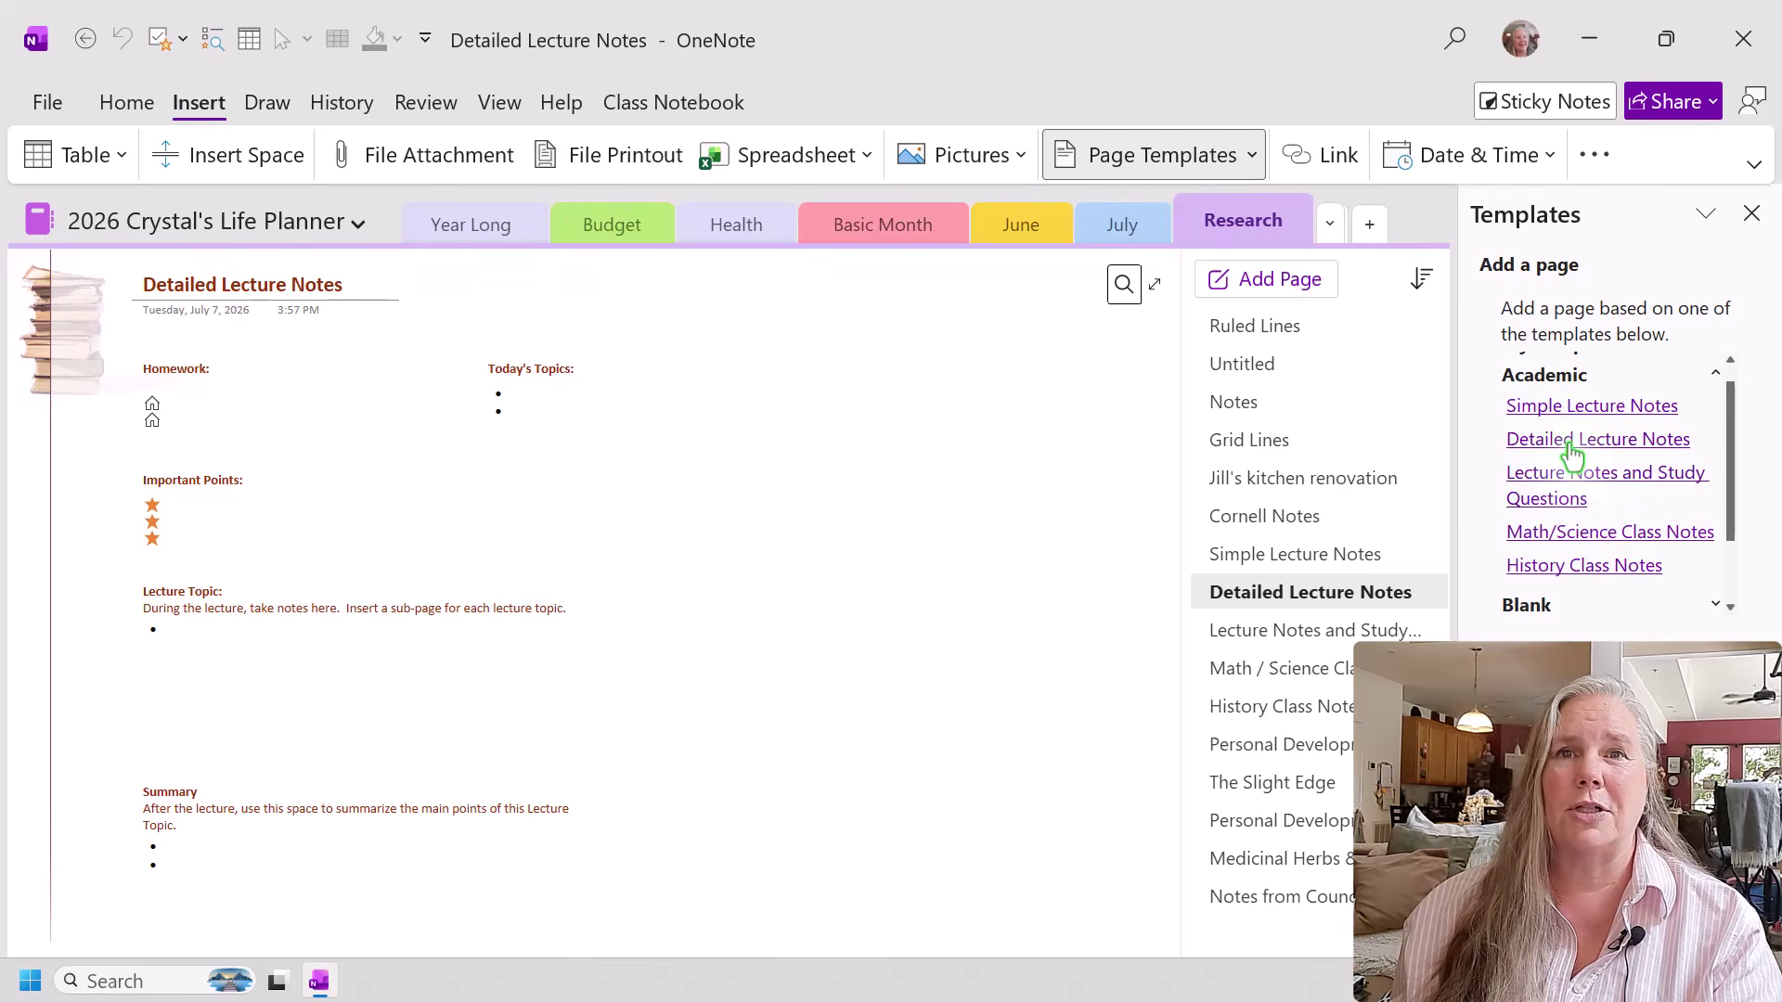
# Add a page based on the Detailed Lecture Notes template and replace its placeholder title with "Lexington & Concord".
pyautogui.click(1569, 445)
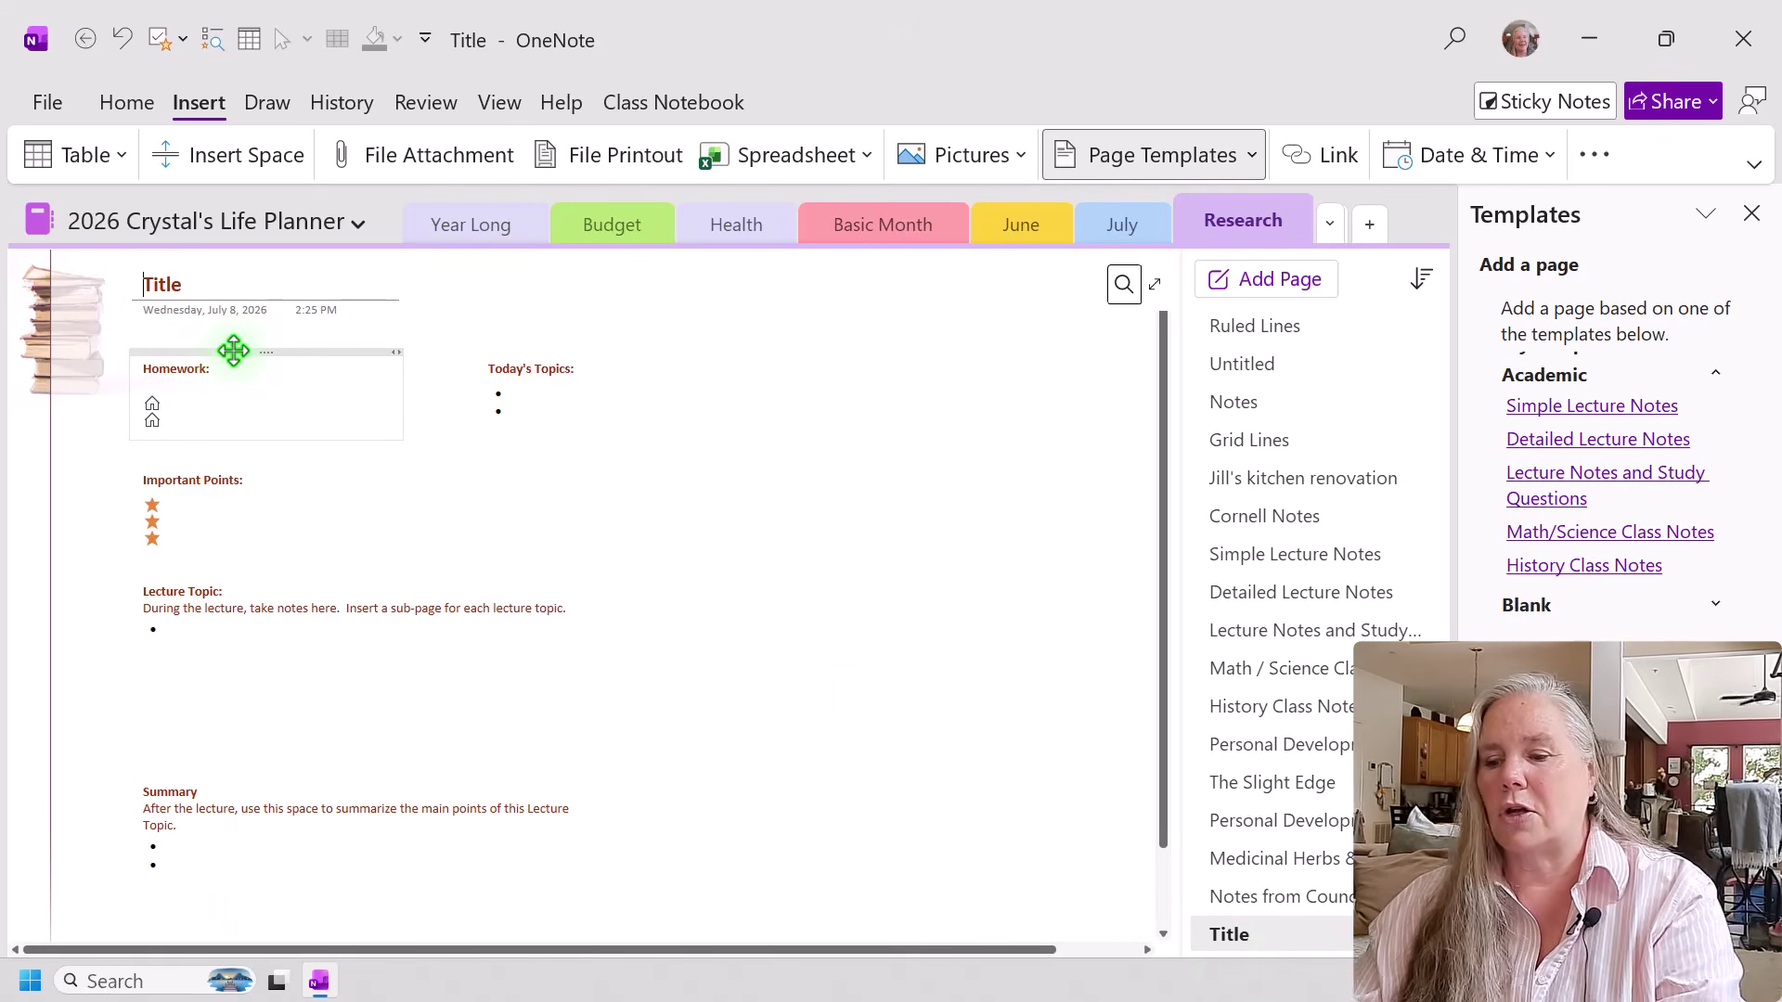
pyautogui.write('Lexin')
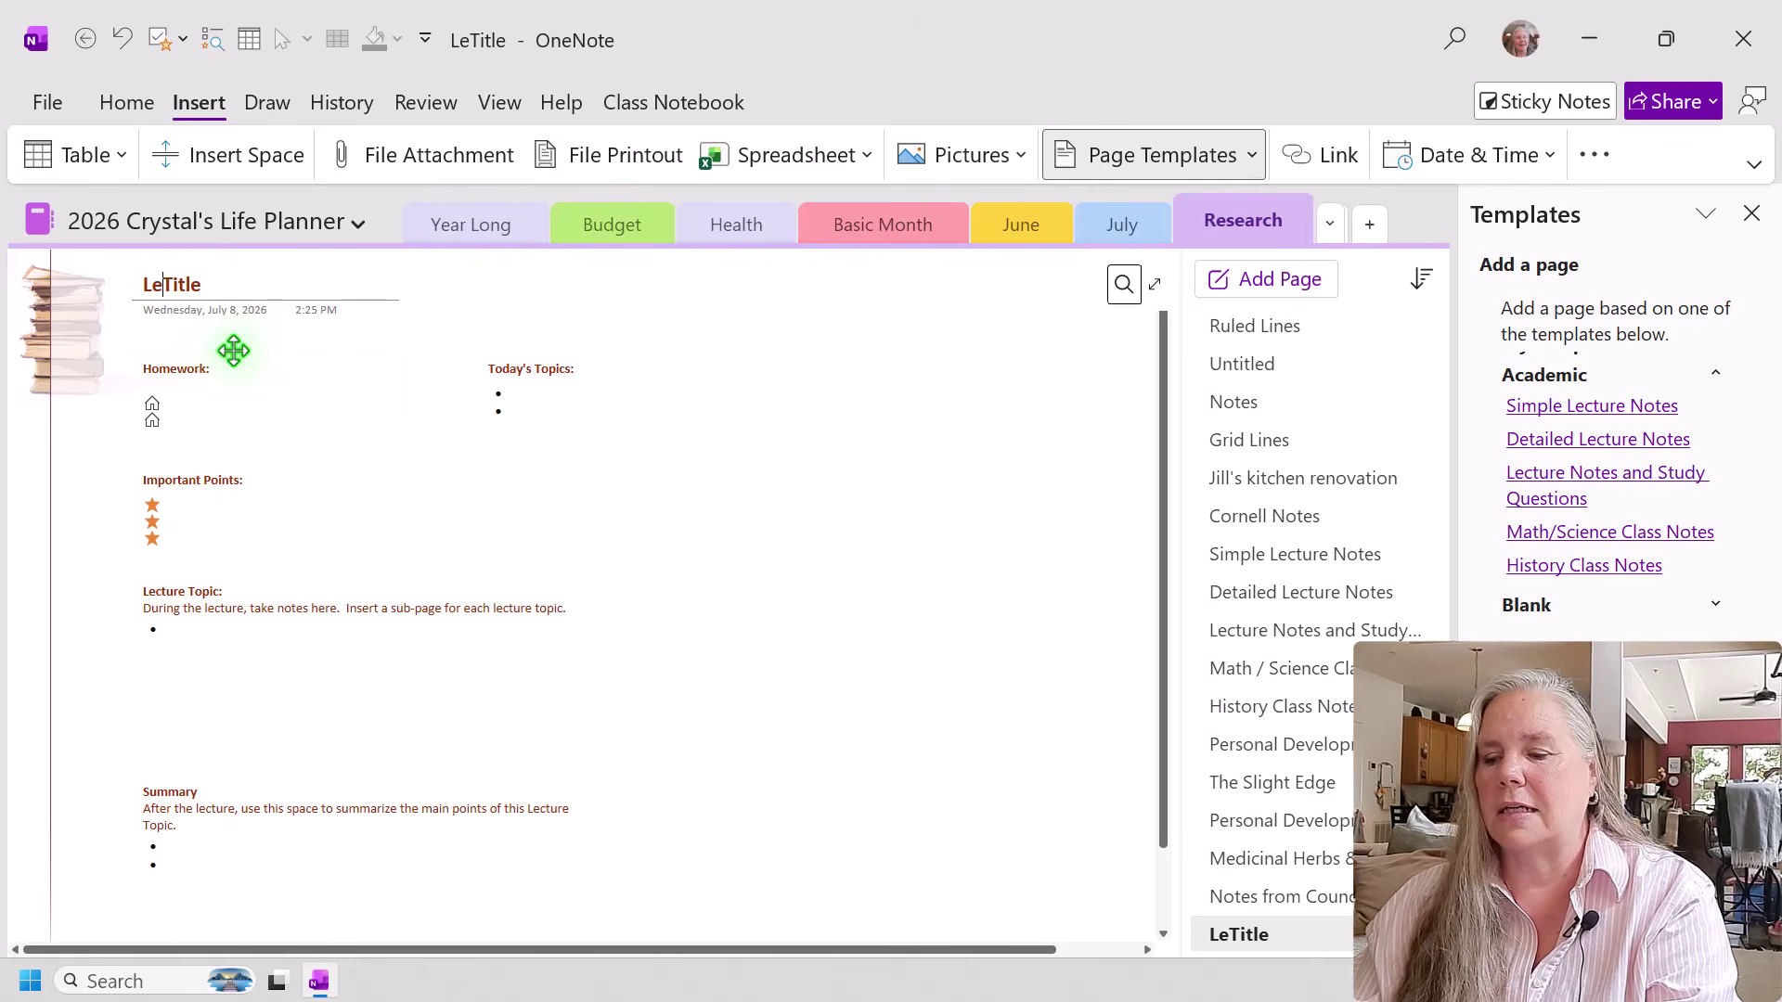
pyautogui.write('gton ')
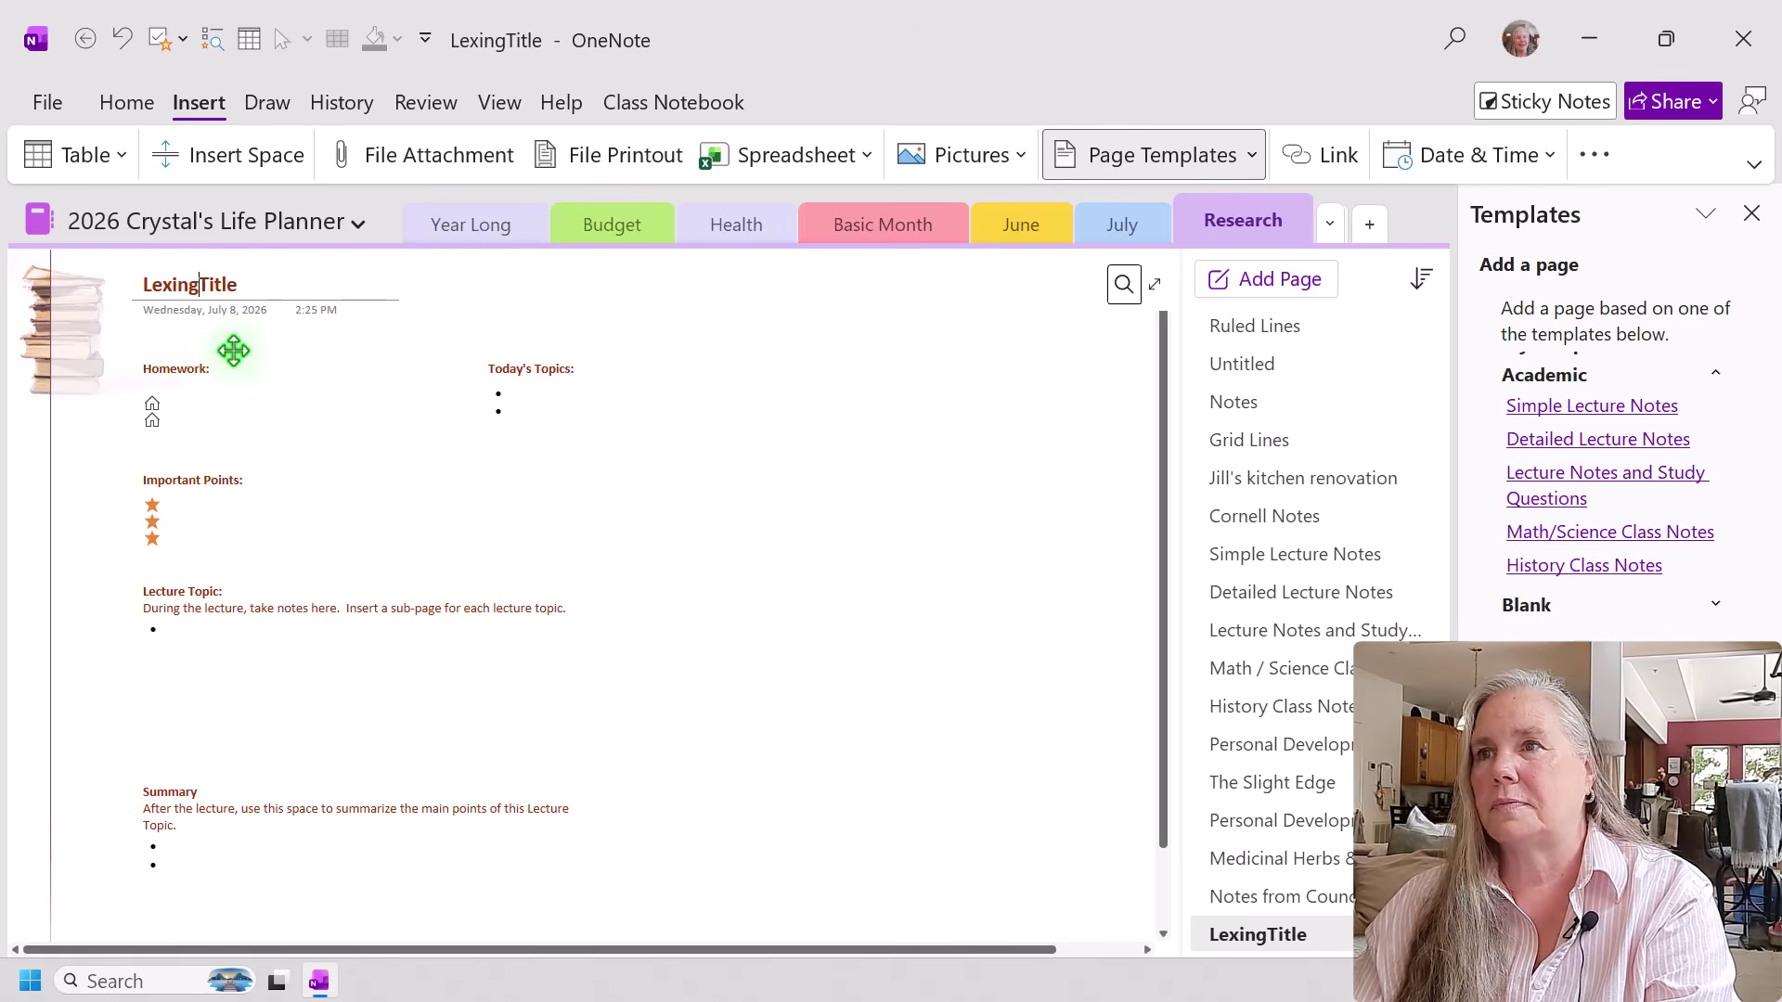
pyautogui.write('& Concor')
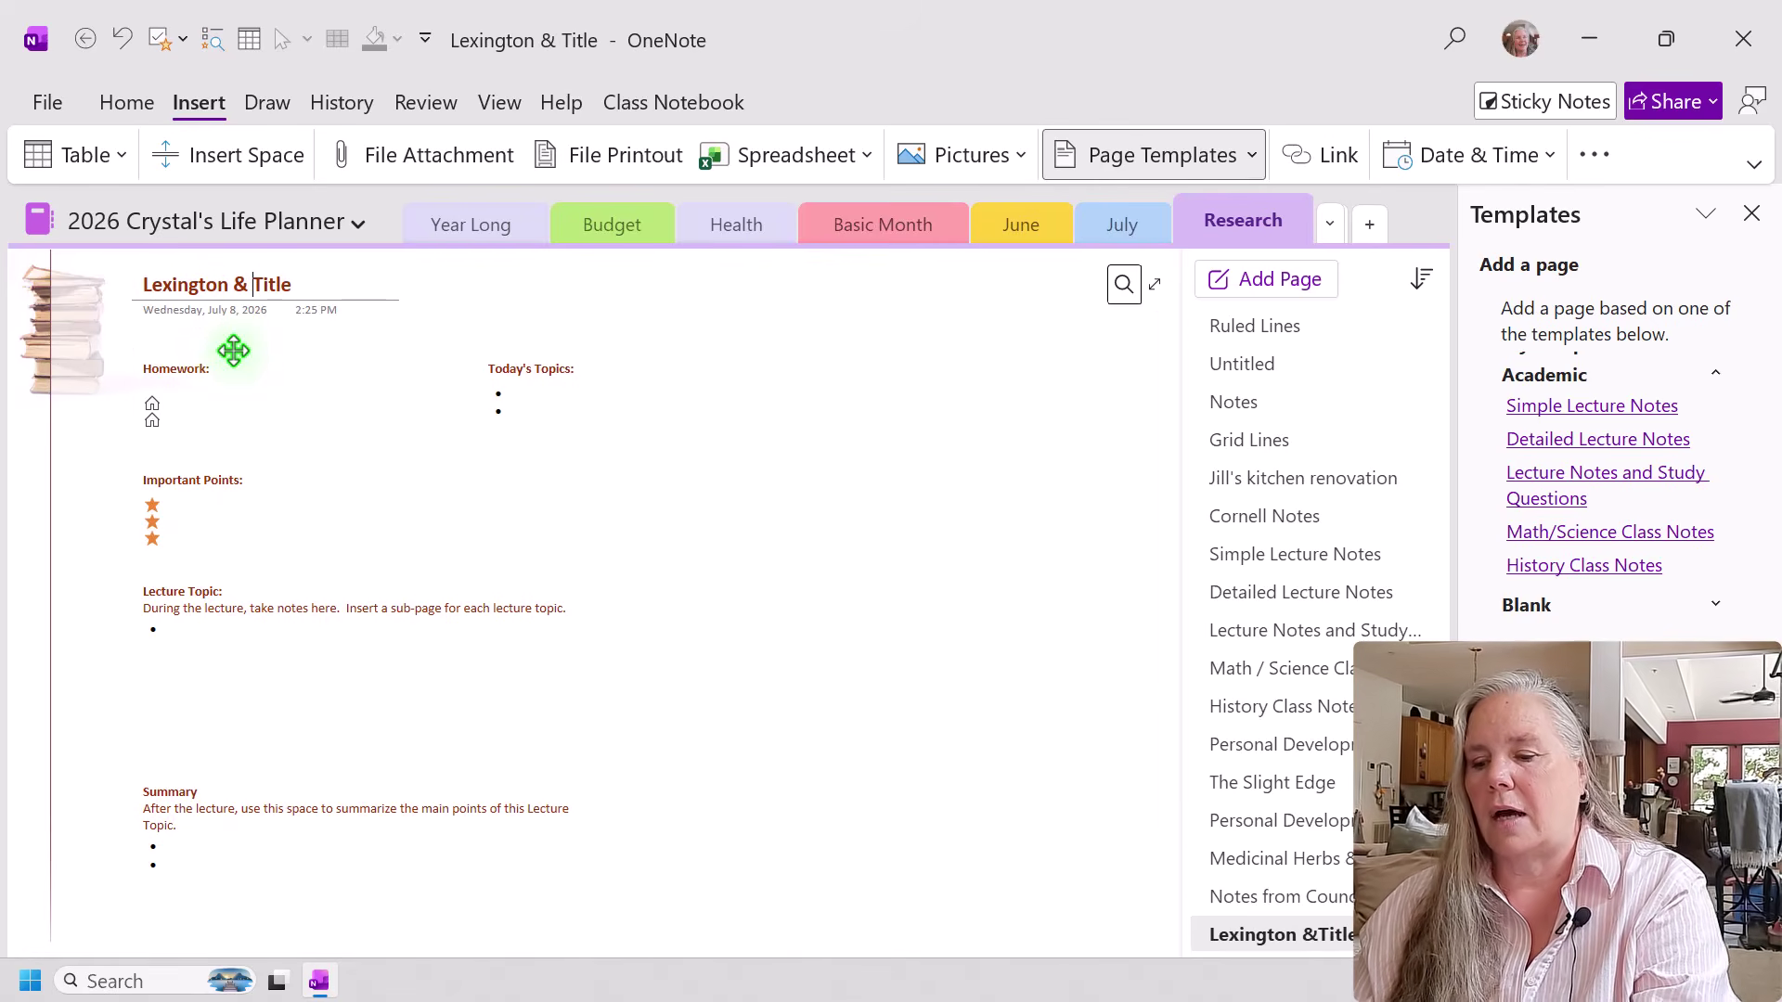
pyautogui.write('d')
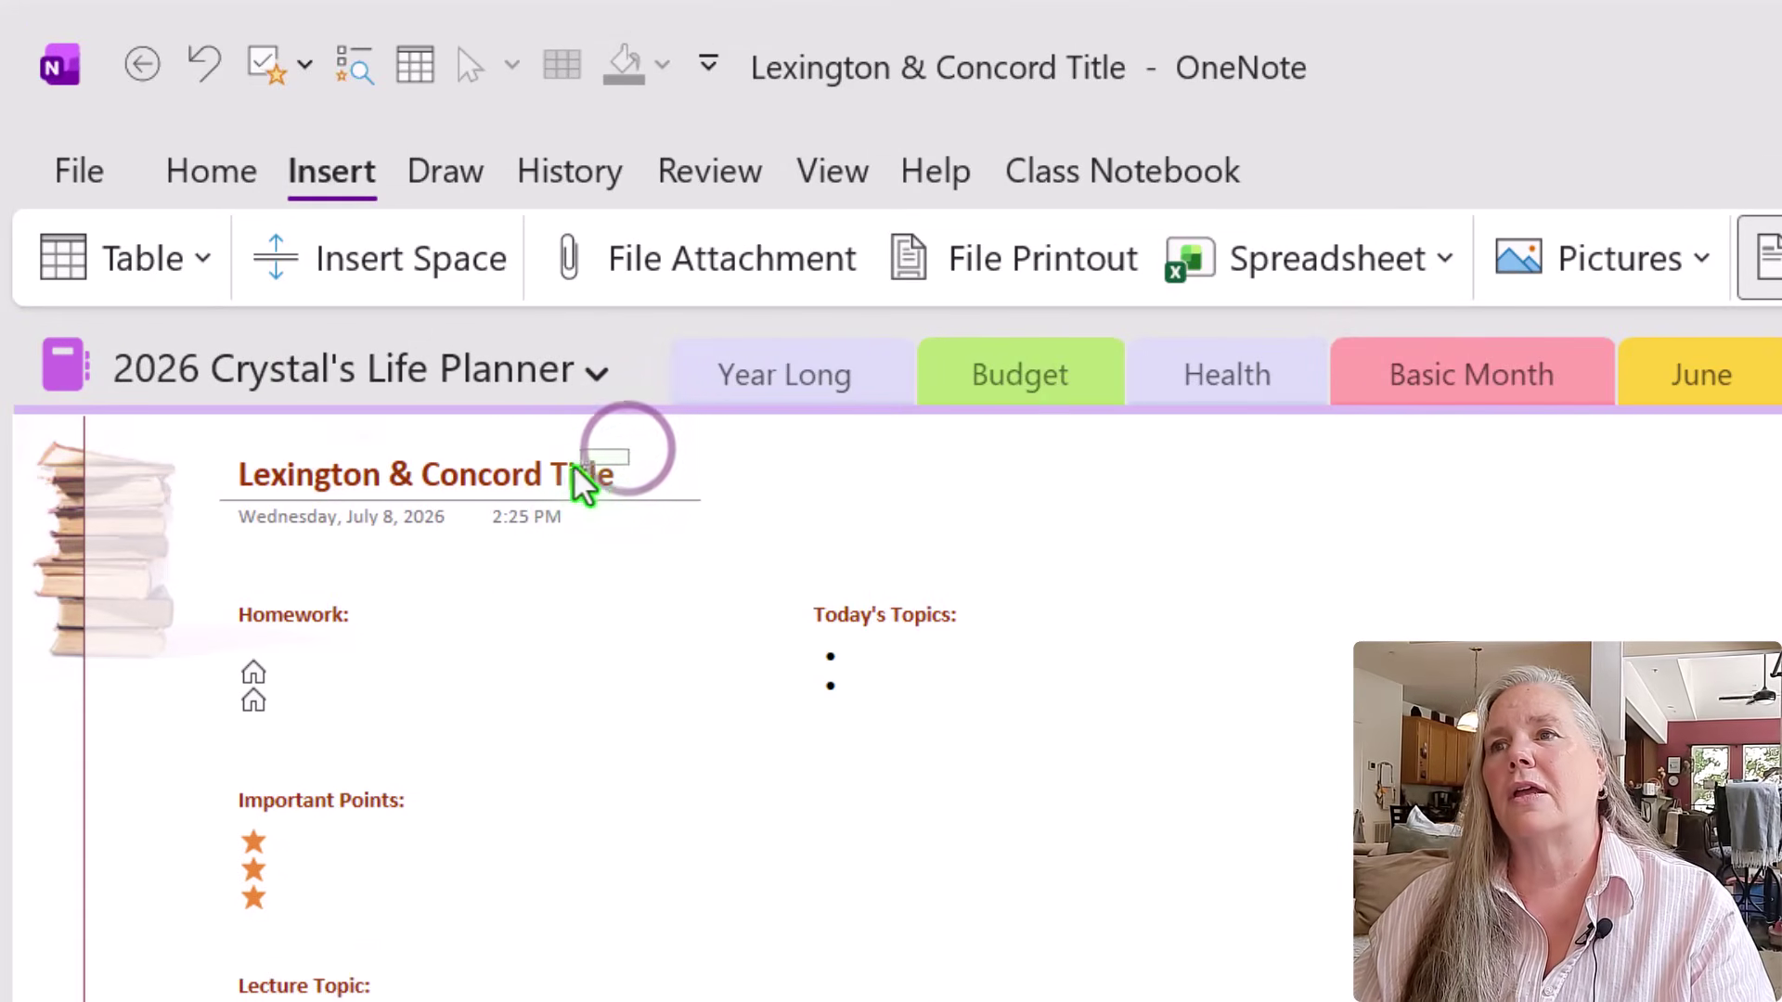
pyautogui.click(561, 476)
pyautogui.moveTo(548, 481); pyautogui.dragTo(608, 474)
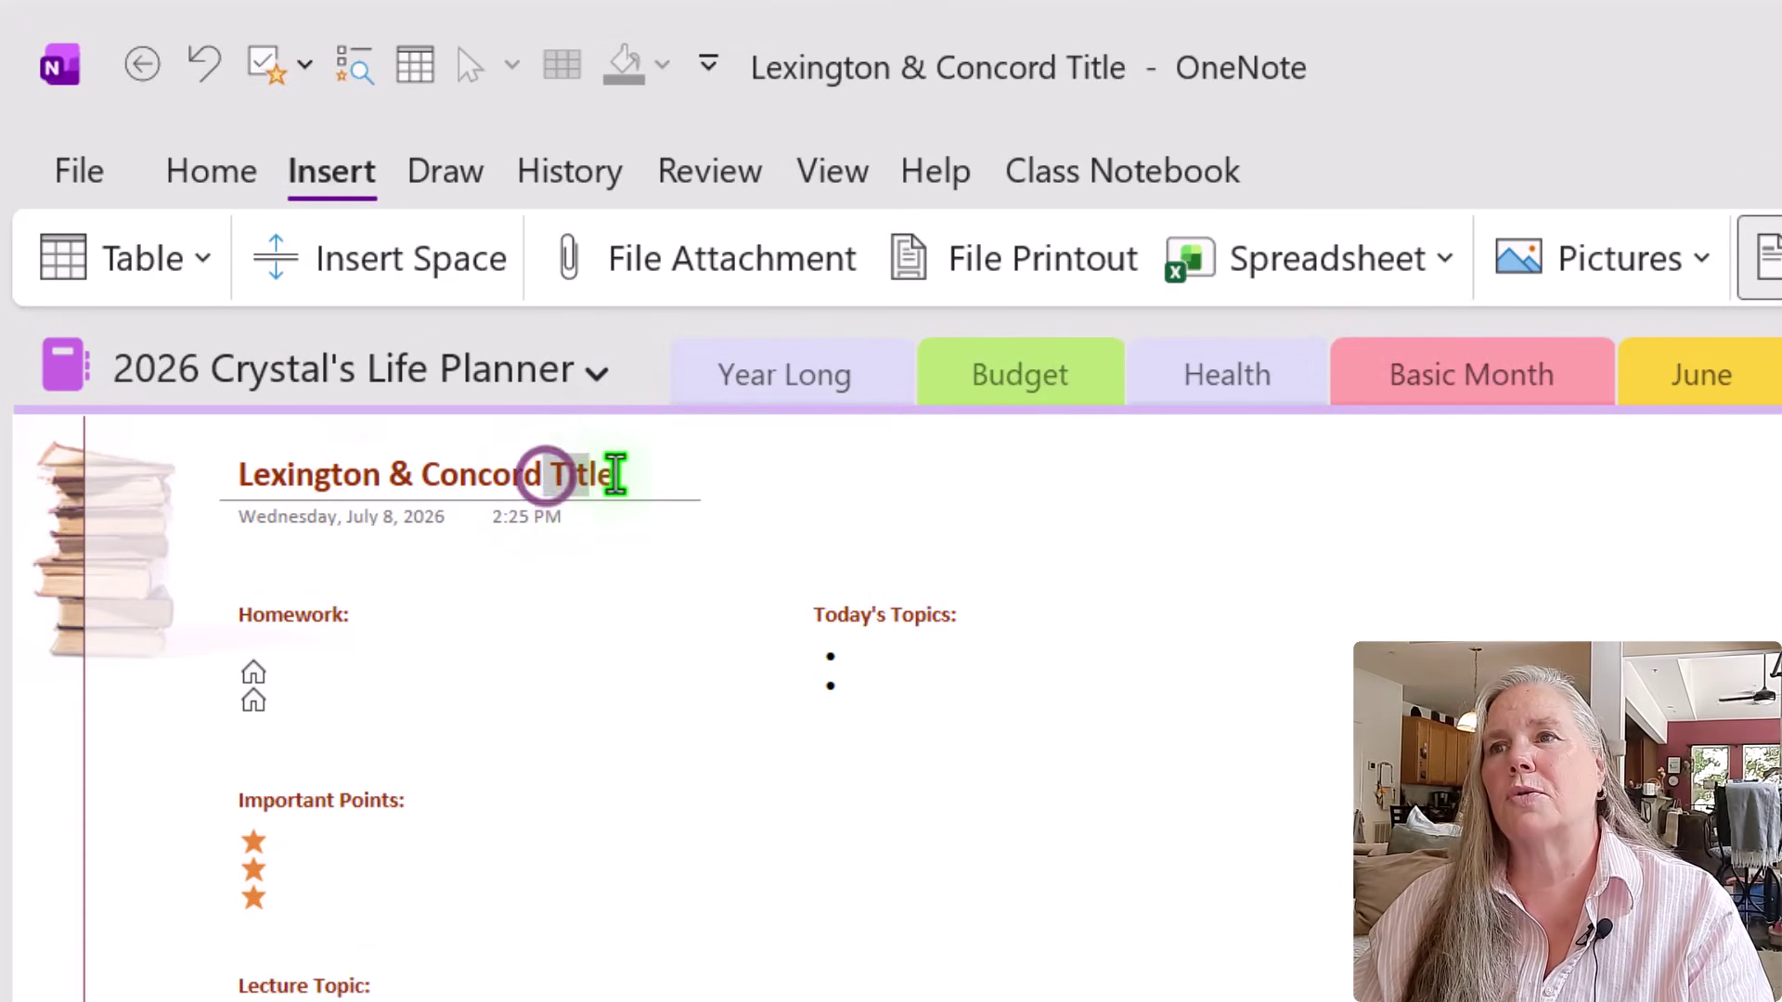
pyautogui.press('BackSpace')
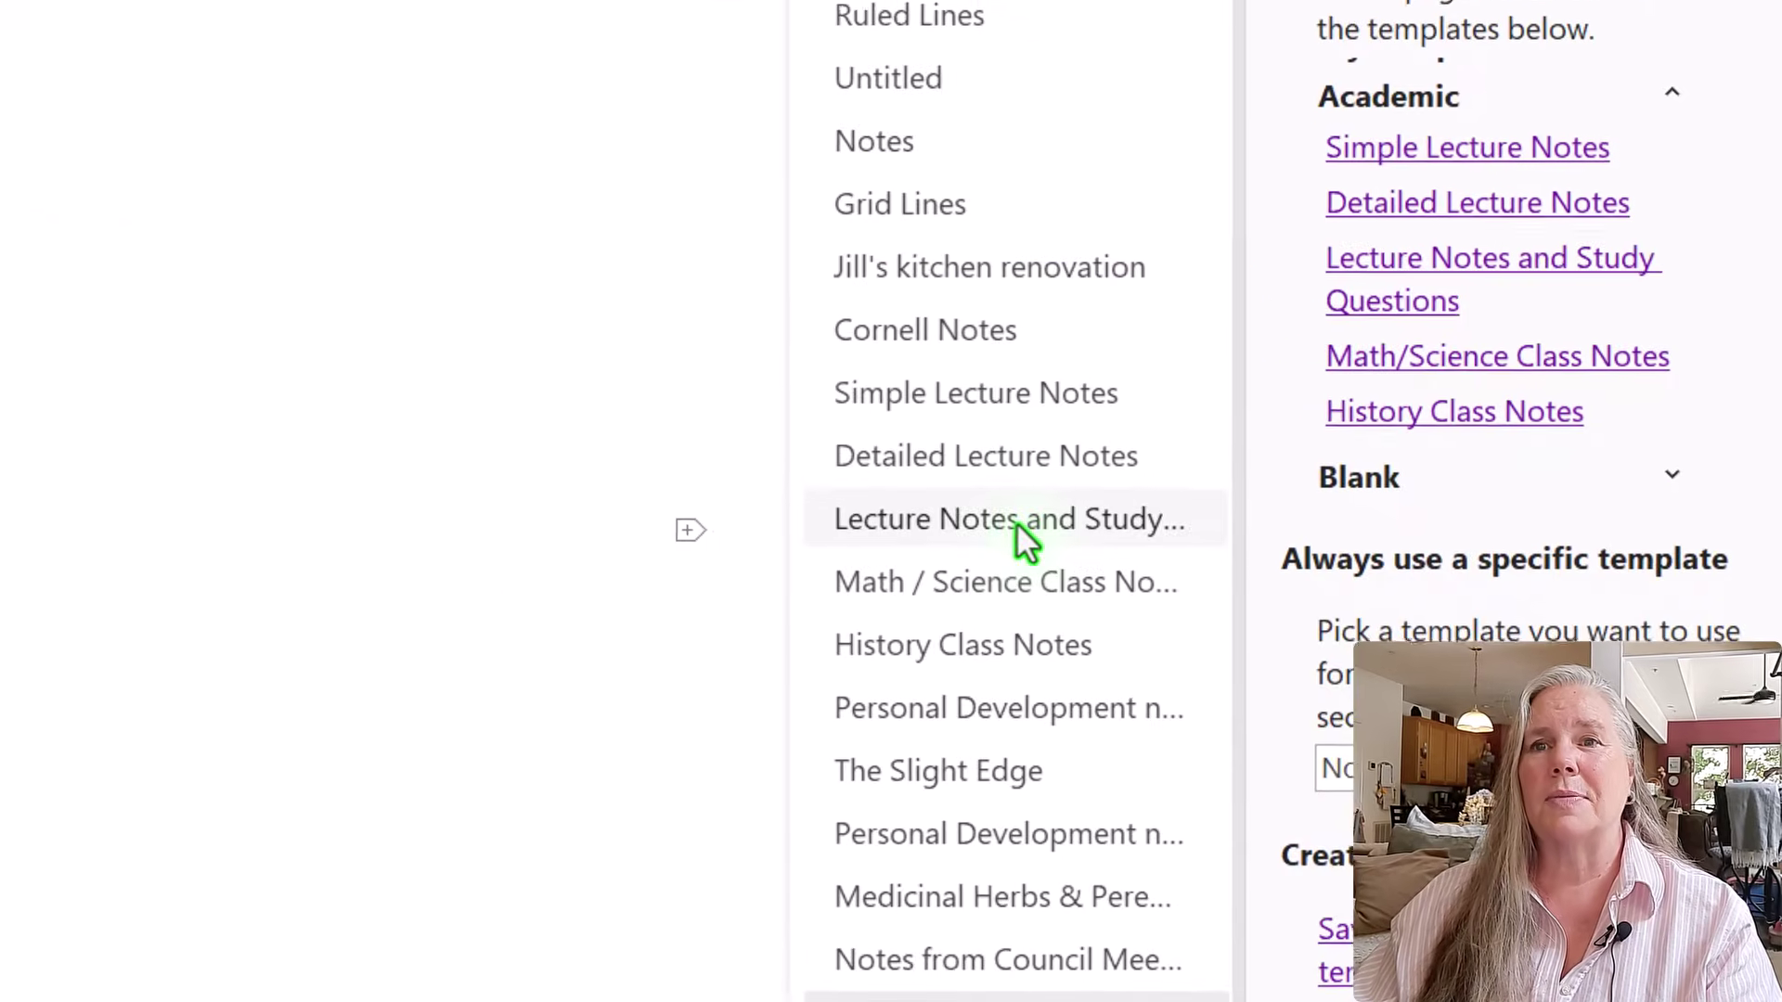
# Look through the Lecture Notes and Study Questions, Math / Science Class Notes, History Class Notes and Personal Development notes pages.
pyautogui.click(1021, 536)
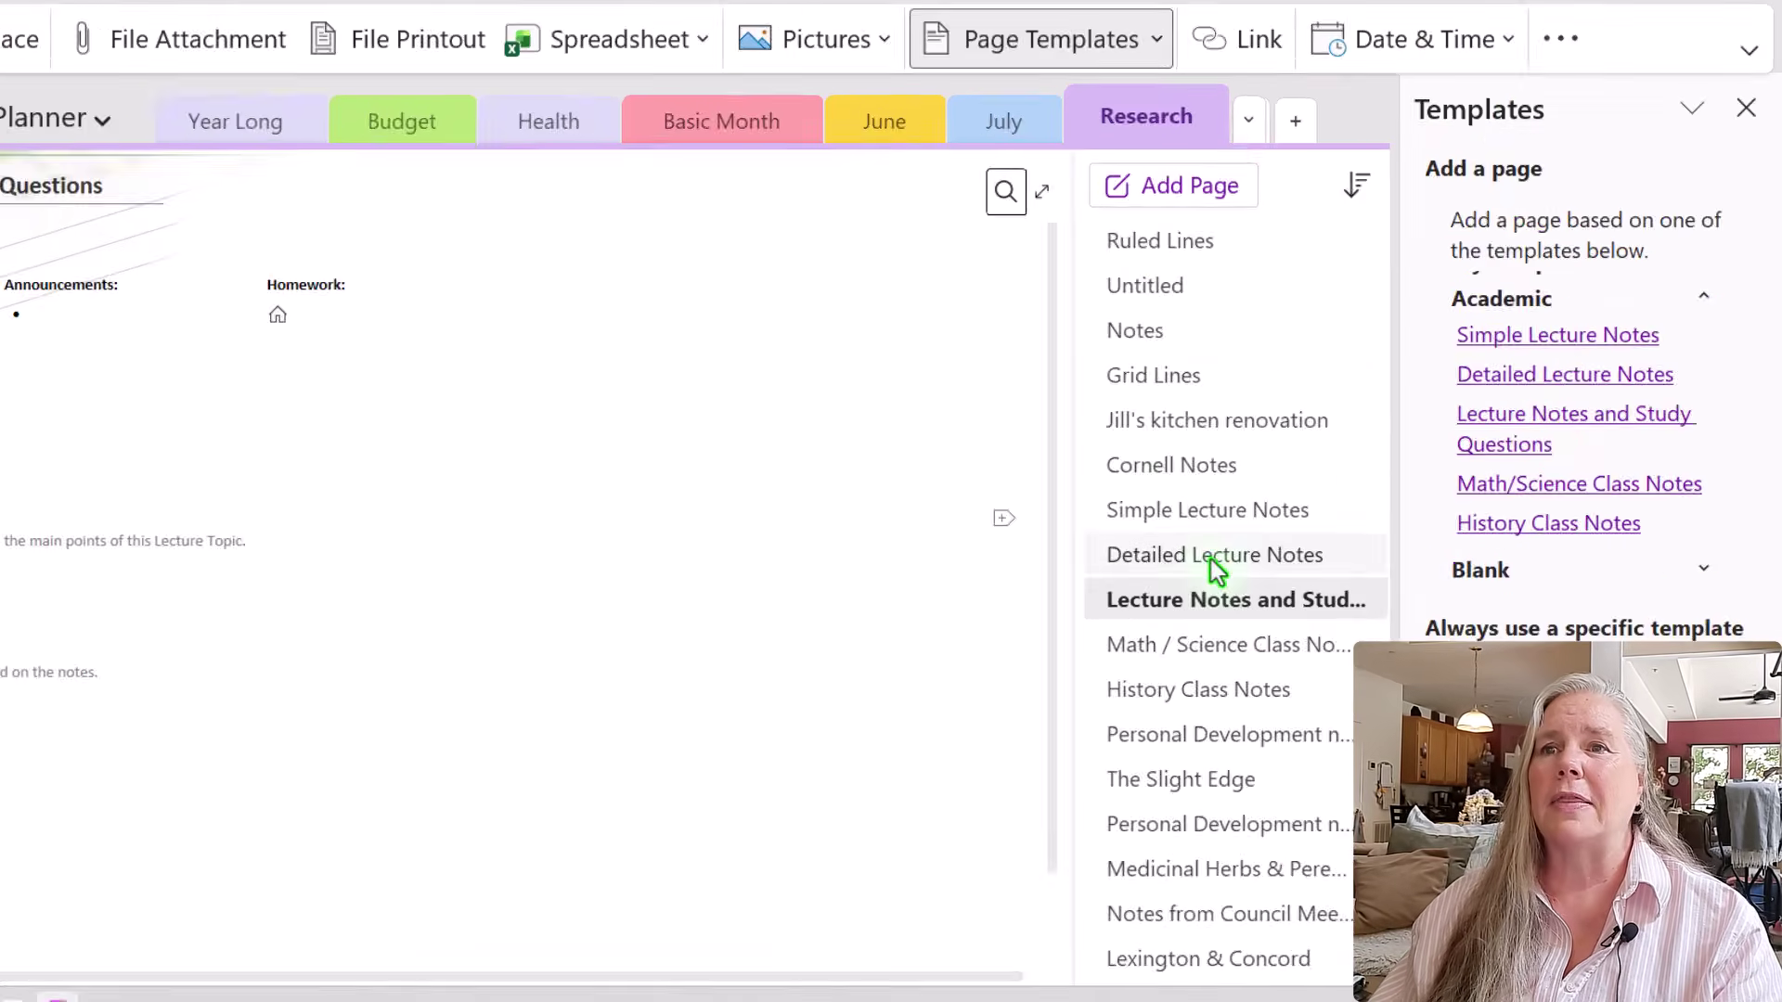
pyautogui.click(958, 586)
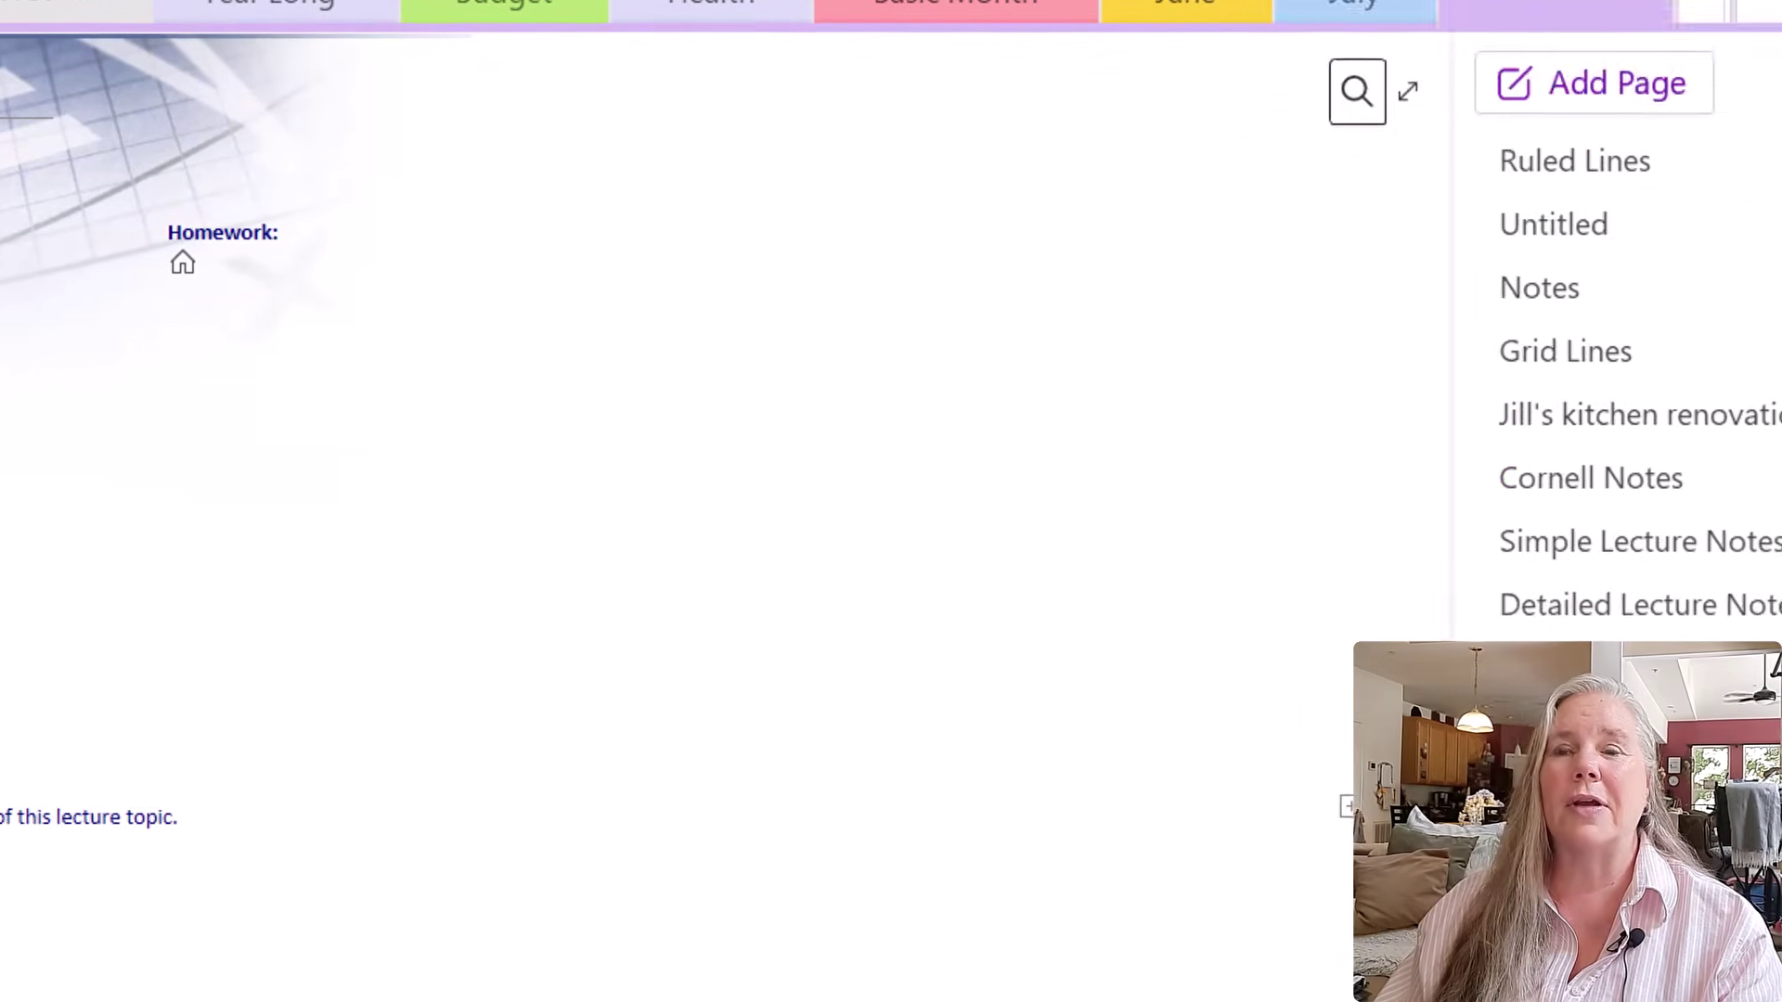
pyautogui.click(1523, 795)
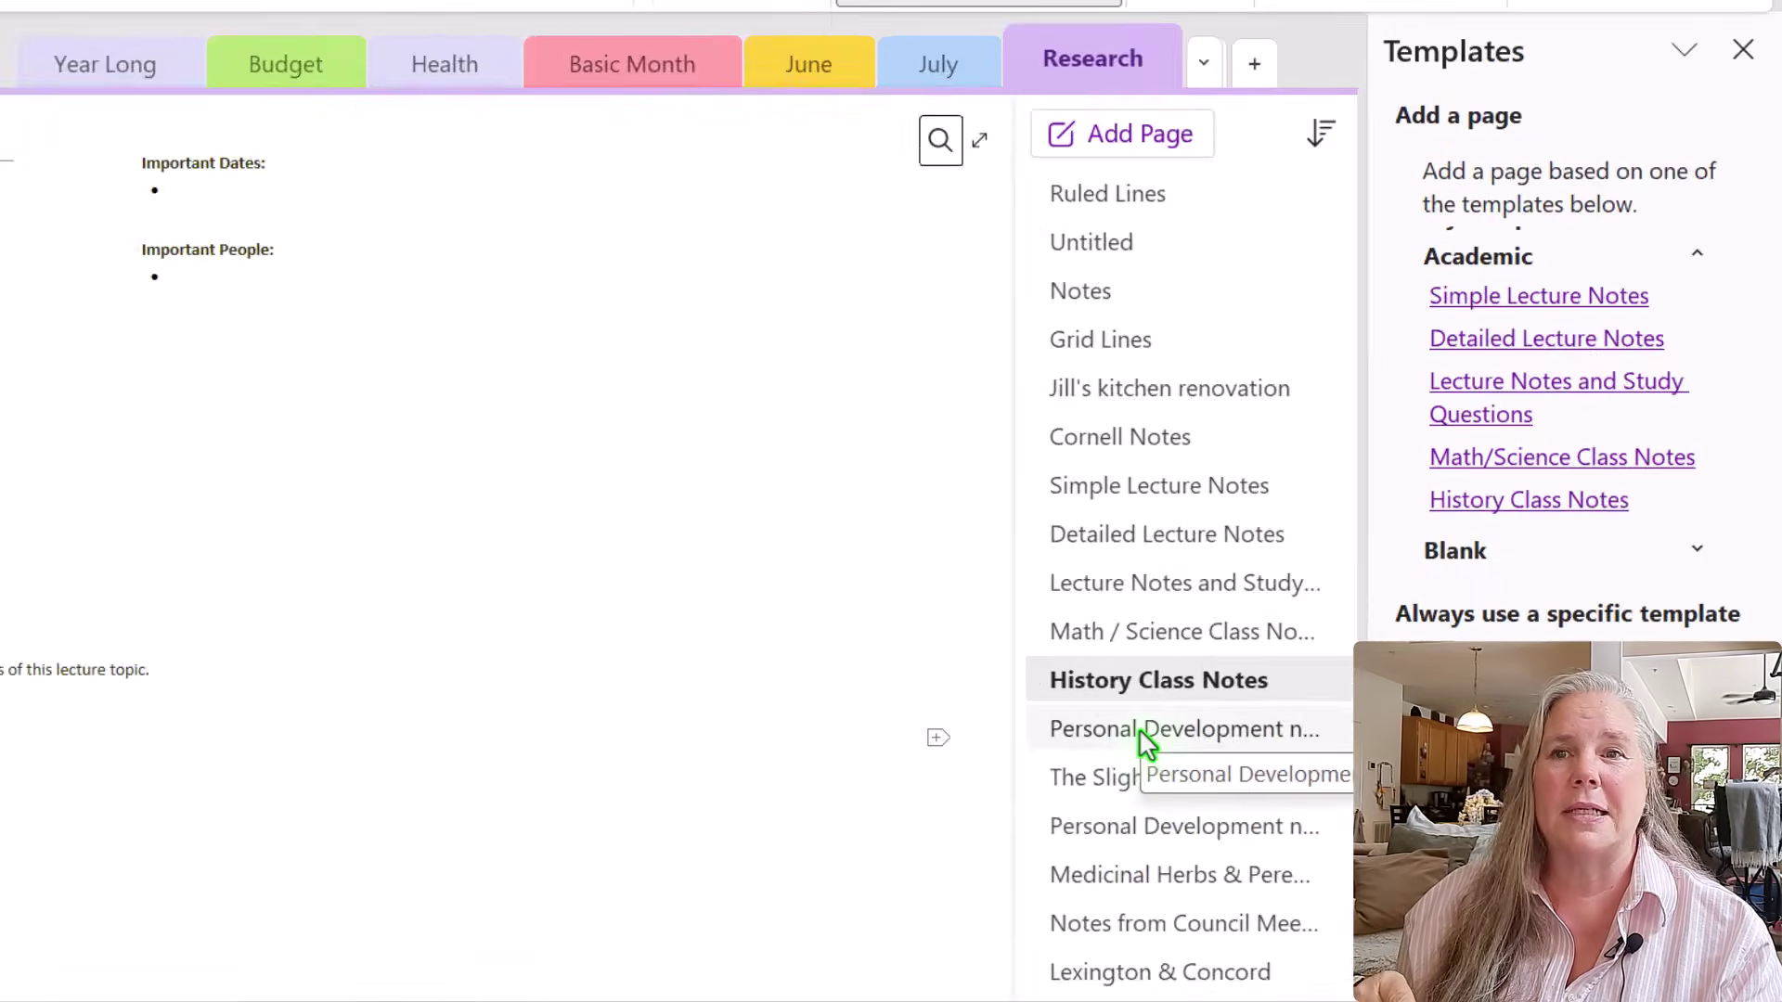
pyautogui.click(1285, 747)
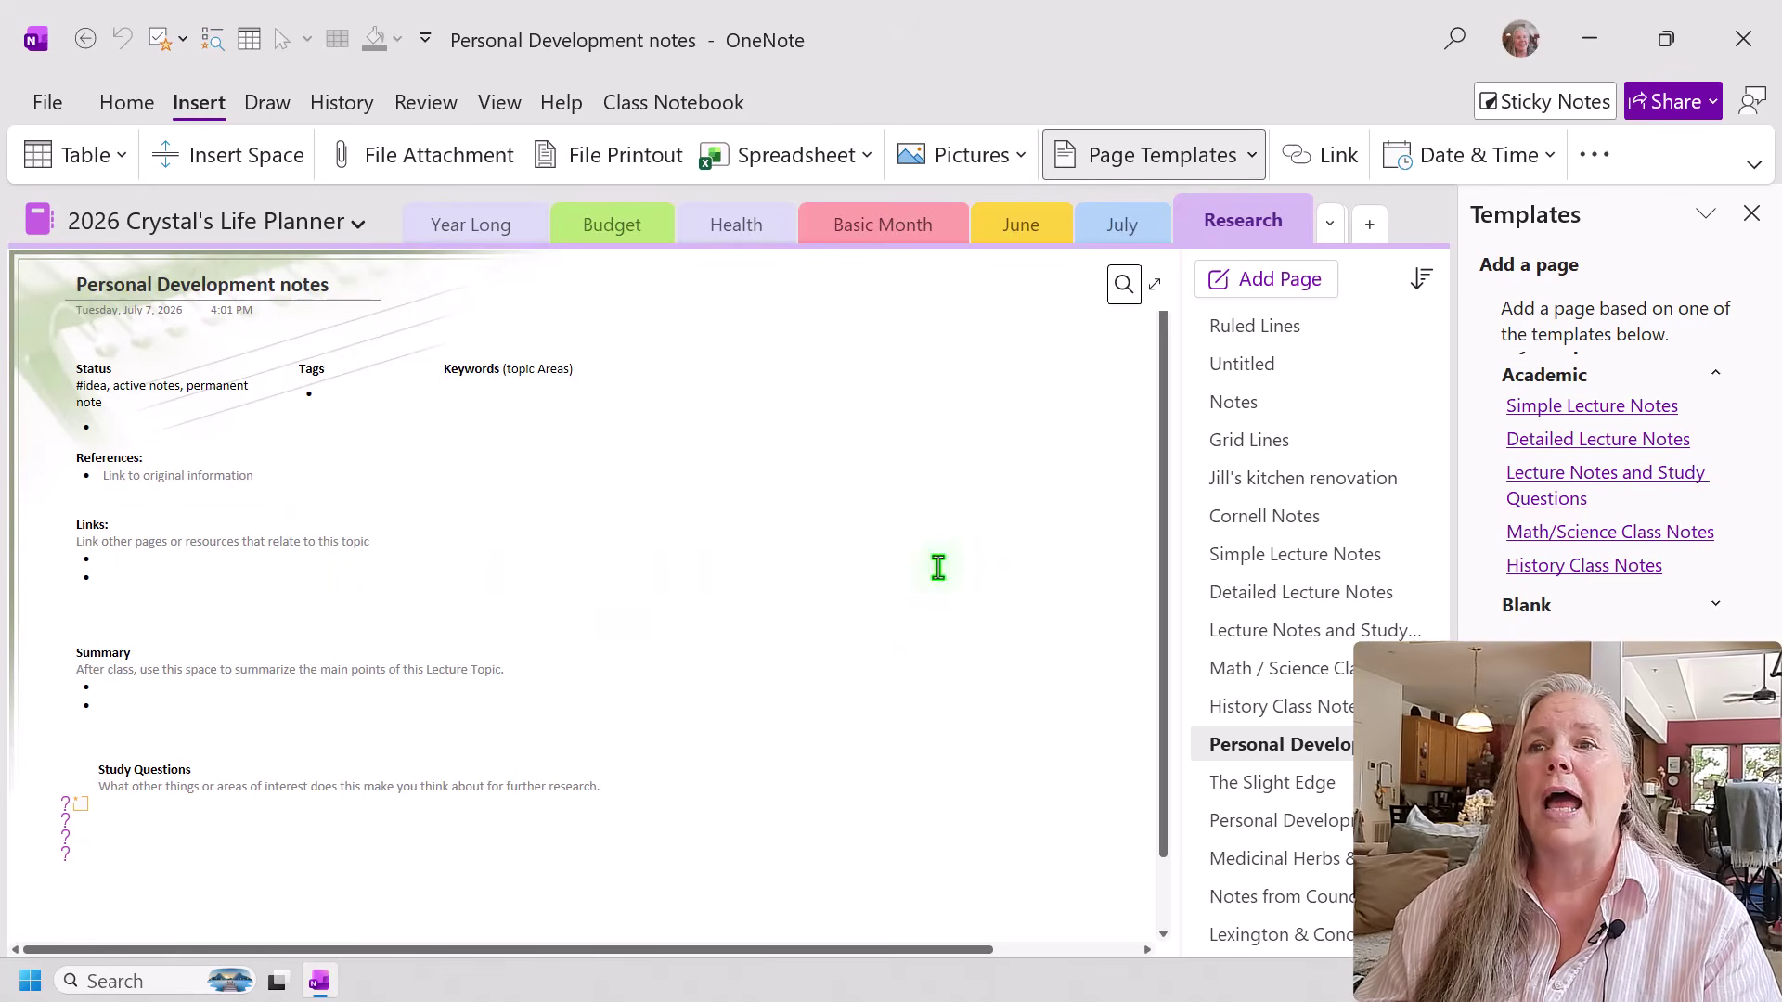
# Open The Slight Edge page and read through its references, links and Summary Key Take Aways.
pyautogui.click(1286, 791)
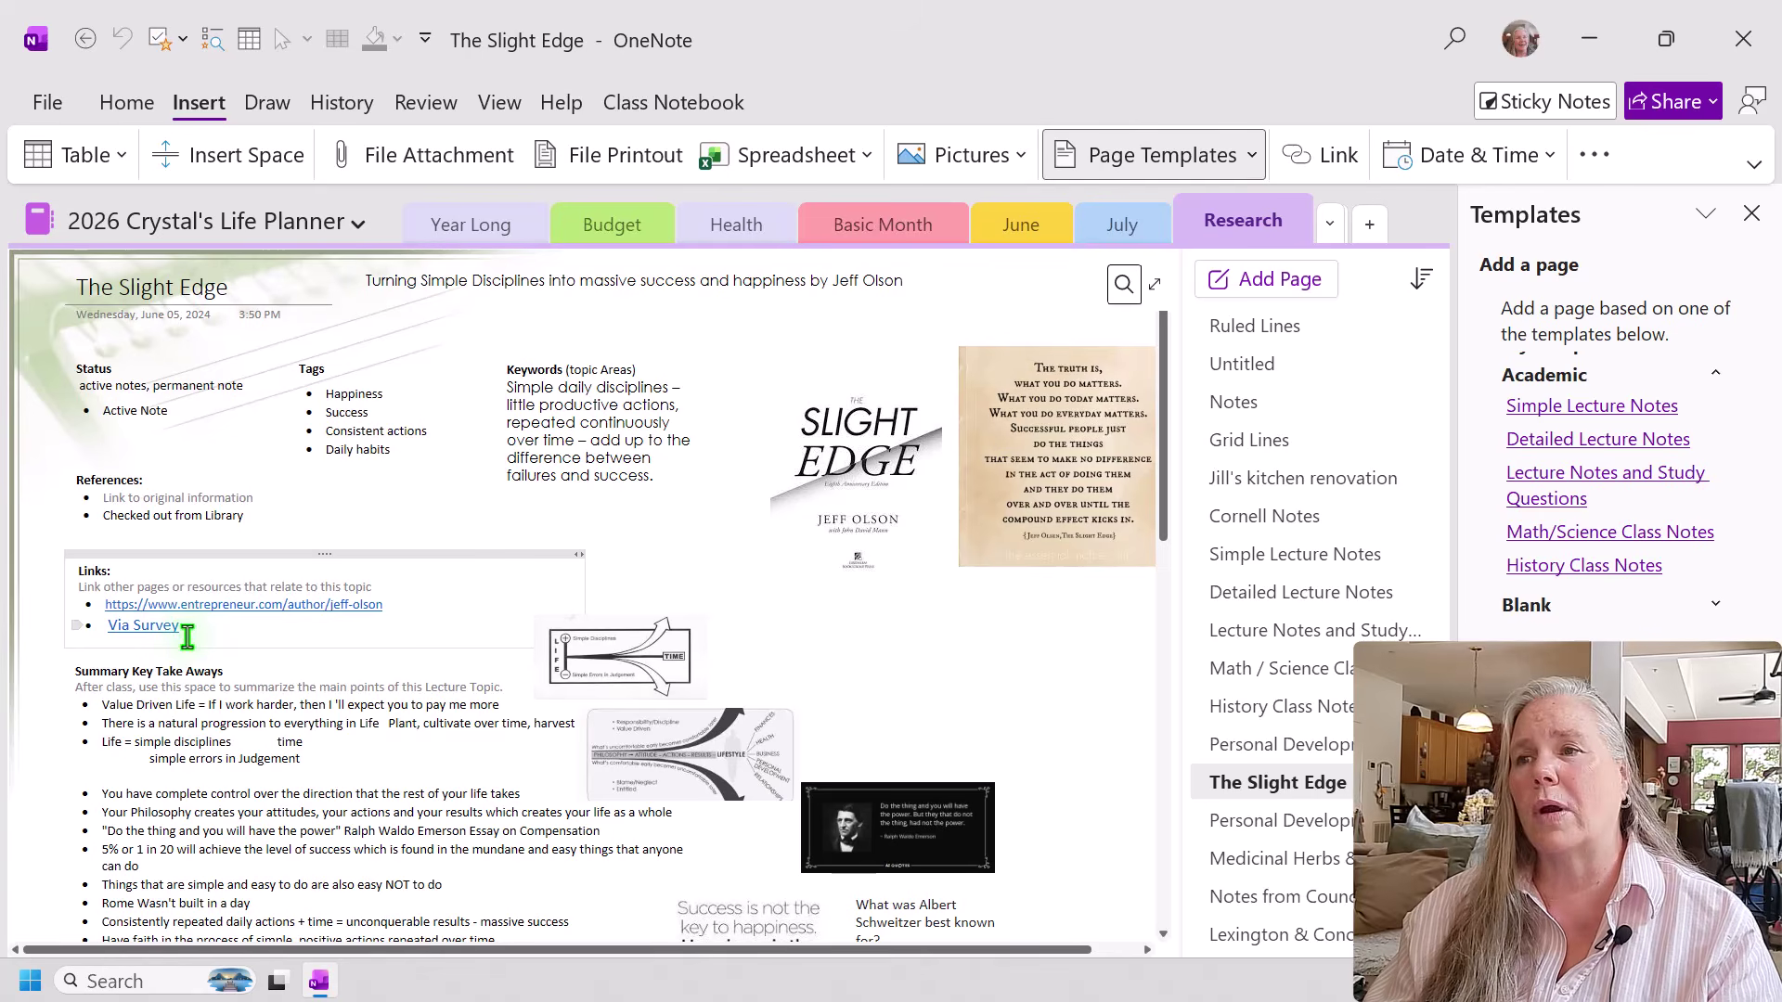
pyautogui.scroll(-1, 194, 647)
pyautogui.scroll(-1, 196, 655)
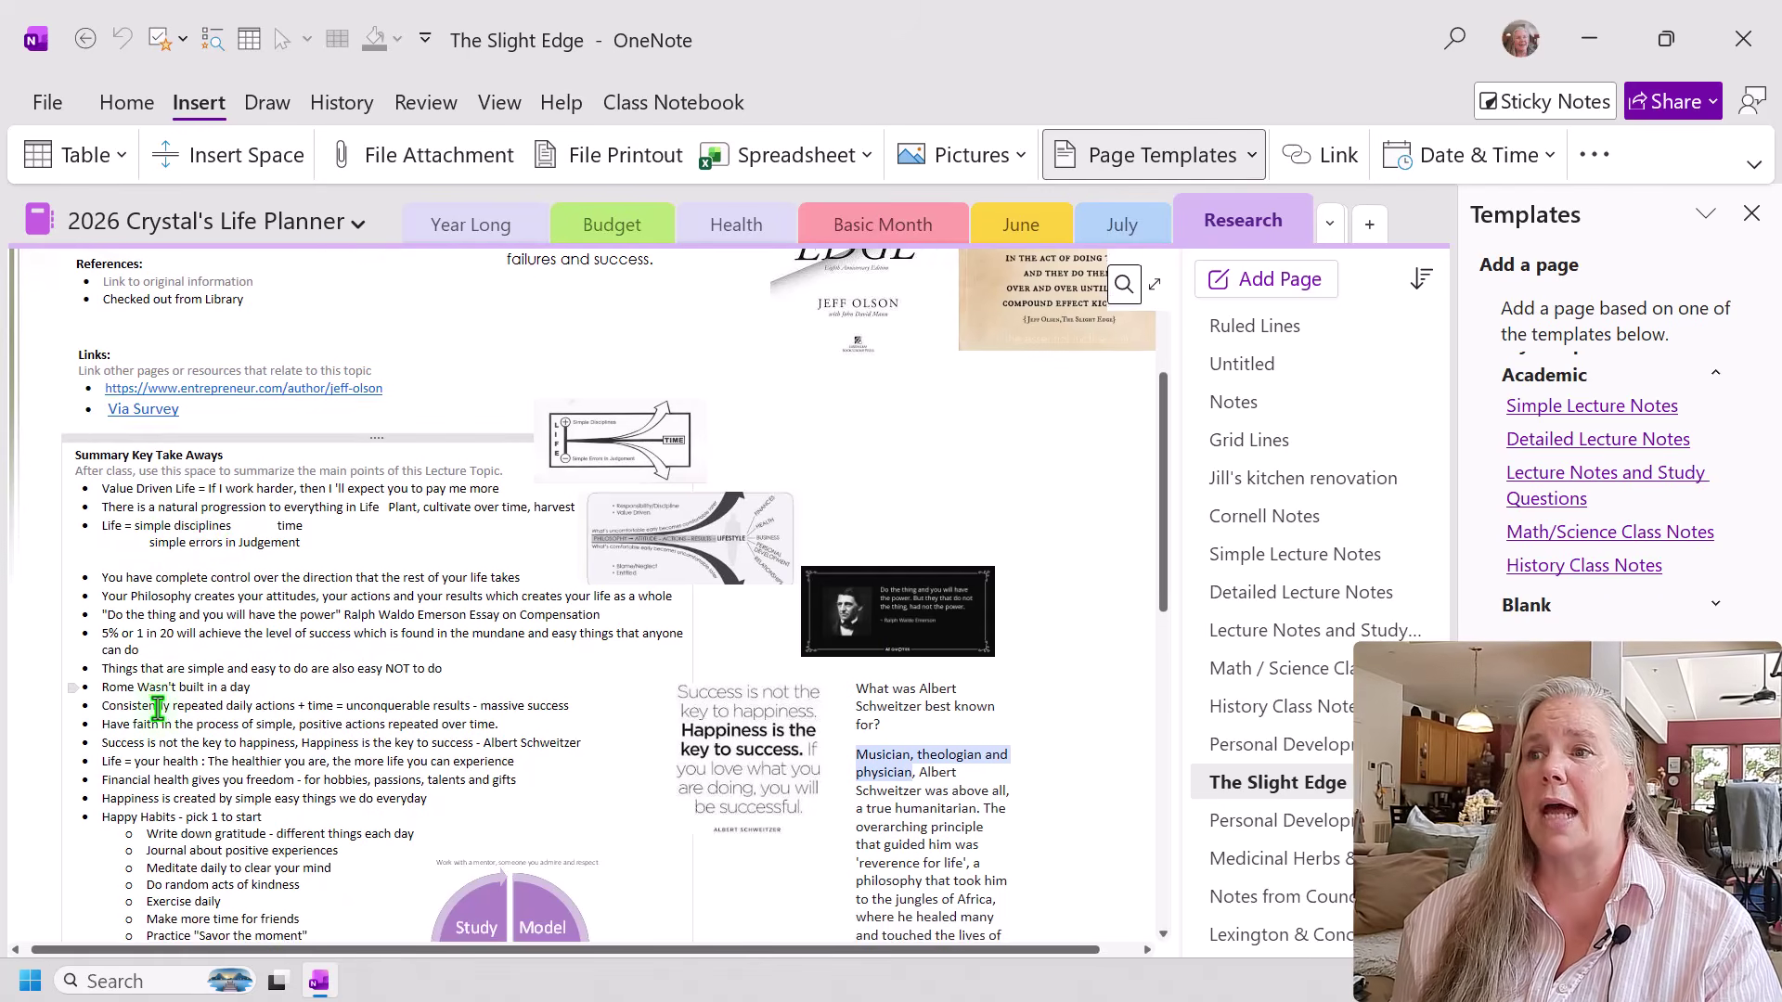
pyautogui.scroll(-3, 158, 709)
pyautogui.scroll(-1, 157, 709)
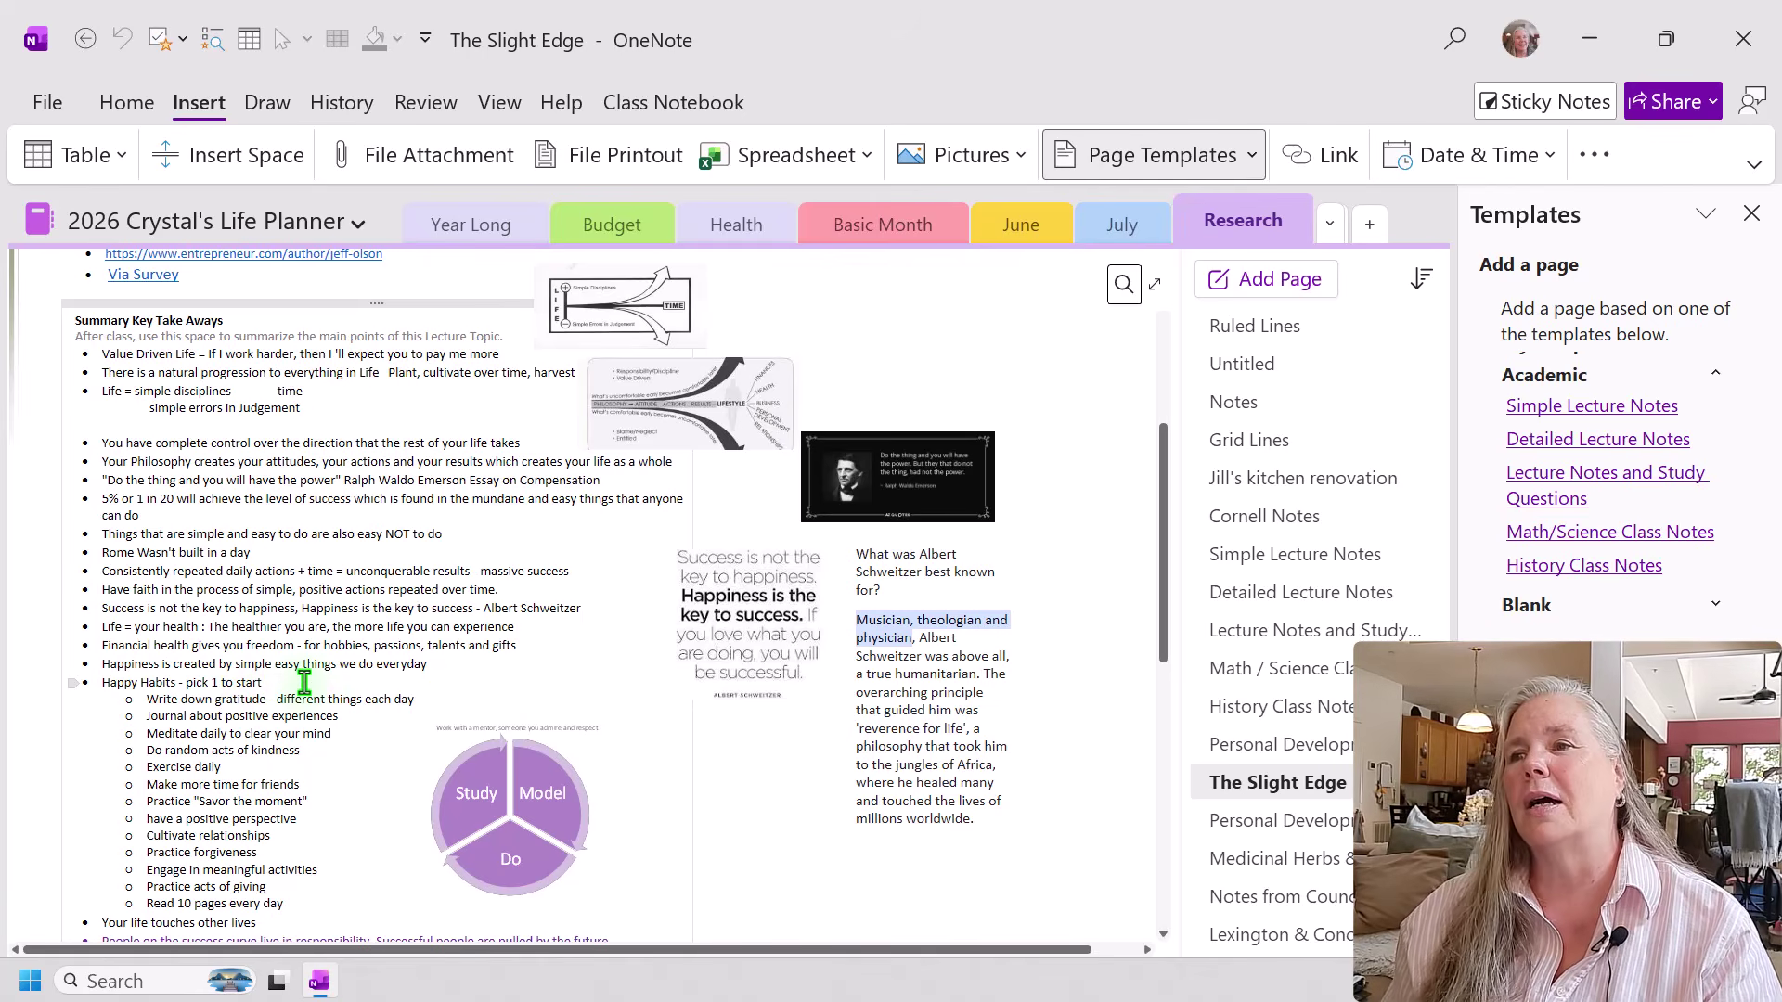
pyautogui.scroll(-1, 304, 683)
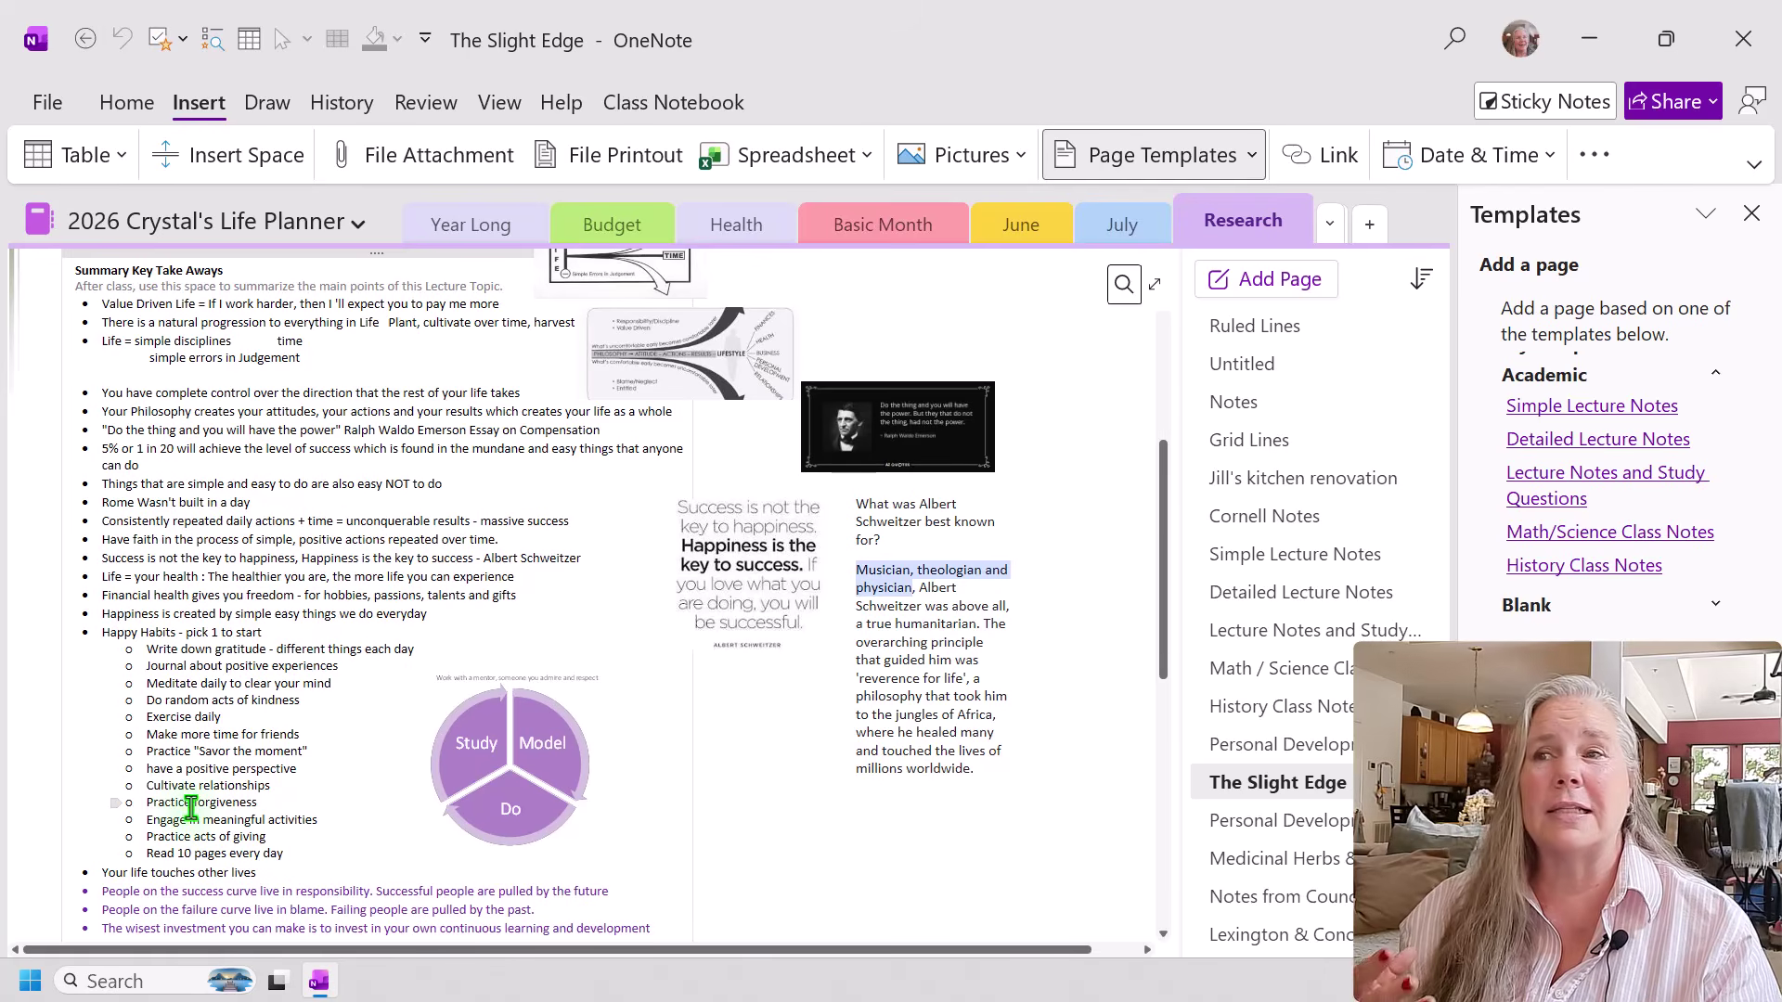
pyautogui.scroll(-4, 190, 808)
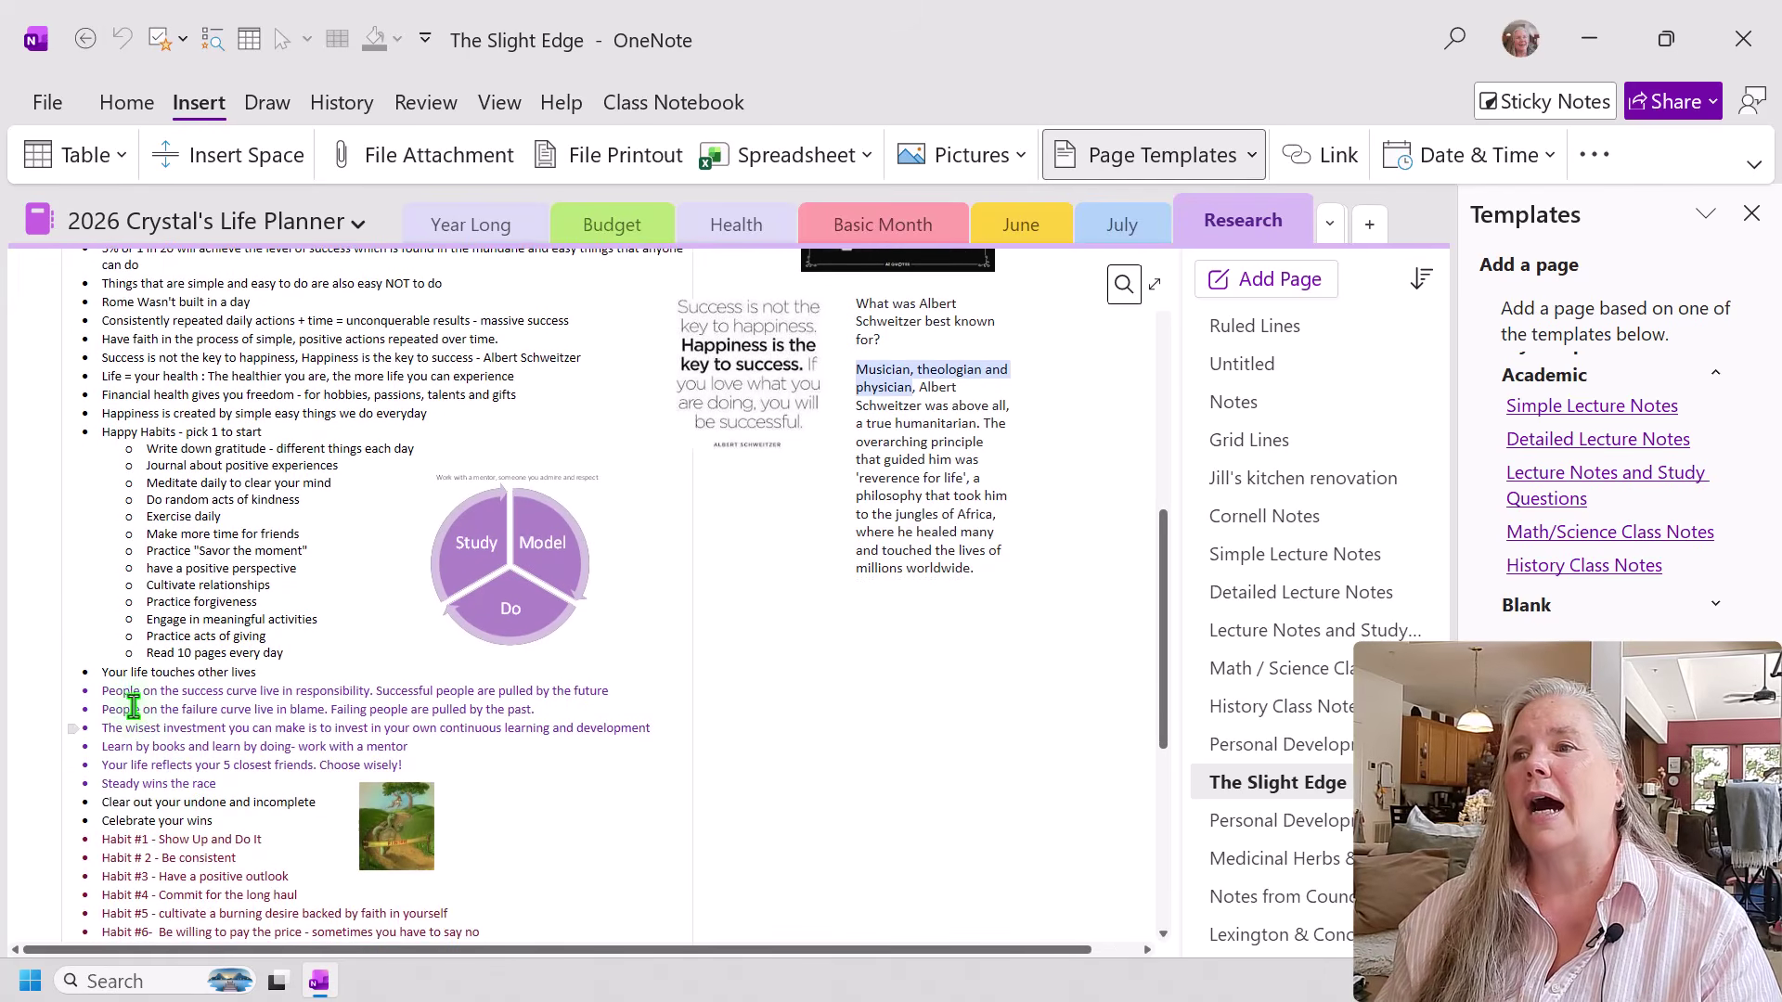
pyautogui.scroll(-2, 132, 707)
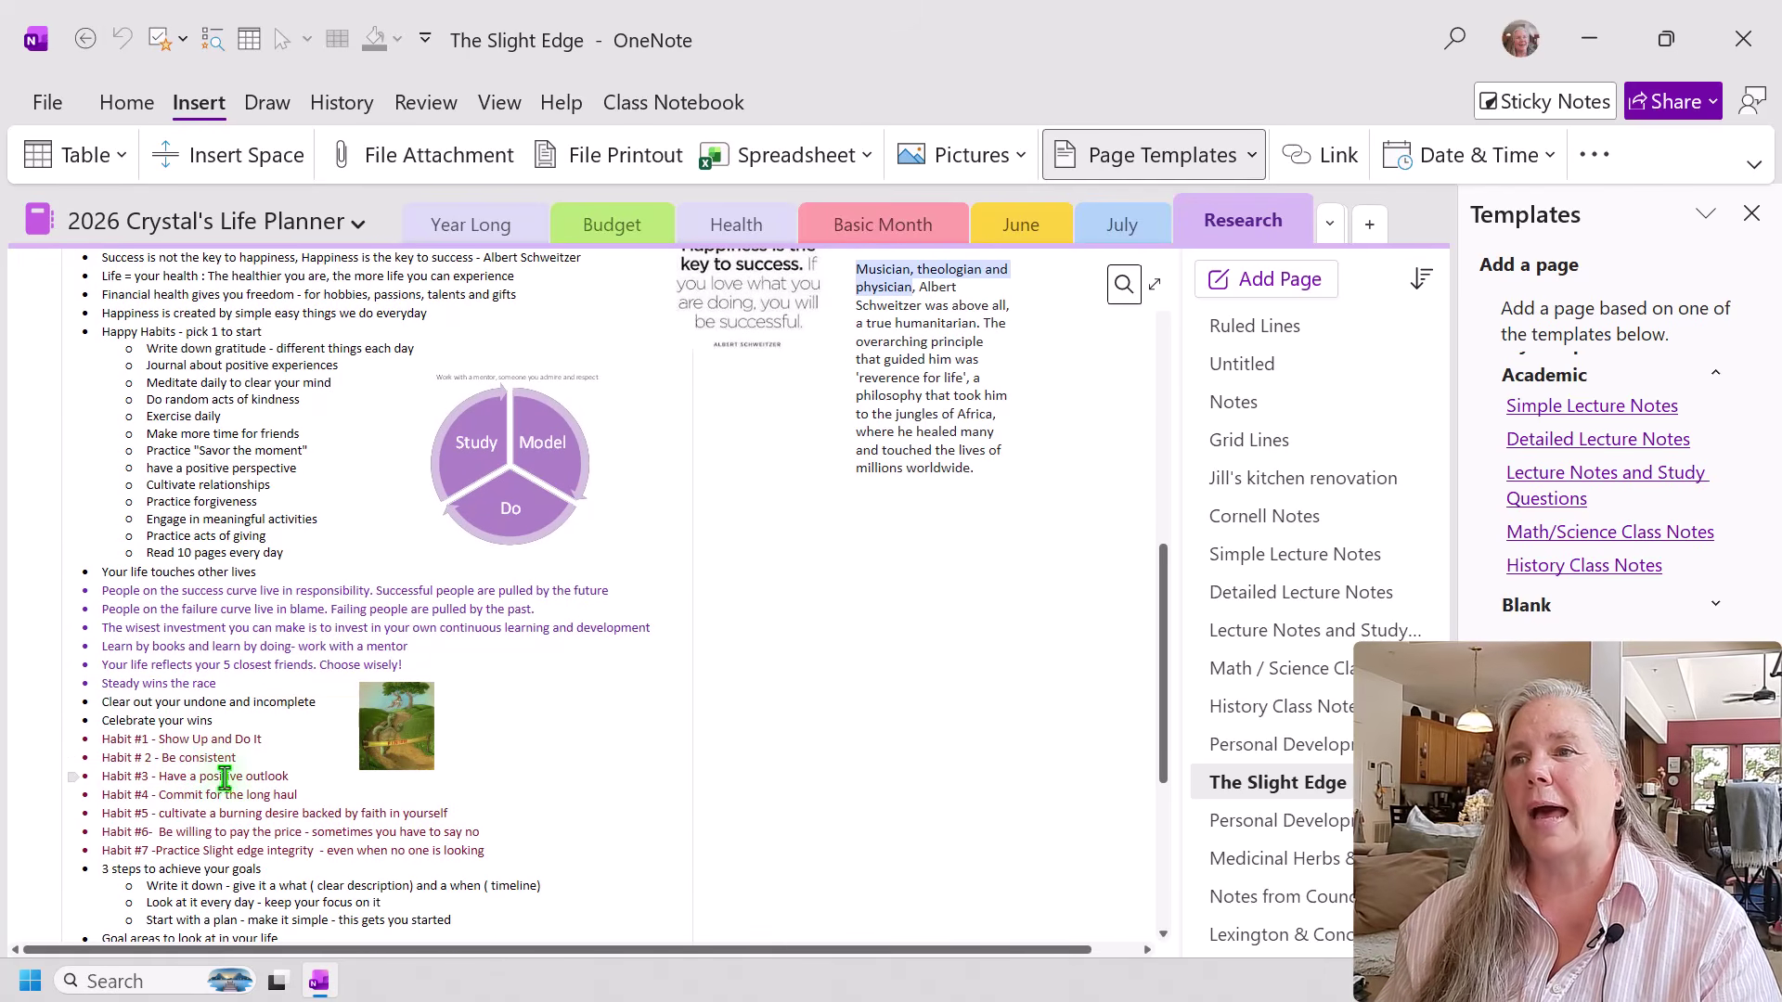
pyautogui.scroll(-4, 221, 780)
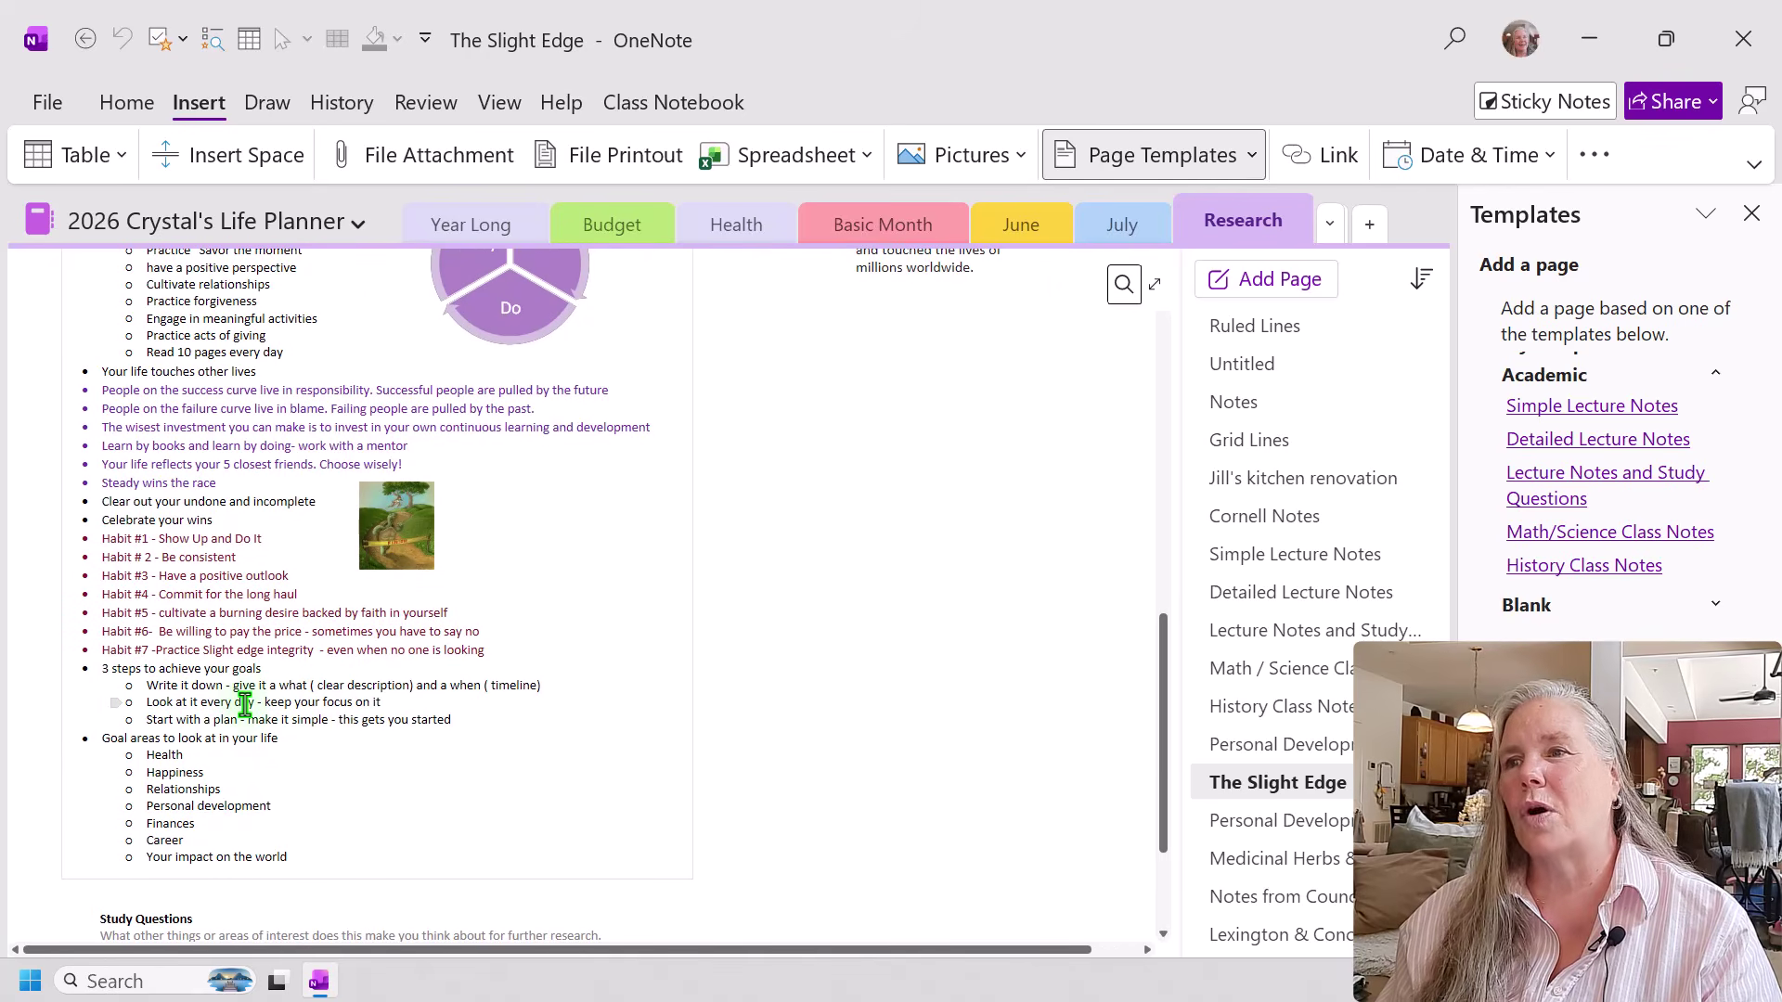
# Examine the diagrams, quote images and book cover placed beside the takeaways on The Slight Edge page.
pyautogui.scroll(5, 390, 728)
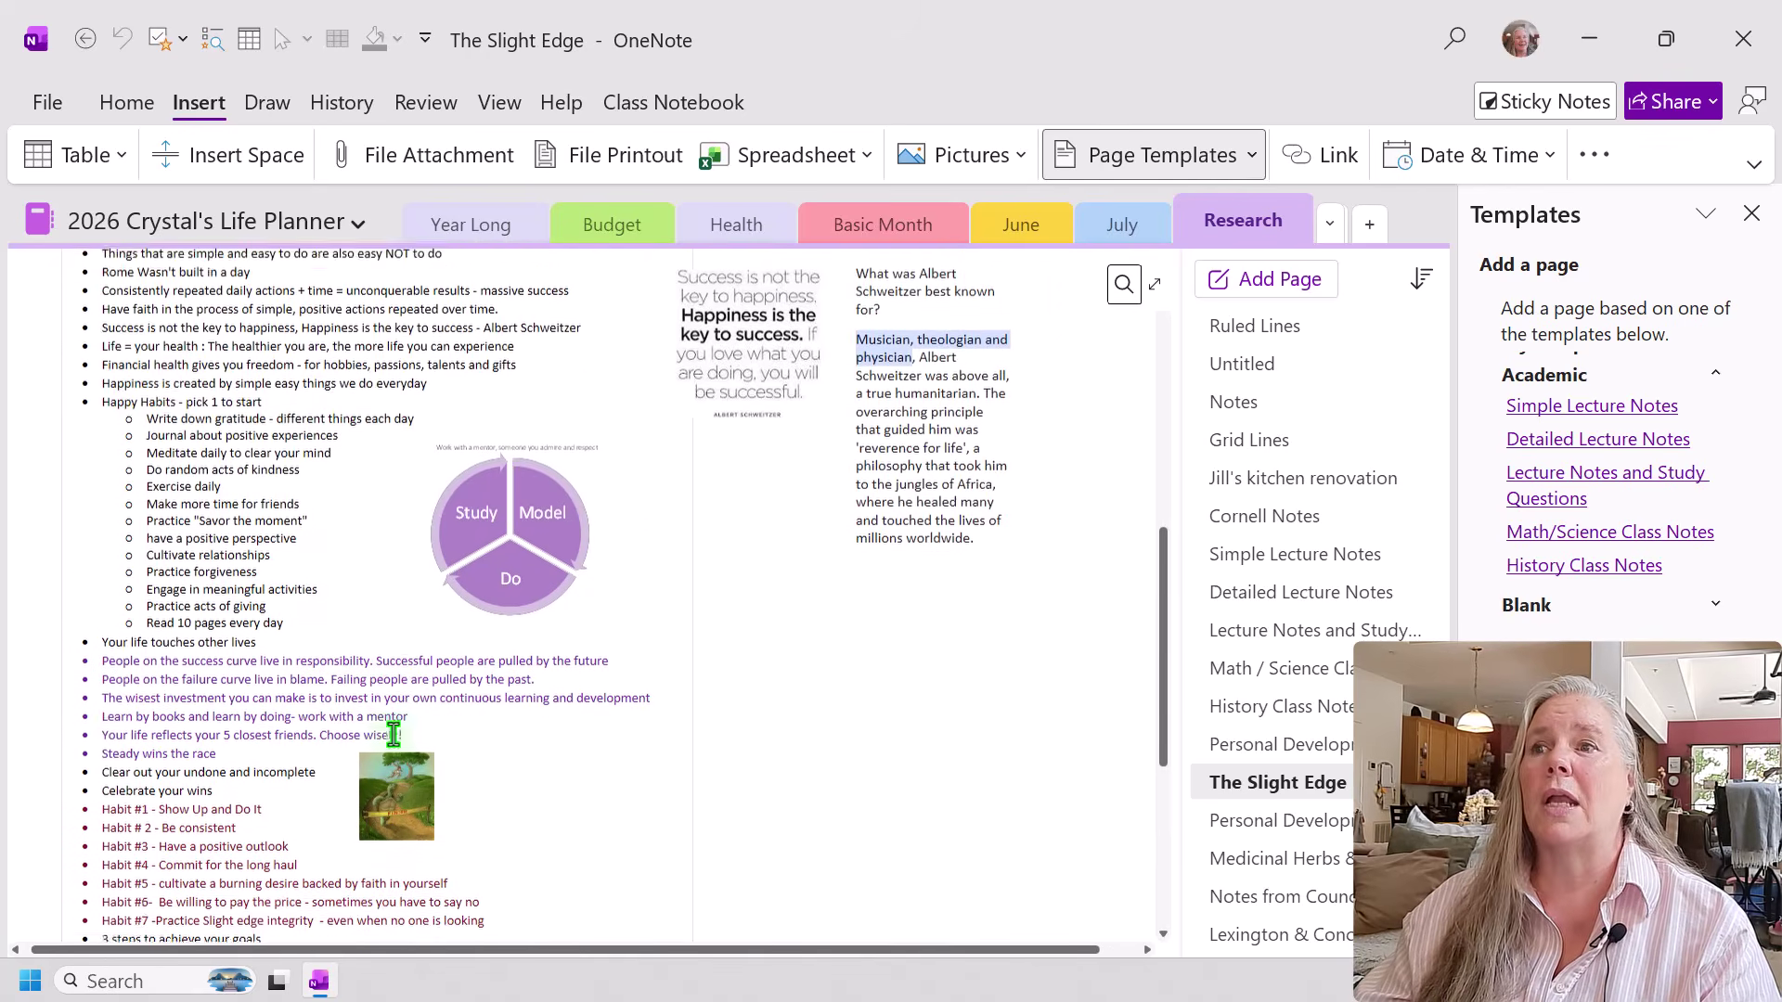
pyautogui.scroll(3, 393, 734)
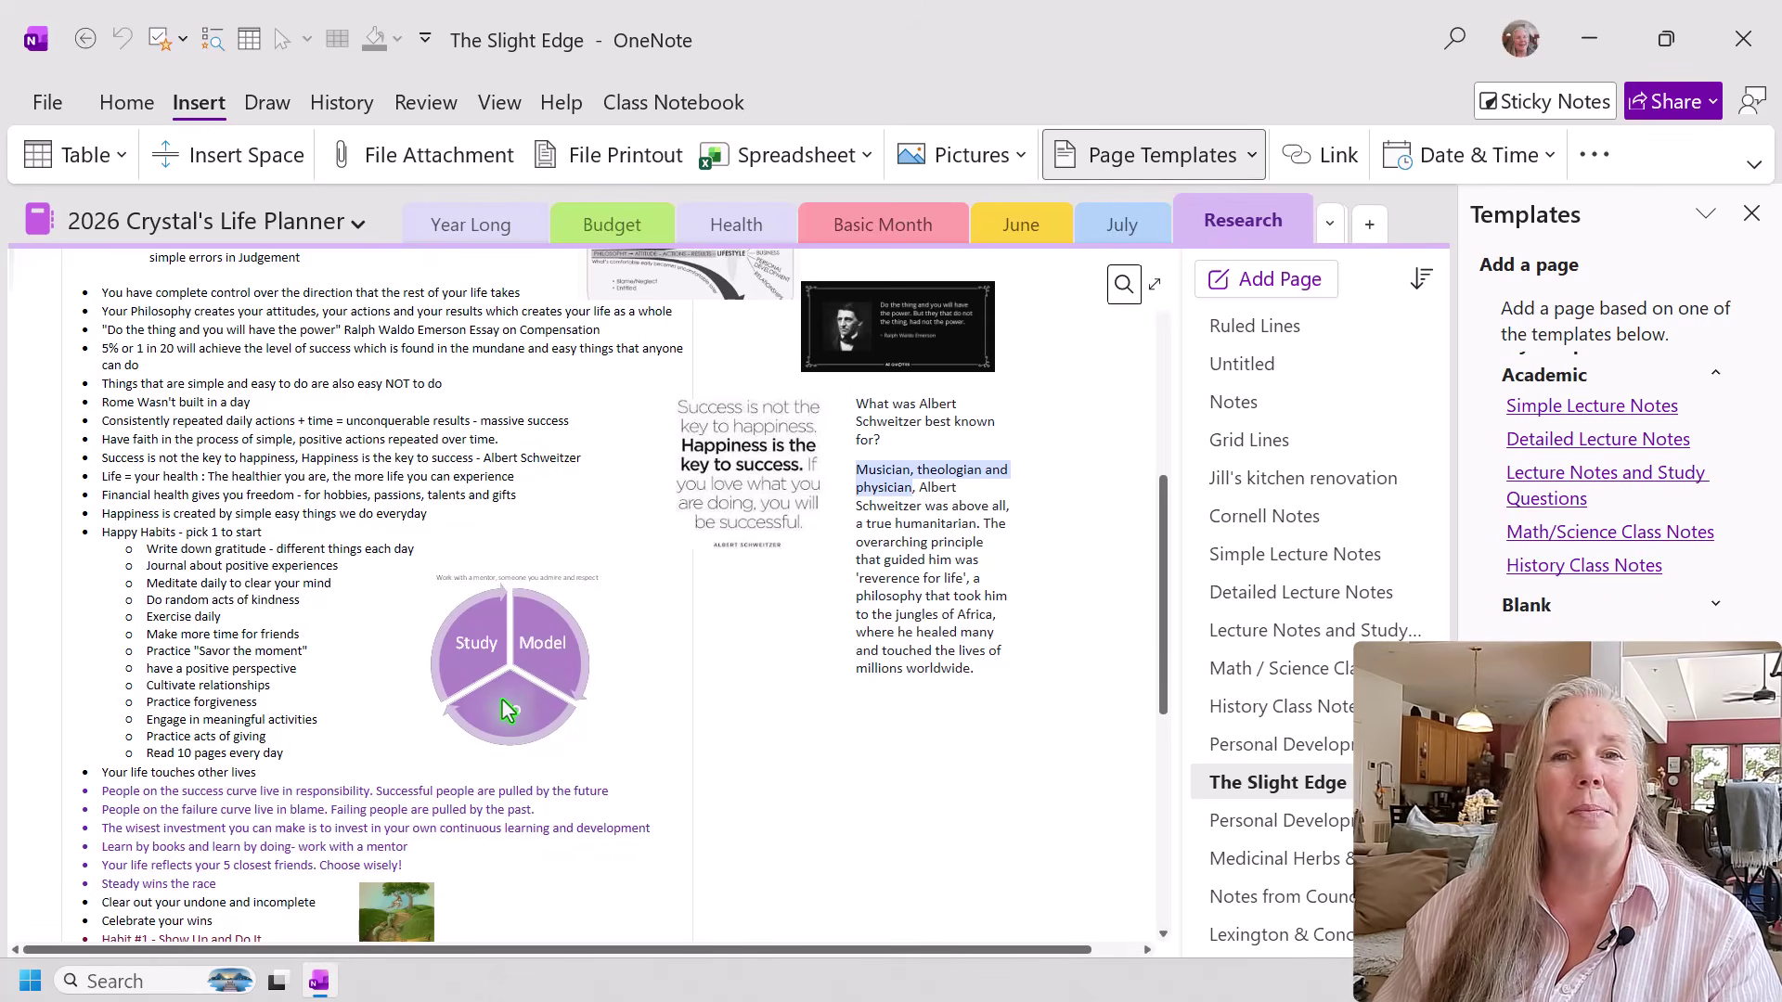
pyautogui.scroll(2, 498, 712)
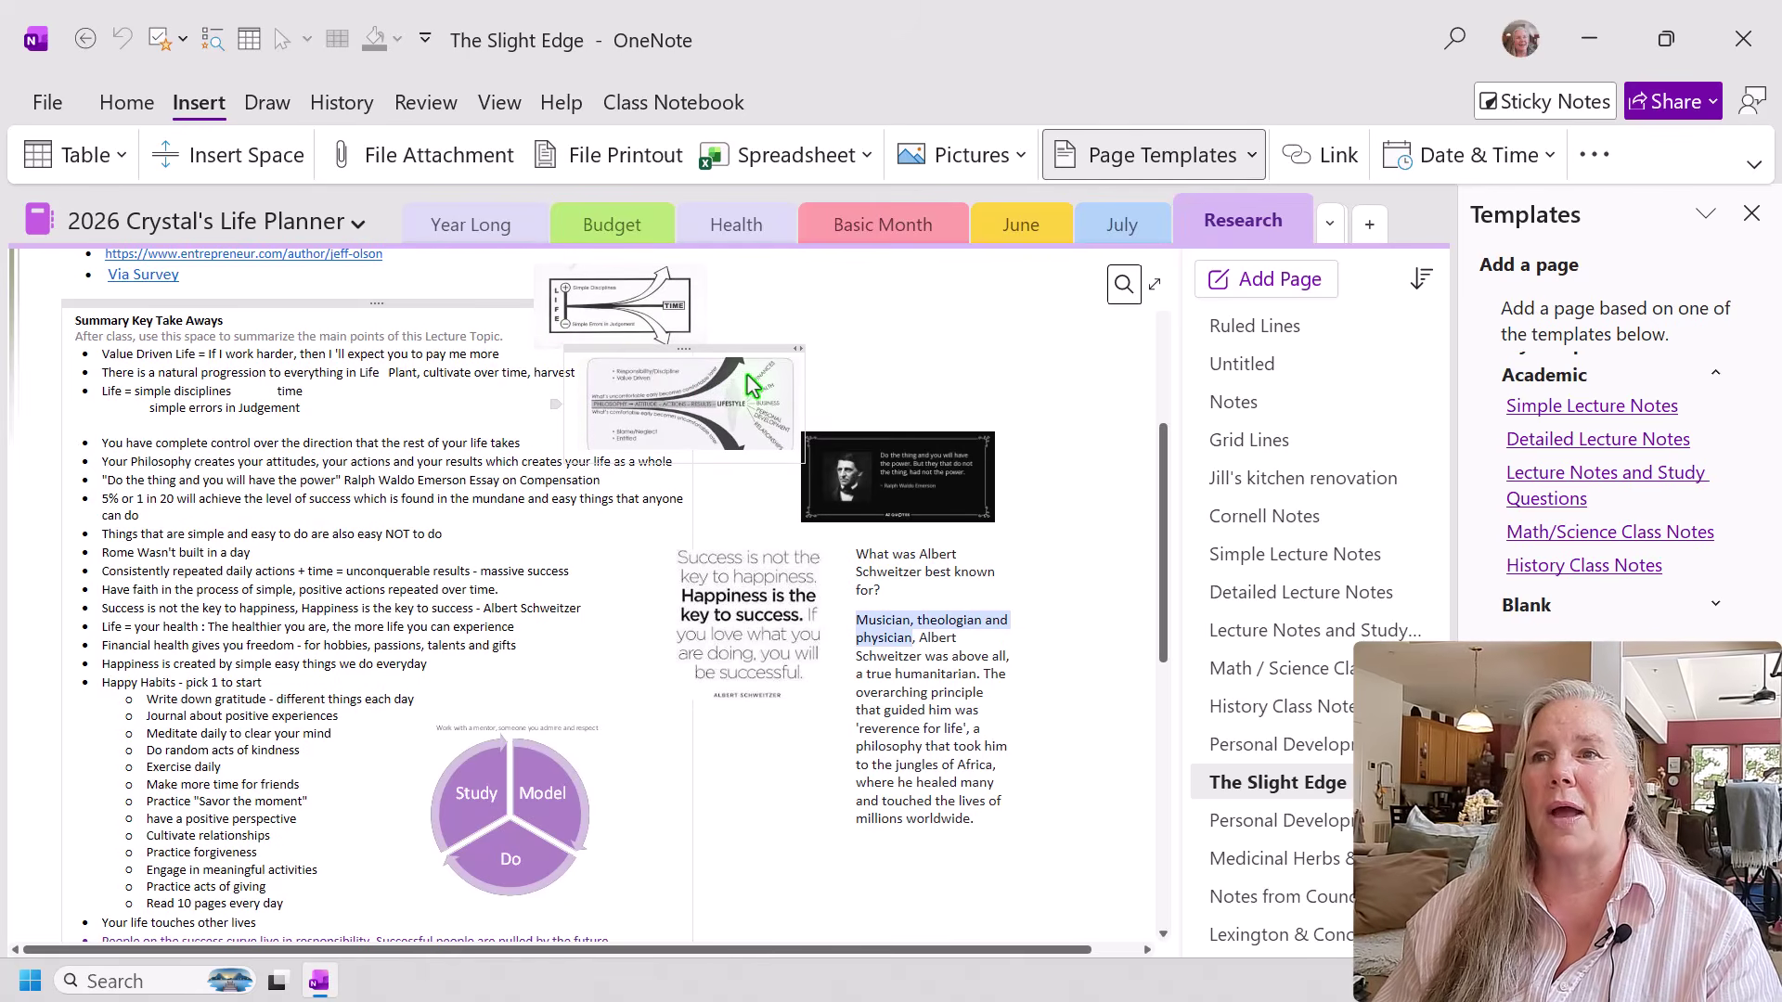
pyautogui.scroll(1, 664, 432)
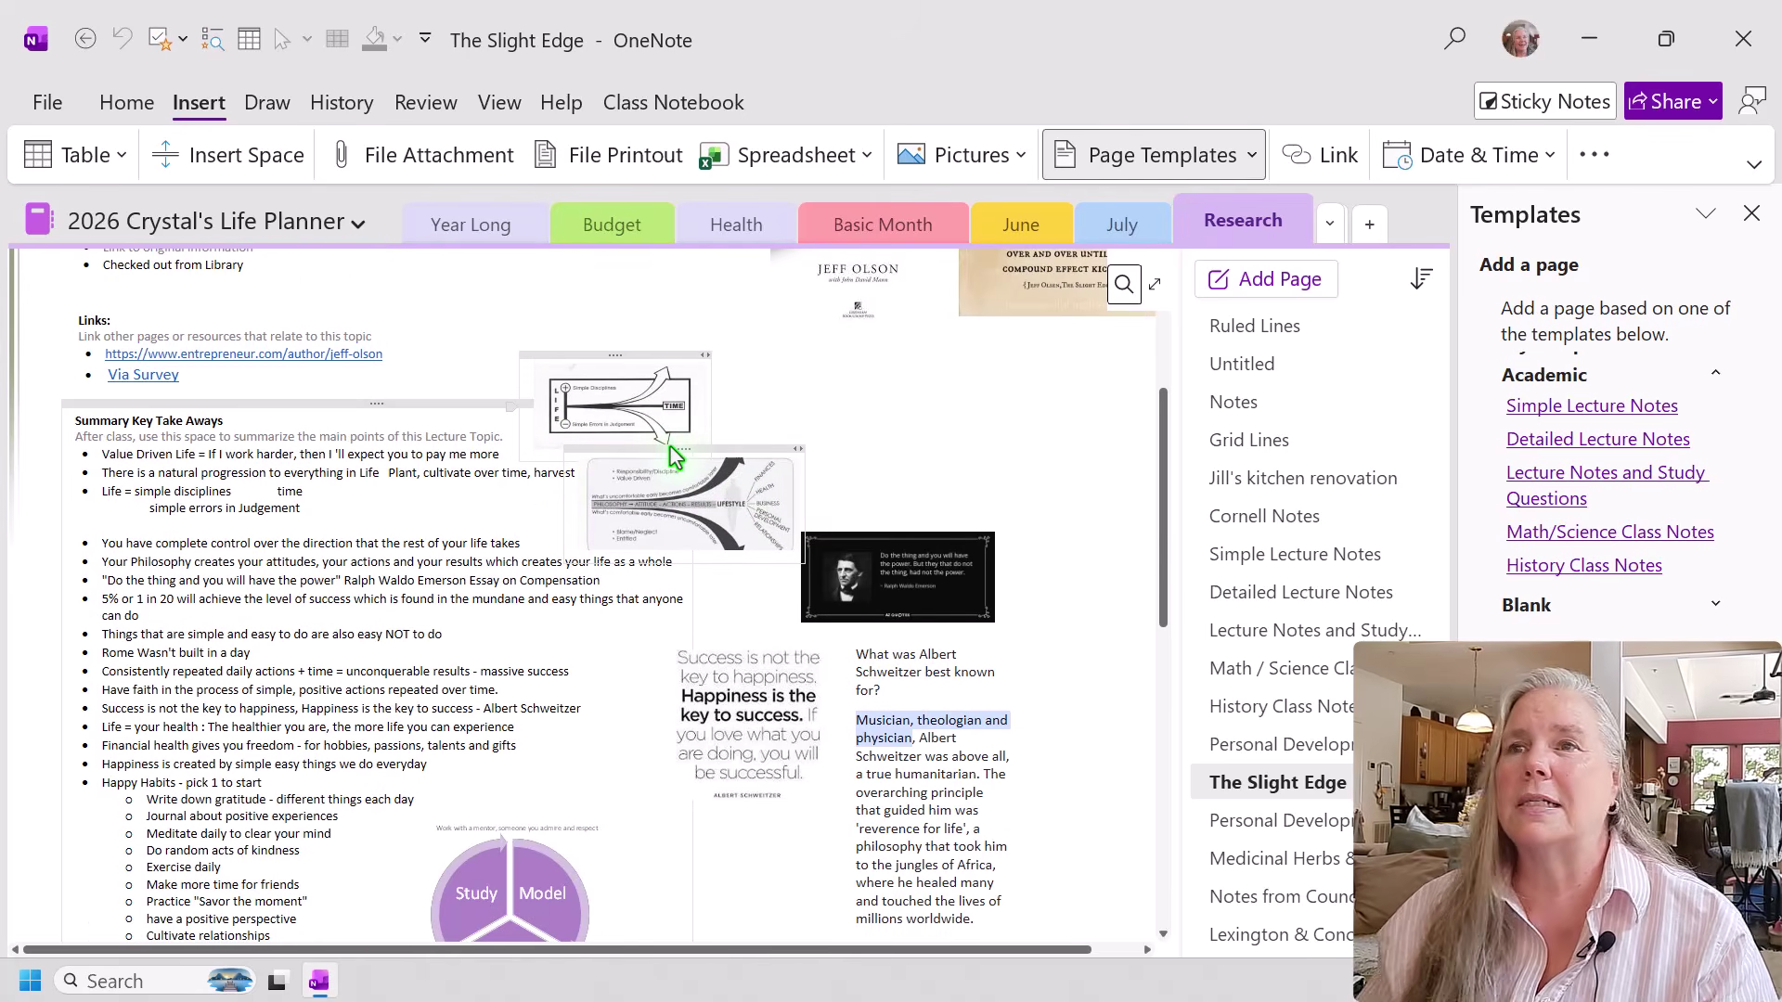
pyautogui.scroll(-1, 675, 454)
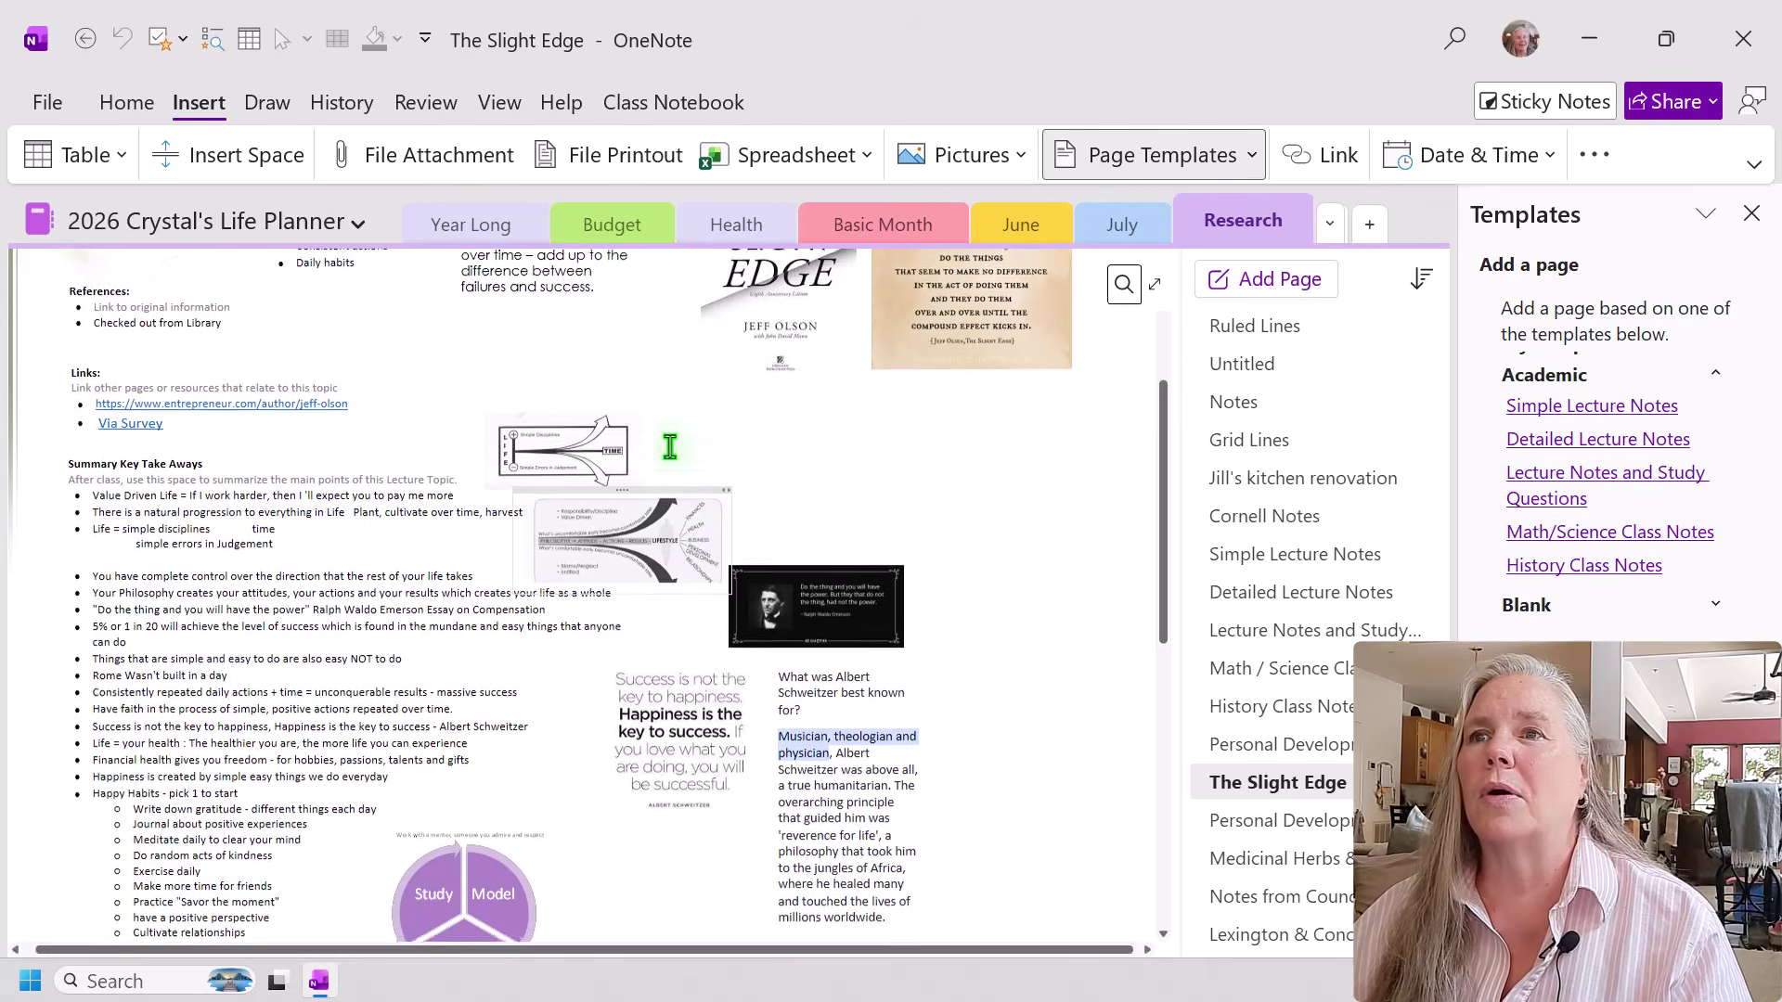
pyautogui.scroll(2, 672, 442)
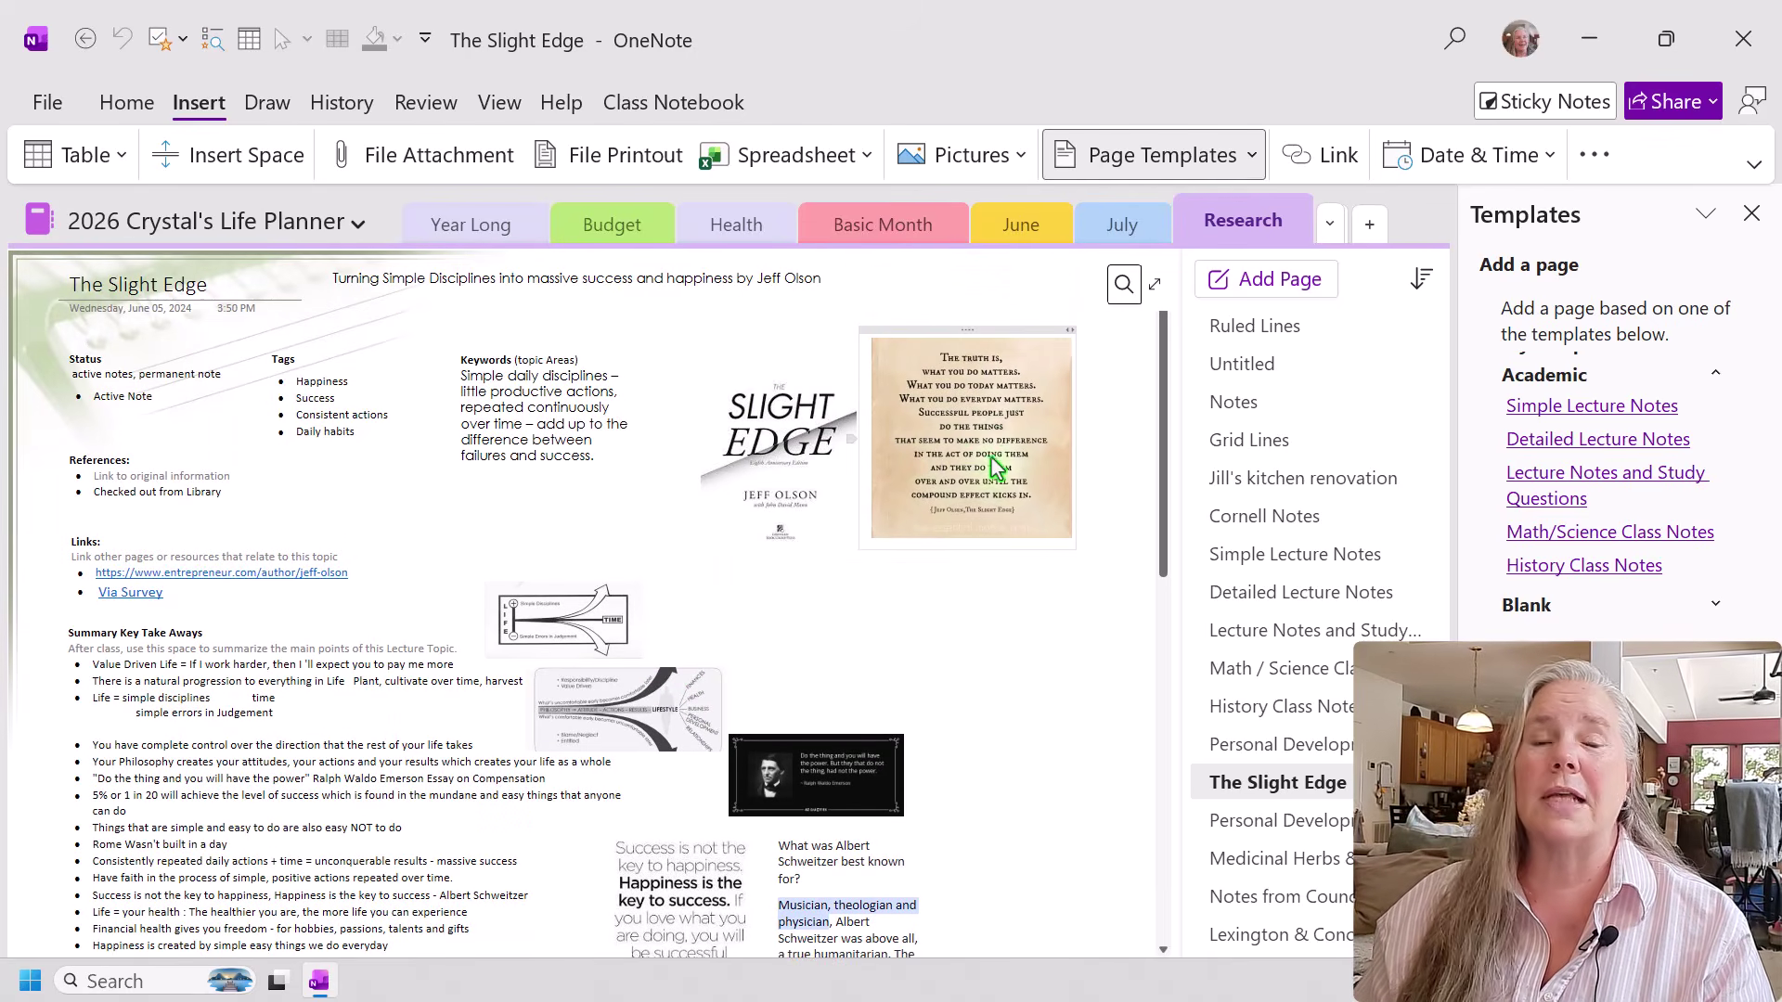
# Examine the Study Questions at the end of The Slight Edge page and return to its Links area and beginning.
pyautogui.scroll(-3, 965, 501)
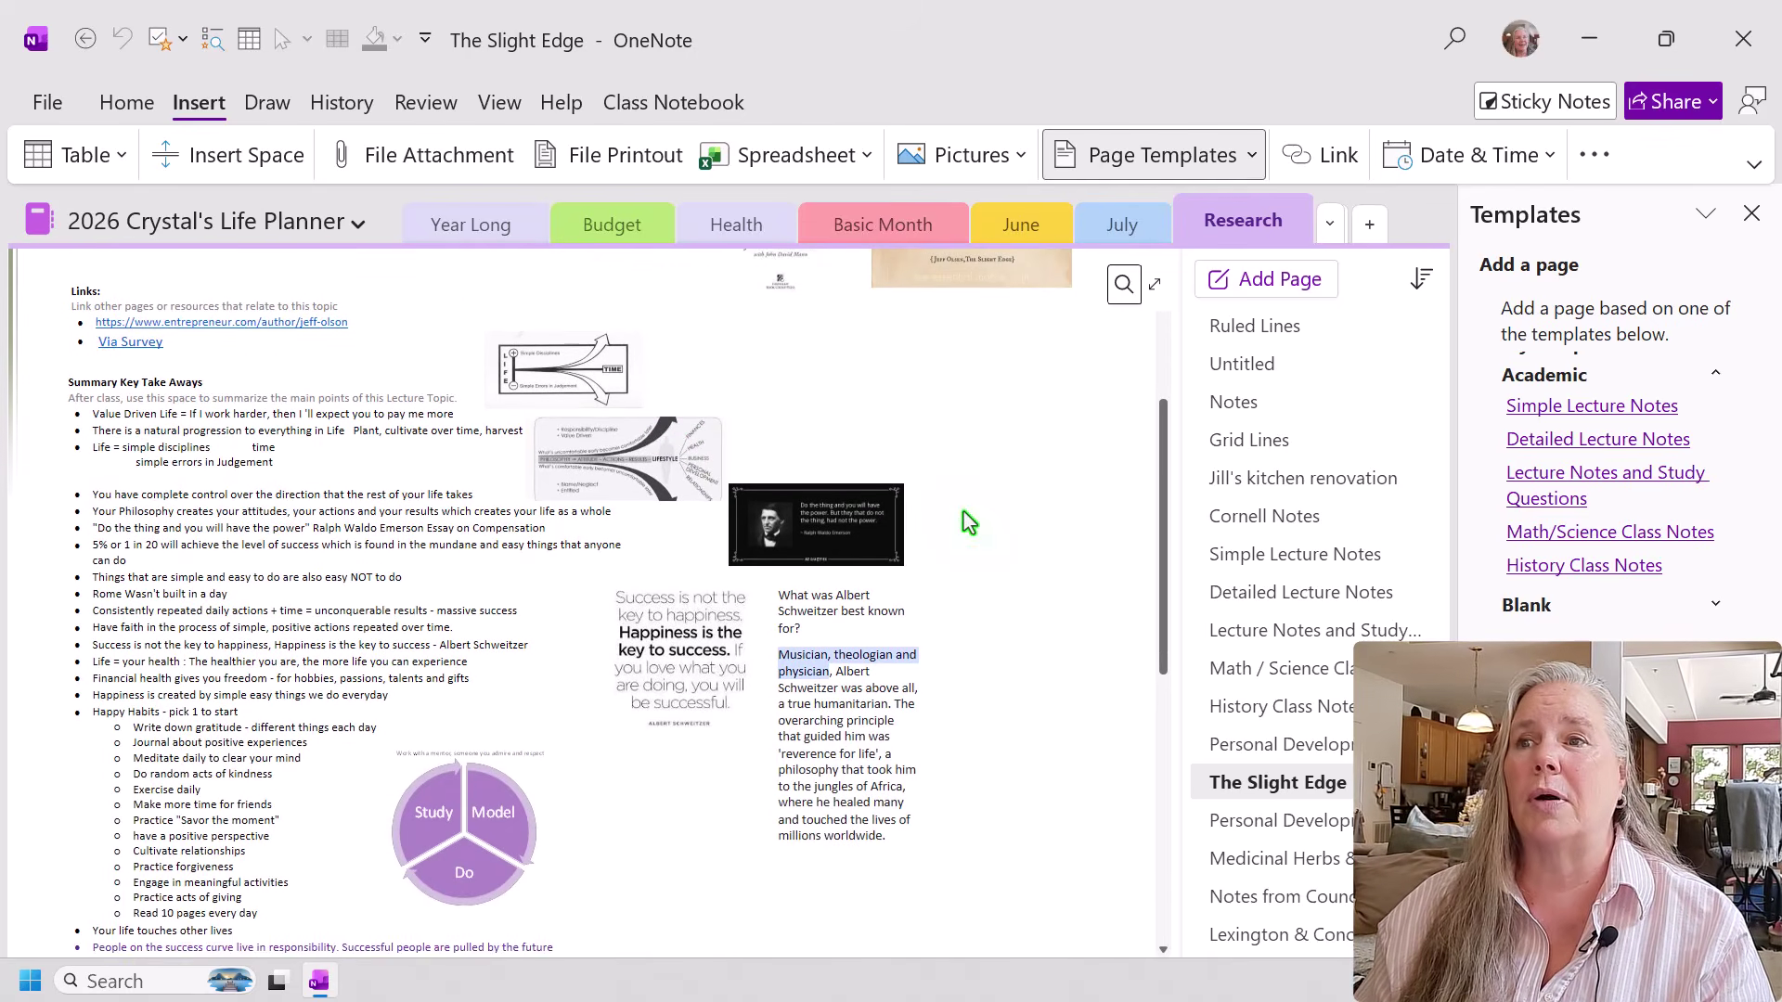
pyautogui.scroll(-5, 969, 523)
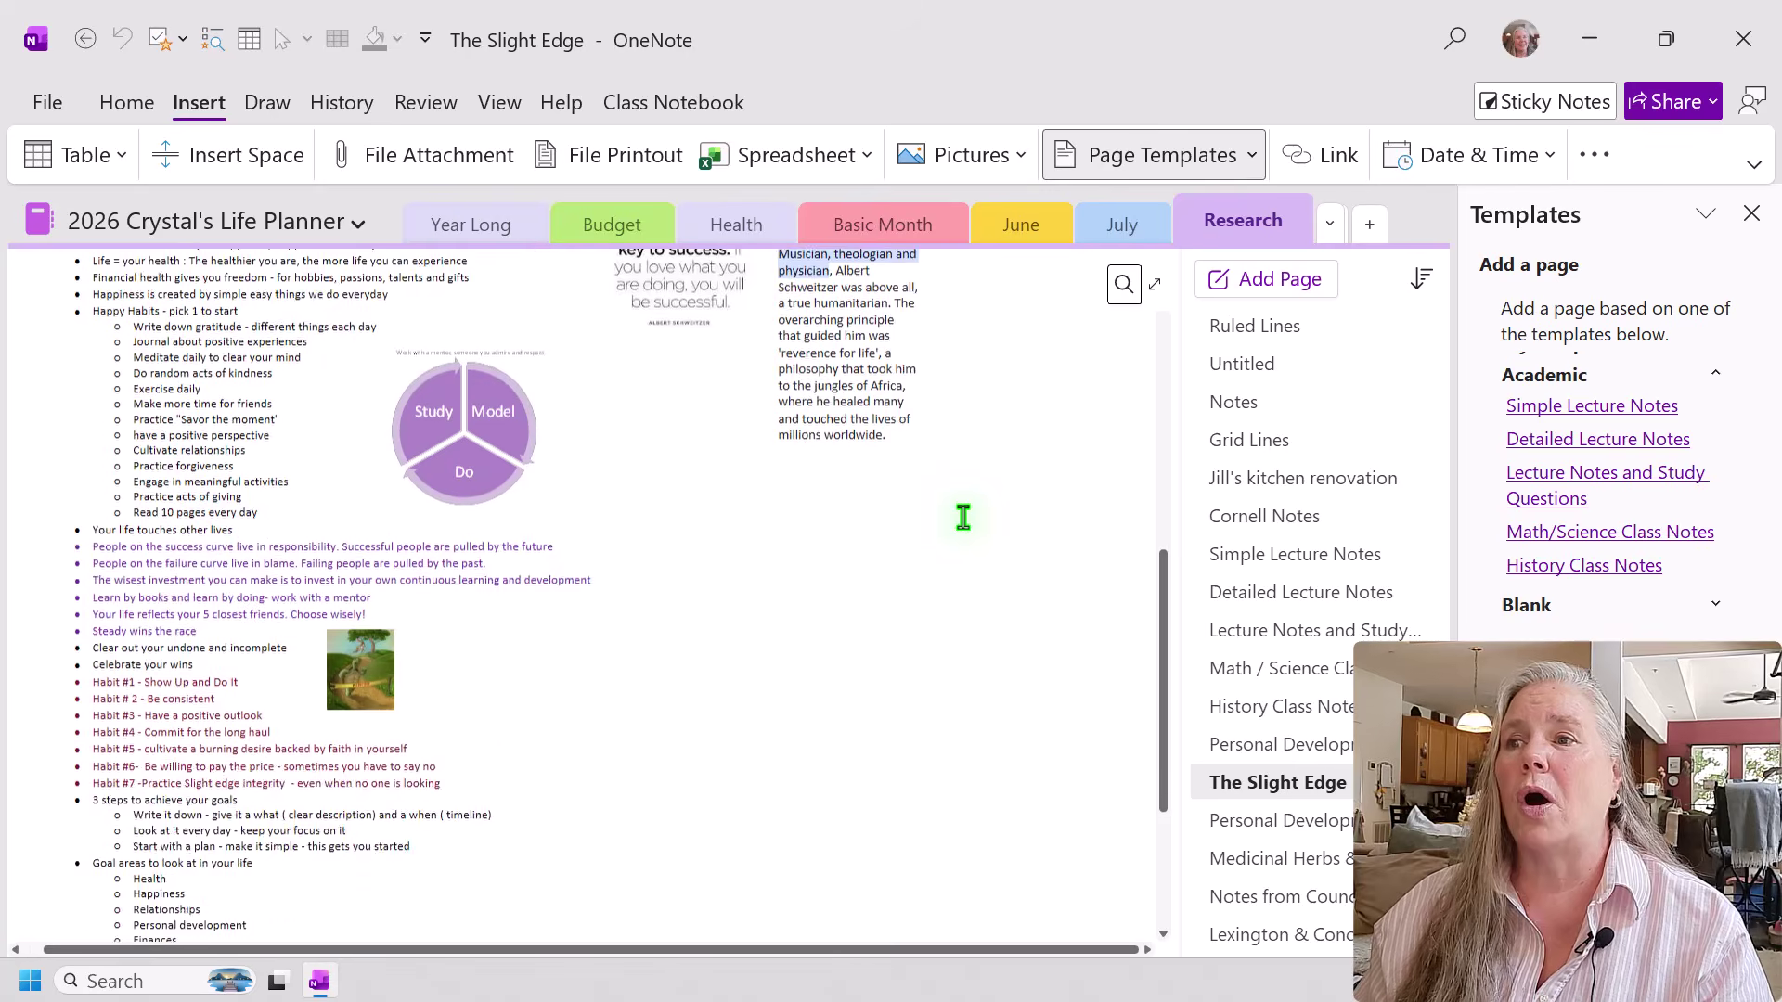
pyautogui.scroll(-6, 963, 517)
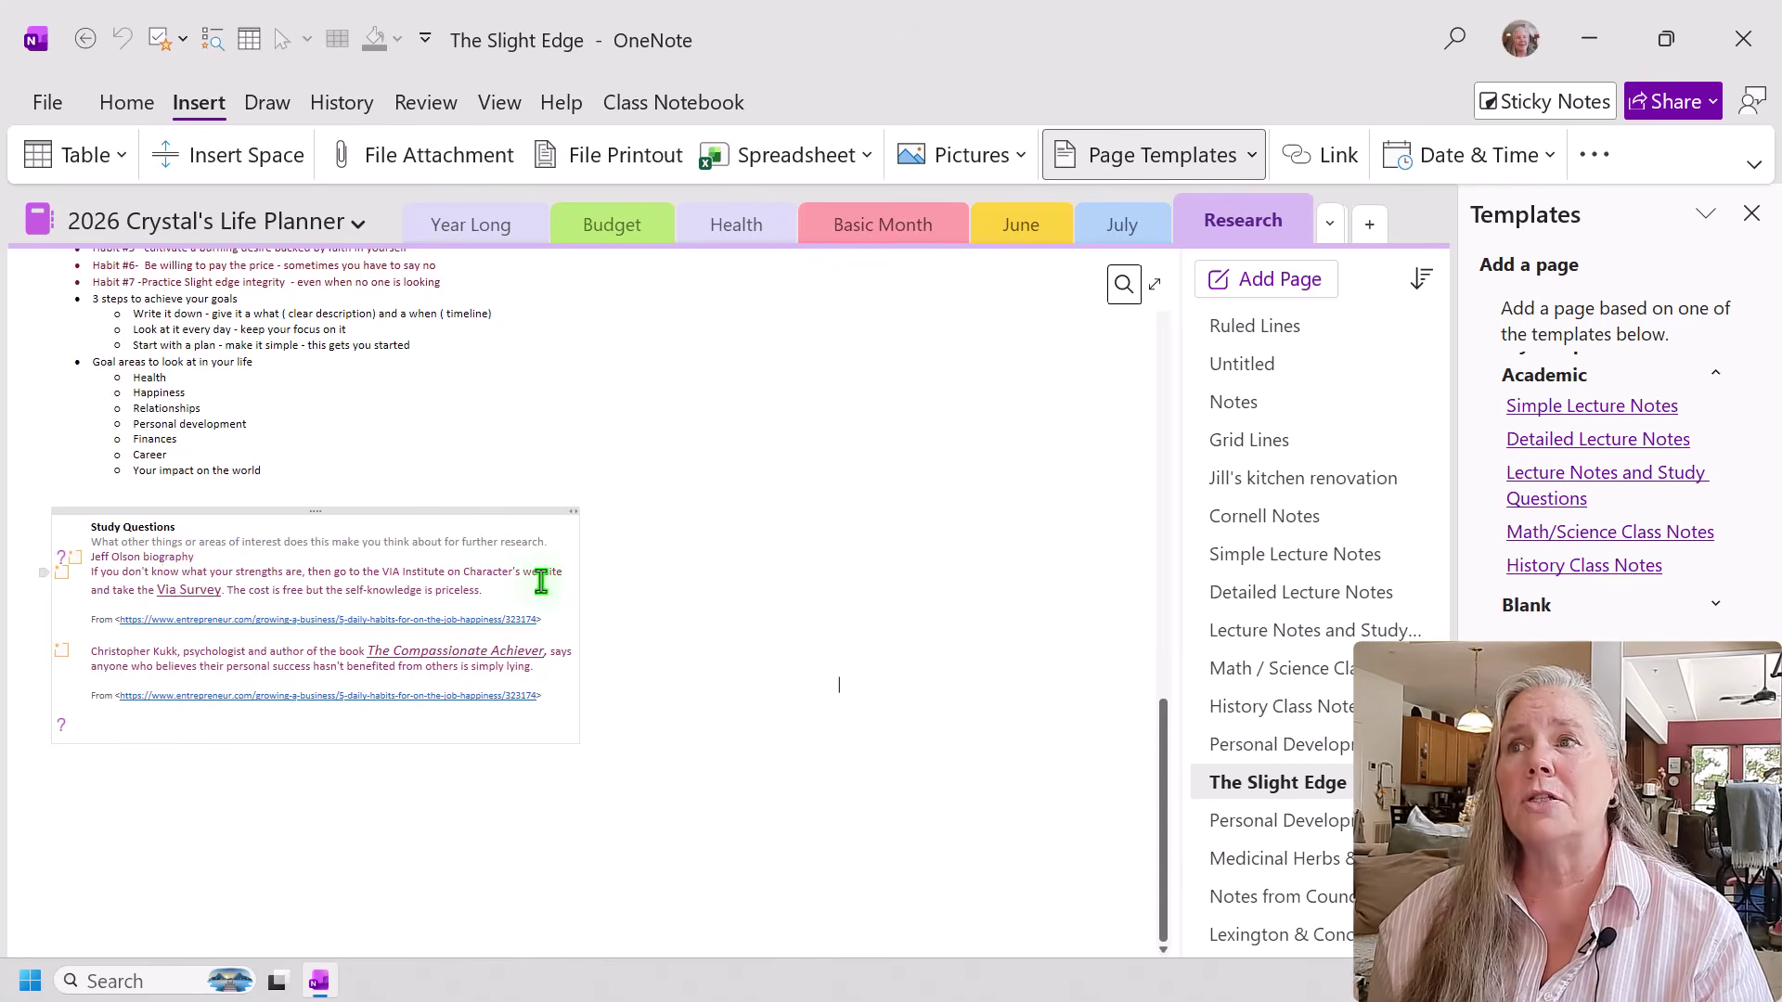
pyautogui.scroll(8, 493, 548)
pyautogui.scroll(4, 492, 548)
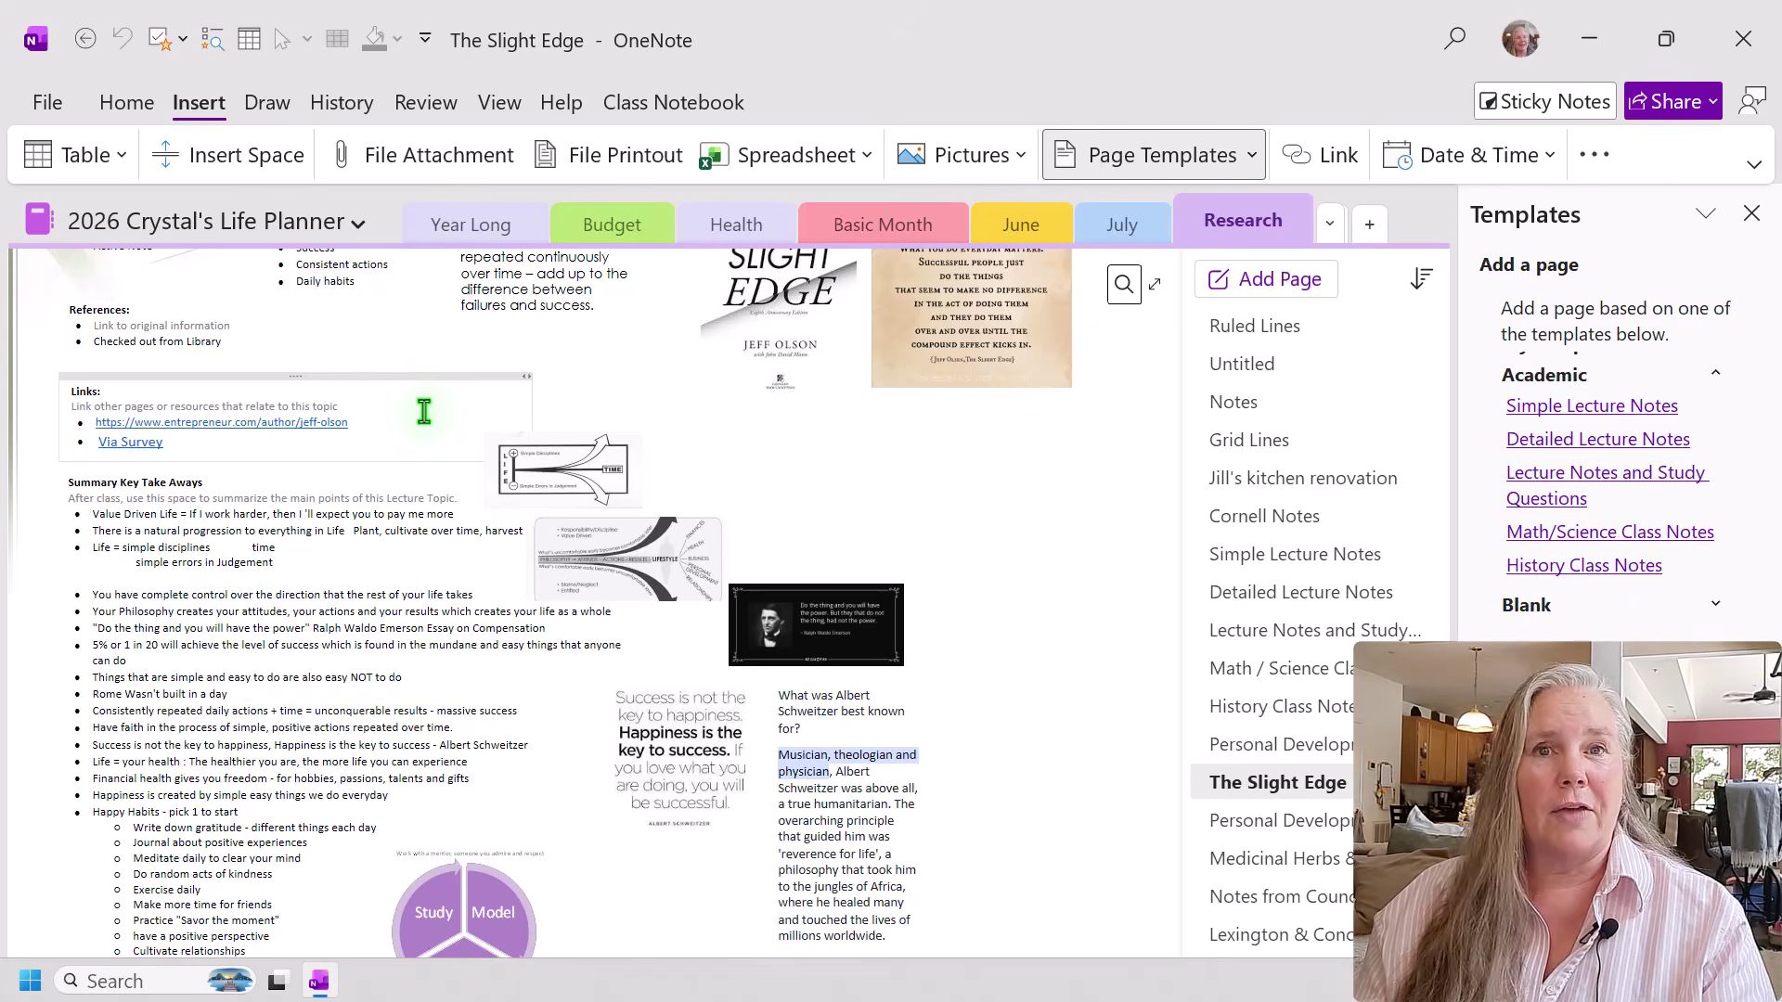
pyautogui.scroll(2, 864, 484)
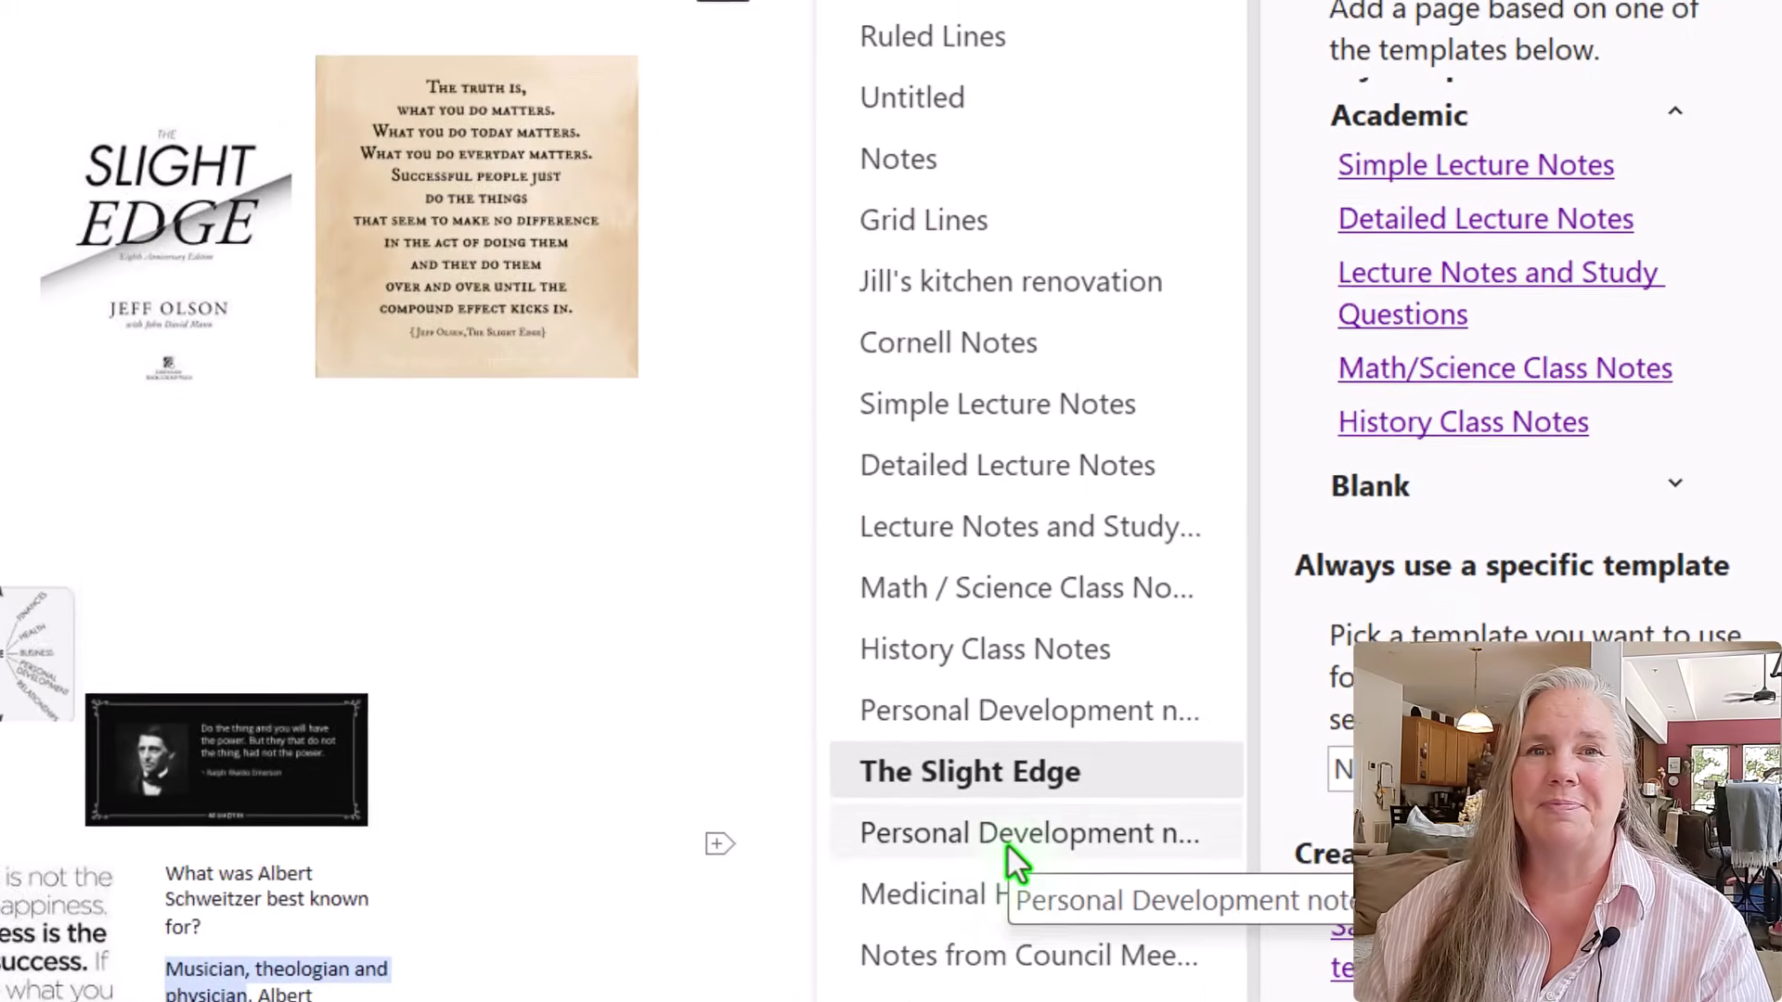
# Open the Personal Development notes Table page and add several bullets of filler text beneath Link to original information in the References cell.
pyautogui.click(1300, 825)
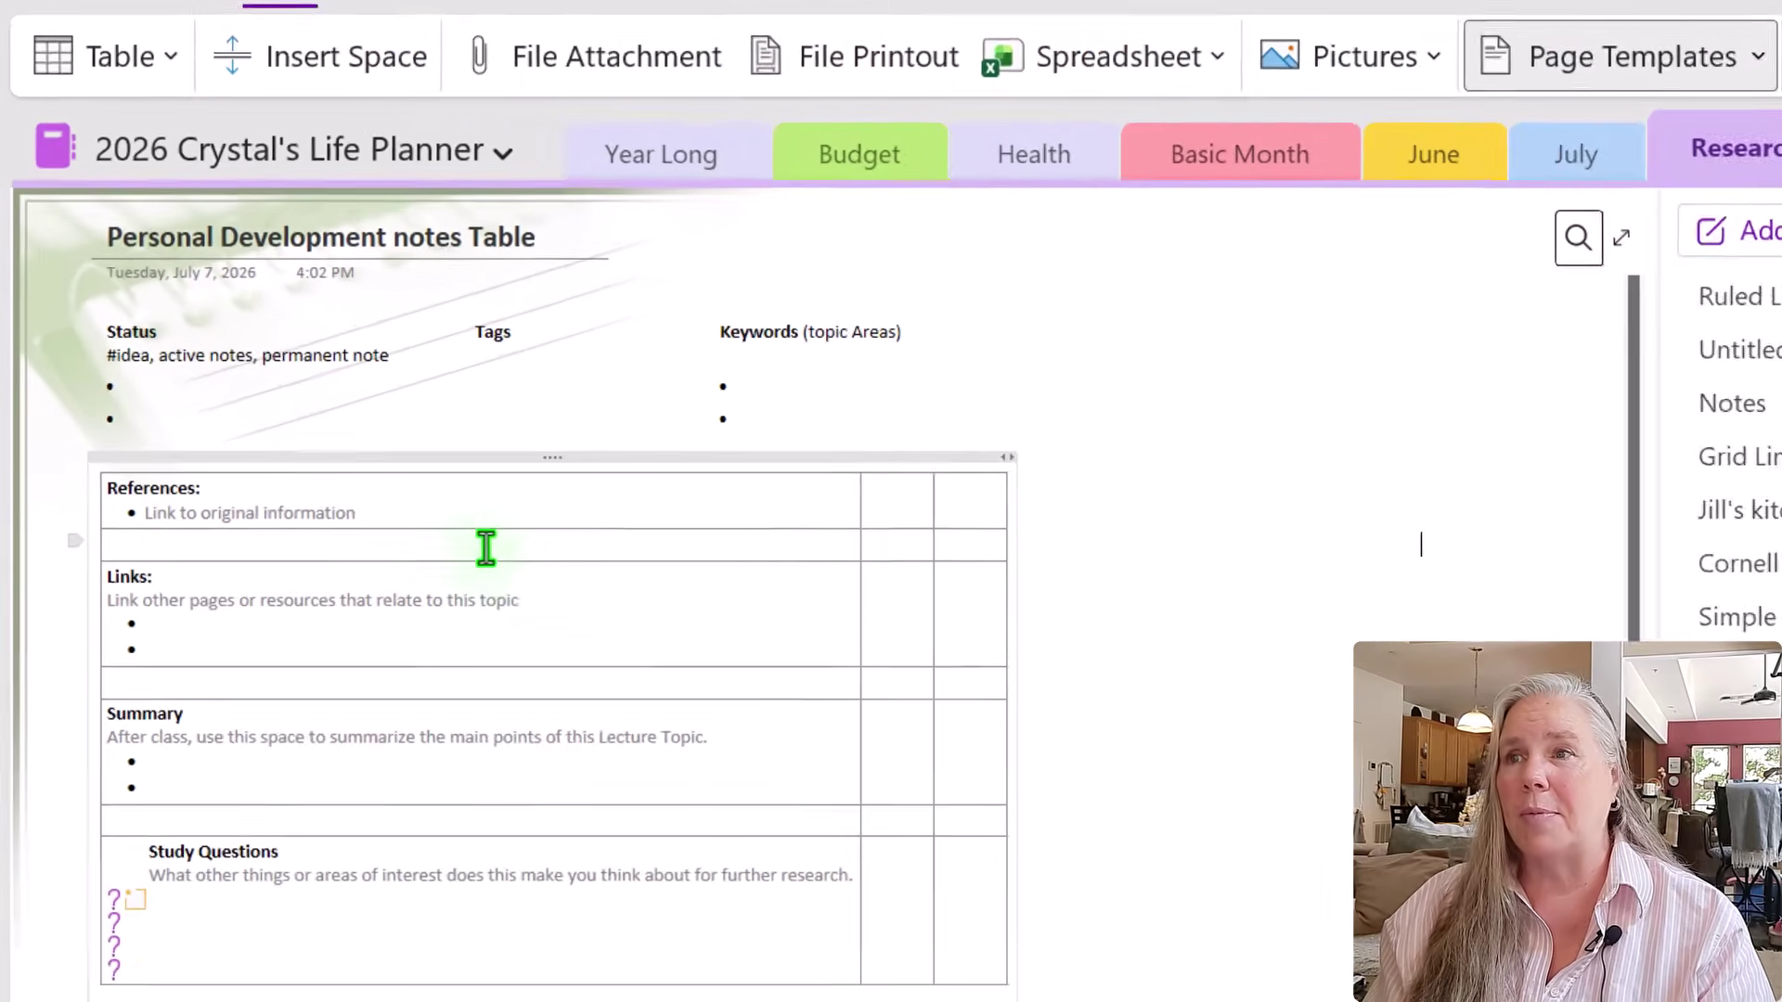
pyautogui.click(338, 485)
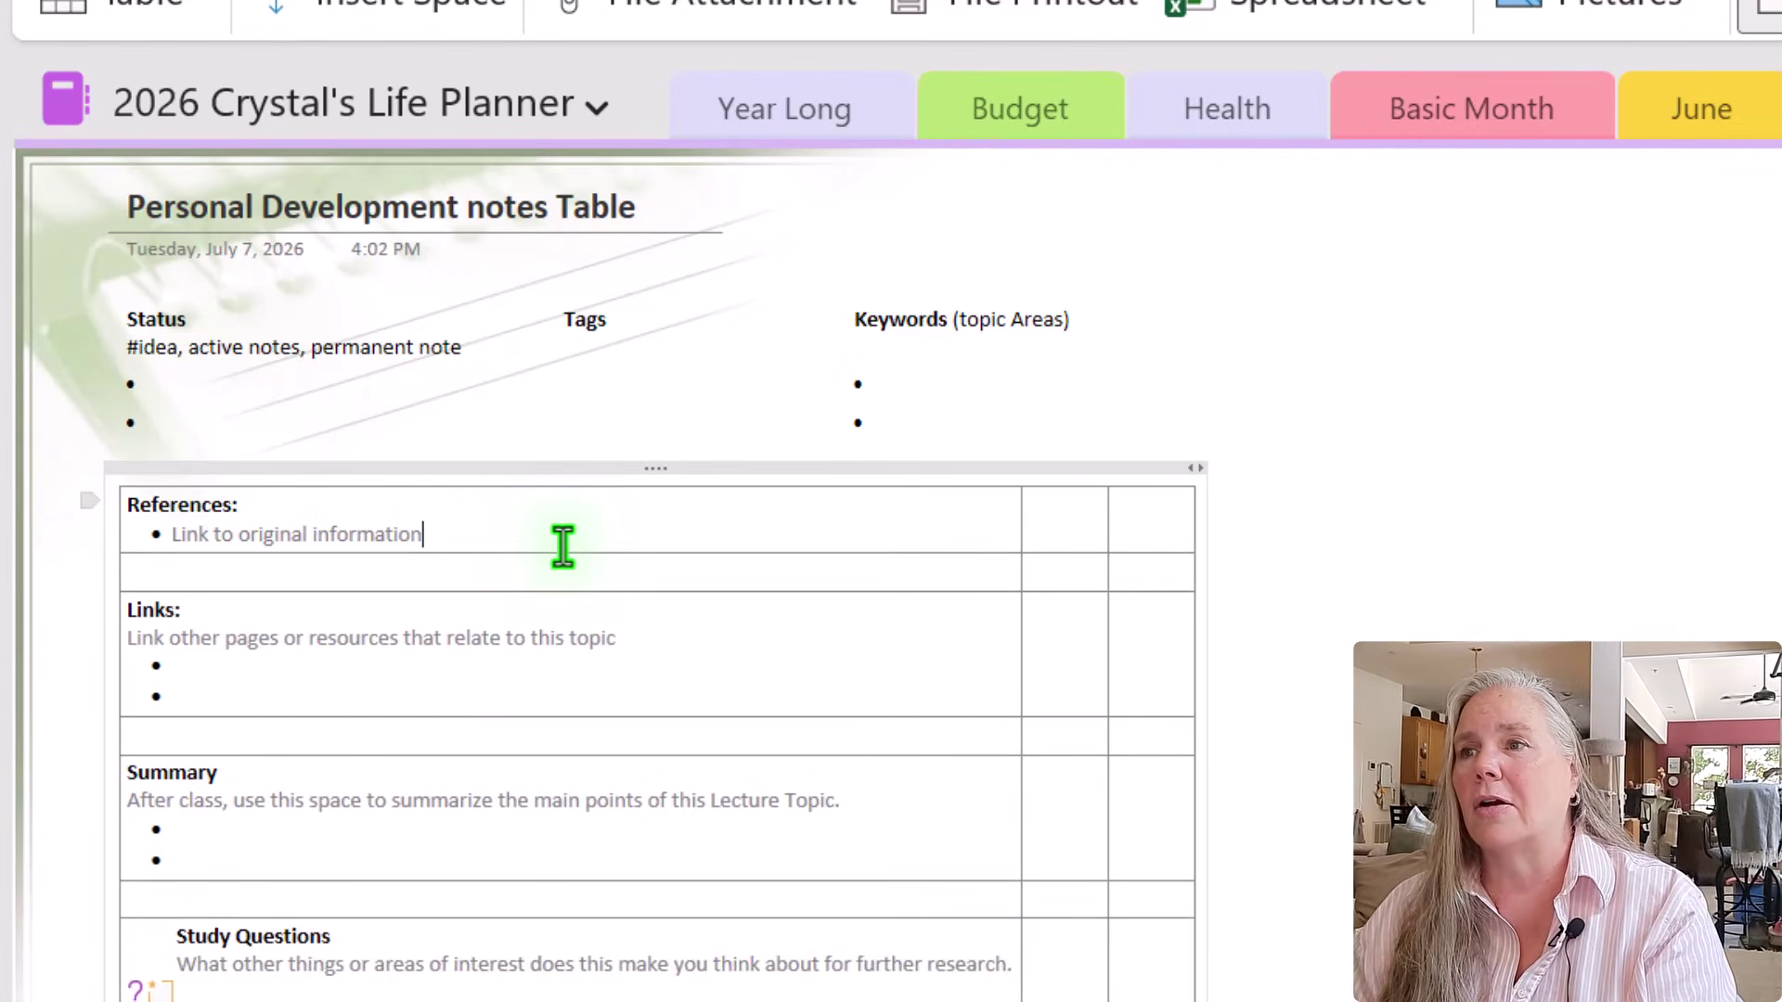
pyautogui.press('Return')
pyautogui.write('dfdffg fs fg')
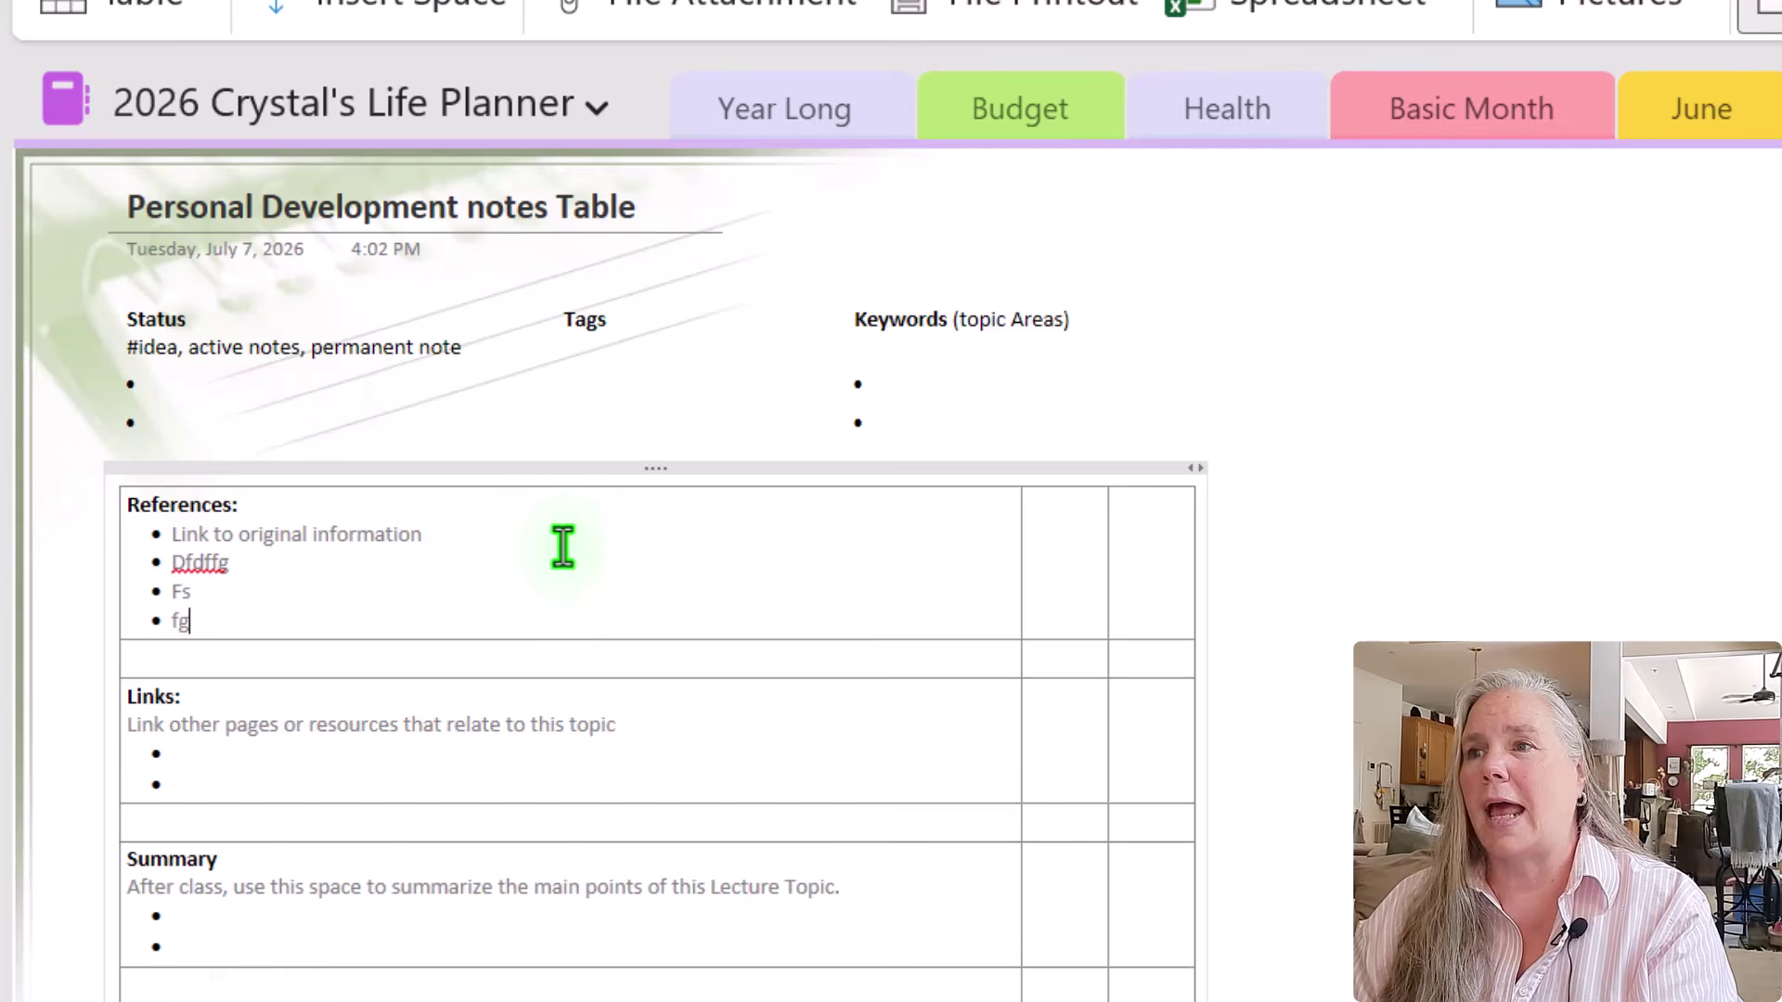
pyautogui.write('dfg fg dfg dfg')
pyautogui.press('Return')
pyautogui.write('f')
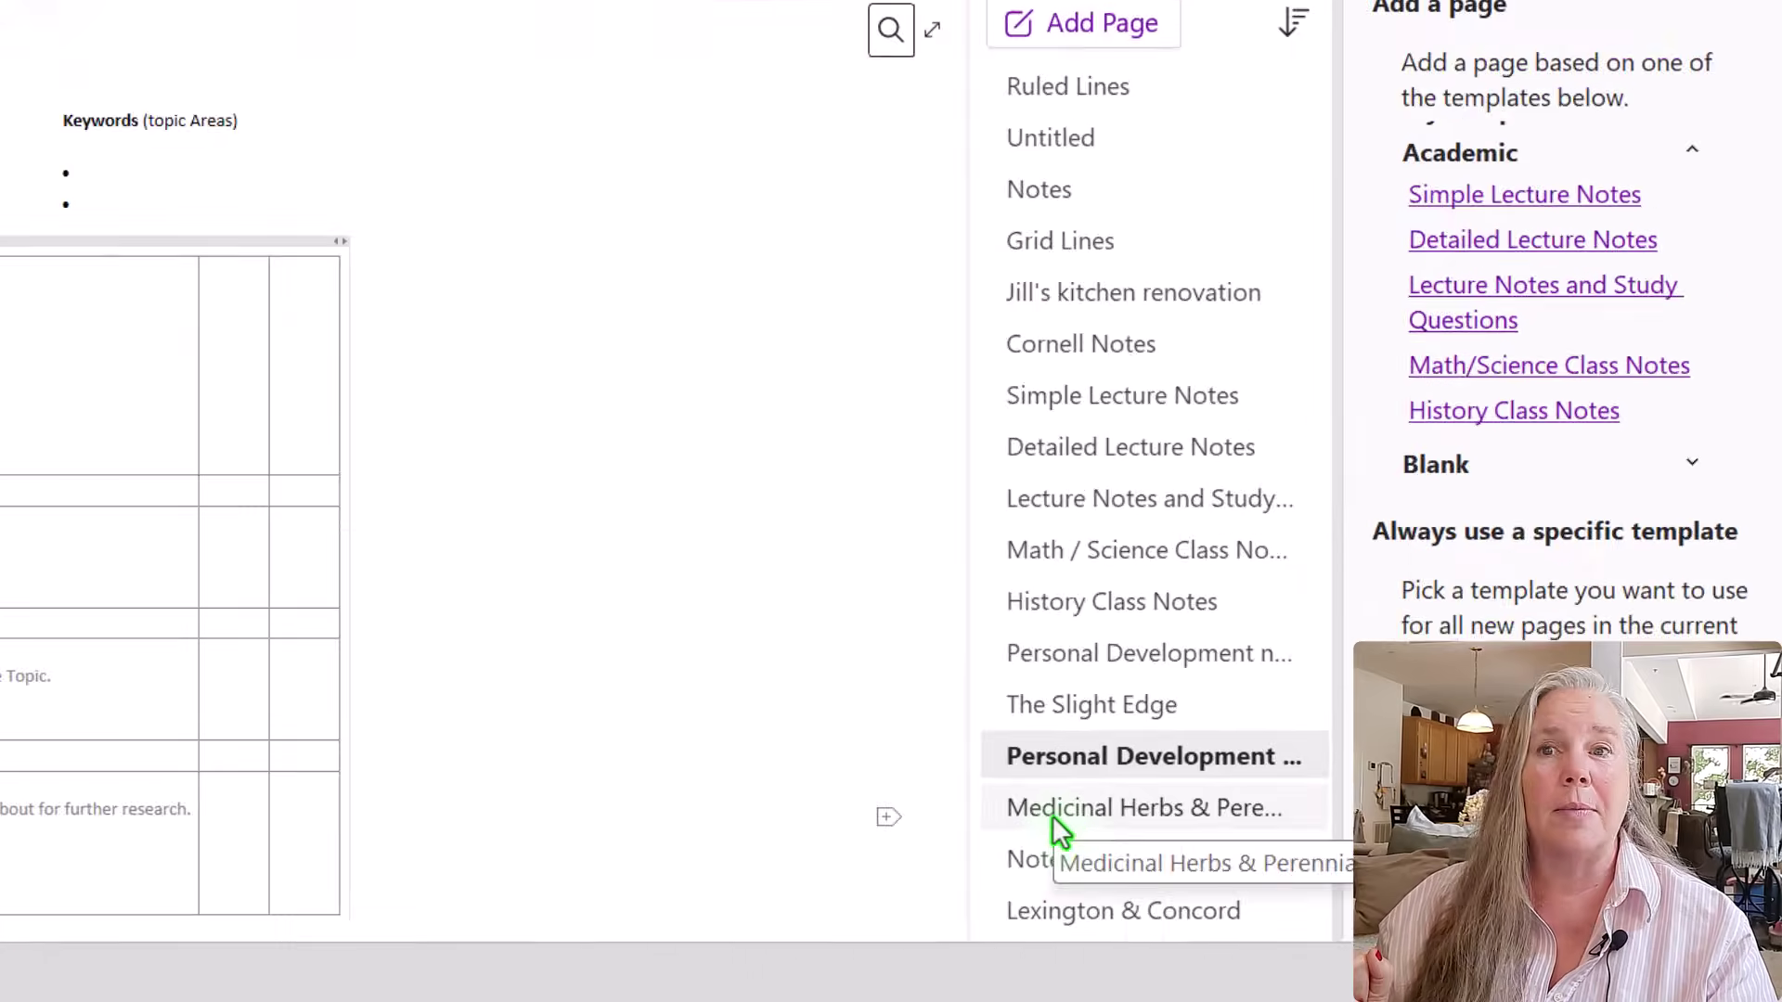
# Open the Medicinal Herbs & Perennials page and read through its status, tags, keywords, references, links and numbered Summary.
pyautogui.click(1244, 863)
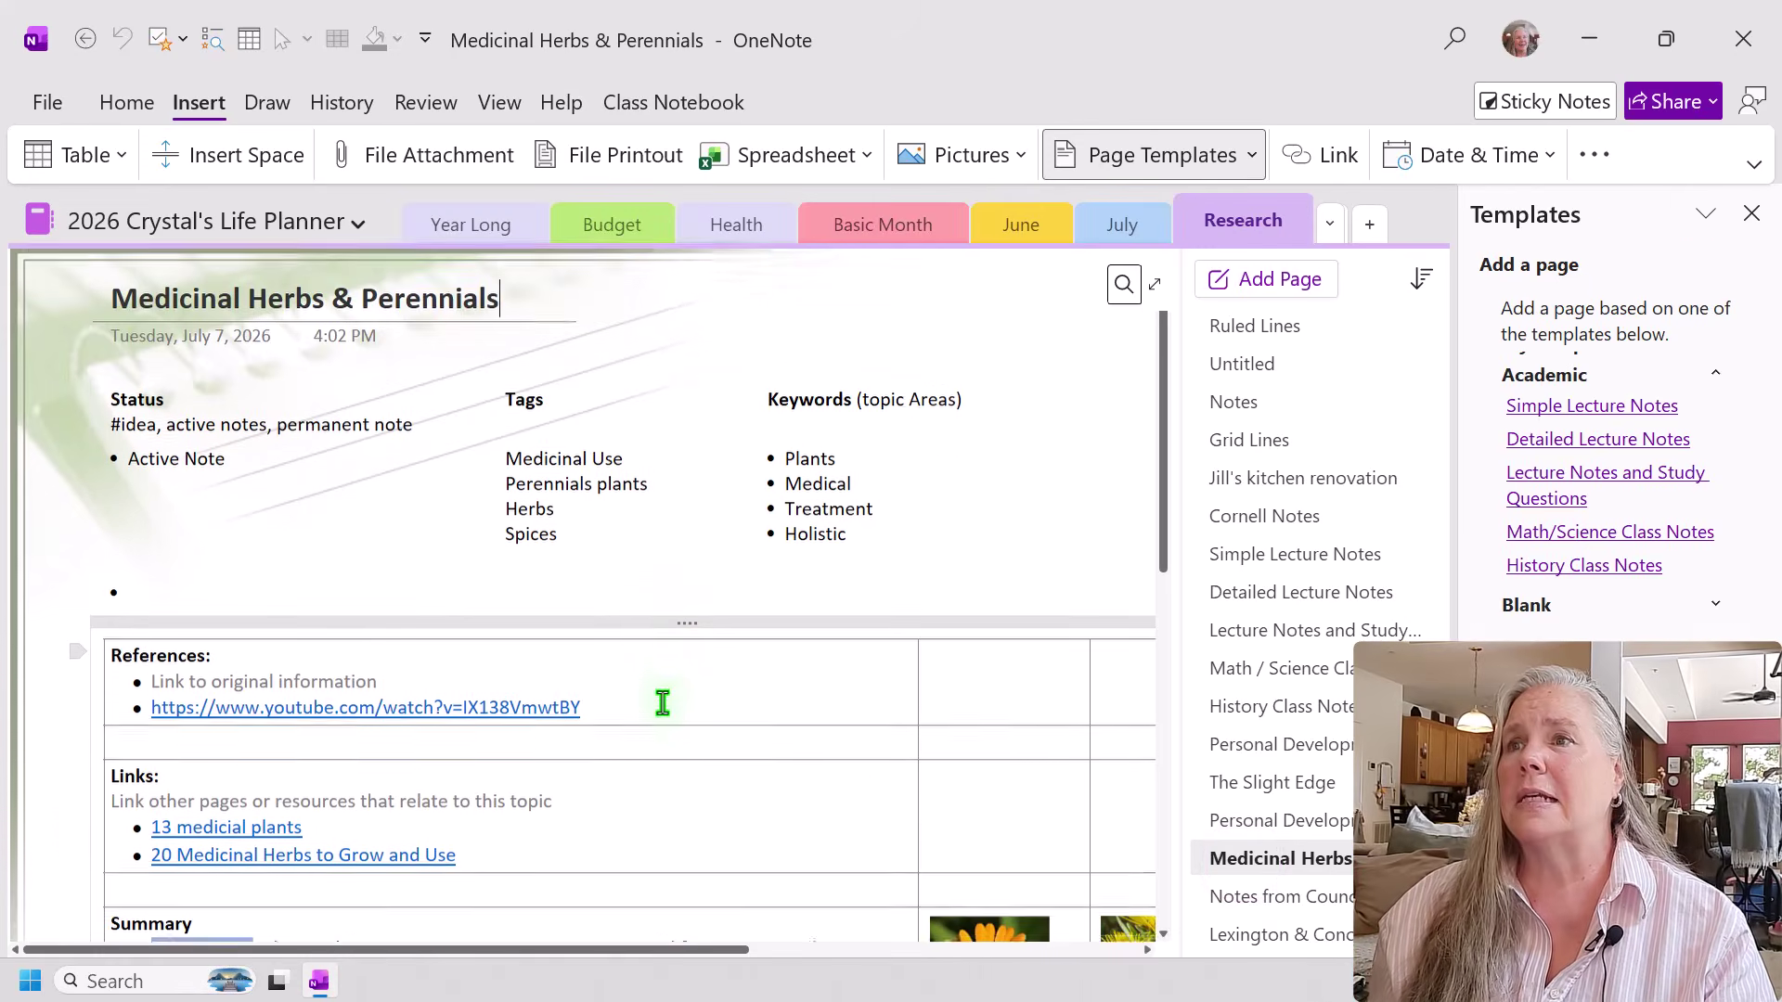
pyautogui.scroll(-2, 661, 703)
pyautogui.scroll(1, 664, 704)
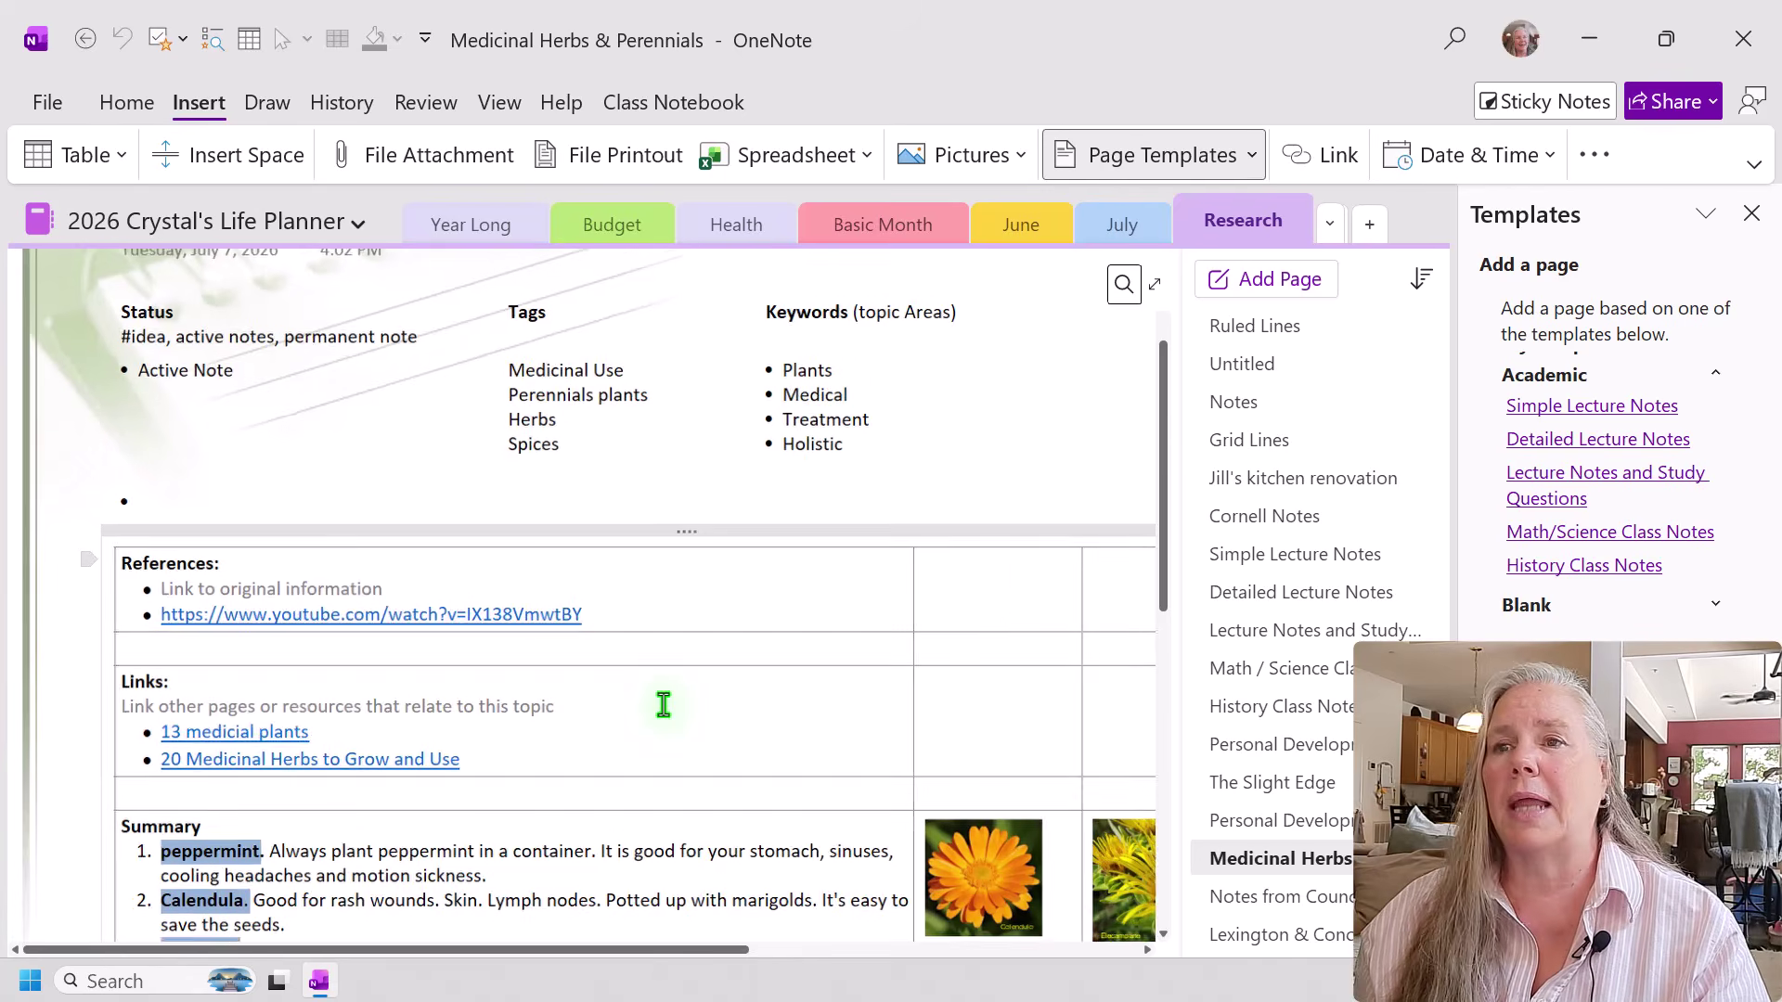
pyautogui.keyDown('ctrl'); pyautogui.scroll(-1, 664, 705); pyautogui.keyUp('ctrl')
pyautogui.keyDown('ctrl'); pyautogui.scroll(-1, 664, 704); pyautogui.keyUp('ctrl')
pyautogui.scroll(-2, 665, 705)
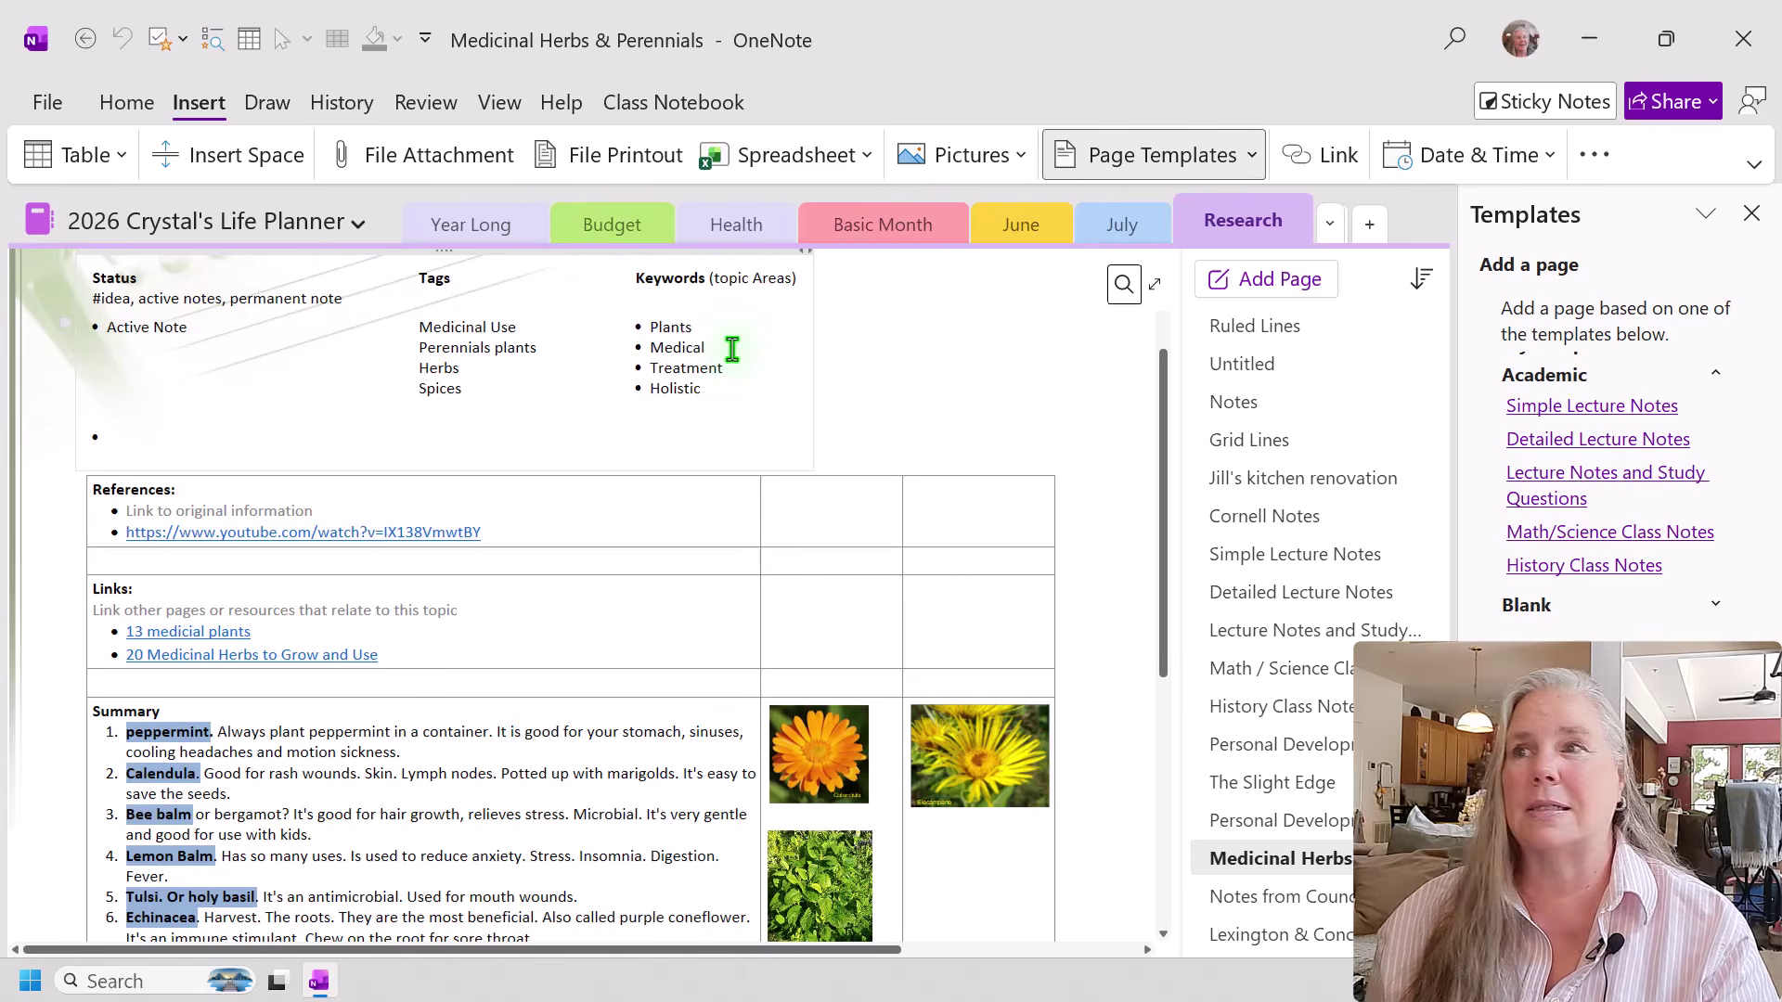
pyautogui.scroll(-1, 732, 349)
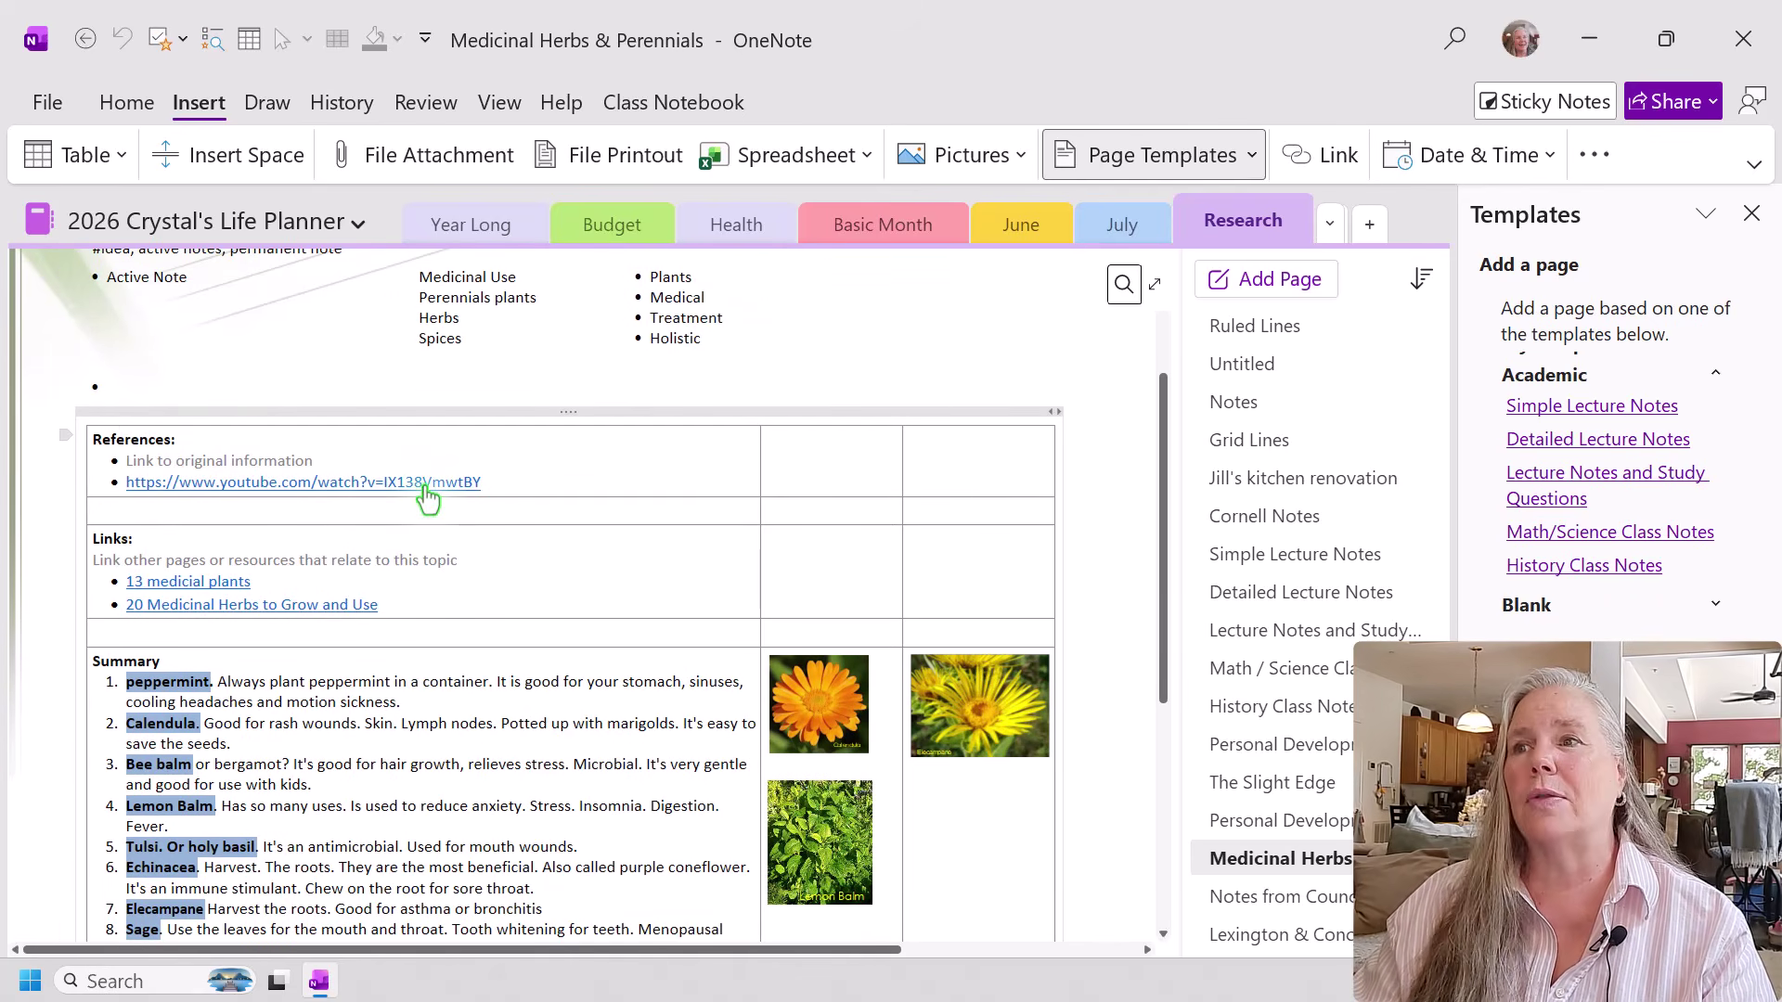
pyautogui.scroll(-1, 380, 524)
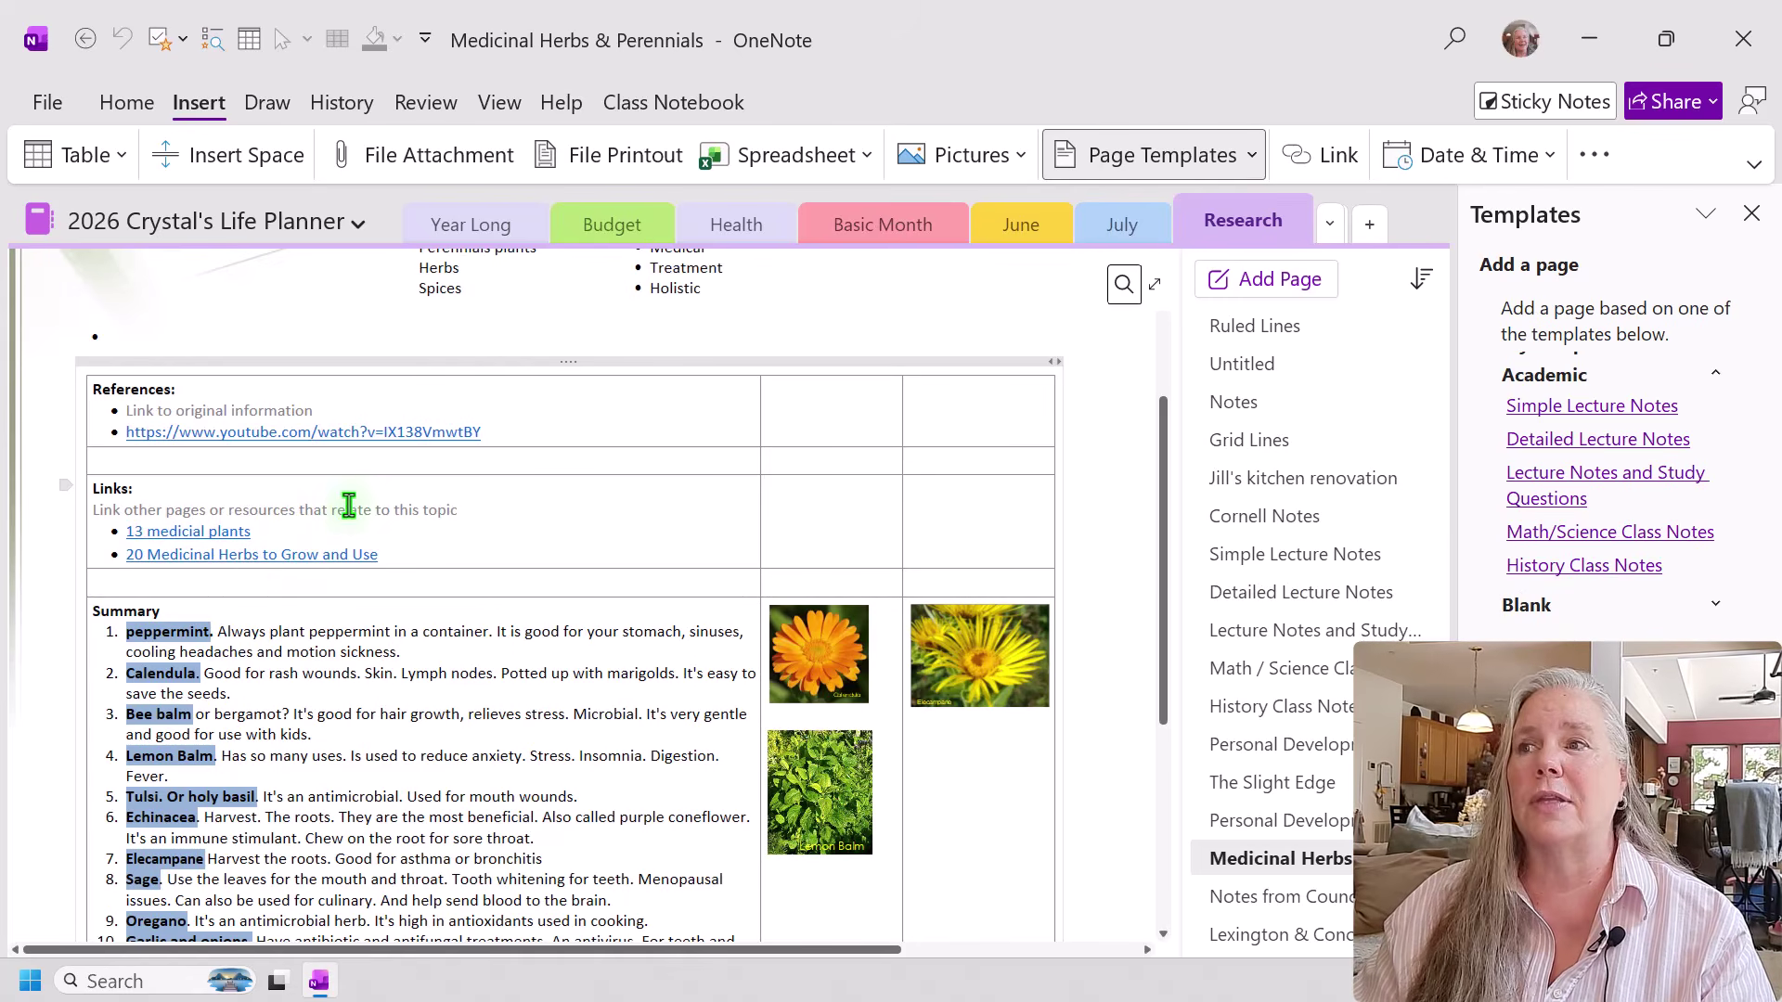
pyautogui.scroll(-3, 359, 501)
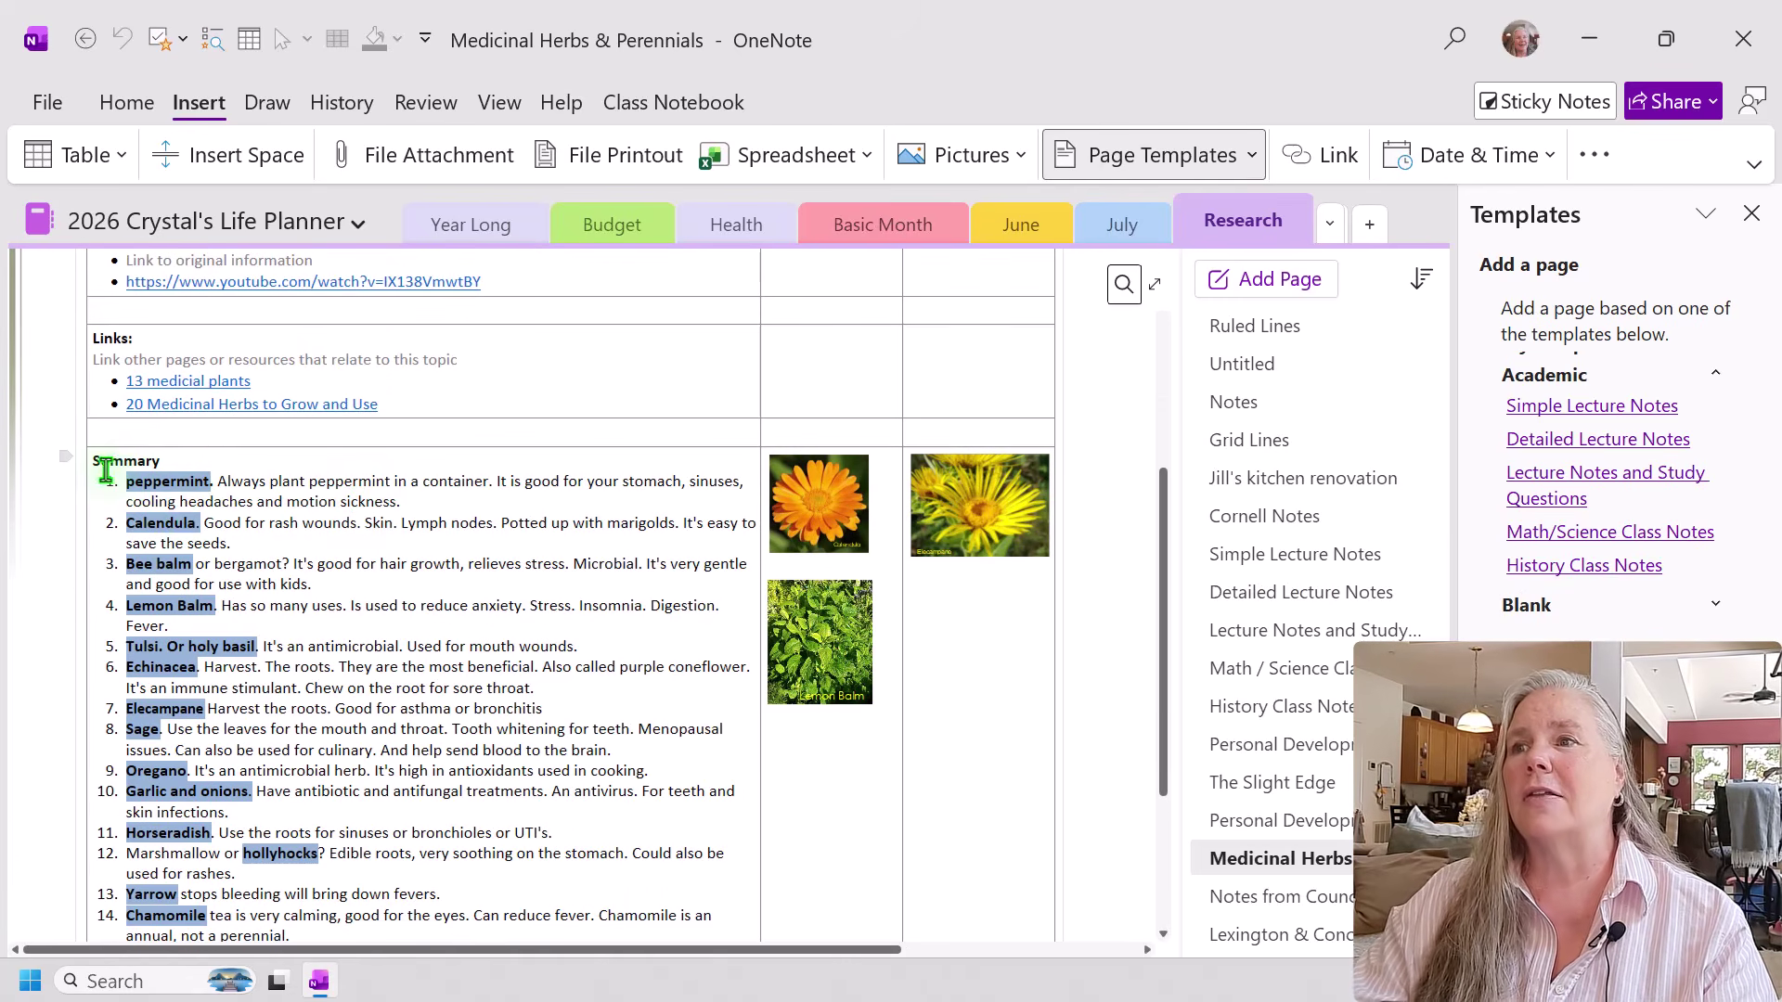
pyautogui.scroll(-1, 213, 664)
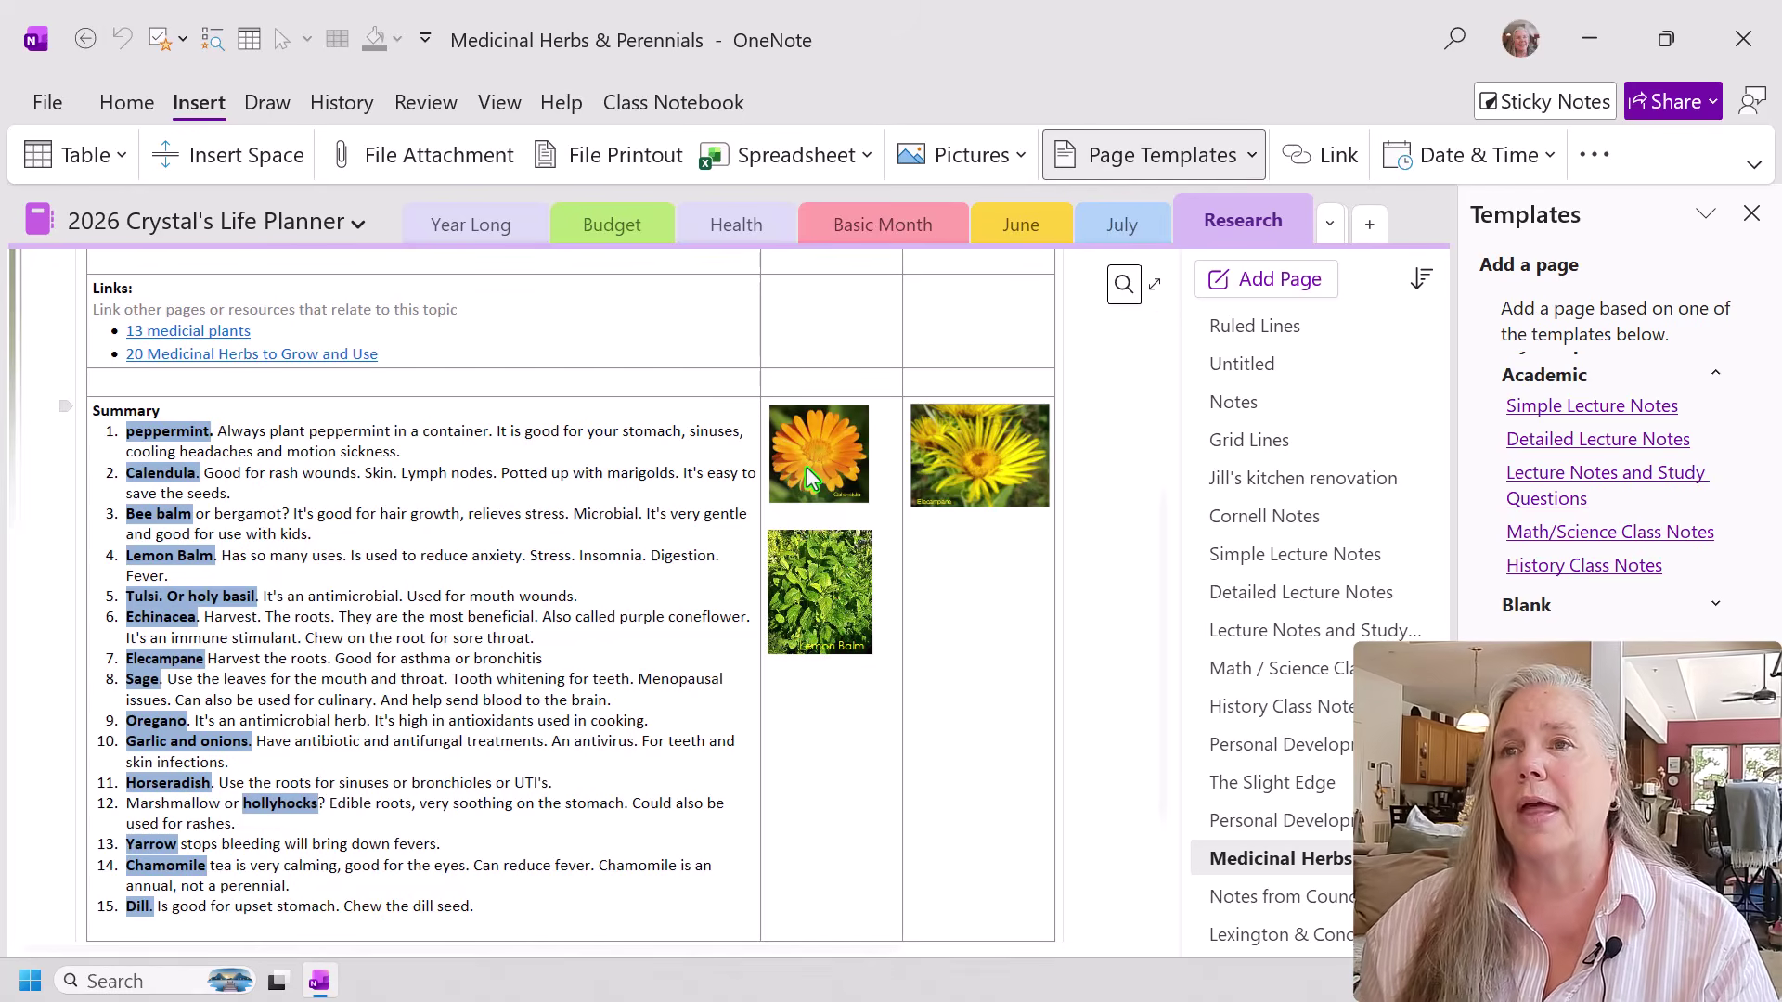
# Examine the Calendula, Lemon Balm and Elecampane pictures in the table cells beside the Summary up close.
pyautogui.scroll(8, 806, 466)
pyautogui.scroll(4, 806, 466)
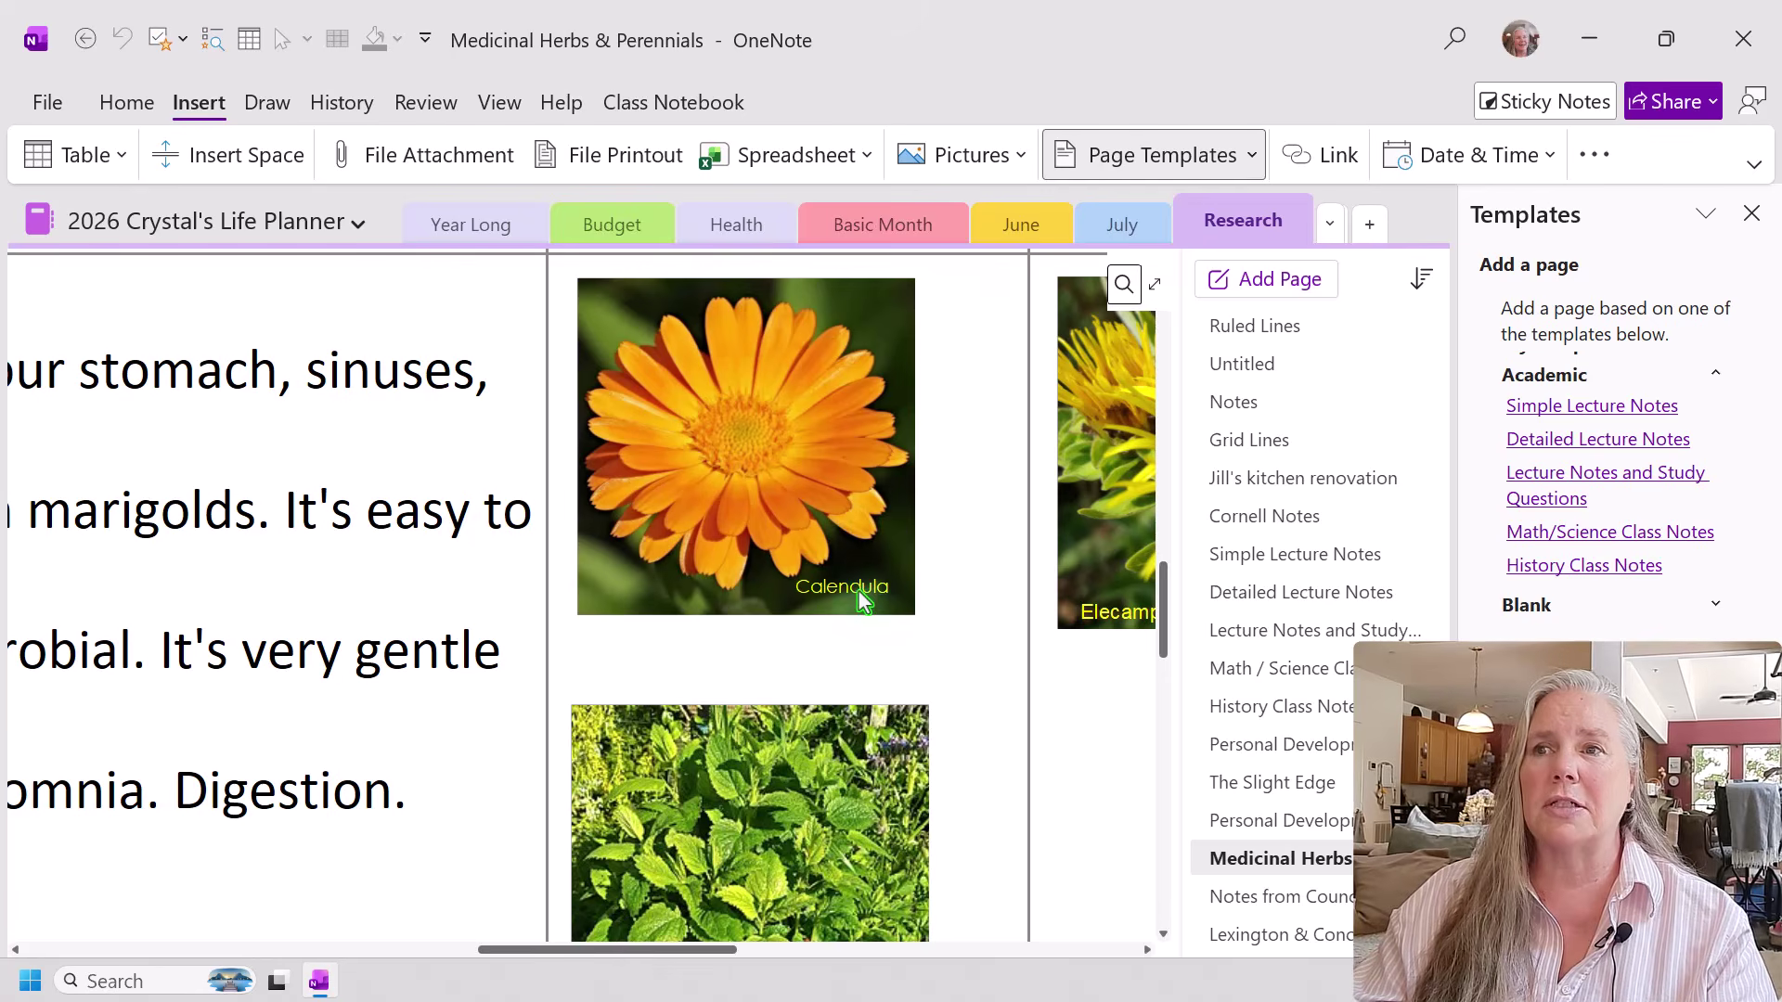
pyautogui.scroll(-3, 853, 629)
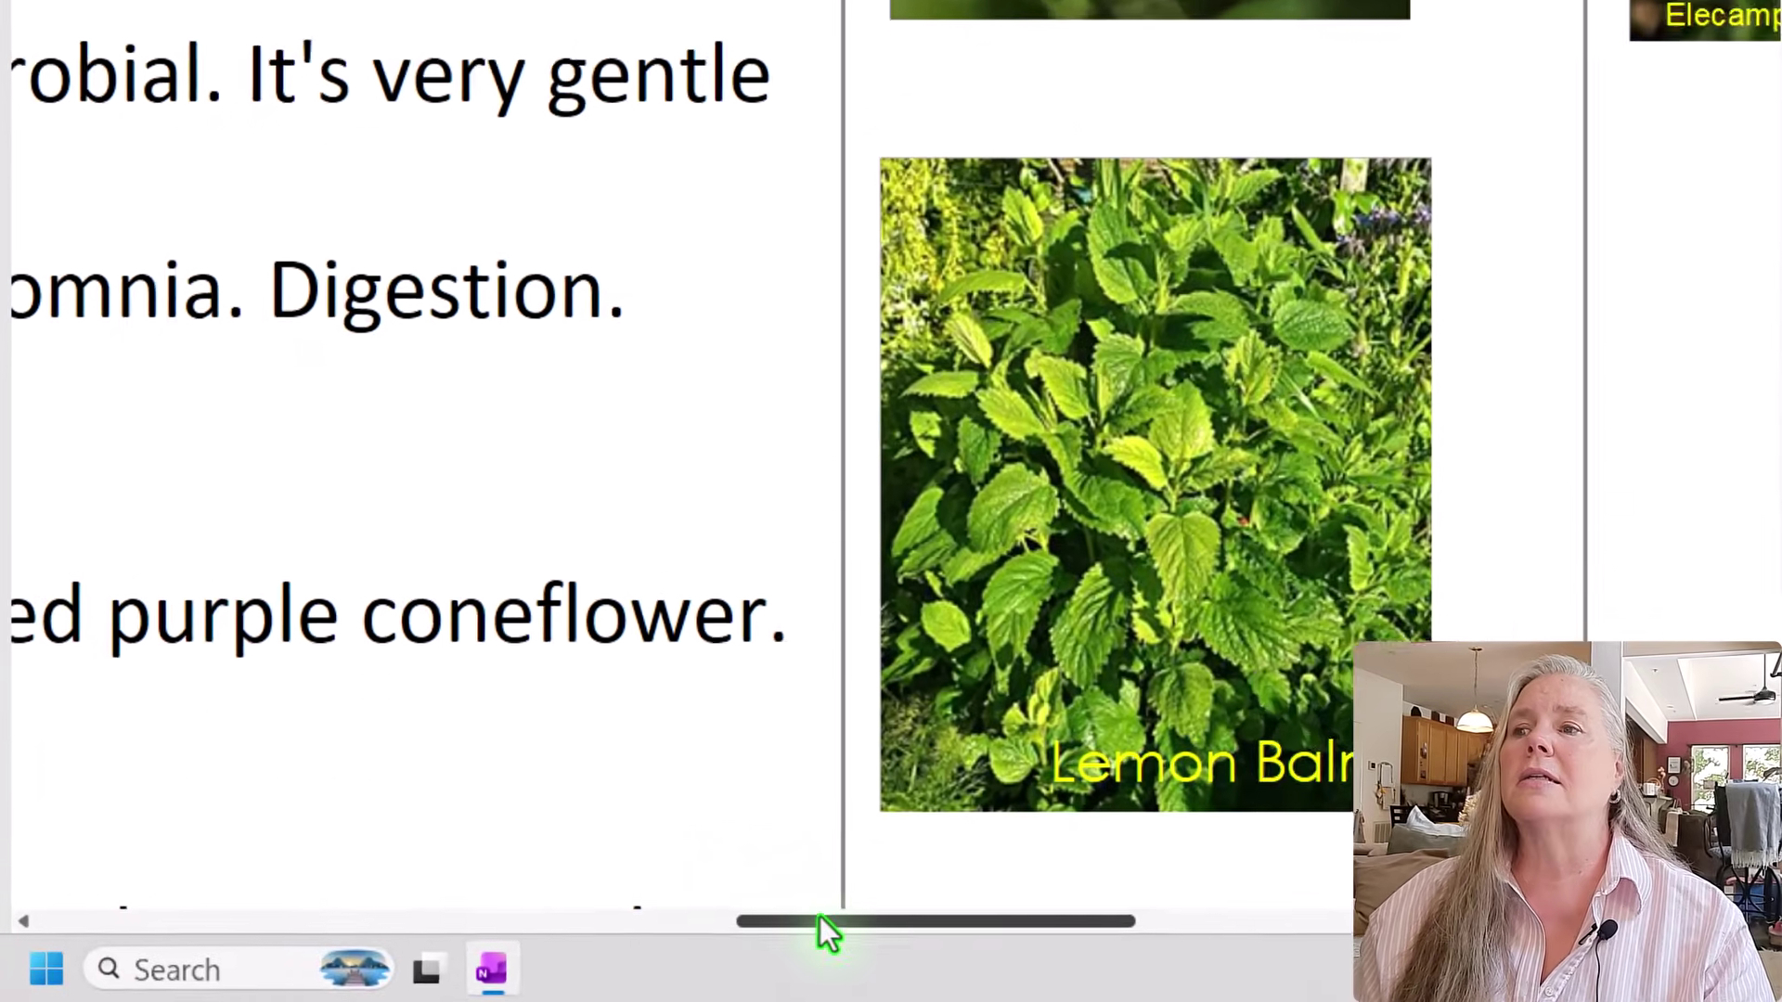
pyautogui.moveTo(533, 948); pyautogui.dragTo(562, 949)
pyautogui.moveTo(938, 912); pyautogui.dragTo(1068, 913)
pyautogui.scroll(5, 1189, 648)
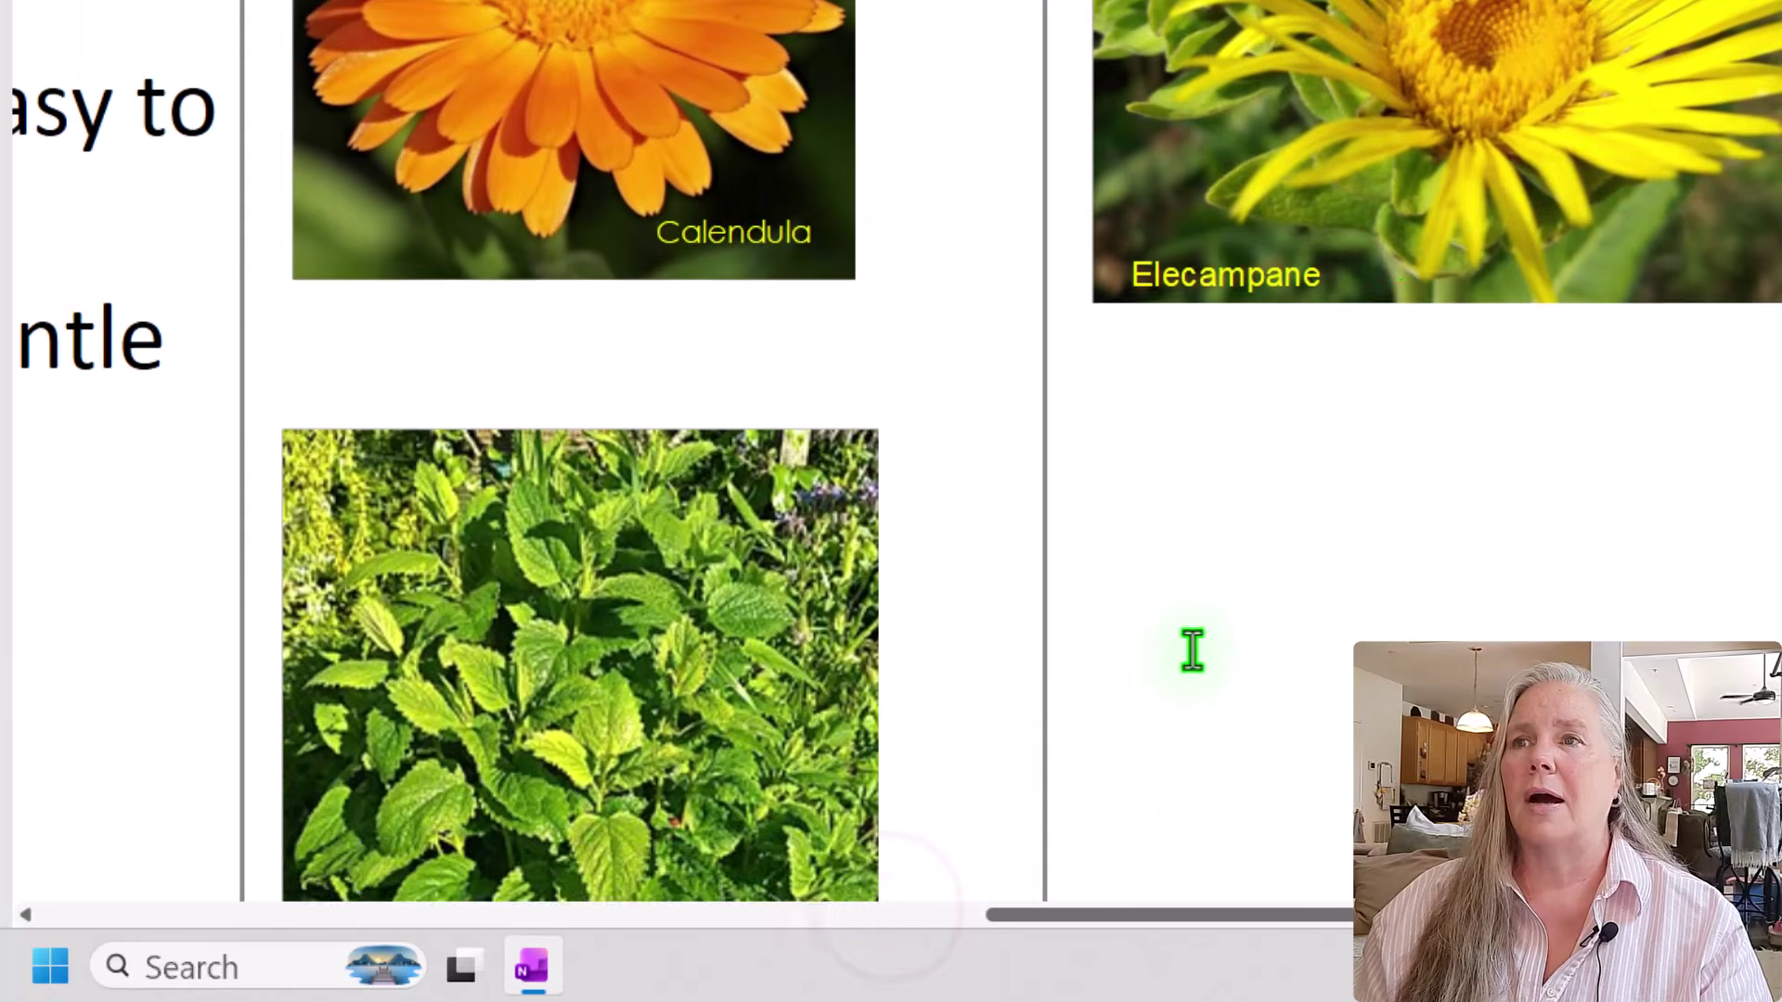
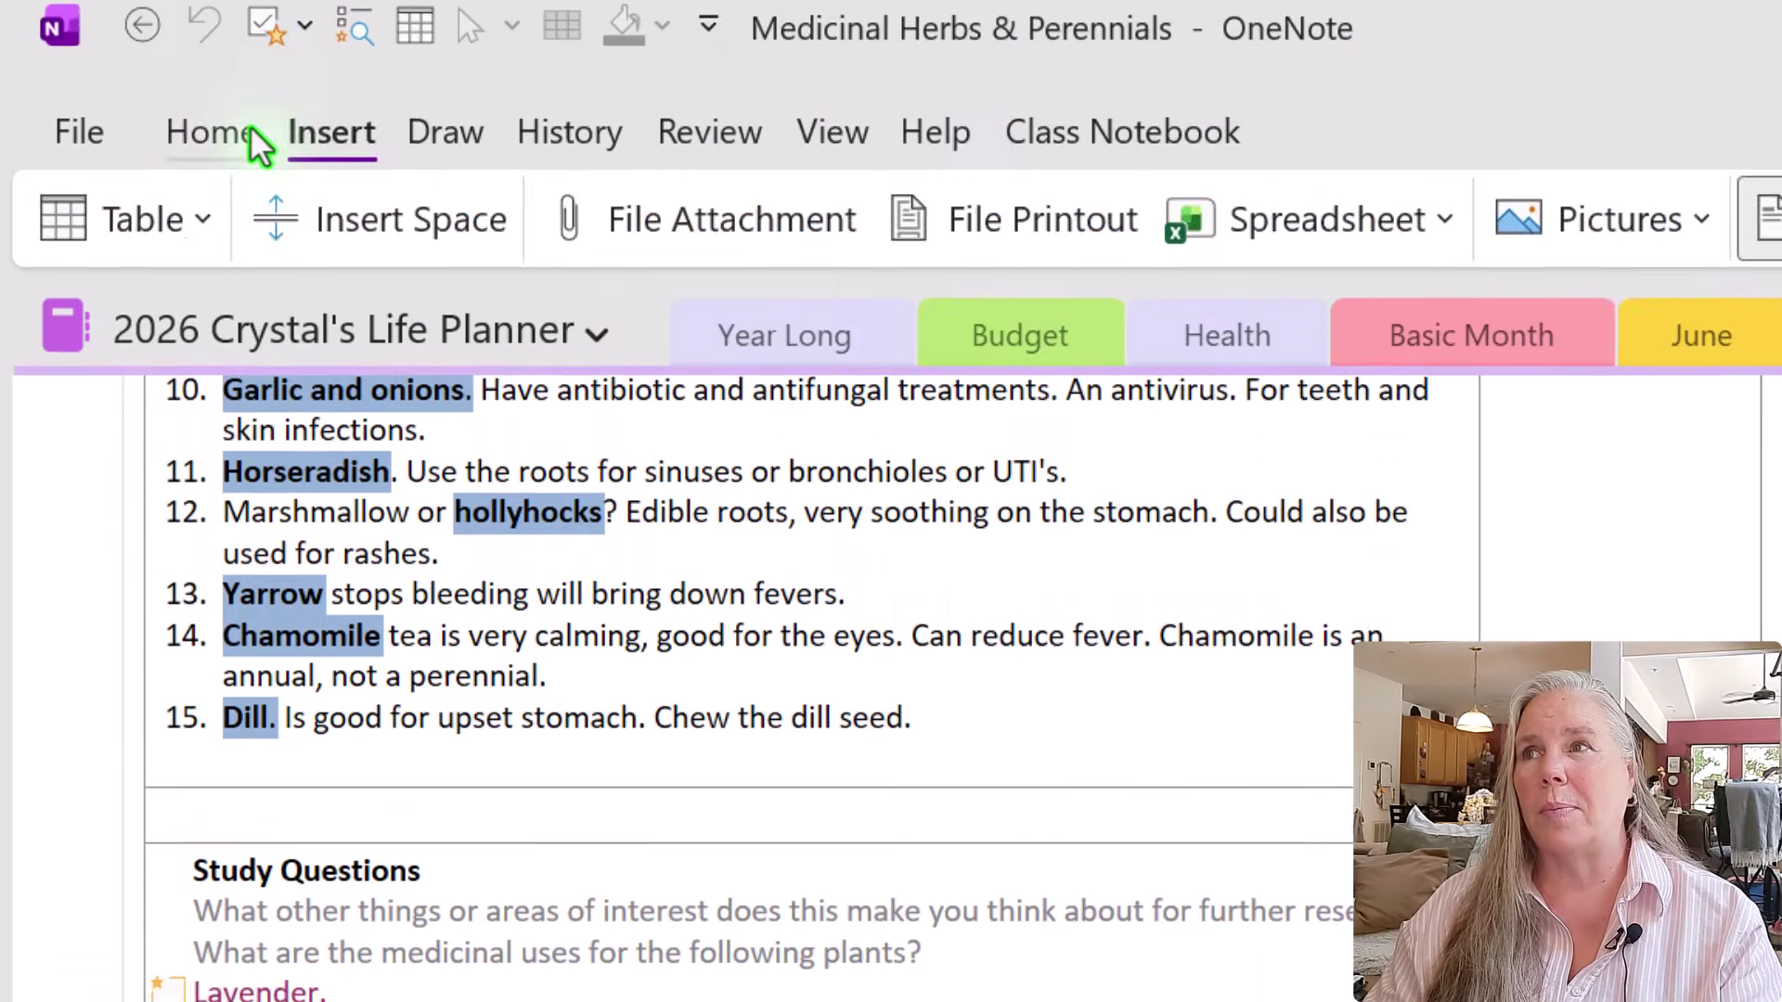
# Look through the available note tags, then examine the Research-tagged plants under Study Questions and the page's overall layout.
pyautogui.click(226, 132)
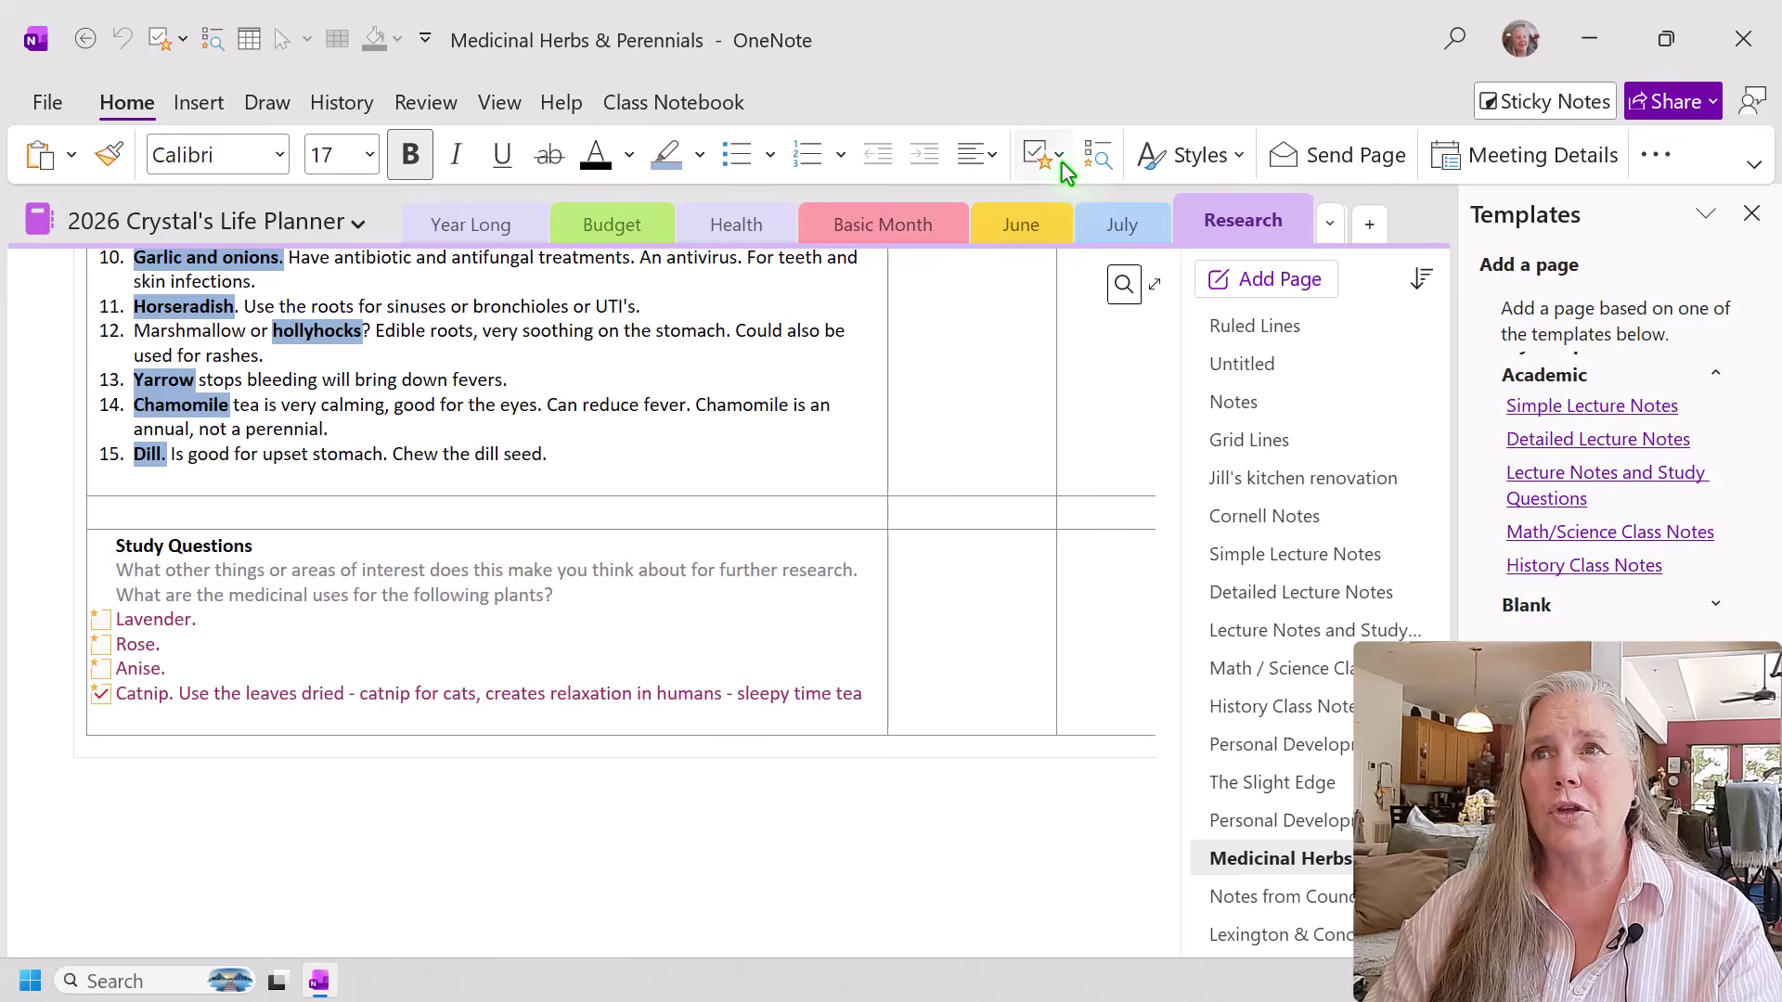
pyautogui.click(1059, 158)
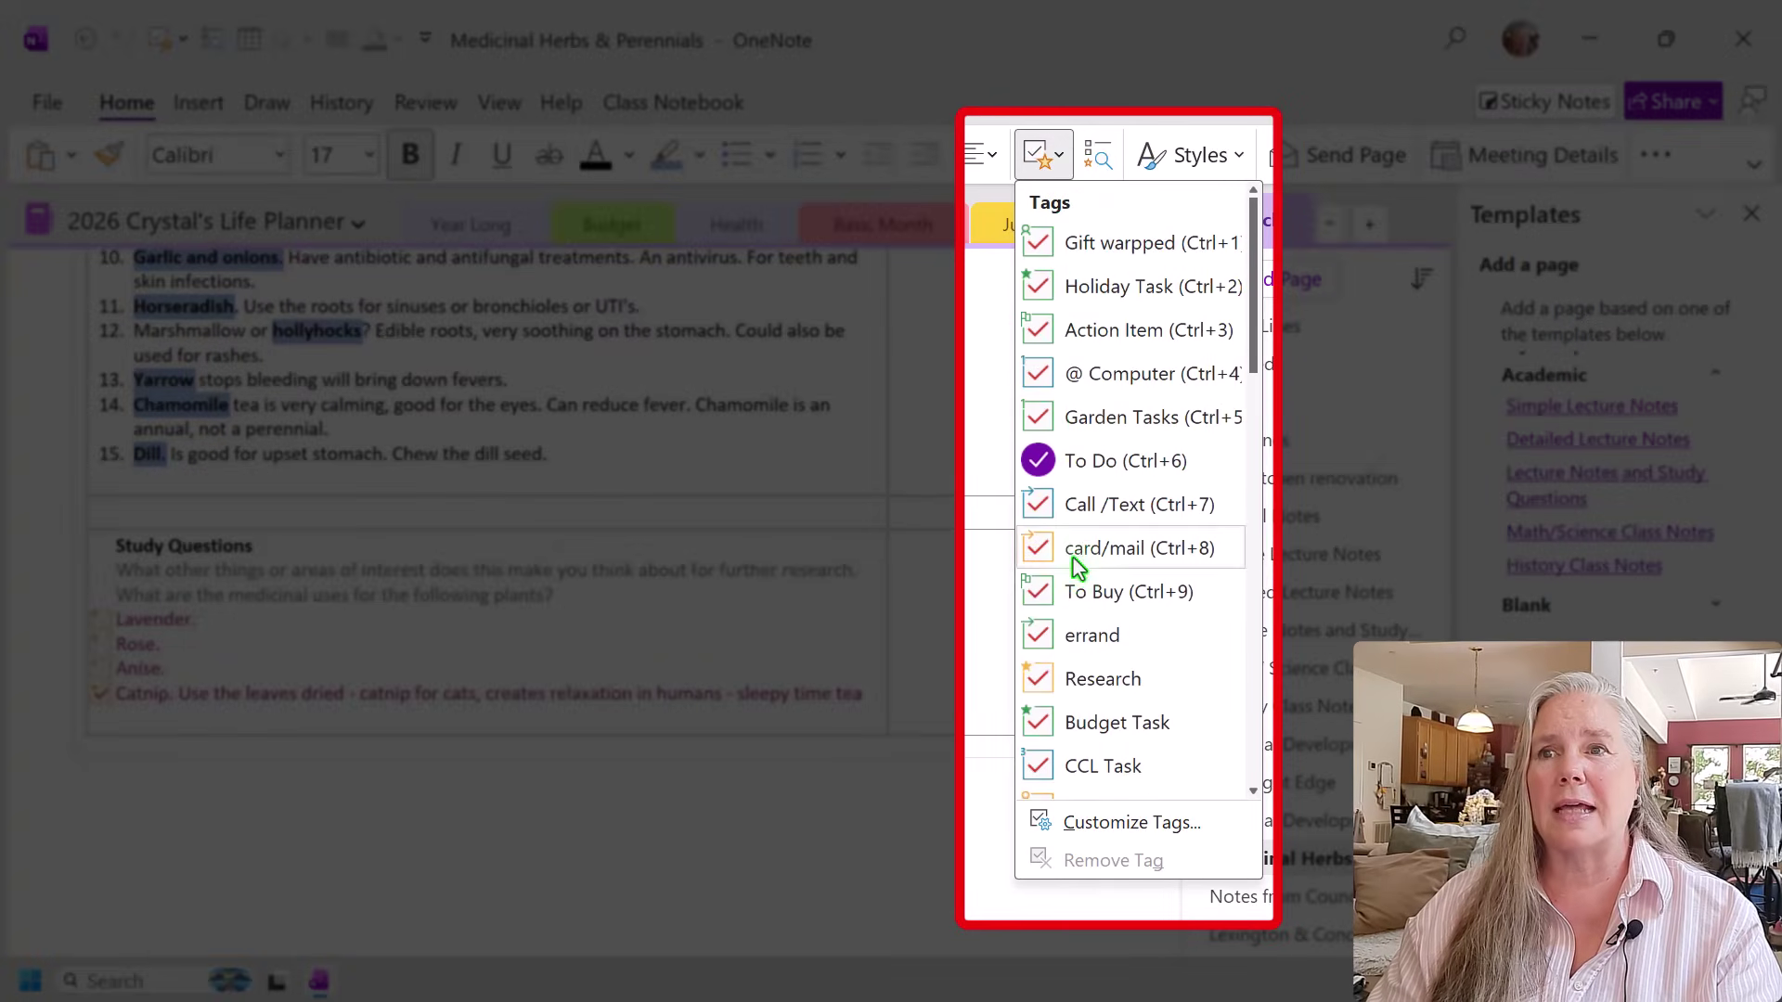
pyautogui.scroll(-2, 1084, 600)
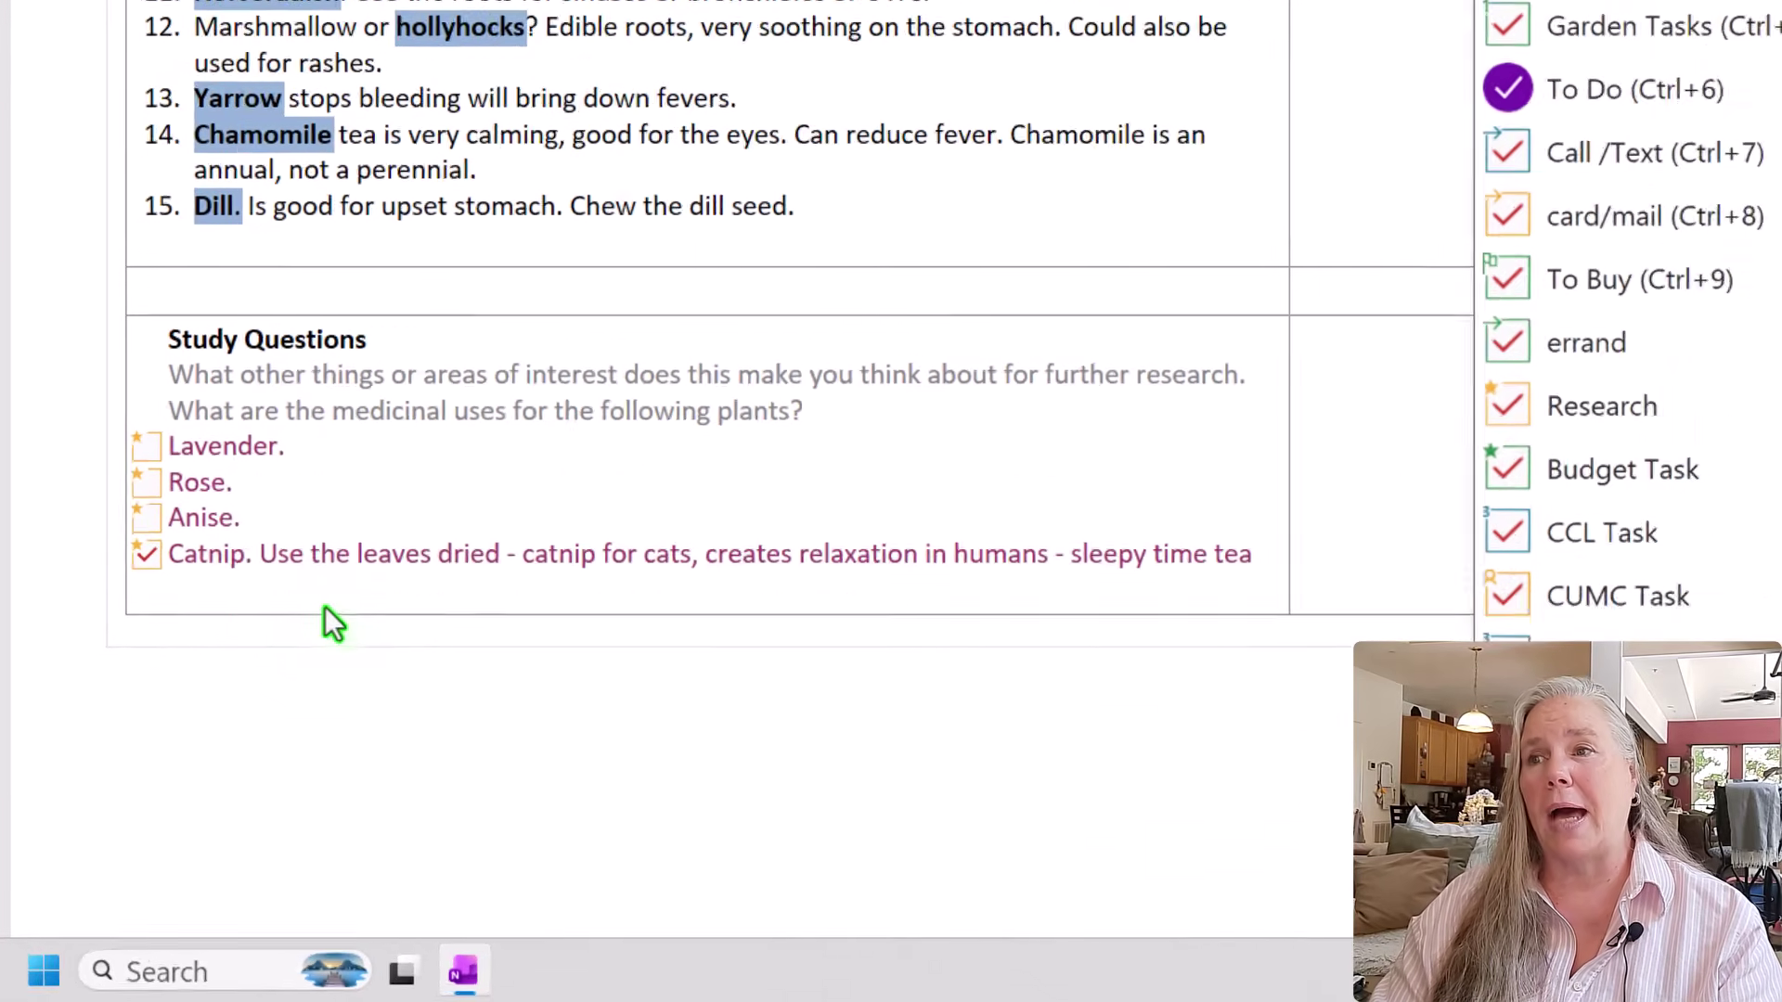
pyautogui.click(167, 724)
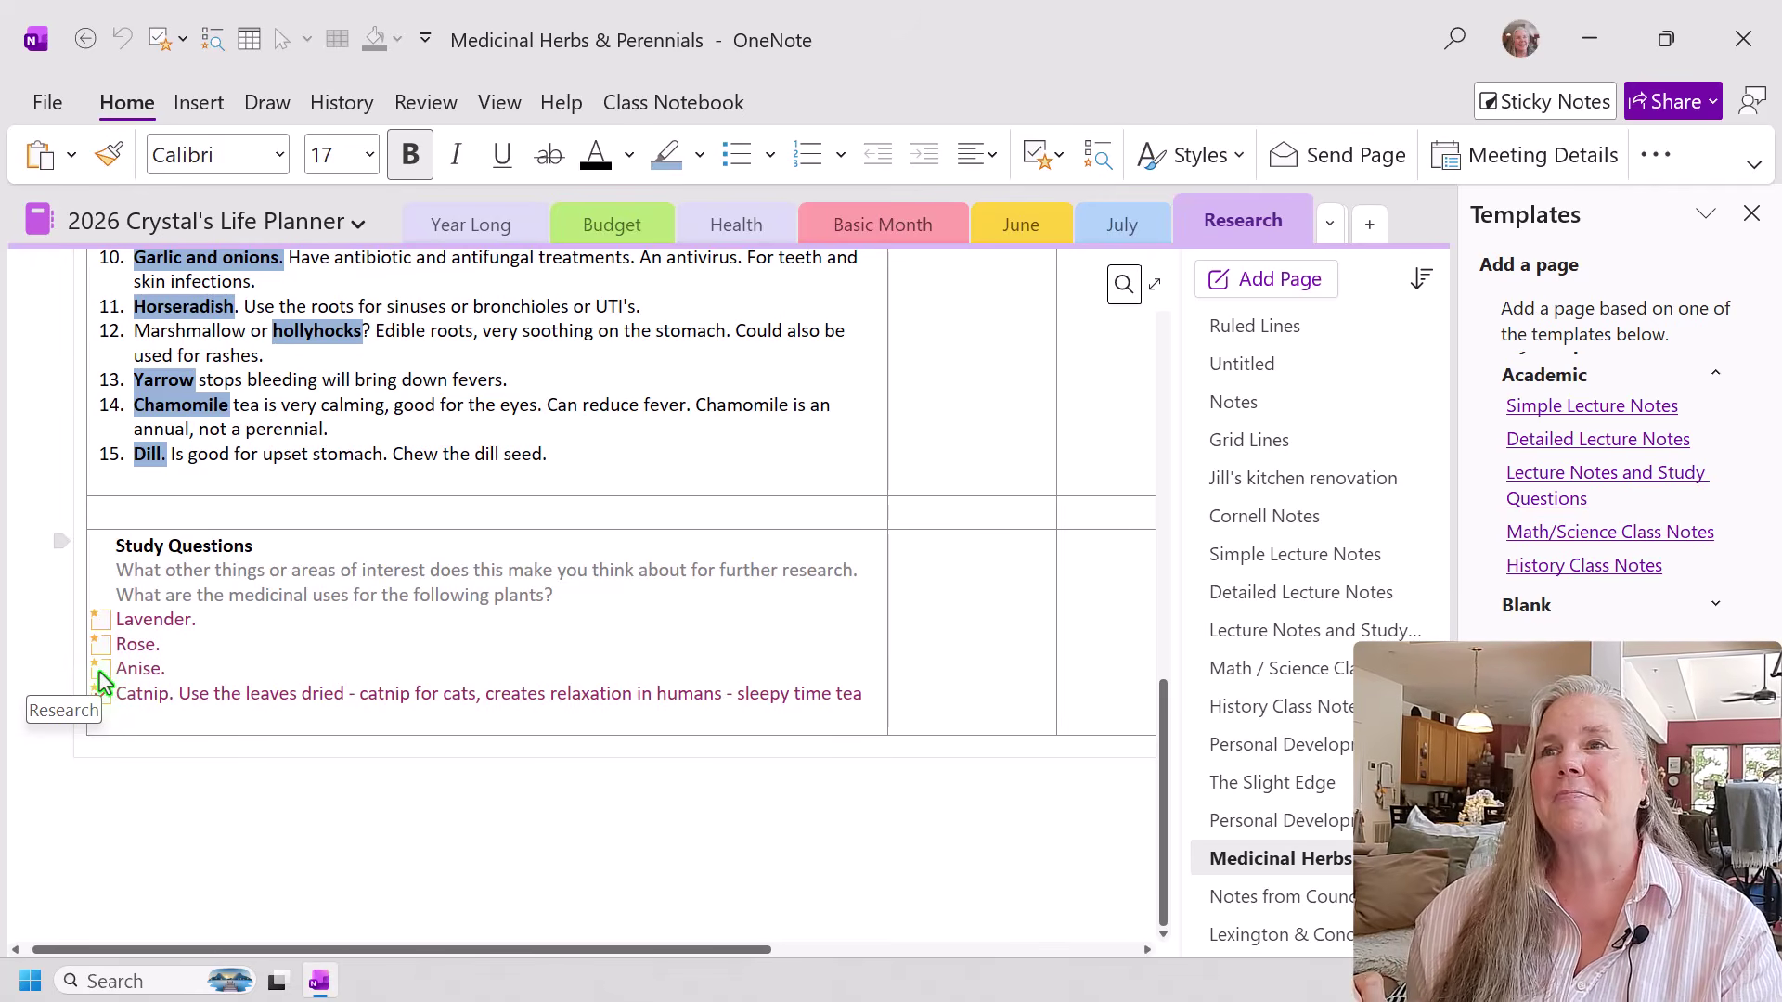
pyautogui.scroll(-2, 101, 682)
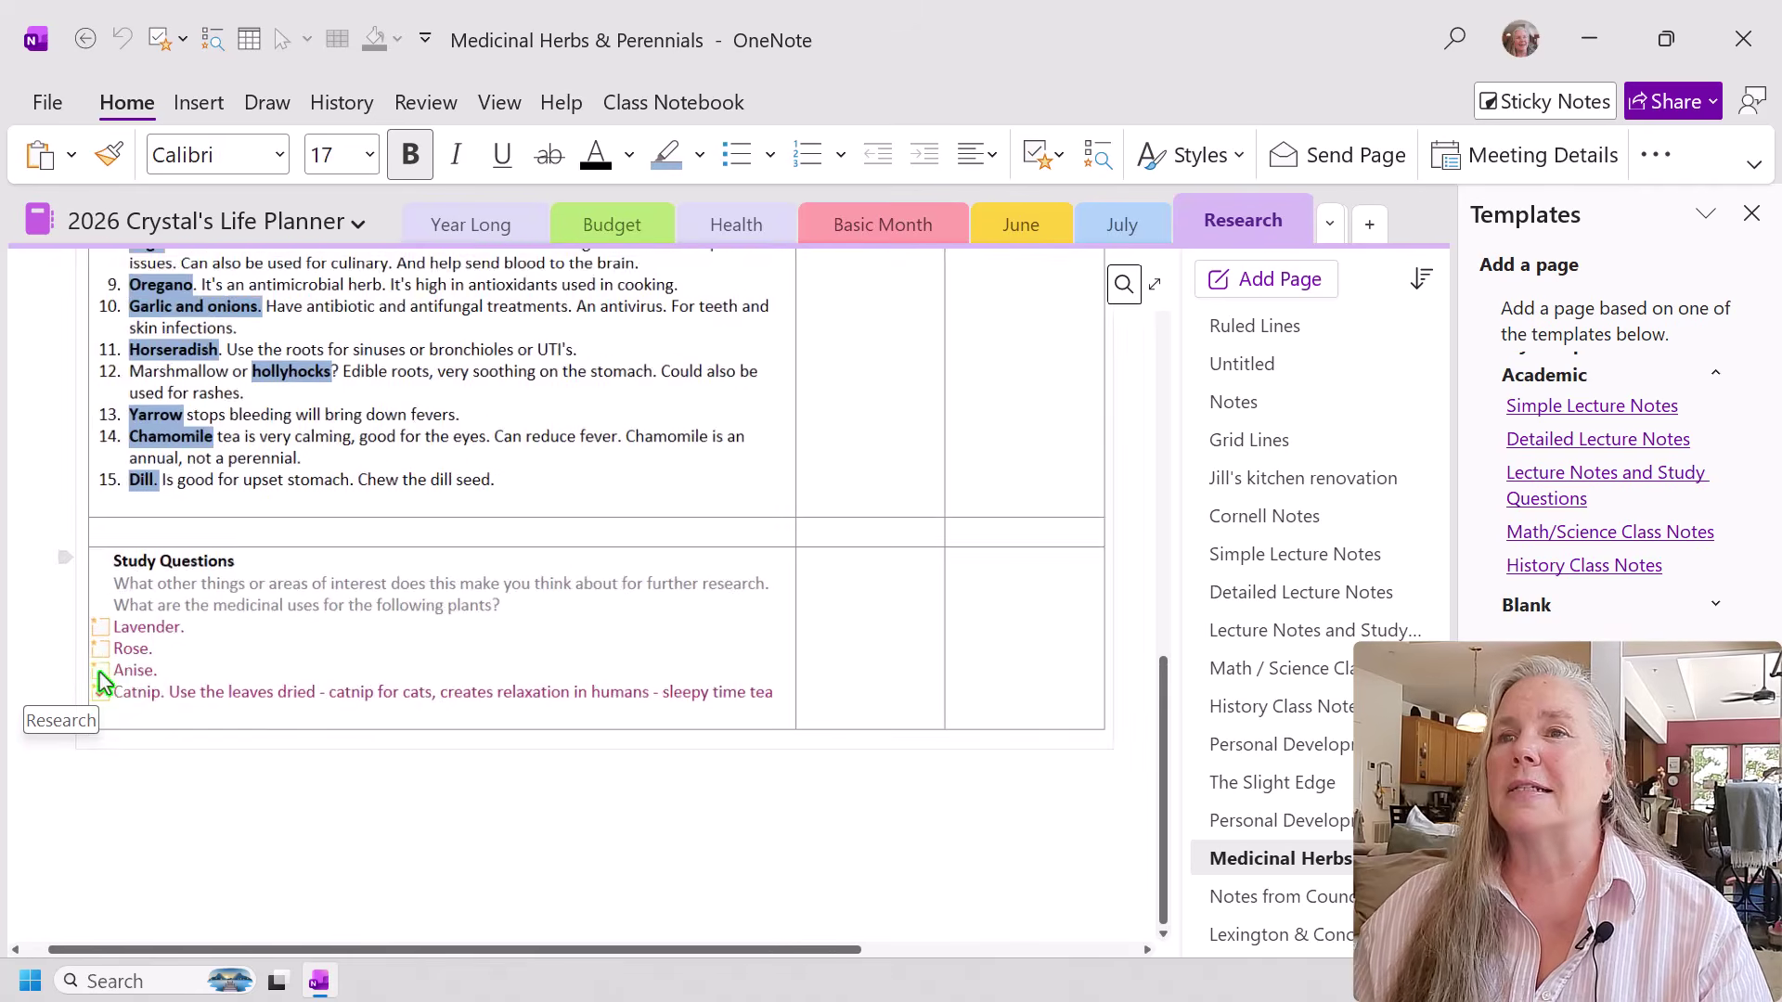
pyautogui.scroll(-5, 112, 666)
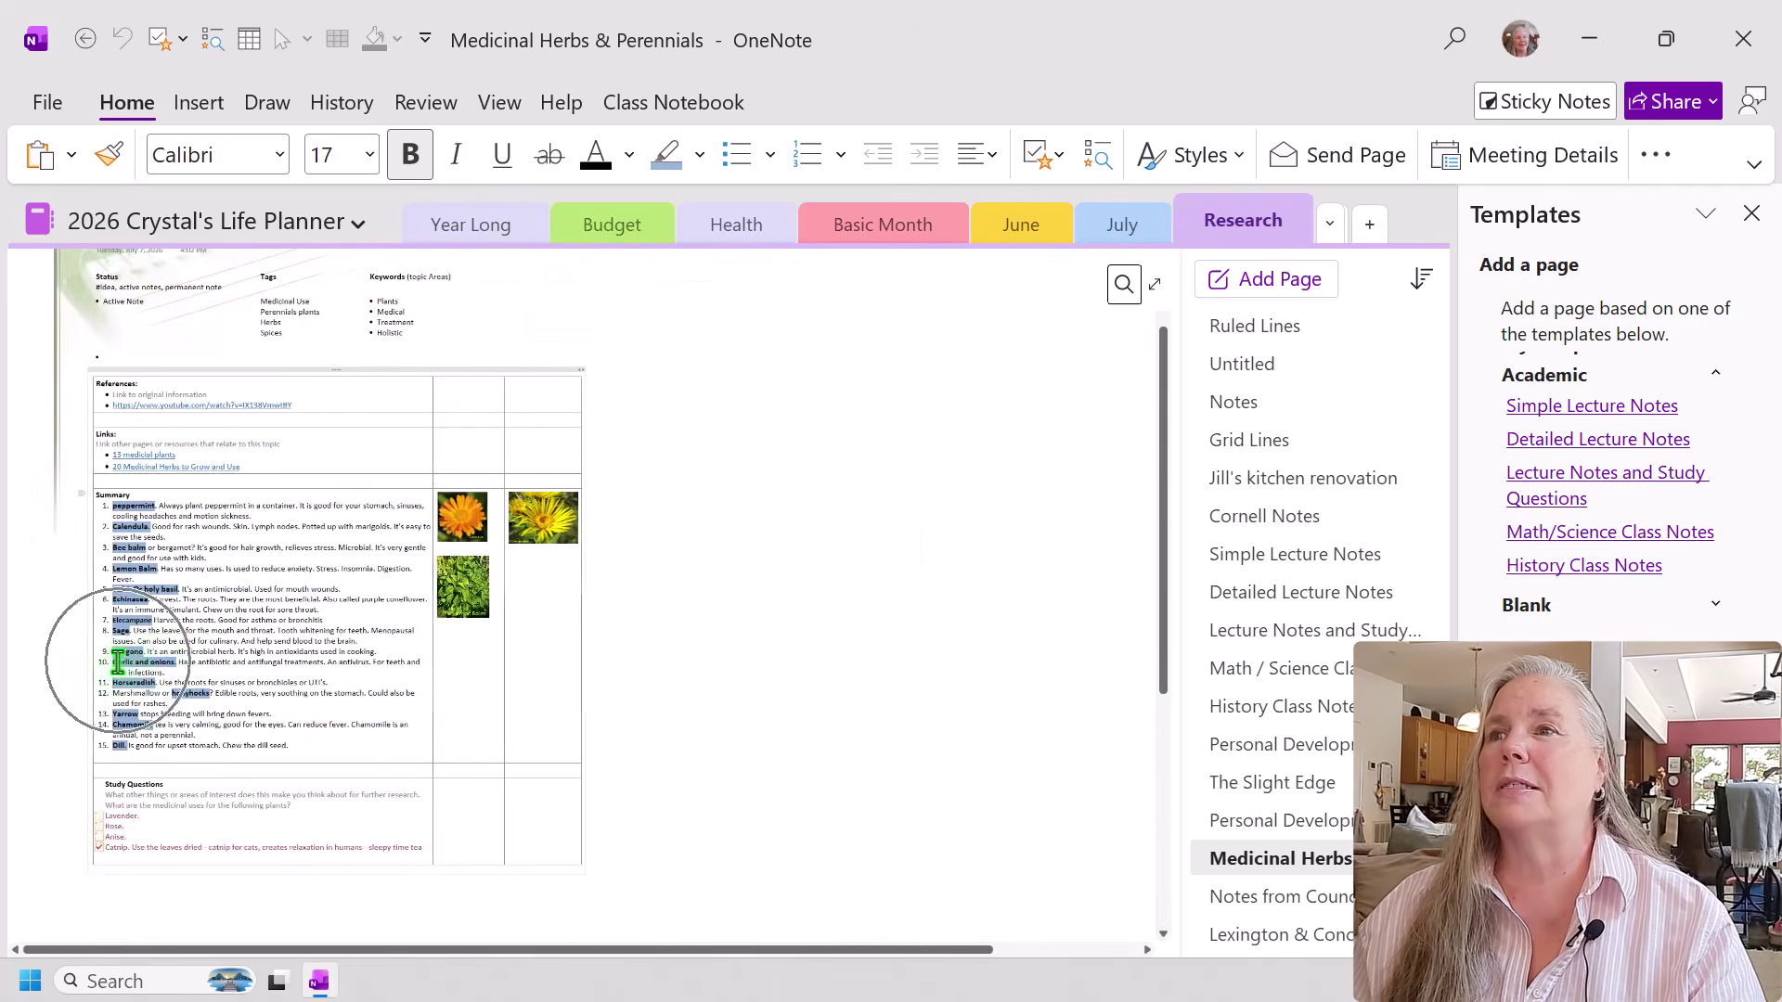
pyautogui.scroll(1, 207, 457)
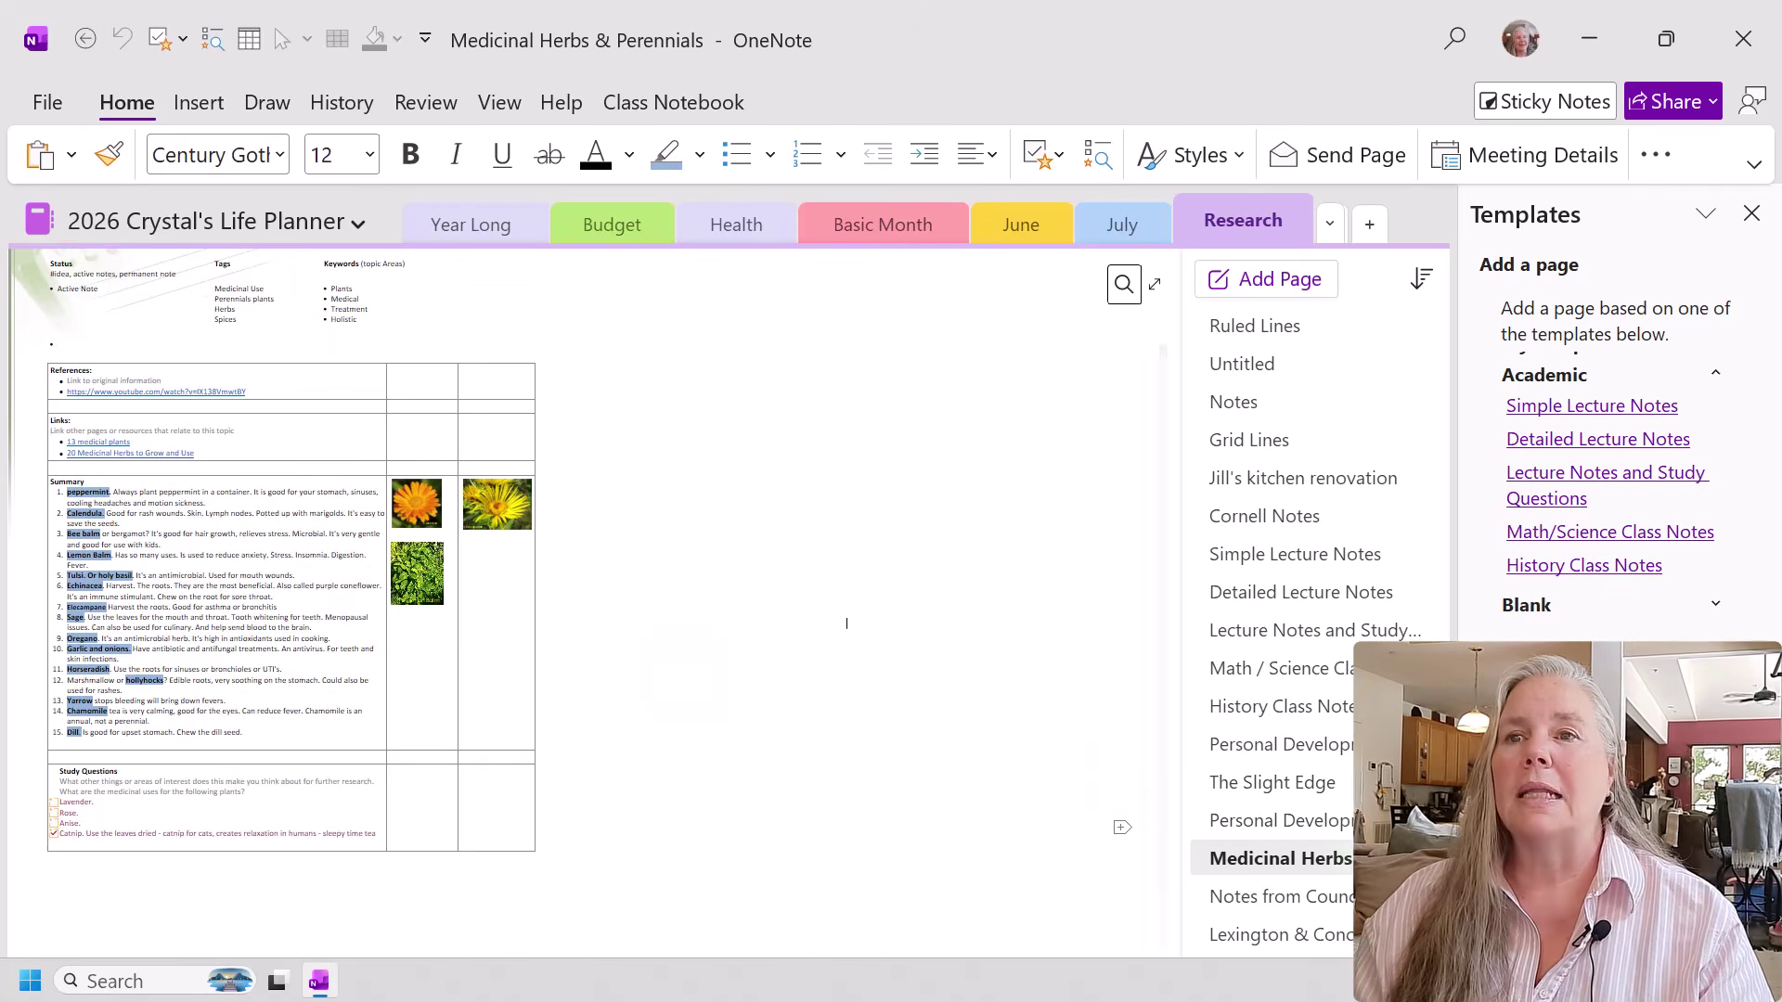
# Copy the Medicinal Herbs & Perennials page into the current Research section and open the copy at the end of the page list.
pyautogui.rightClick(1347, 857)
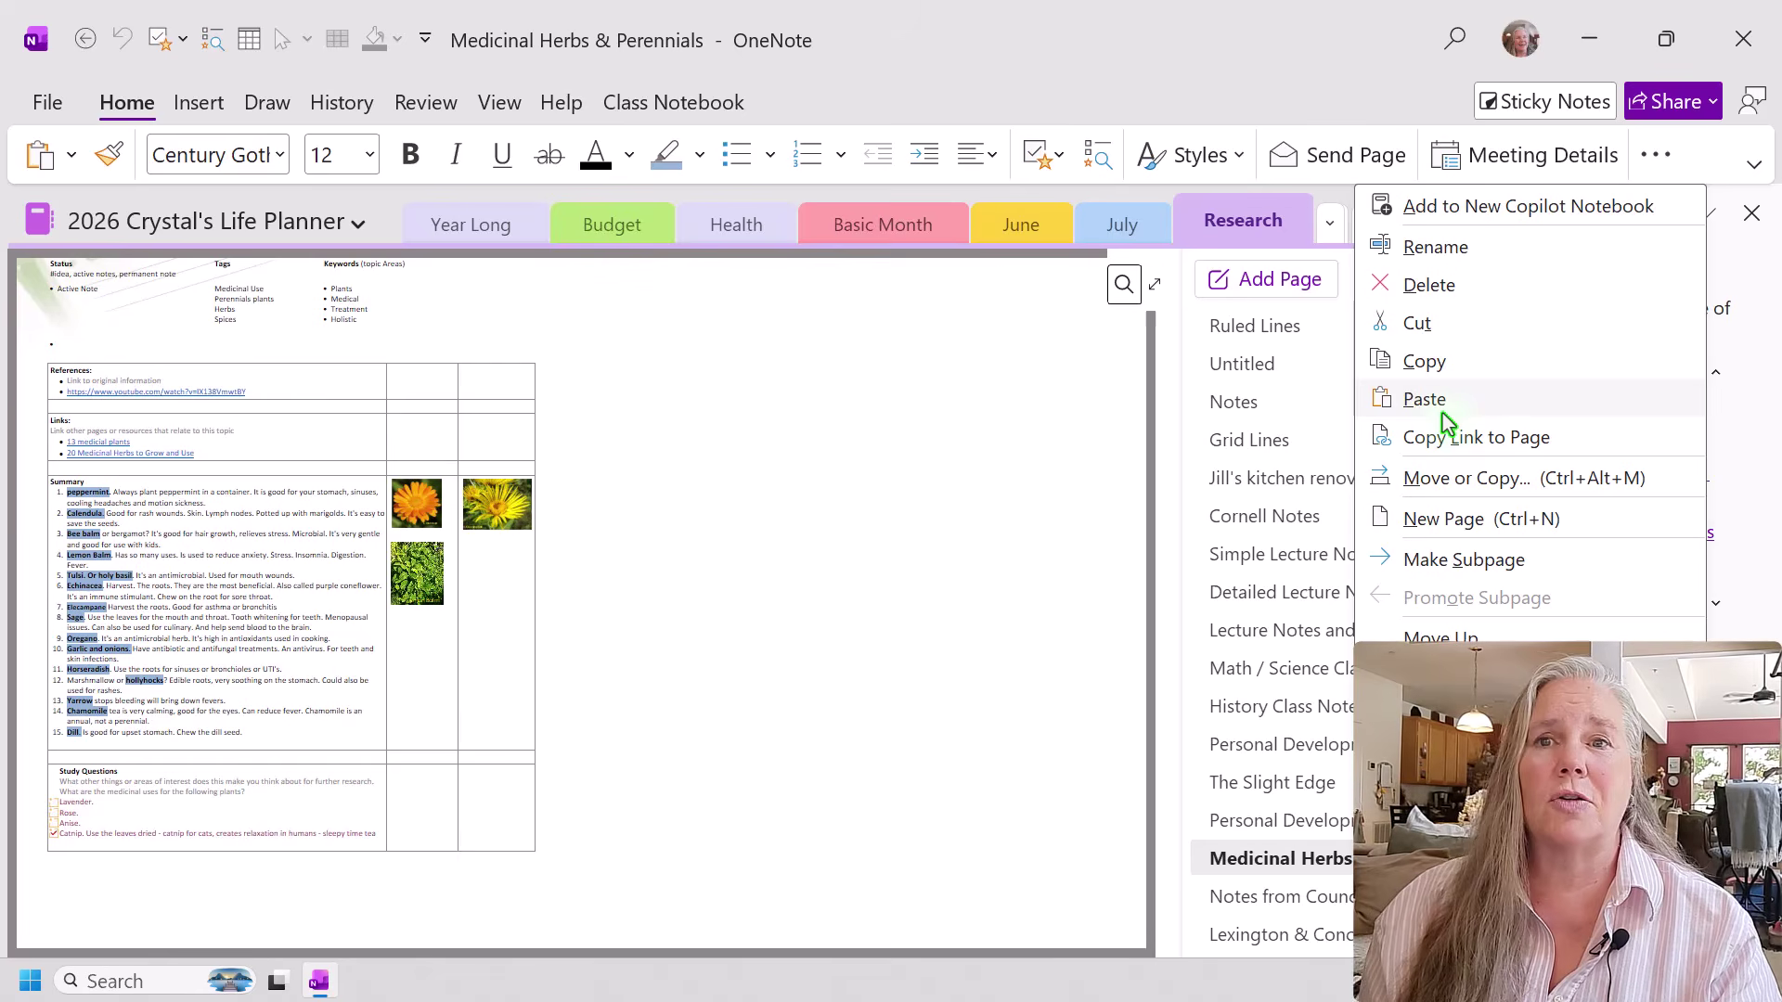
pyautogui.click(1454, 479)
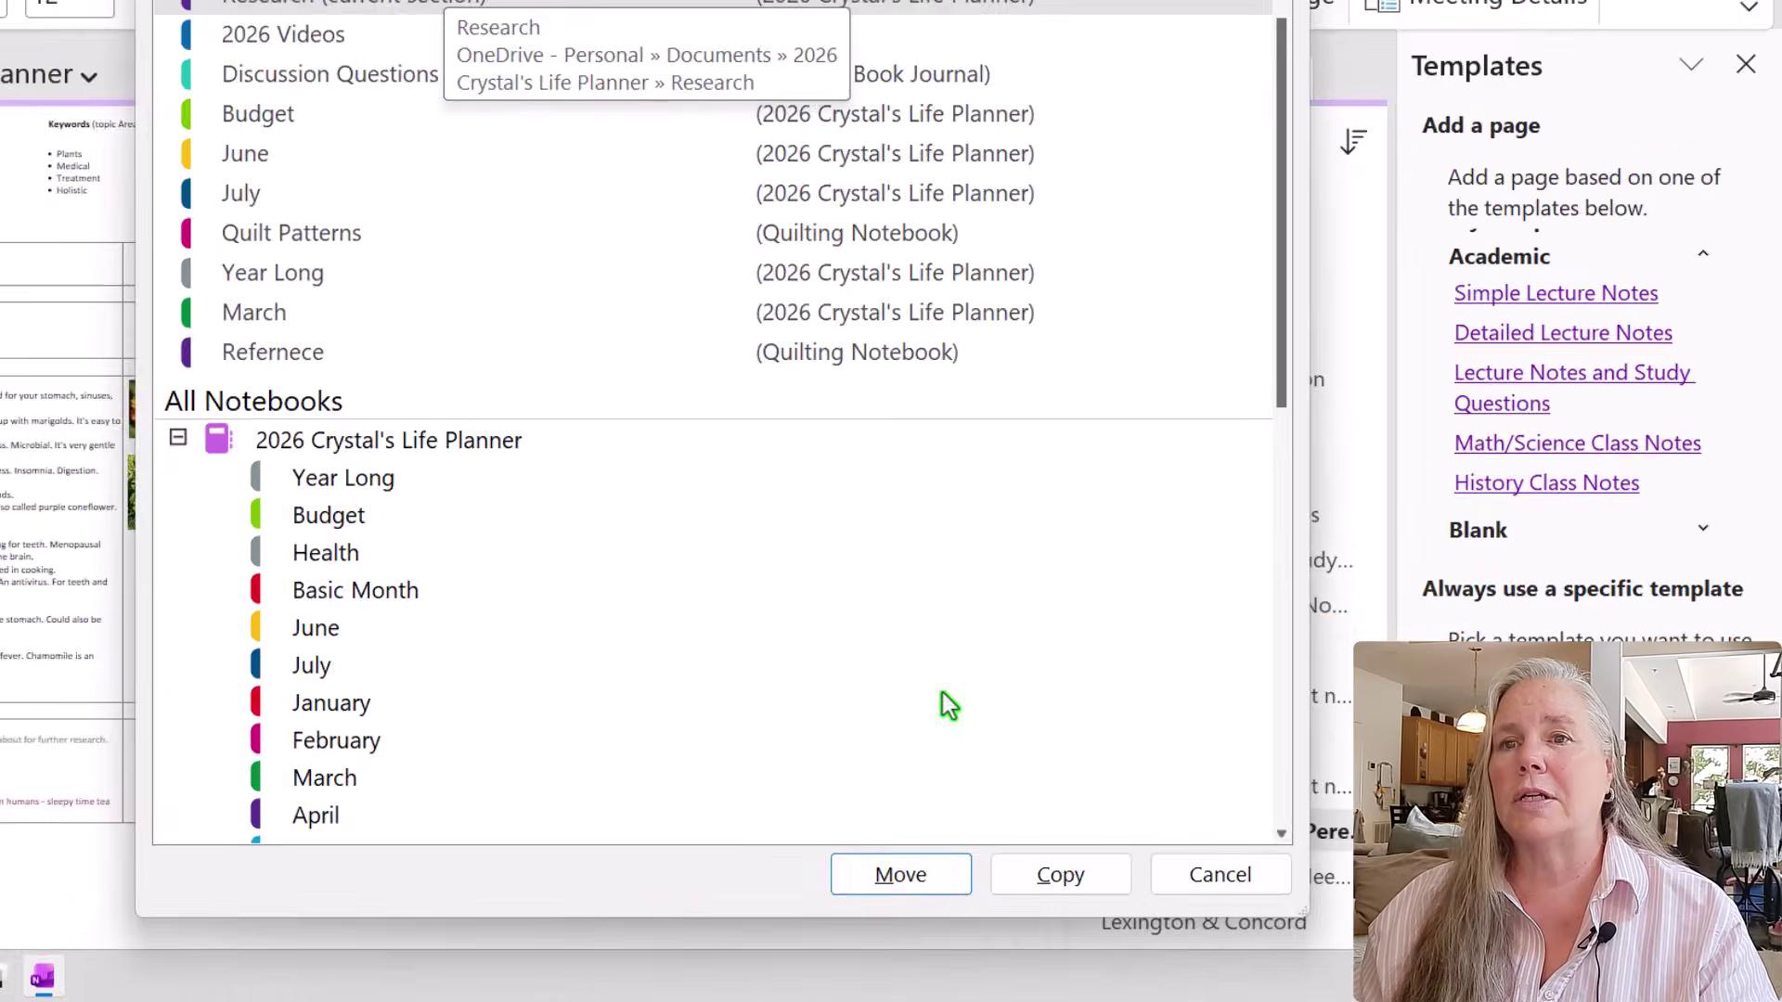
pyautogui.click(1159, 893)
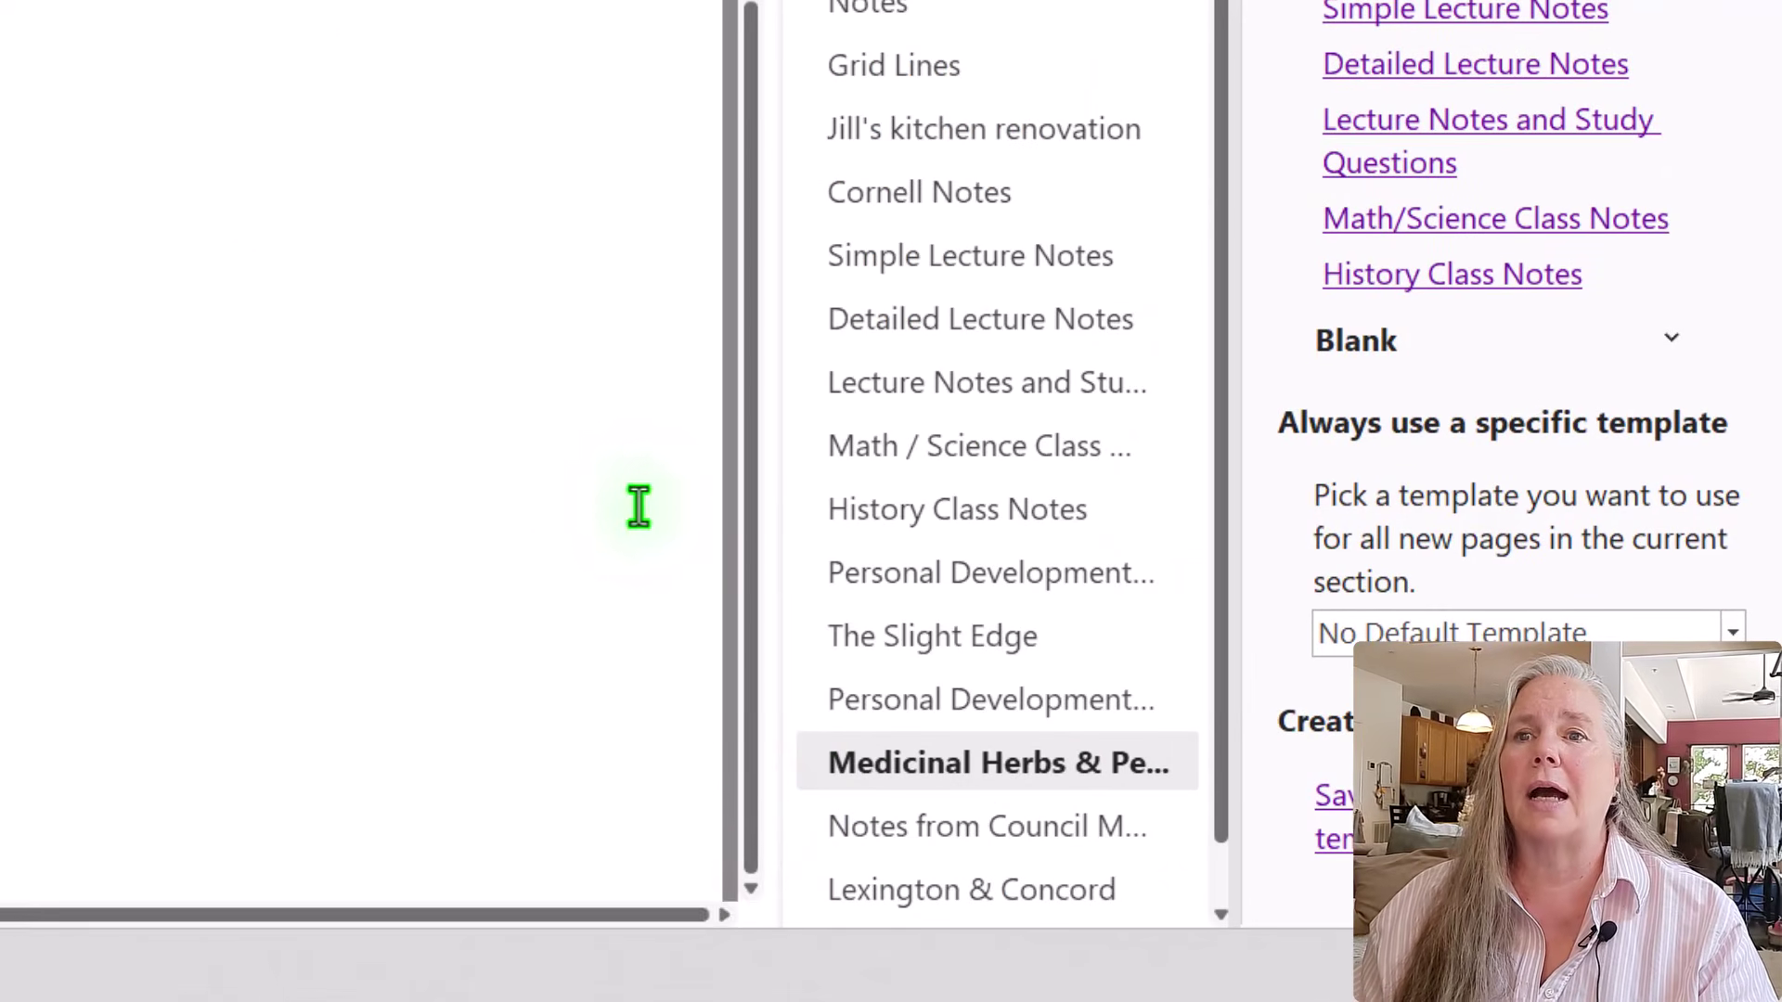
pyautogui.moveTo(1221, 605); pyautogui.dragTo(1225, 844)
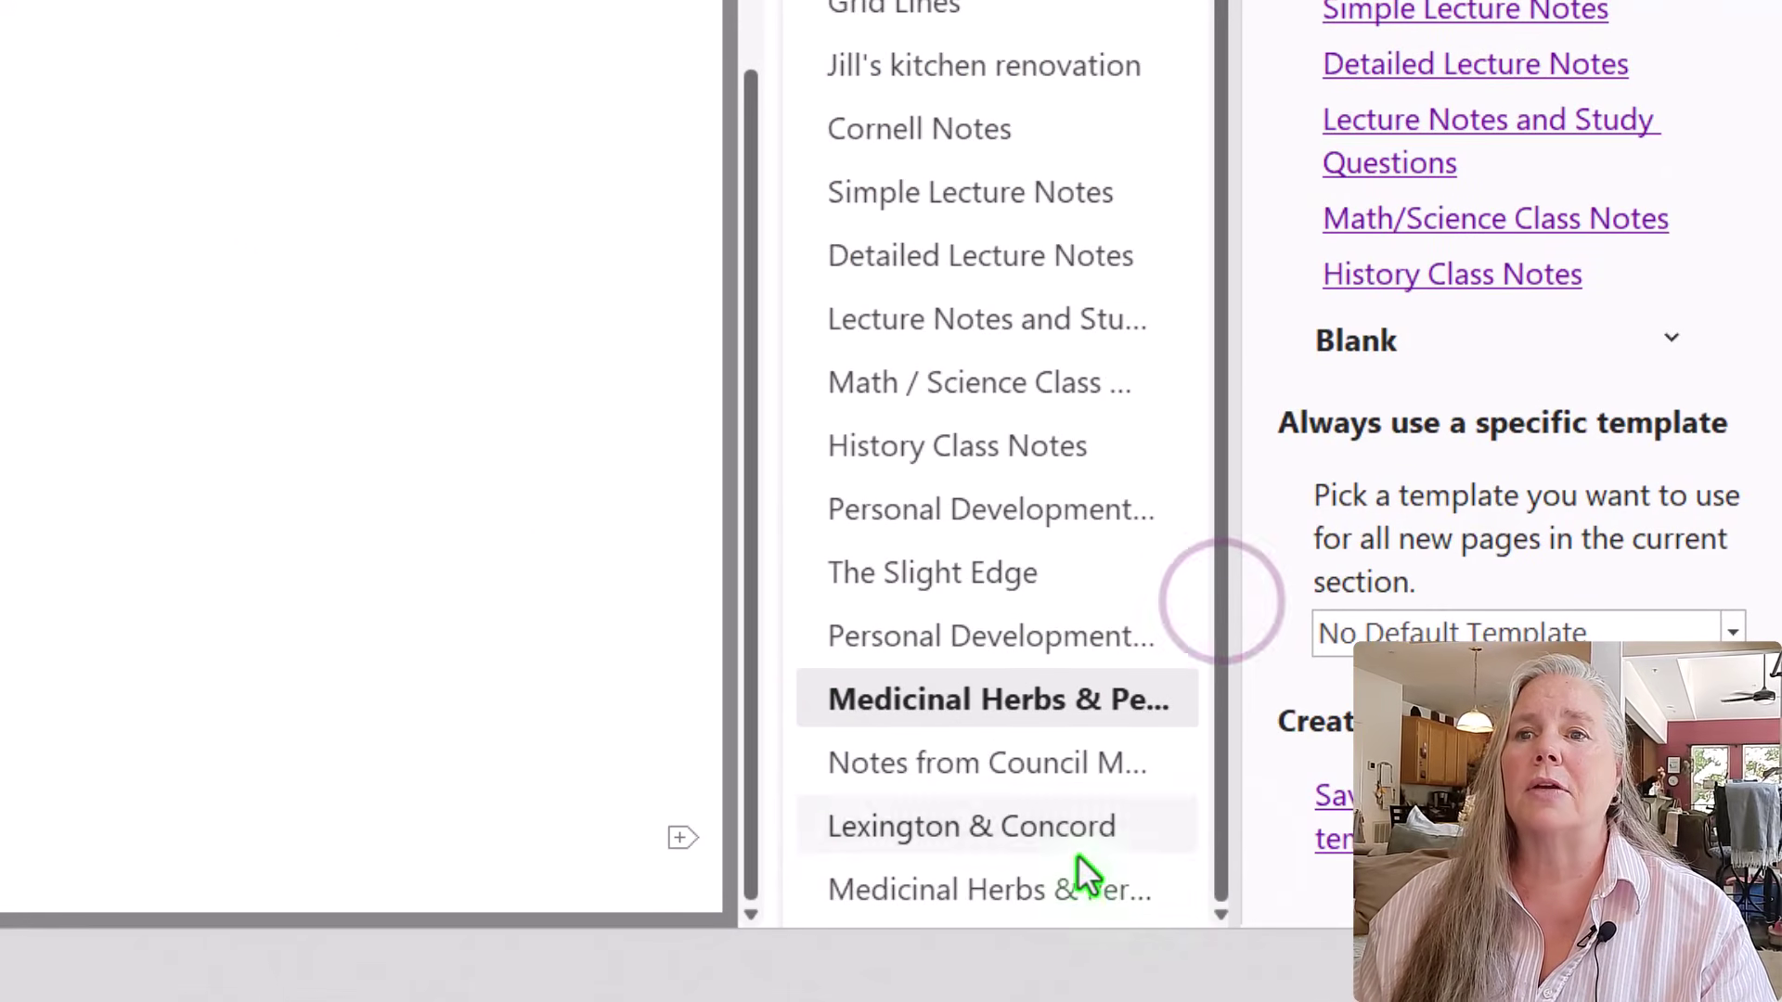
pyautogui.click(1078, 889)
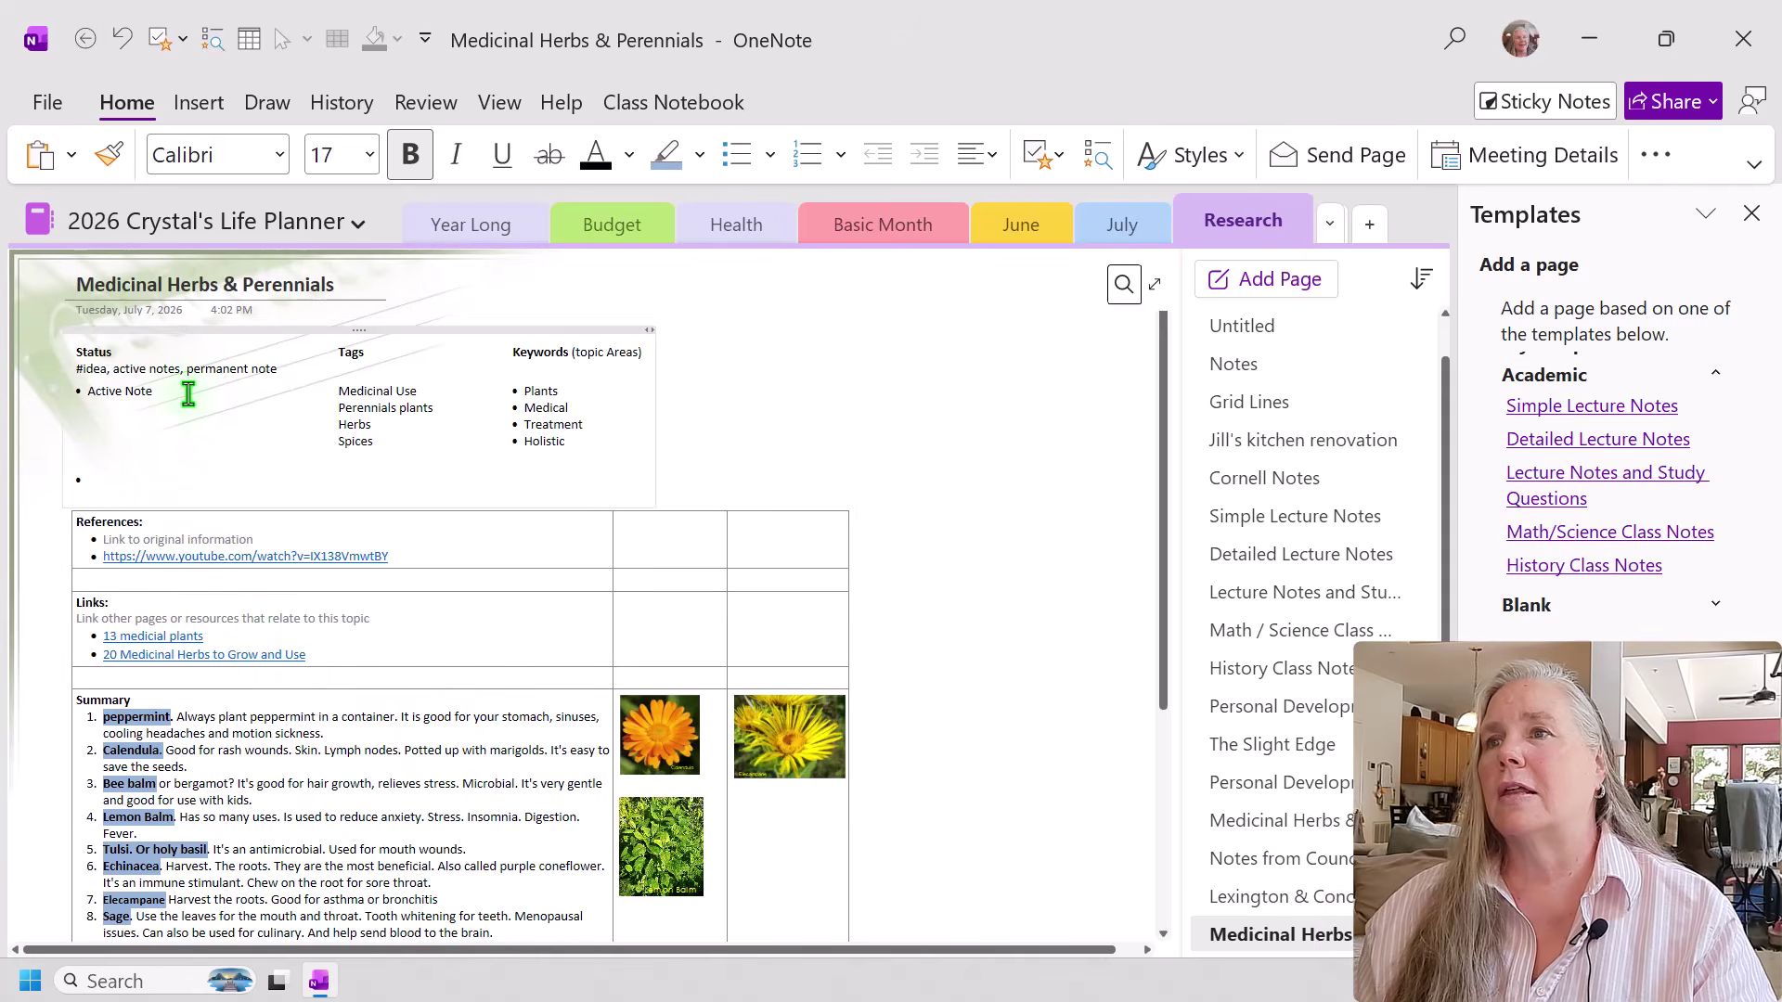
# Replace the copied page's title with Personal Development Tables.
pyautogui.moveTo(371, 281); pyautogui.dragTo(163, 293)
pyautogui.click(161, 294)
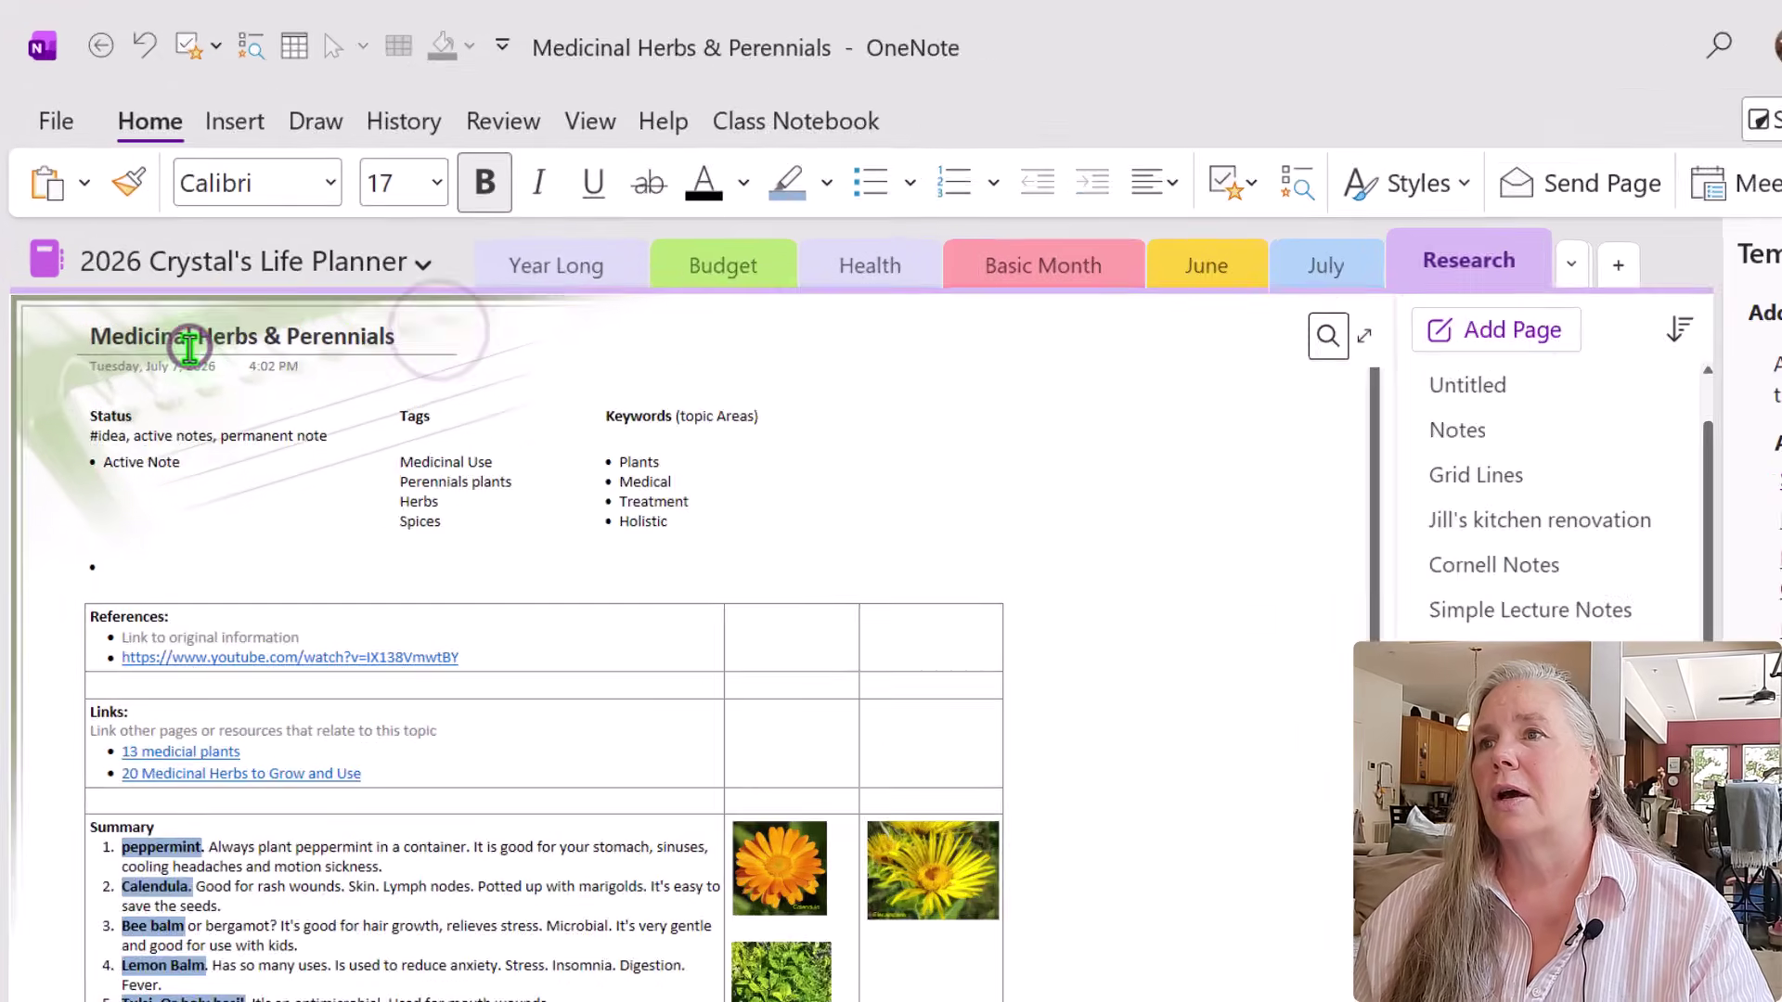
pyautogui.moveTo(340, 283); pyautogui.dragTo(245, 278)
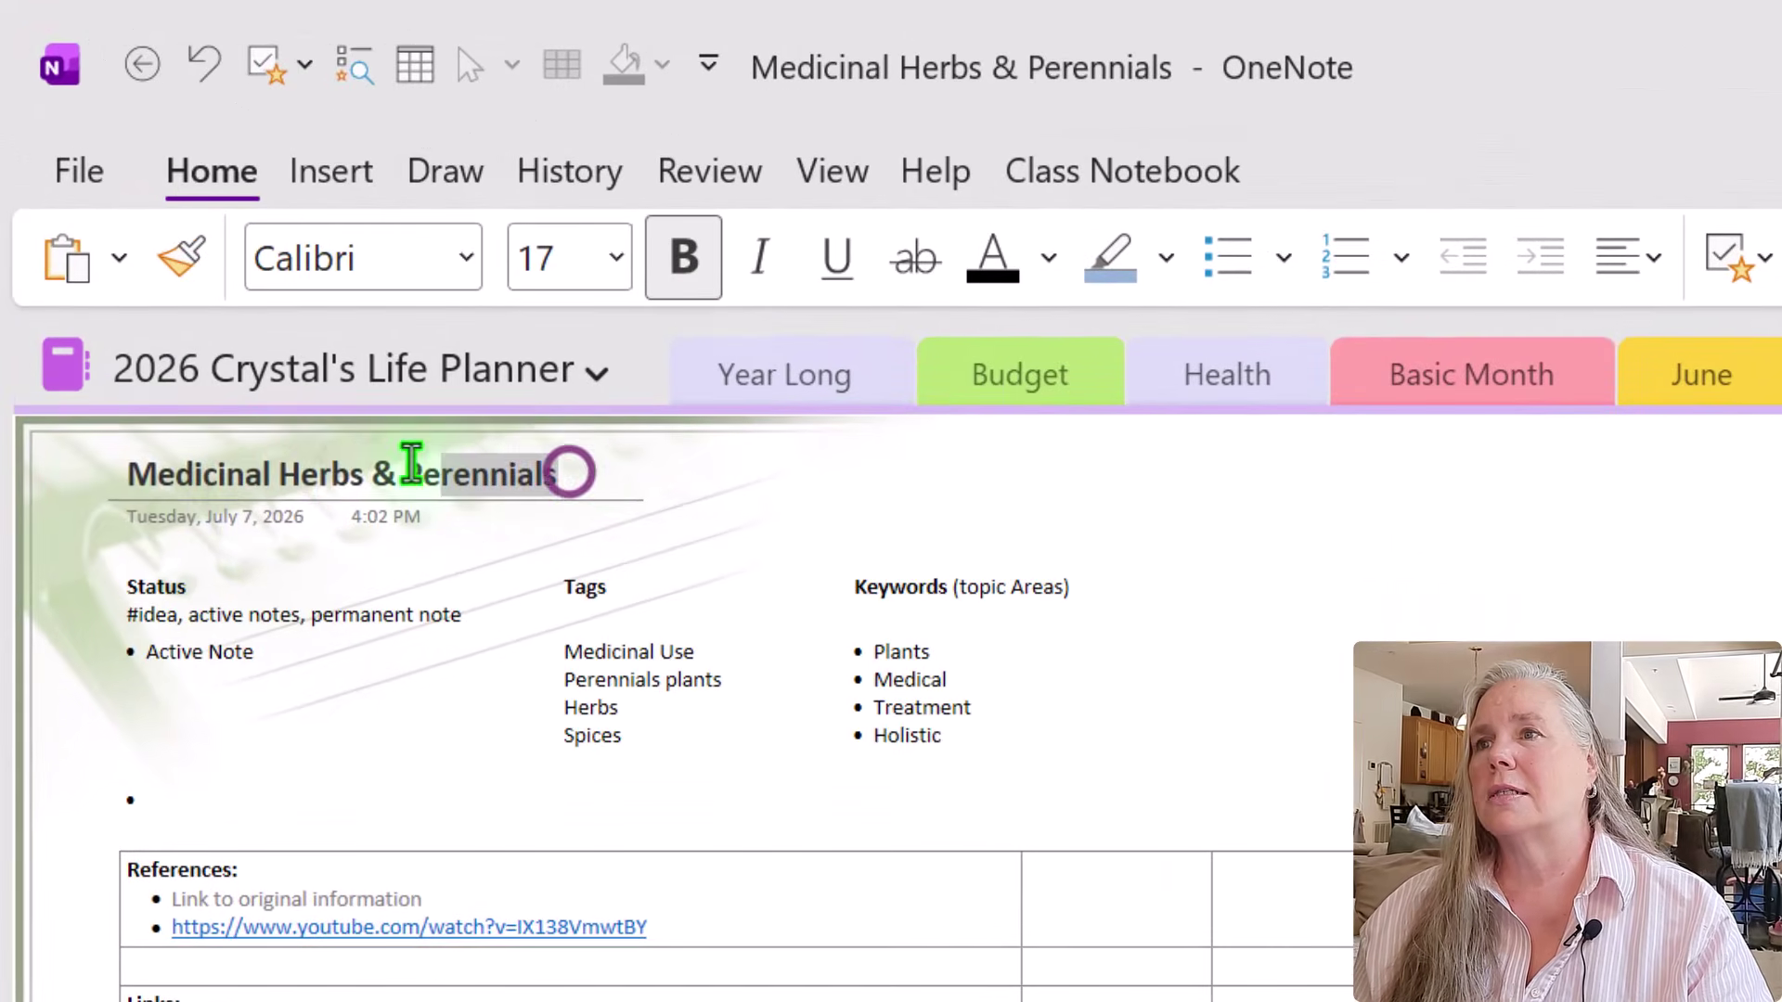
pyautogui.moveTo(411, 461); pyautogui.dragTo(79, 464)
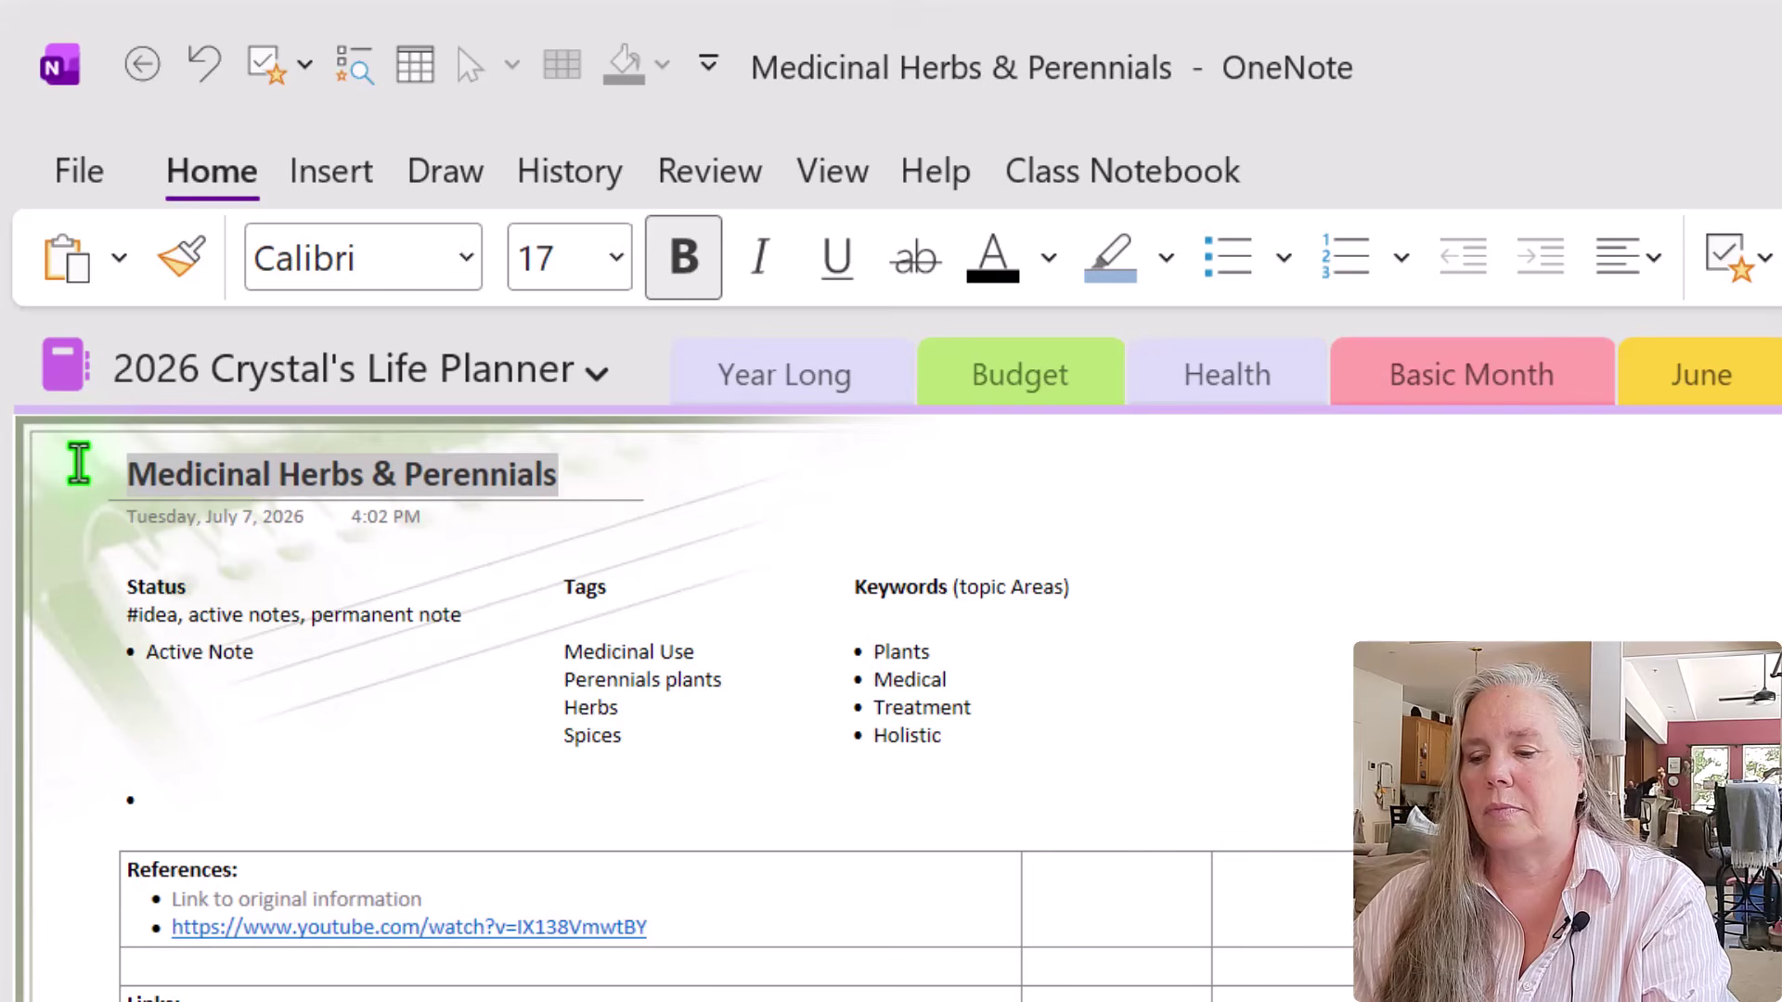
pyautogui.write('Personal D')
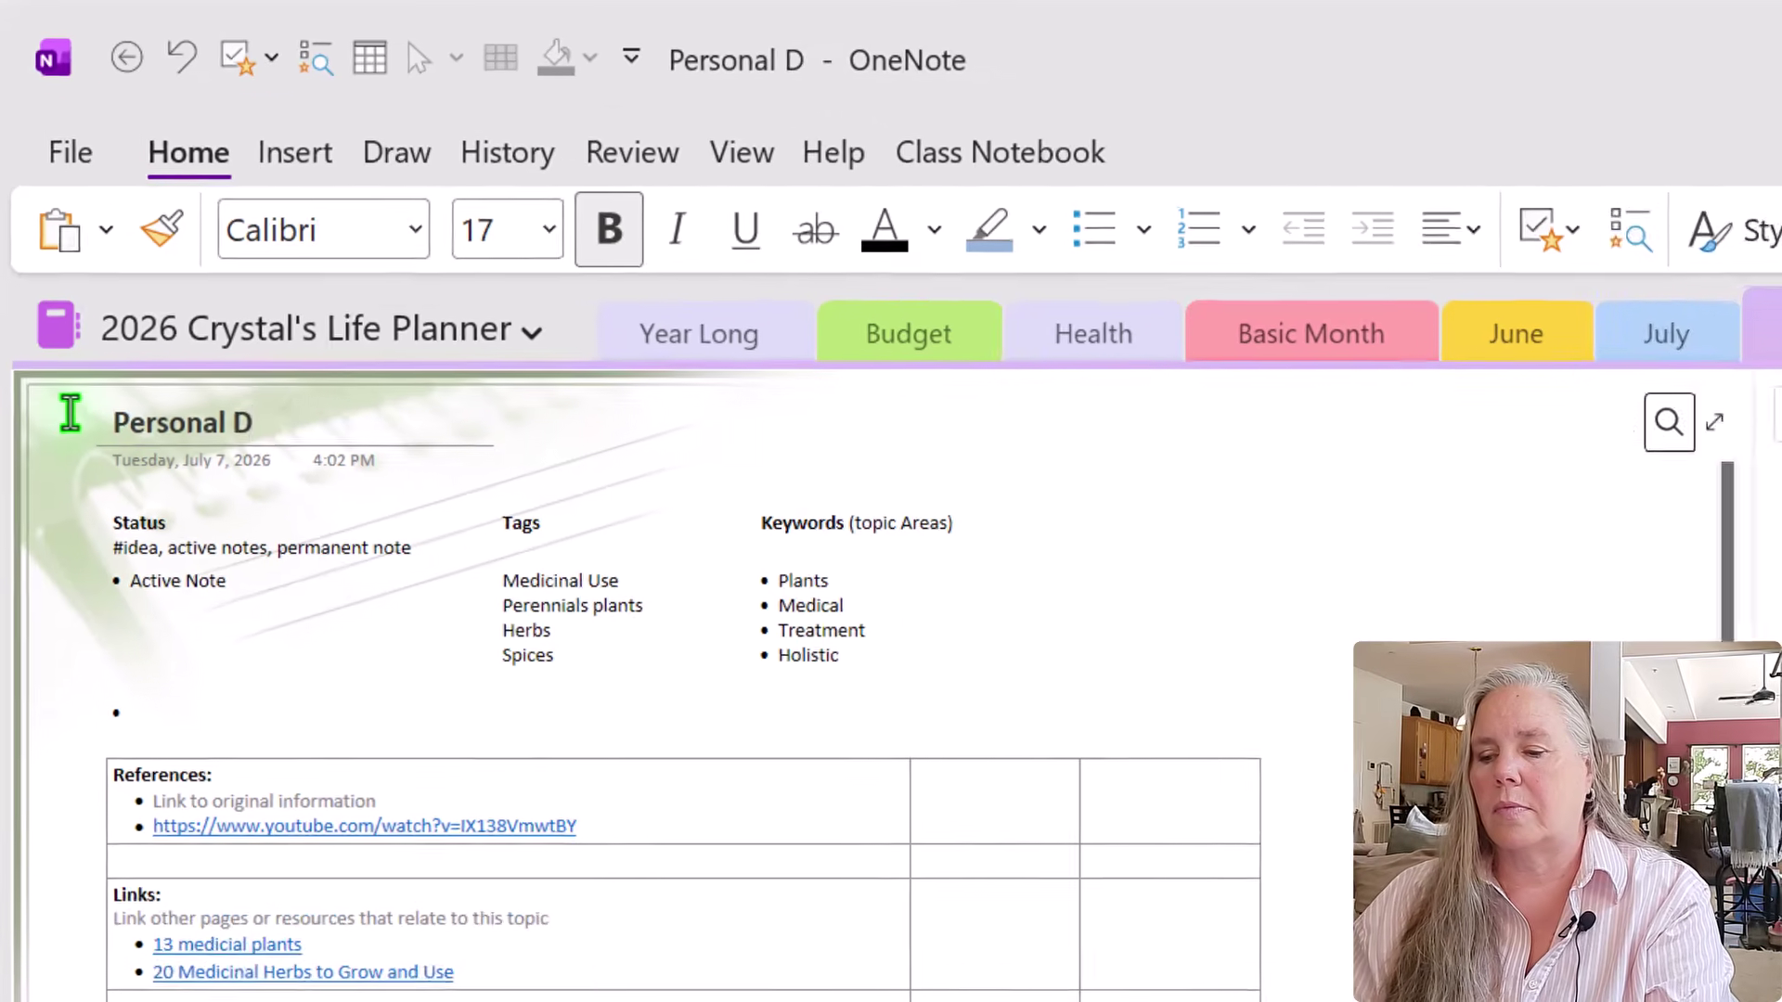
pyautogui.write('evel')
pyautogui.write('opment Tables')
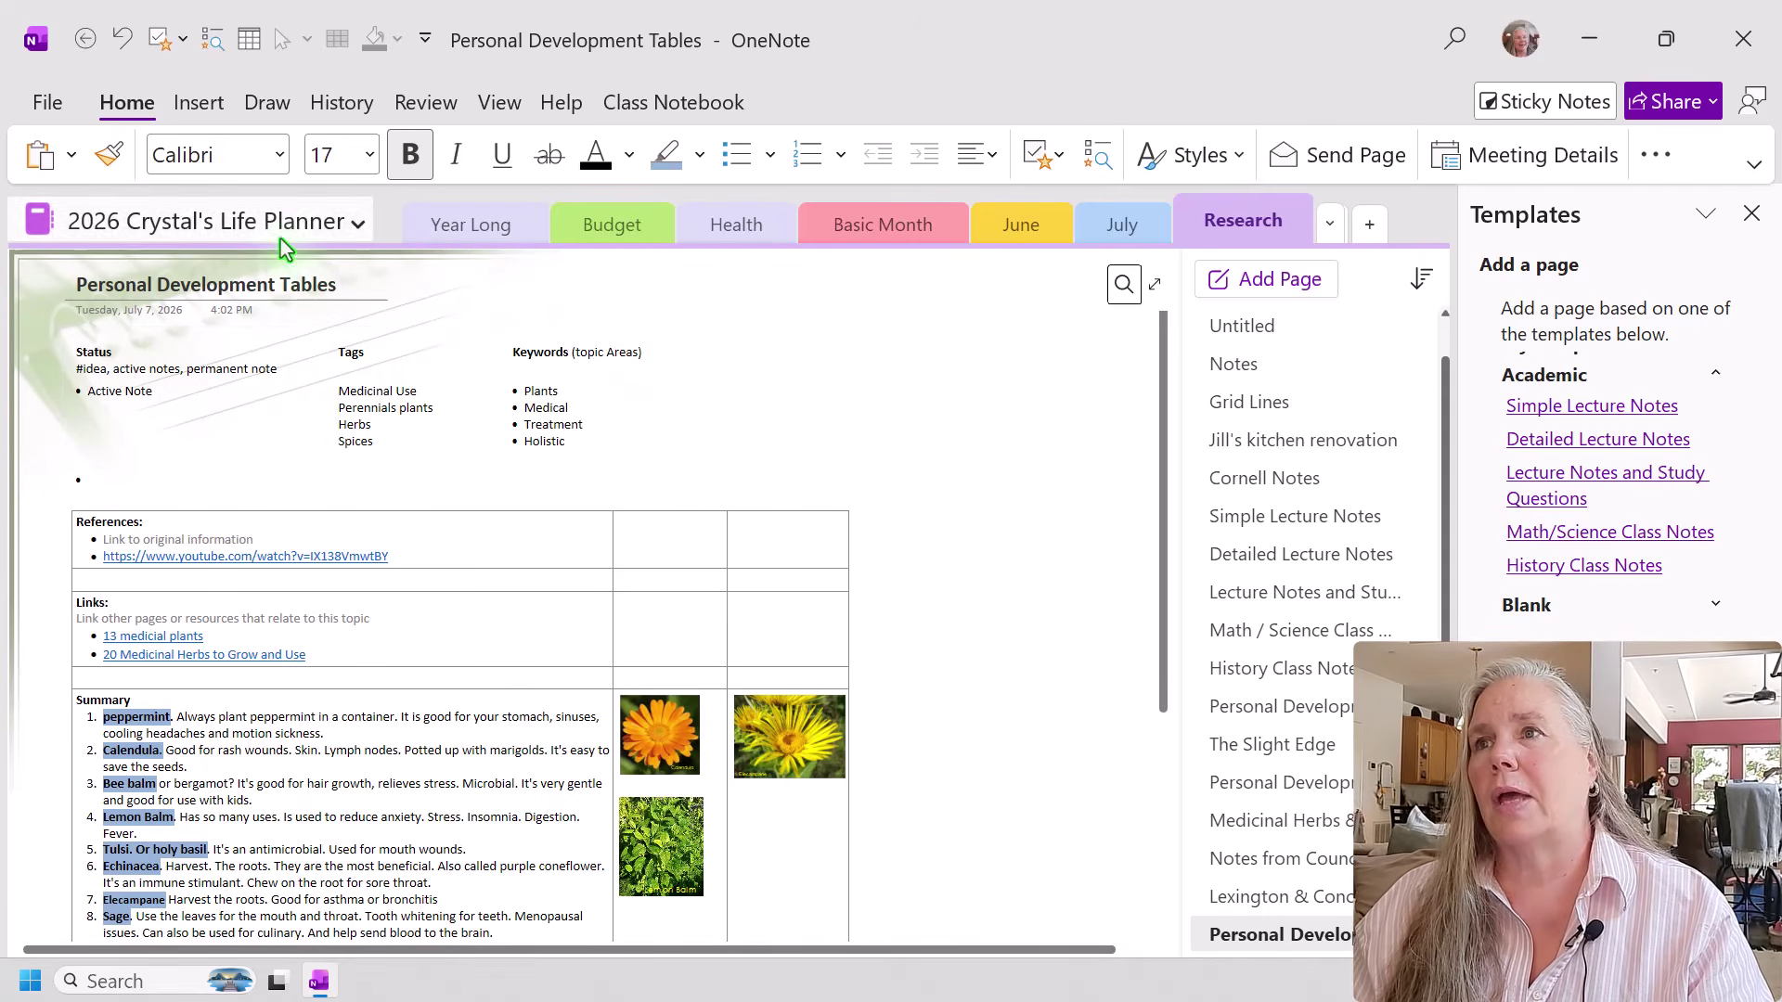
# Insert a new table with three columns and two rows below the Study Questions on the Personal Development Tables page.
pyautogui.click(186, 111)
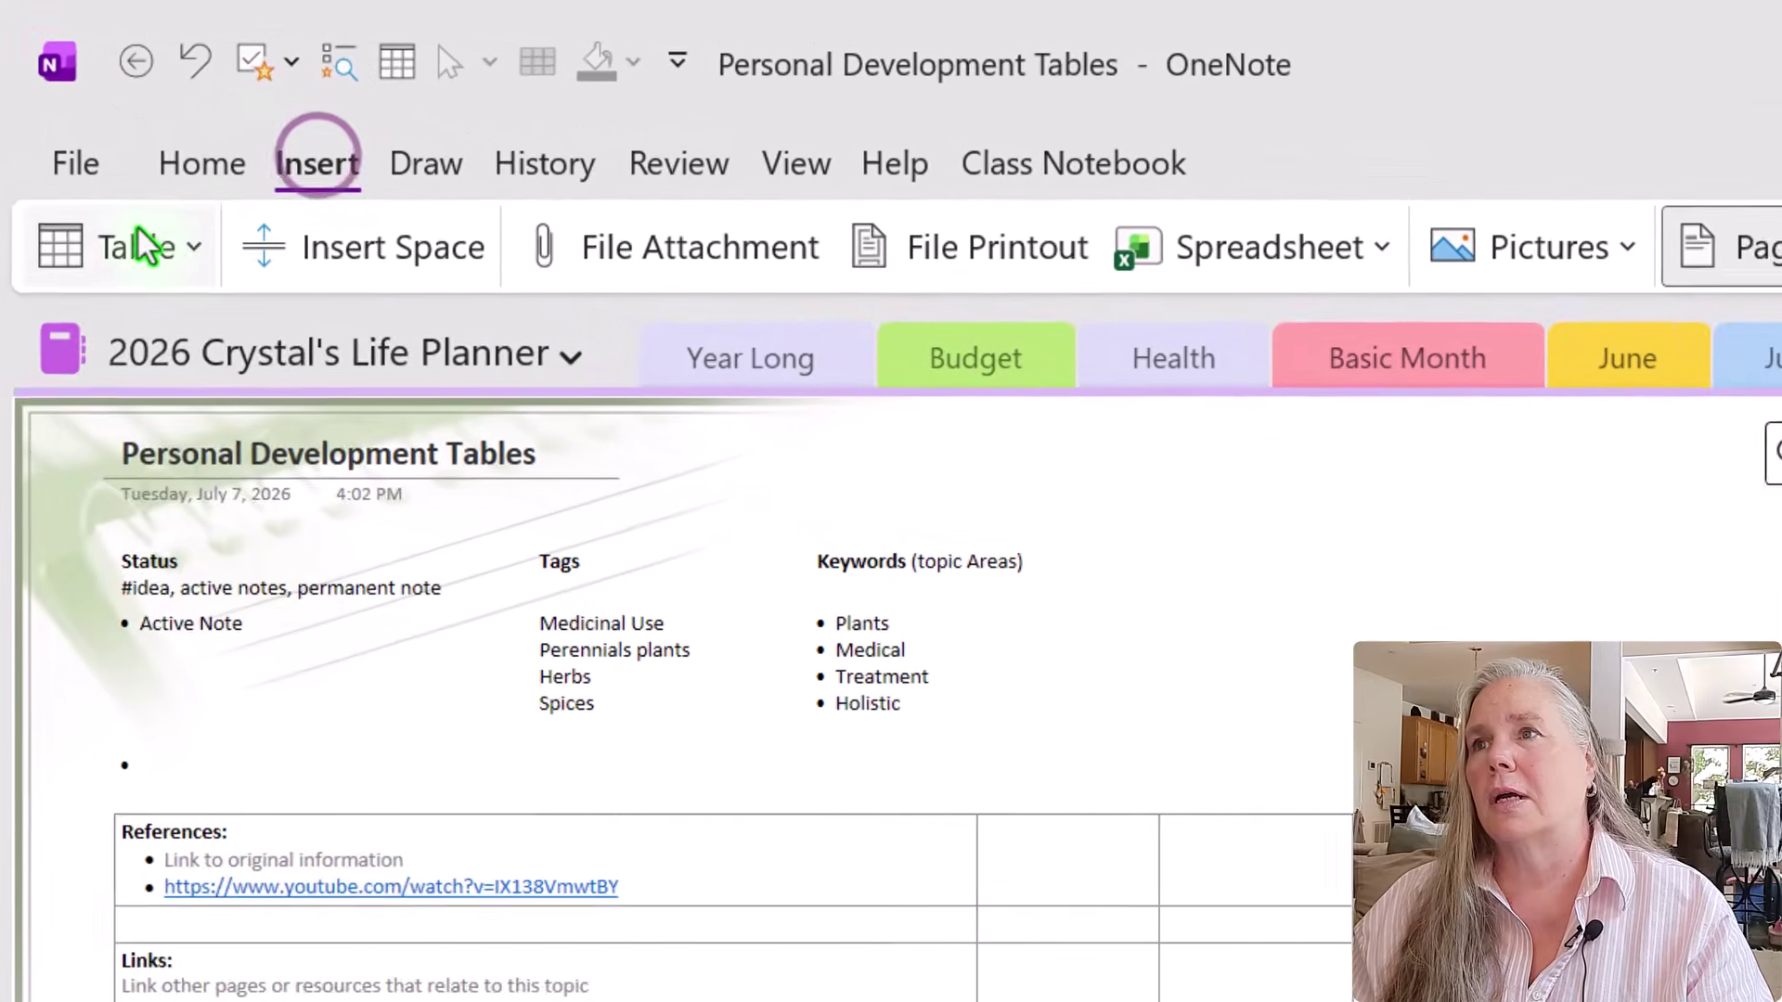
pyautogui.click(74, 155)
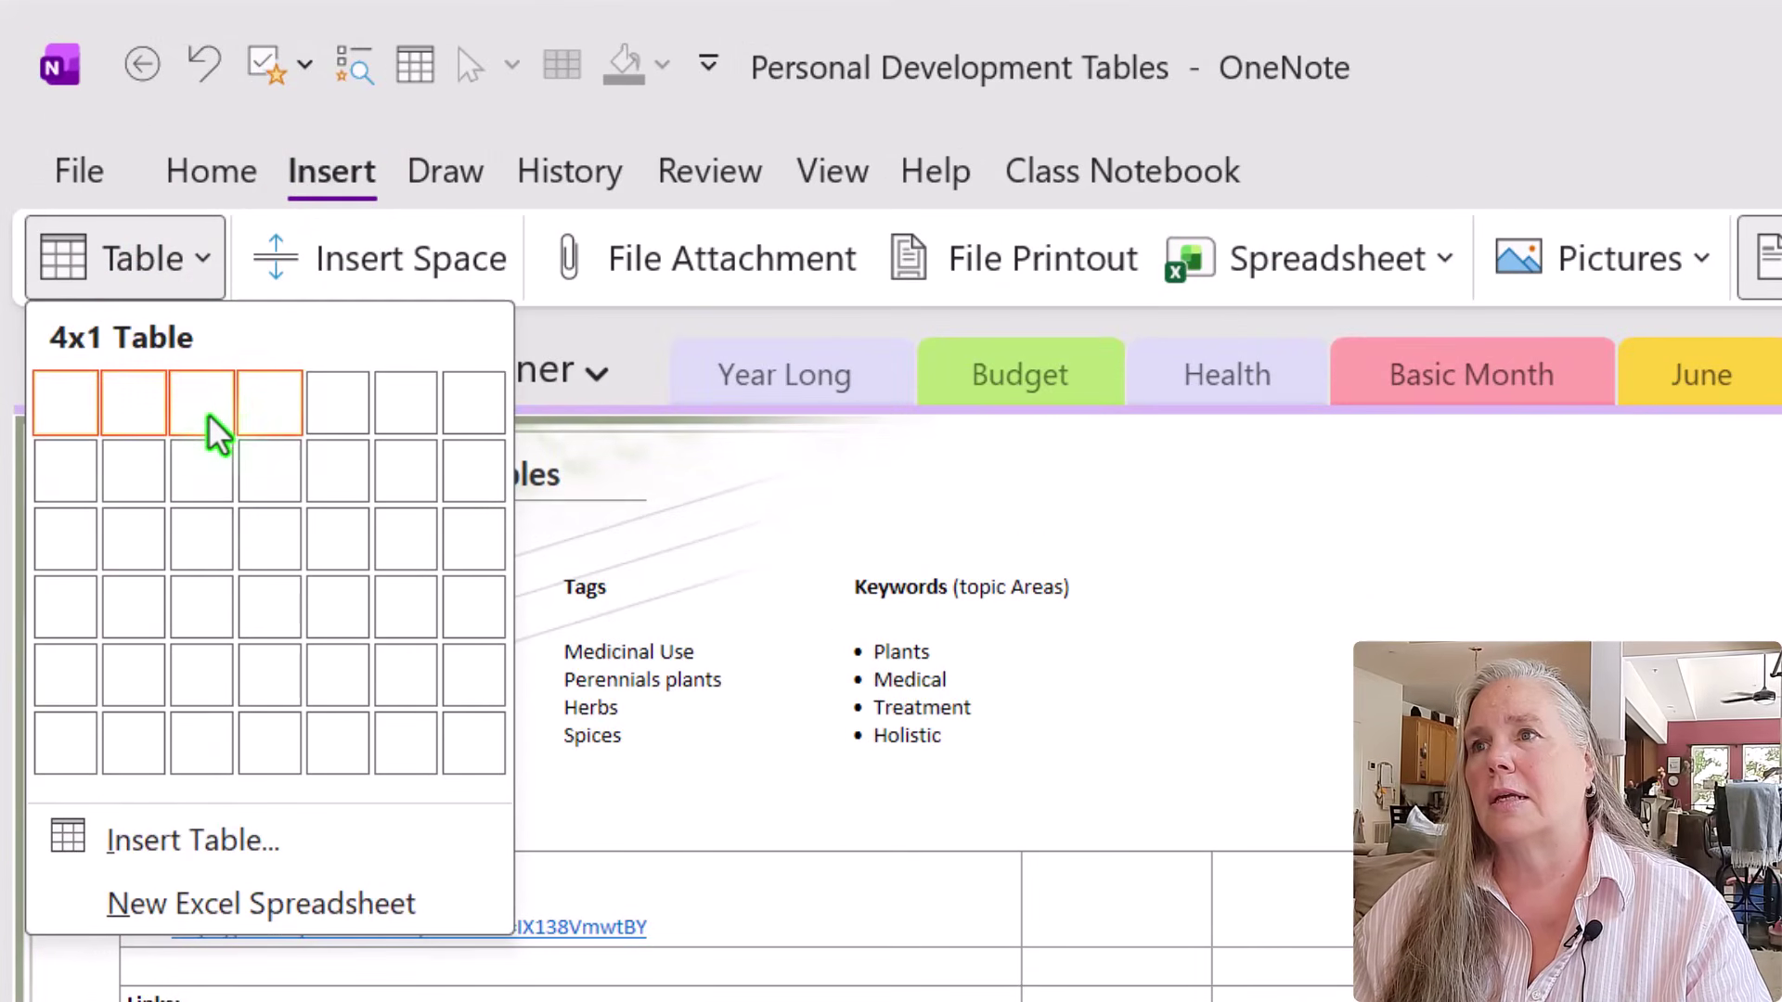
pyautogui.click(224, 477)
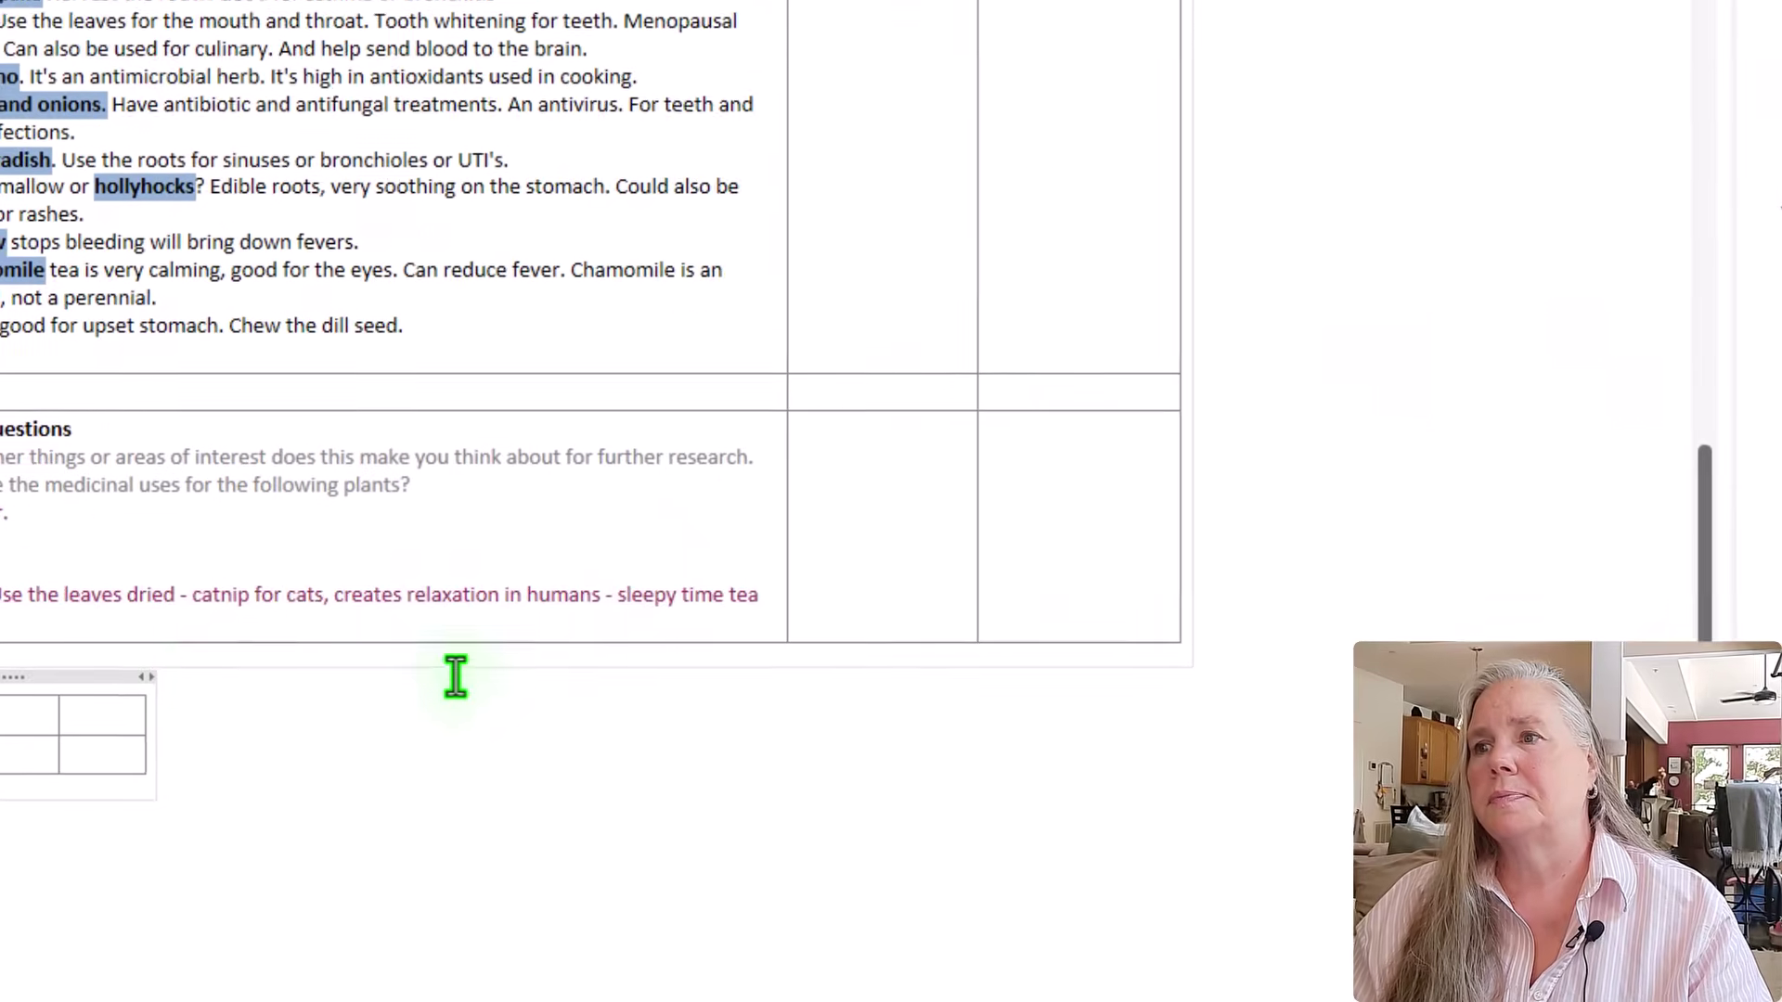
# Move the empty three-column table from below Study Questions to the blank area beside the Keywords heading near the page title.
pyautogui.click(43, 689)
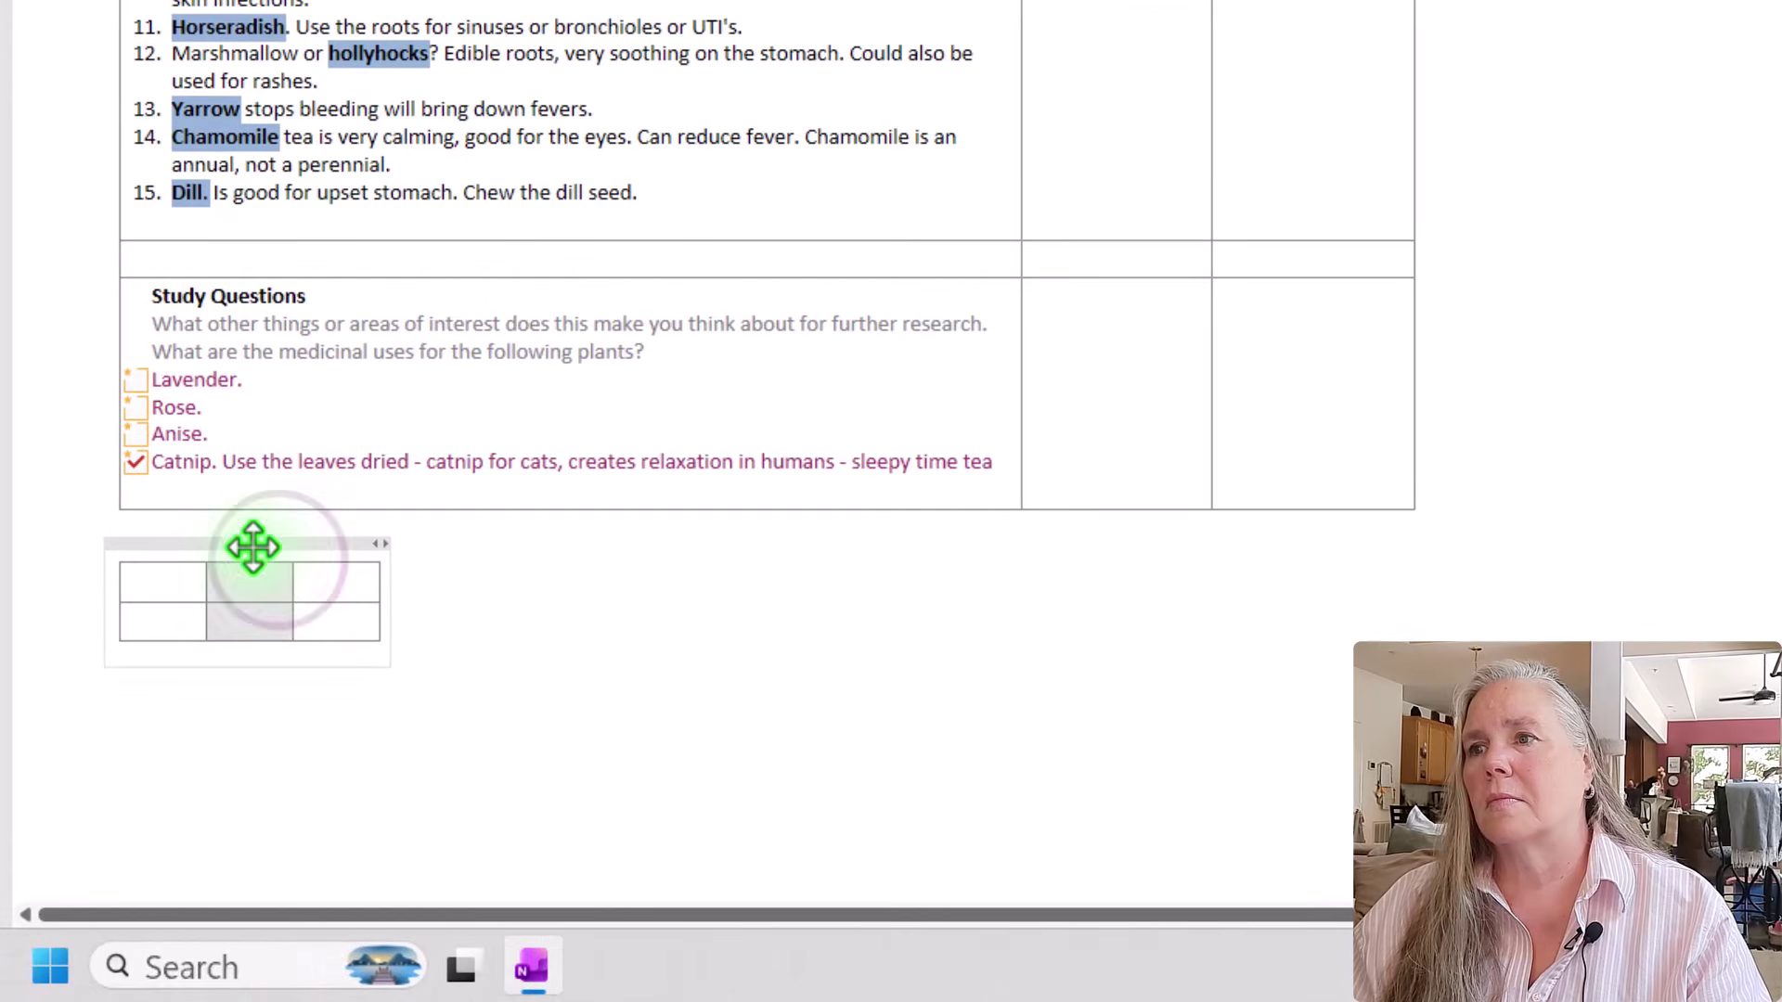
pyautogui.rightClick(253, 547)
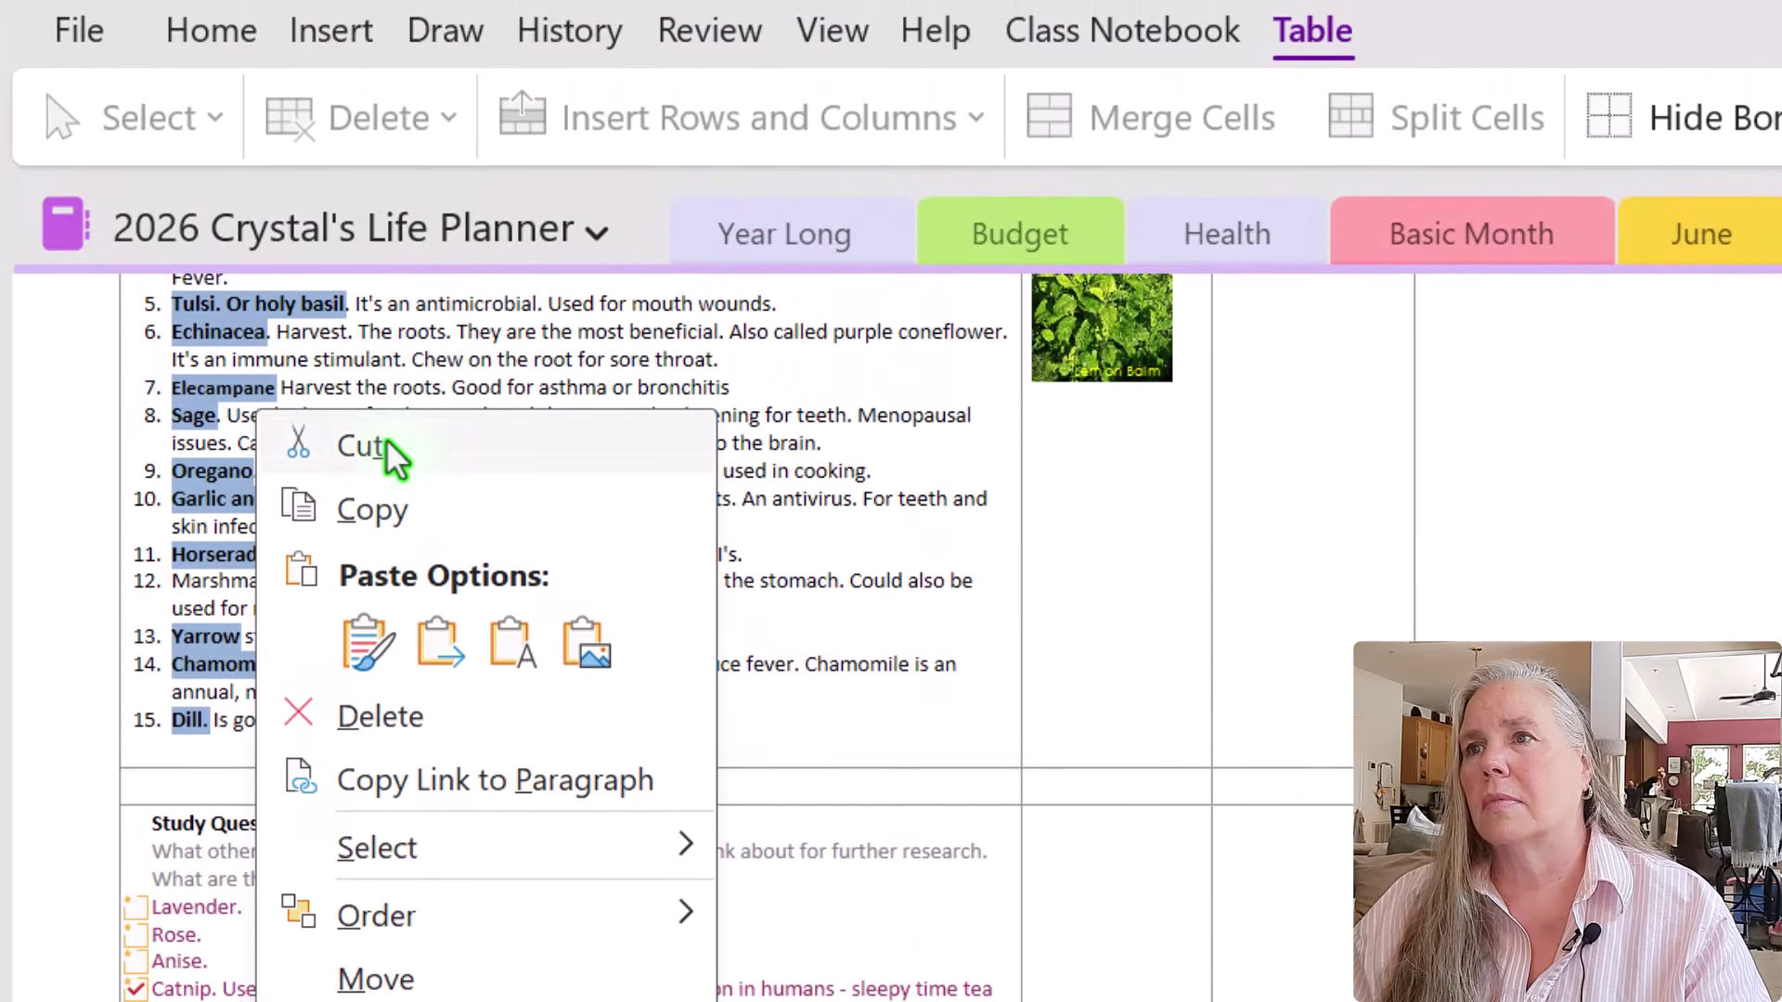
pyautogui.click(388, 444)
pyautogui.scroll(10, 616, 612)
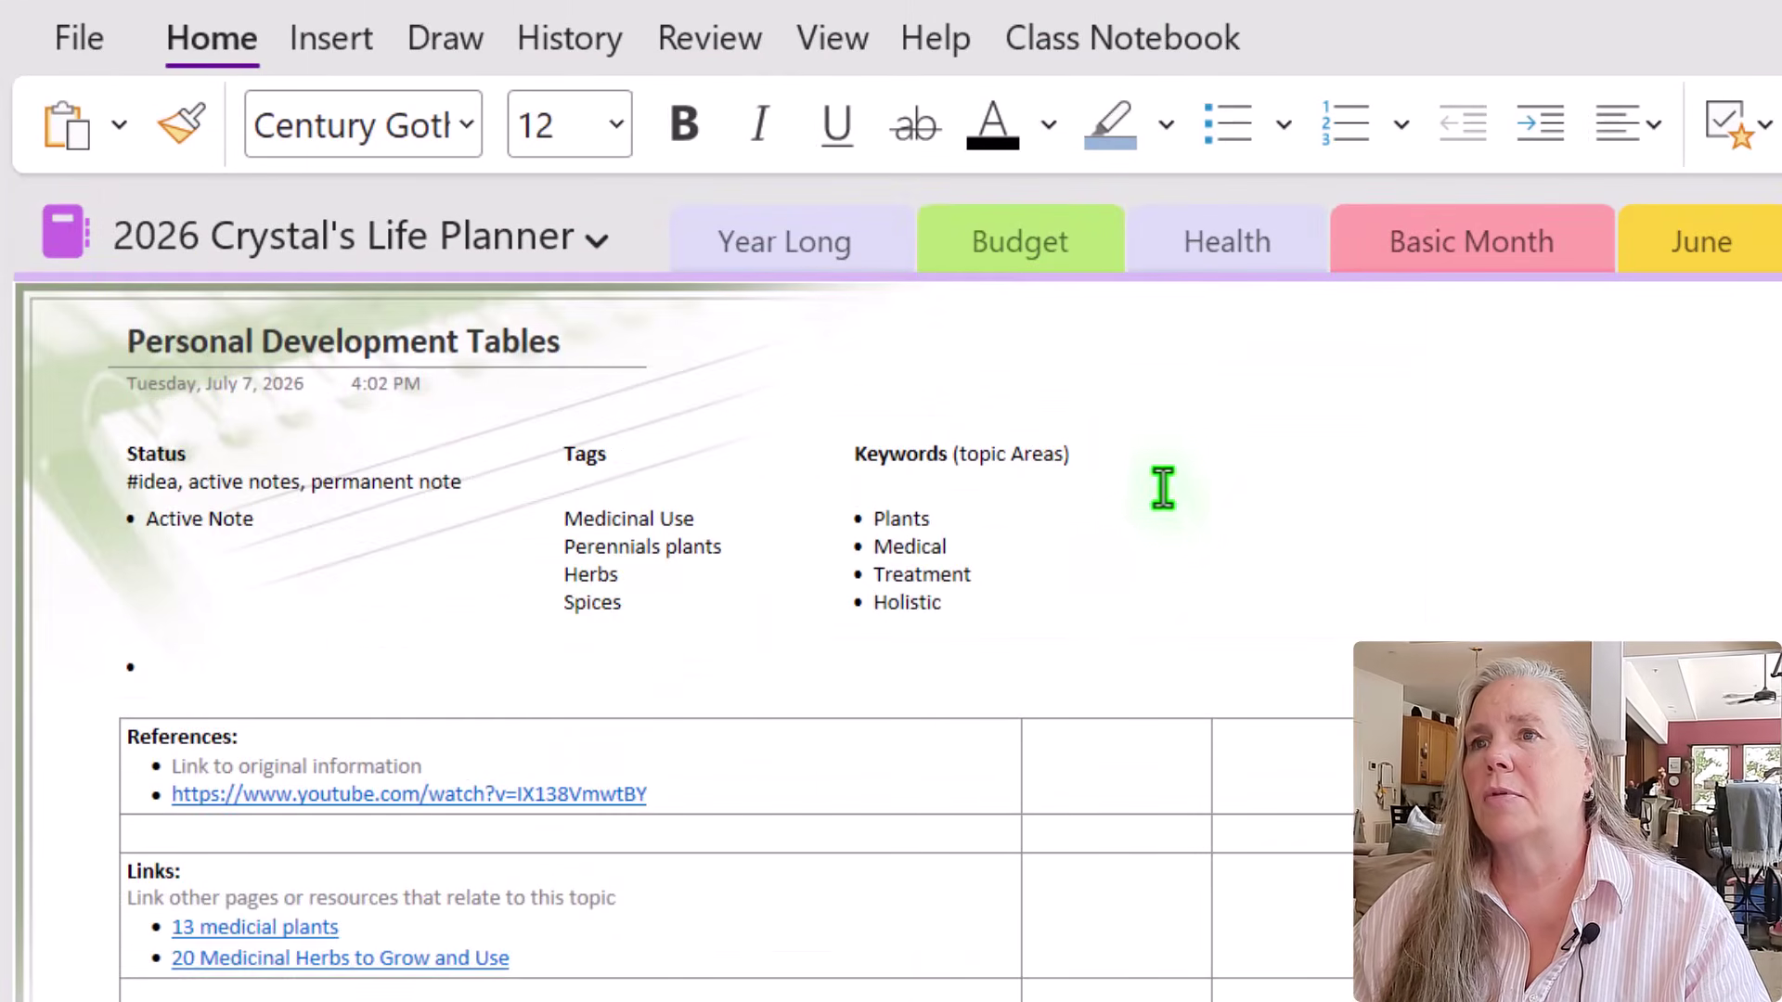
pyautogui.rightClick(1183, 443)
pyautogui.click(1300, 733)
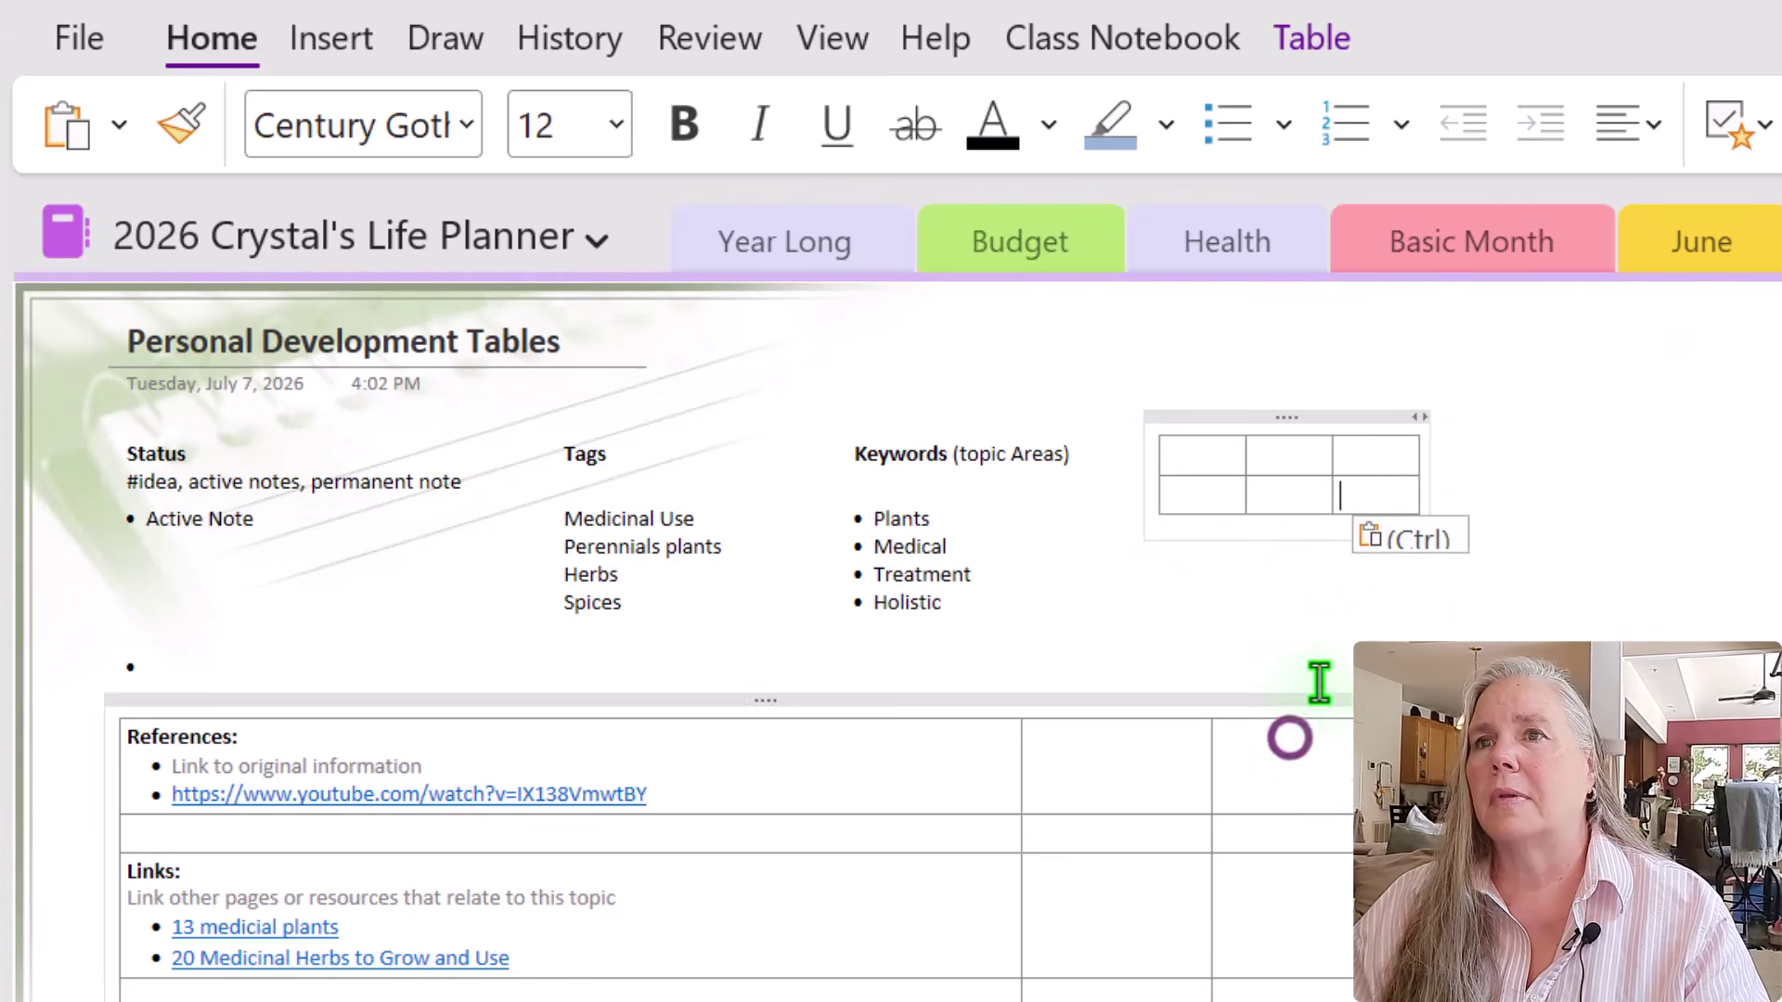
# Move the Status, Tags and Keywords (topic Areas) headings into the new table's first row and "#idea, active notes, permanent note" under Status.
pyautogui.doubleClick(139, 453)
pyautogui.moveTo(152, 454); pyautogui.dragTo(1185, 477)
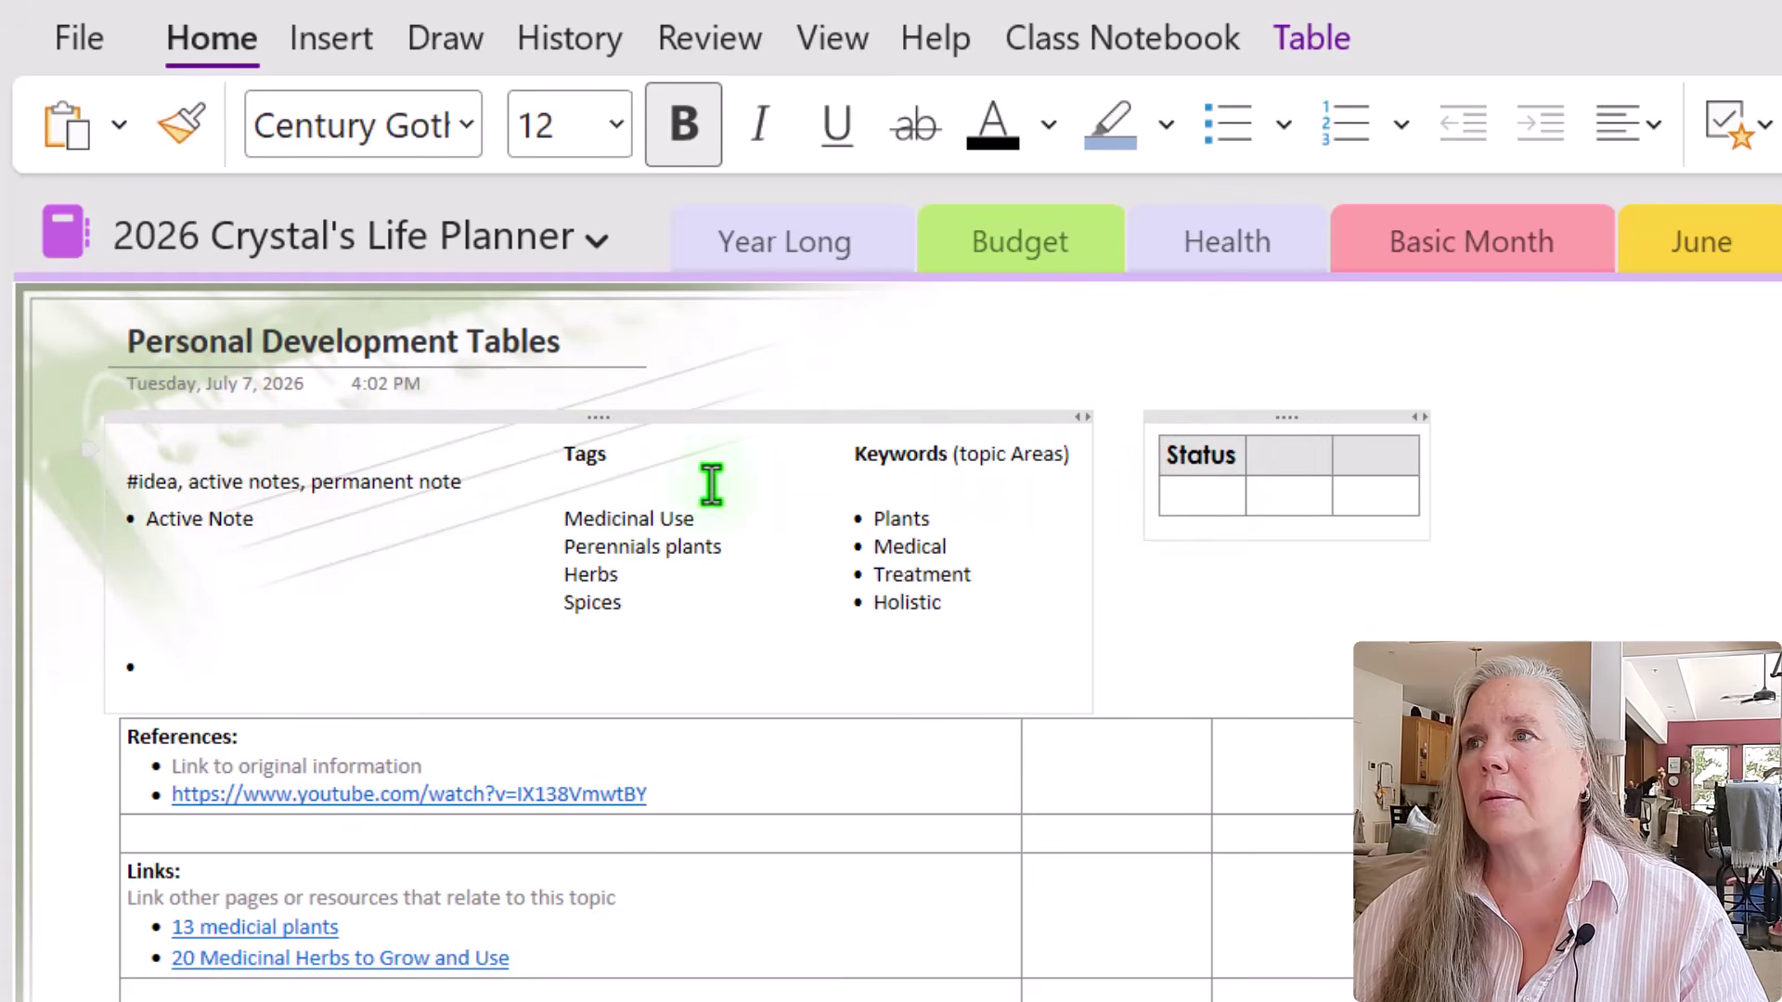
pyautogui.doubleClick(567, 454)
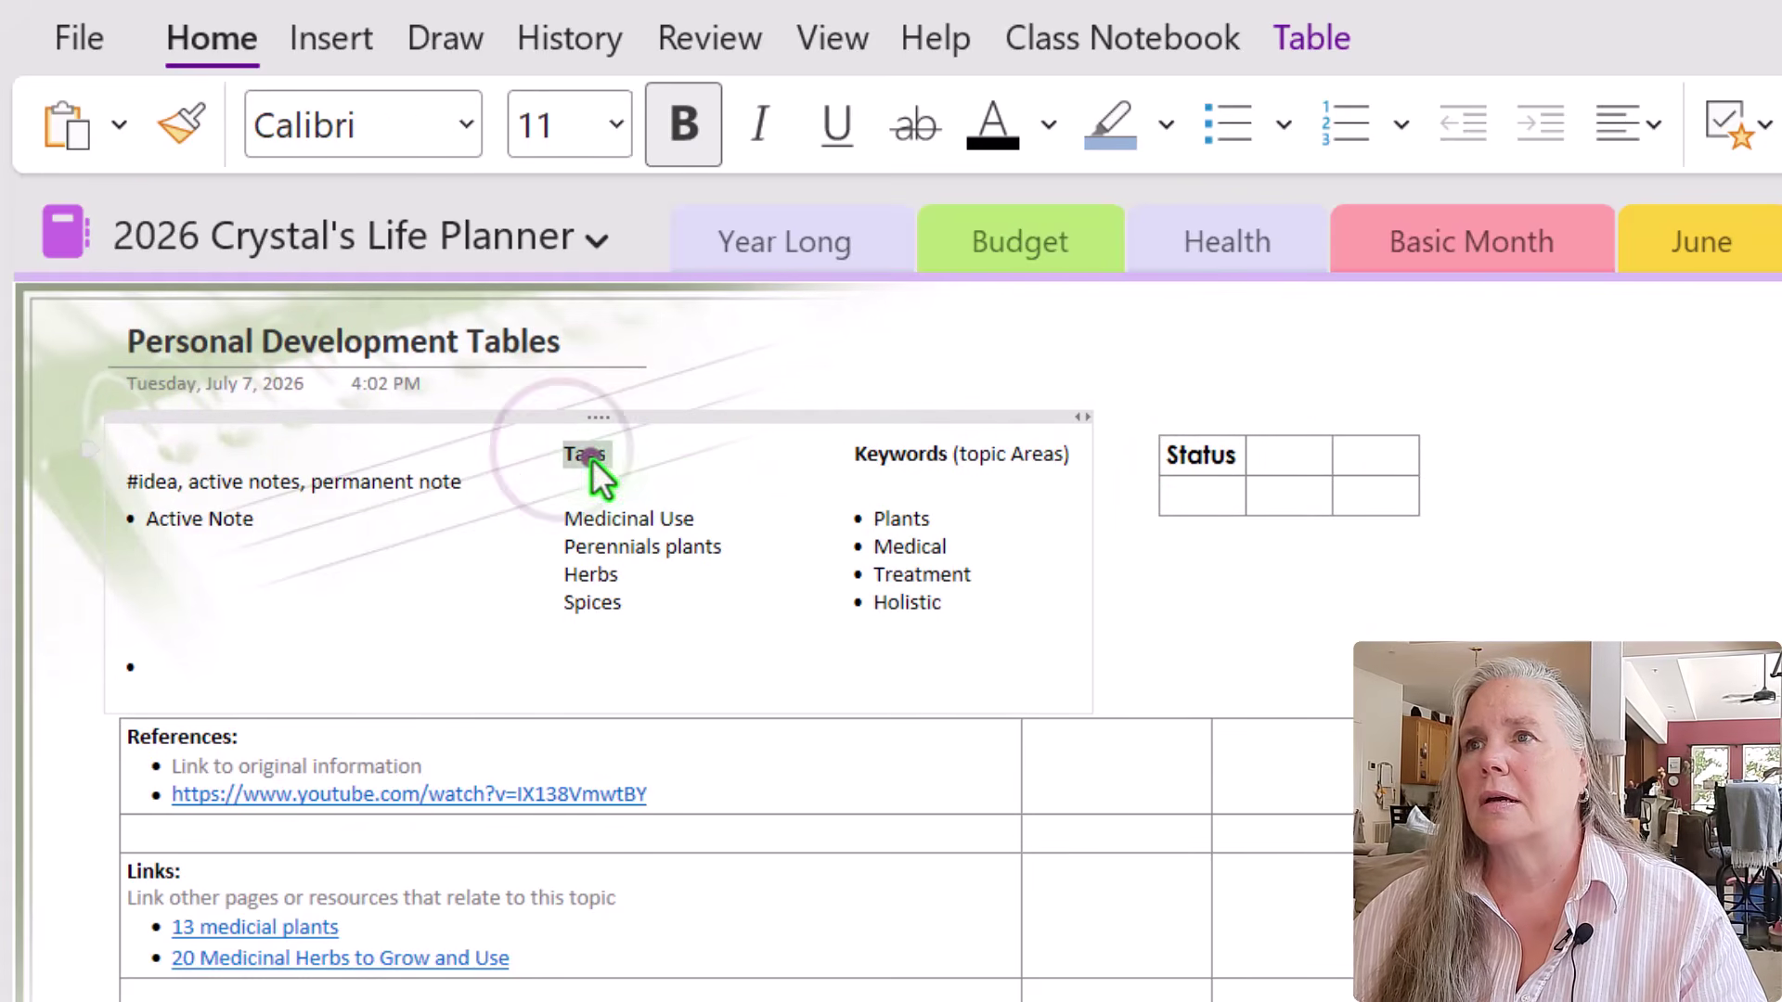
pyautogui.moveTo(580, 454); pyautogui.dragTo(1283, 459)
pyautogui.moveTo(855, 455); pyautogui.dragTo(1379, 481)
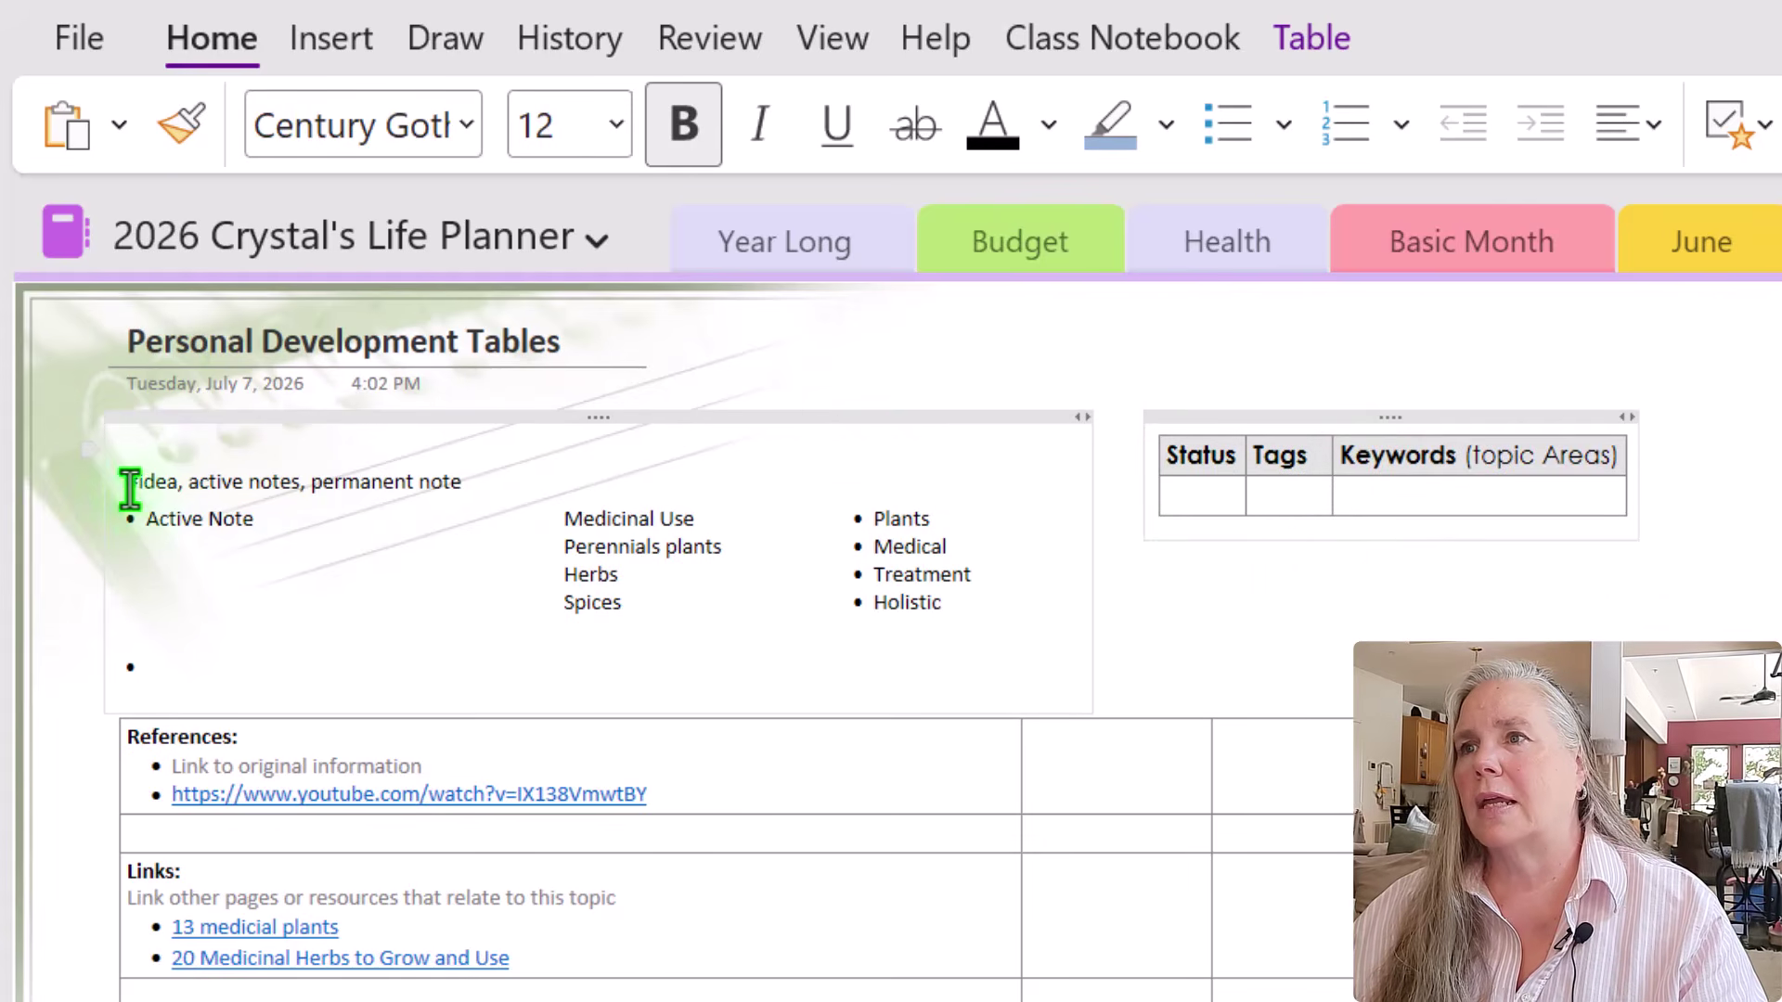
pyautogui.moveTo(129, 487); pyautogui.dragTo(1217, 437)
# Place the Status, Tags and Keywords table under the page title in place of the old text, and widen its container and all three columns.
pyautogui.moveTo(1220, 547); pyautogui.dragTo(180, 585)
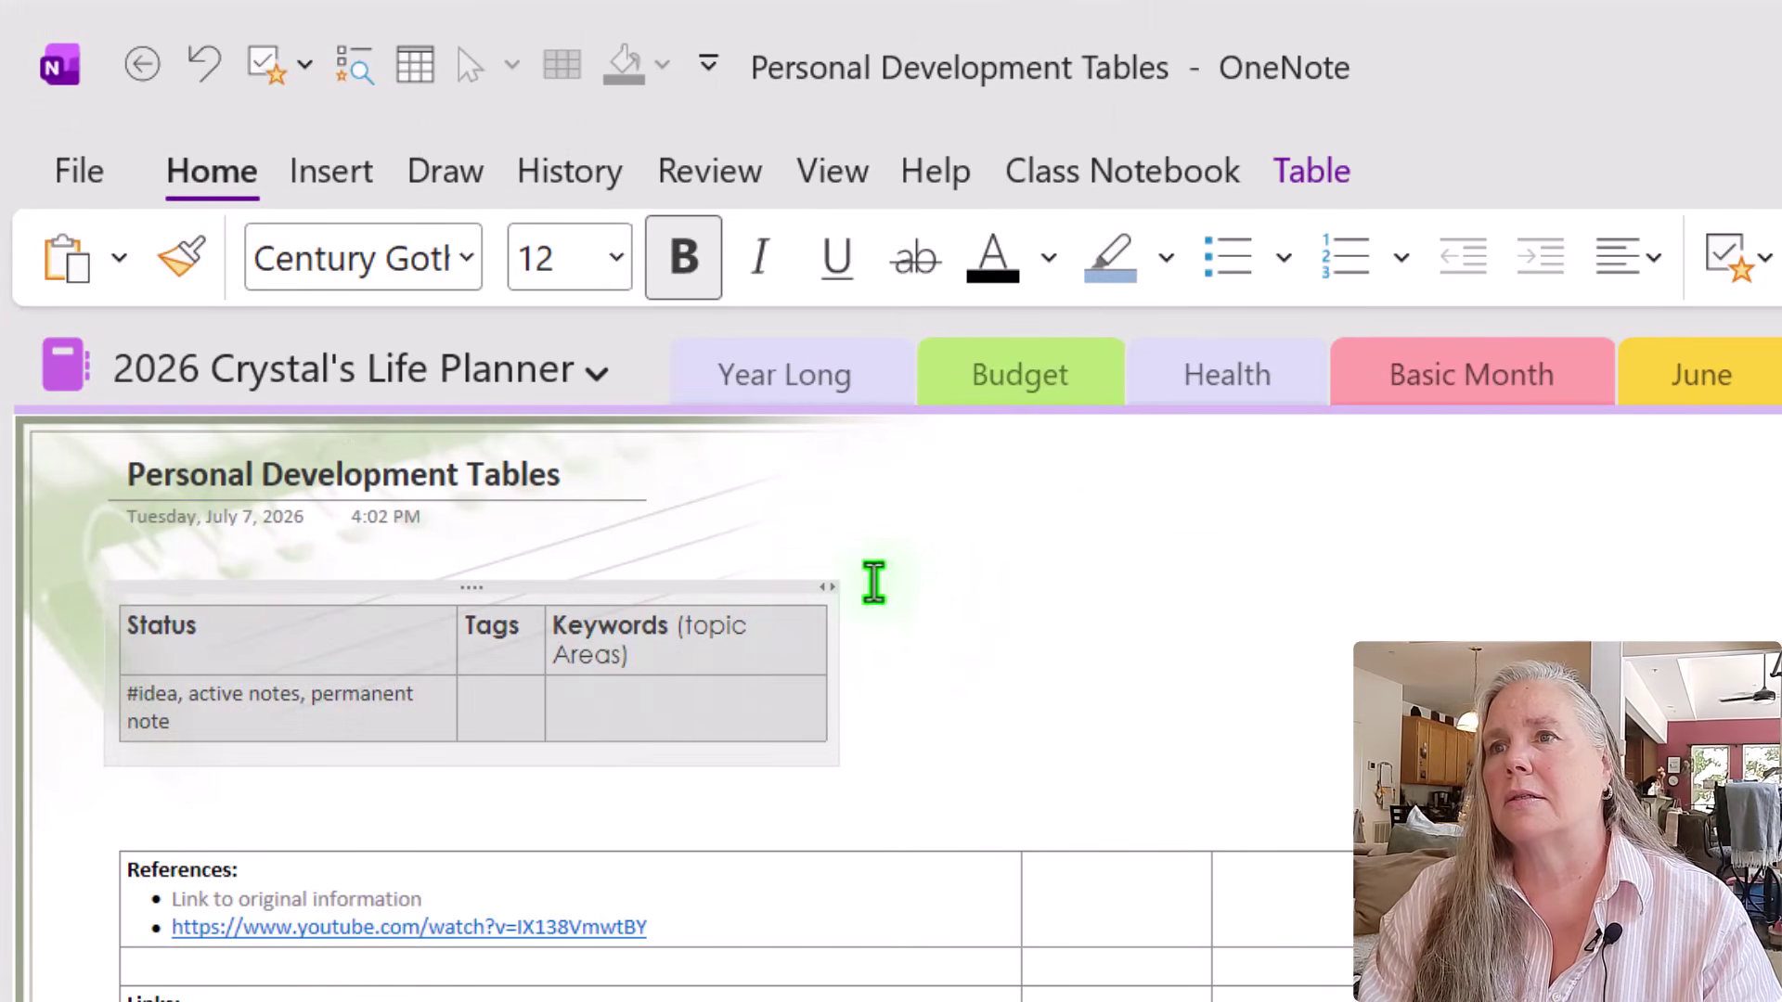
pyautogui.moveTo(829, 587); pyautogui.dragTo(1389, 616)
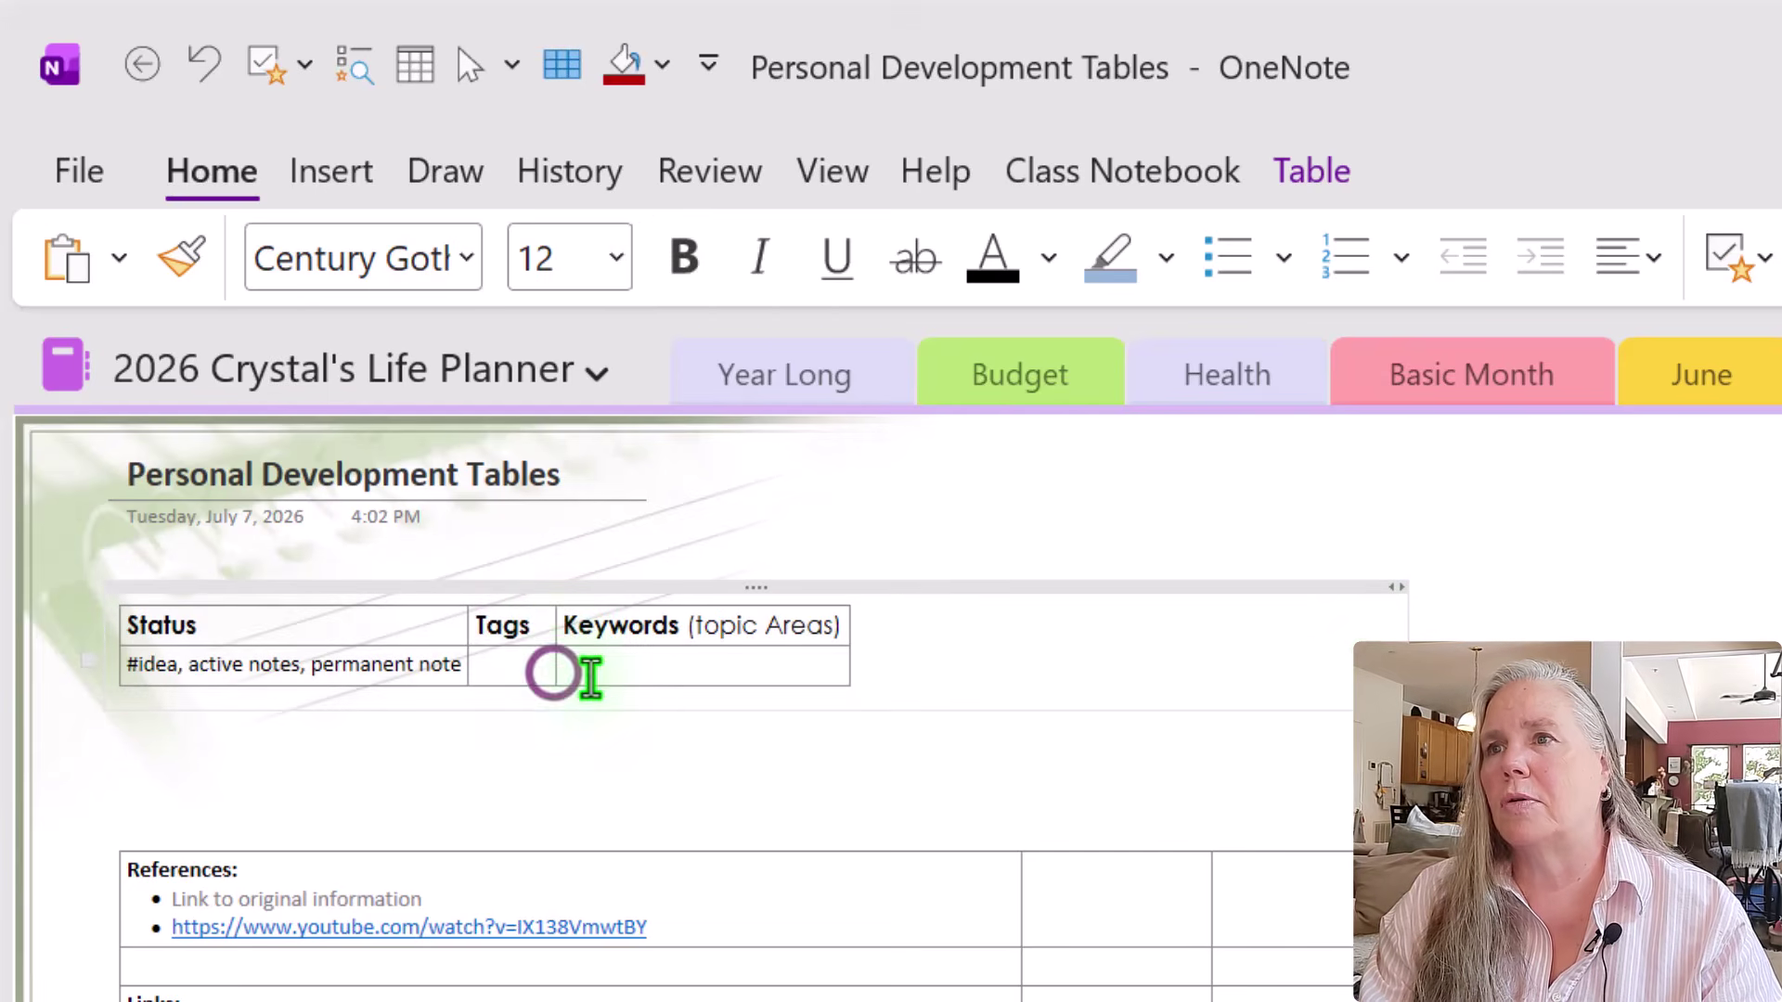
pyautogui.click(550, 670)
pyautogui.moveTo(556, 668); pyautogui.dragTo(827, 670)
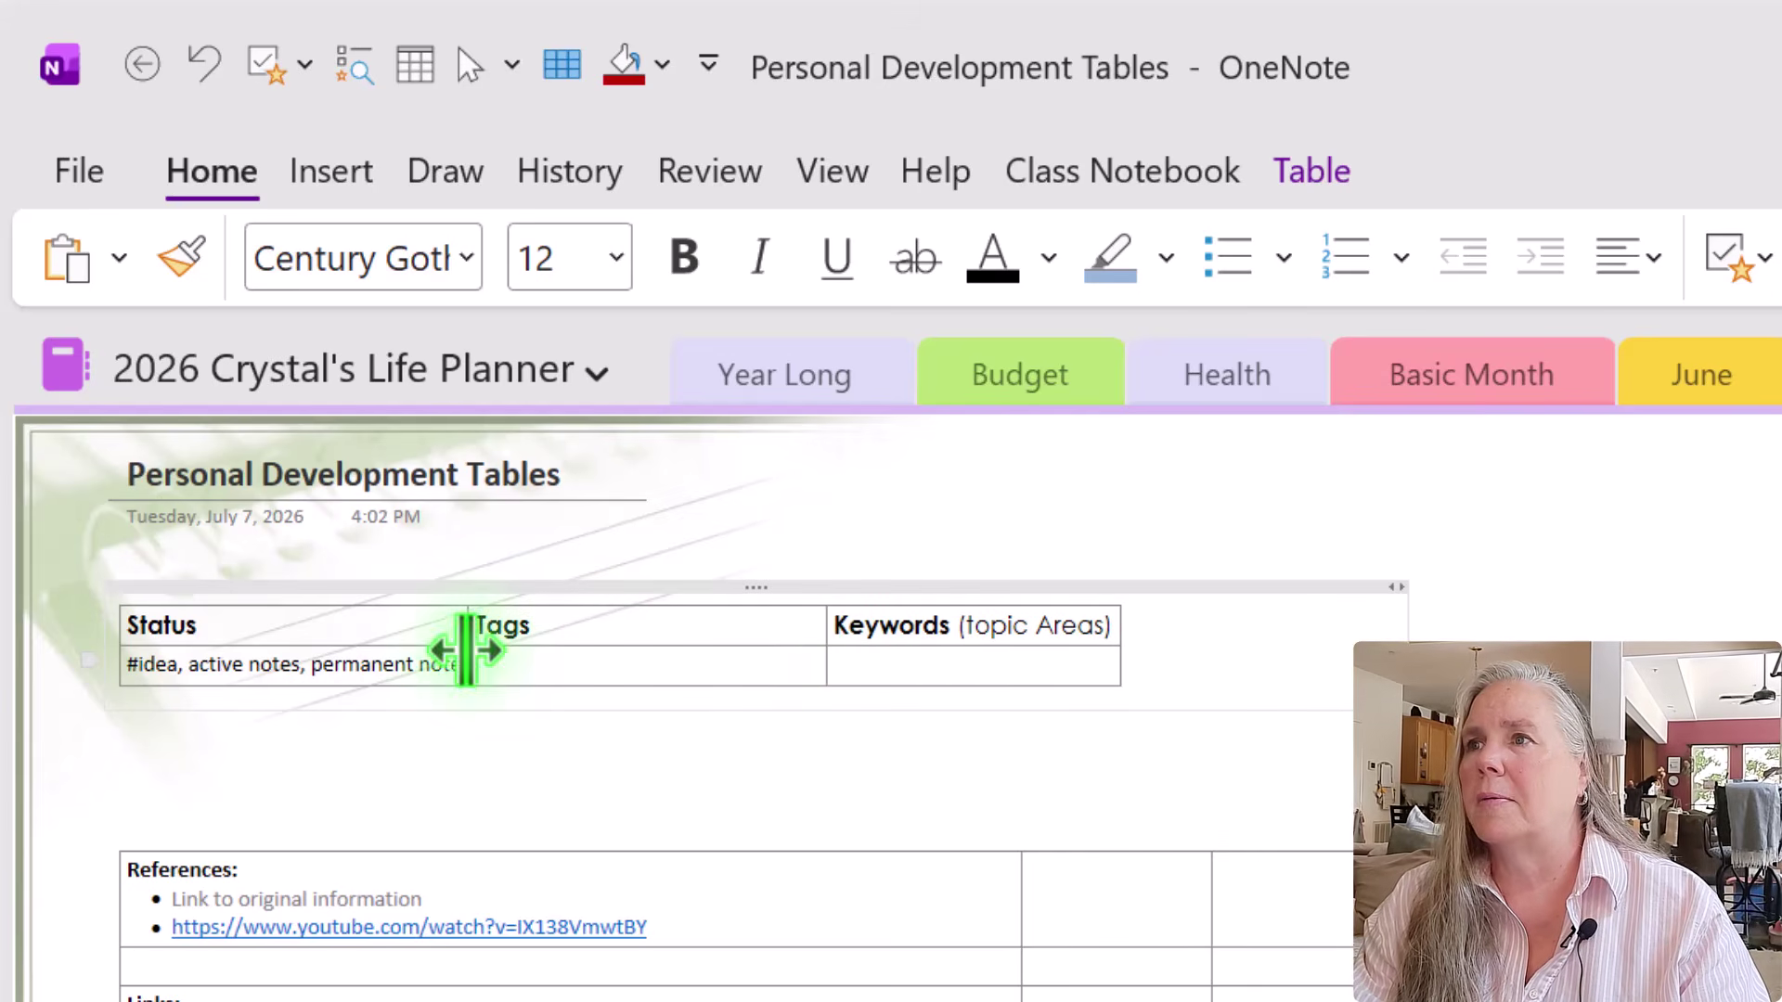
pyautogui.moveTo(466, 644); pyautogui.dragTo(551, 649)
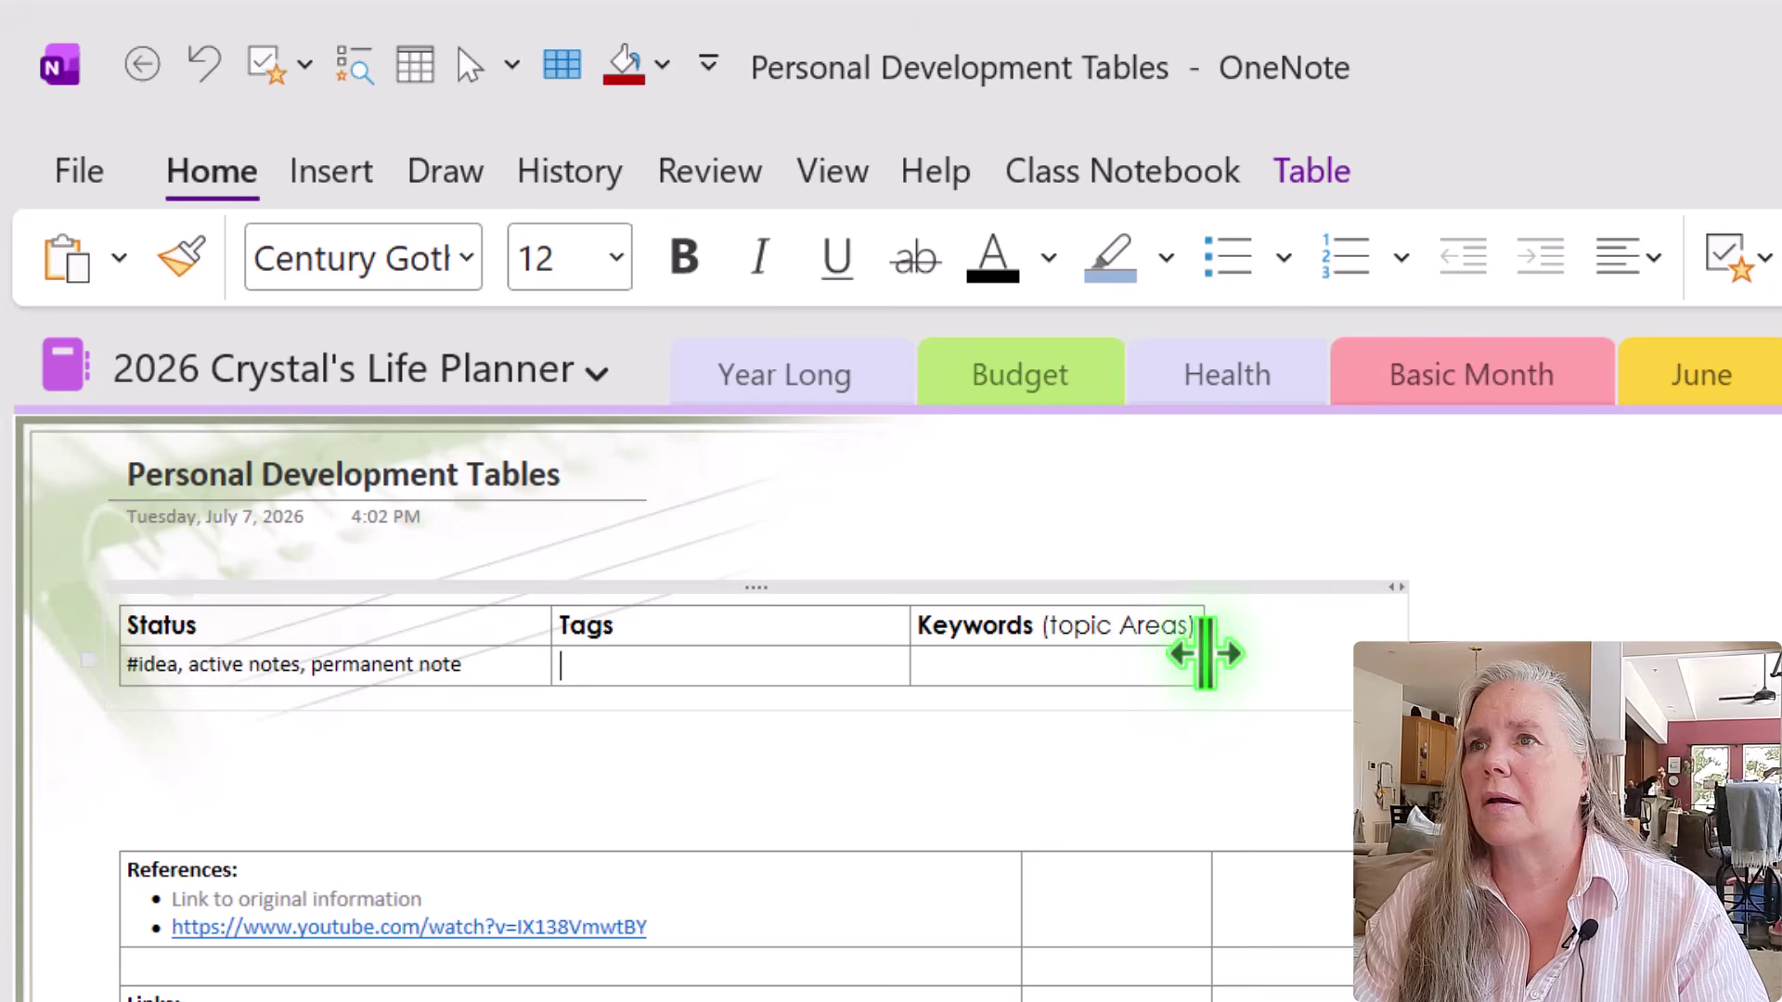
pyautogui.moveTo(1203, 656); pyautogui.dragTo(1381, 650)
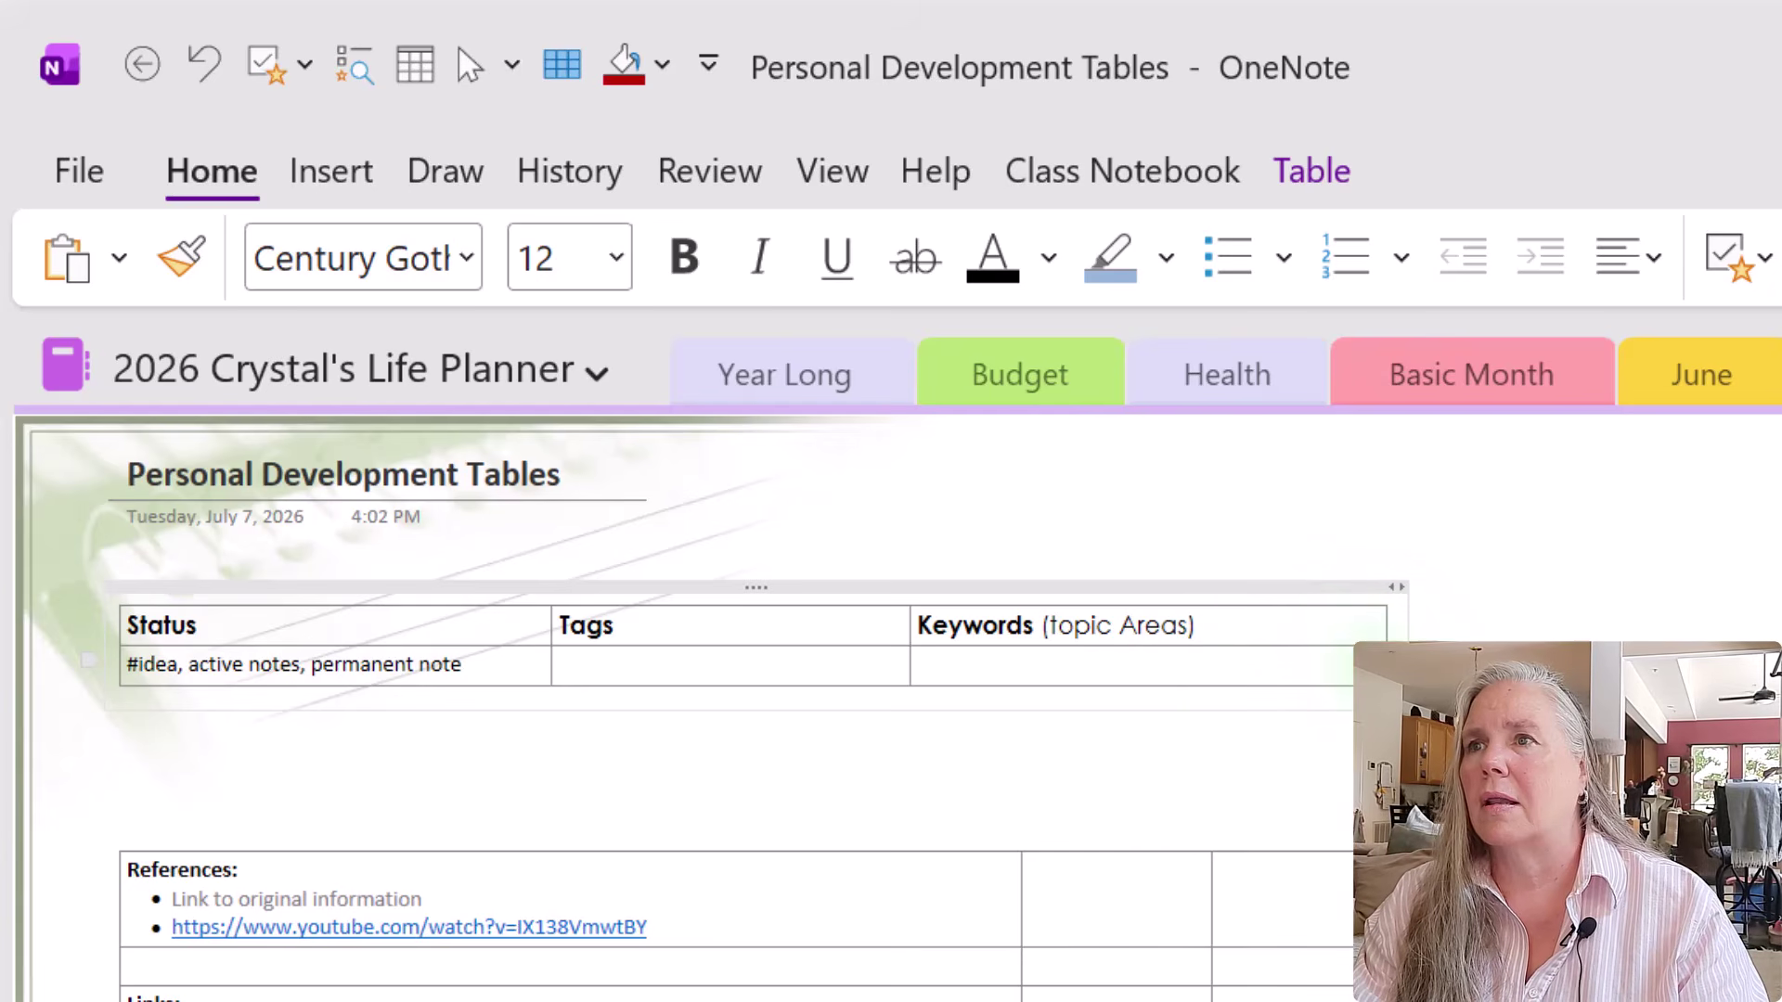
# Cut the References, Links and Summary table and paste it below the Status table in the same container, with blank lines between them.
pyautogui.click(1095, 733)
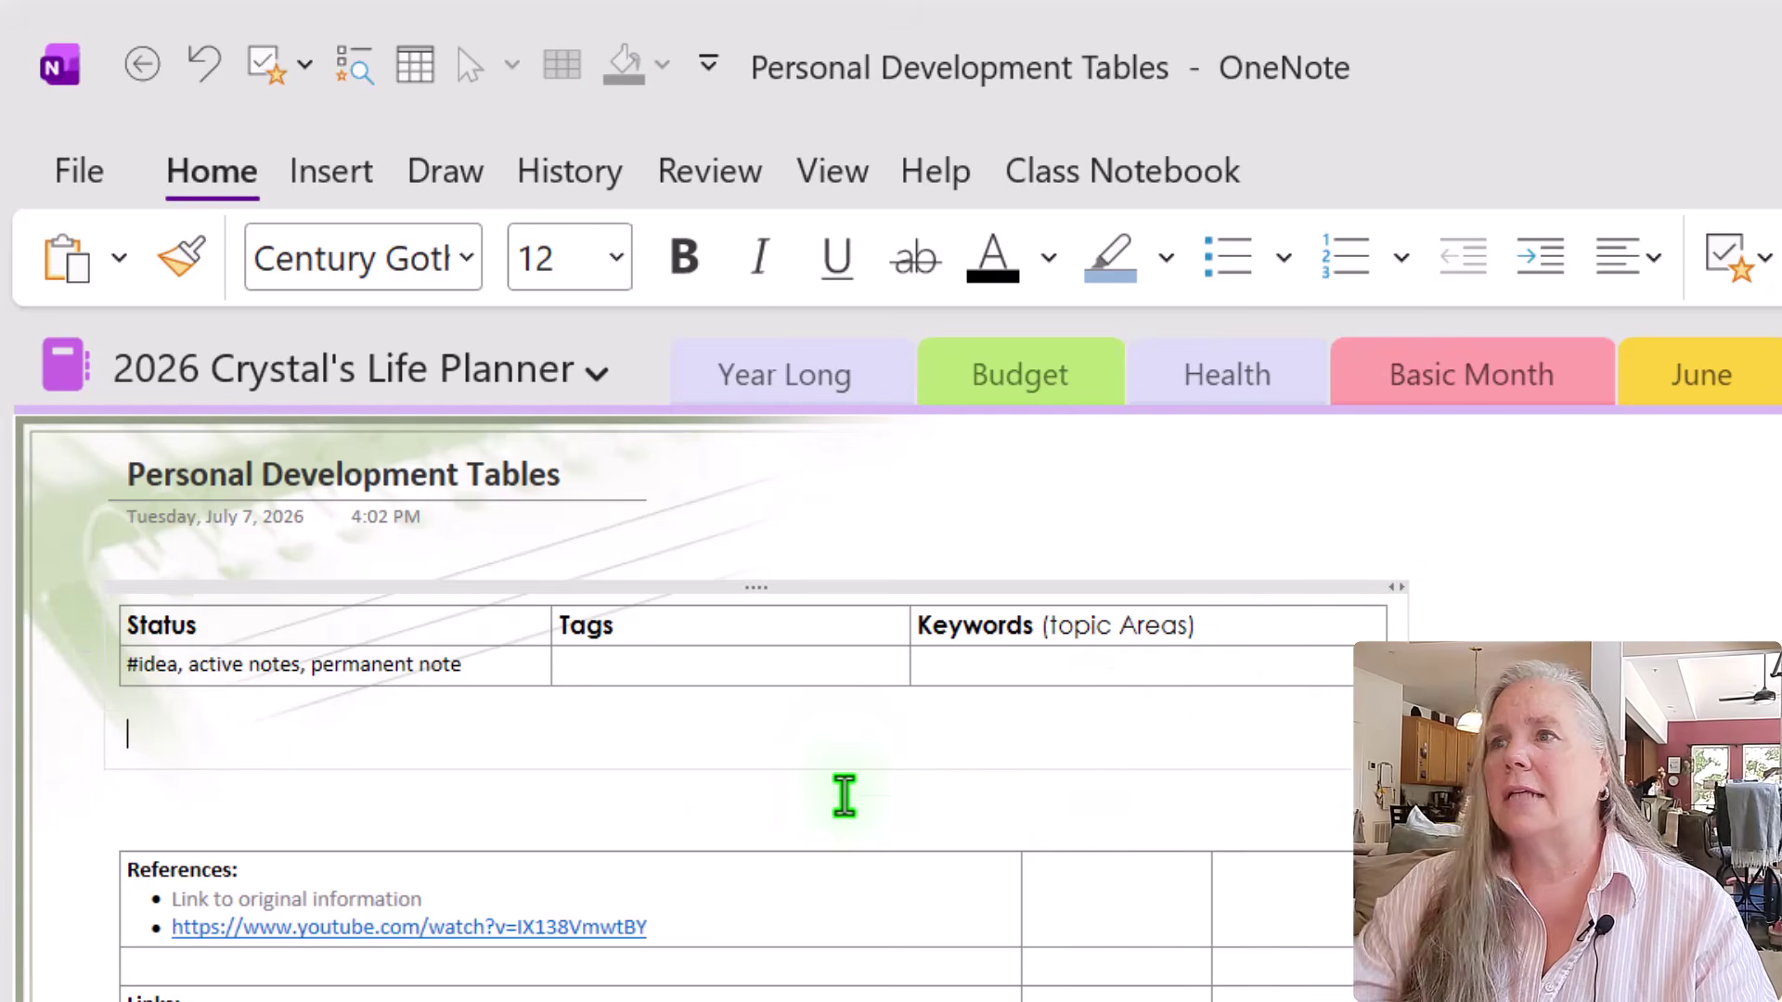
pyautogui.click(156, 750)
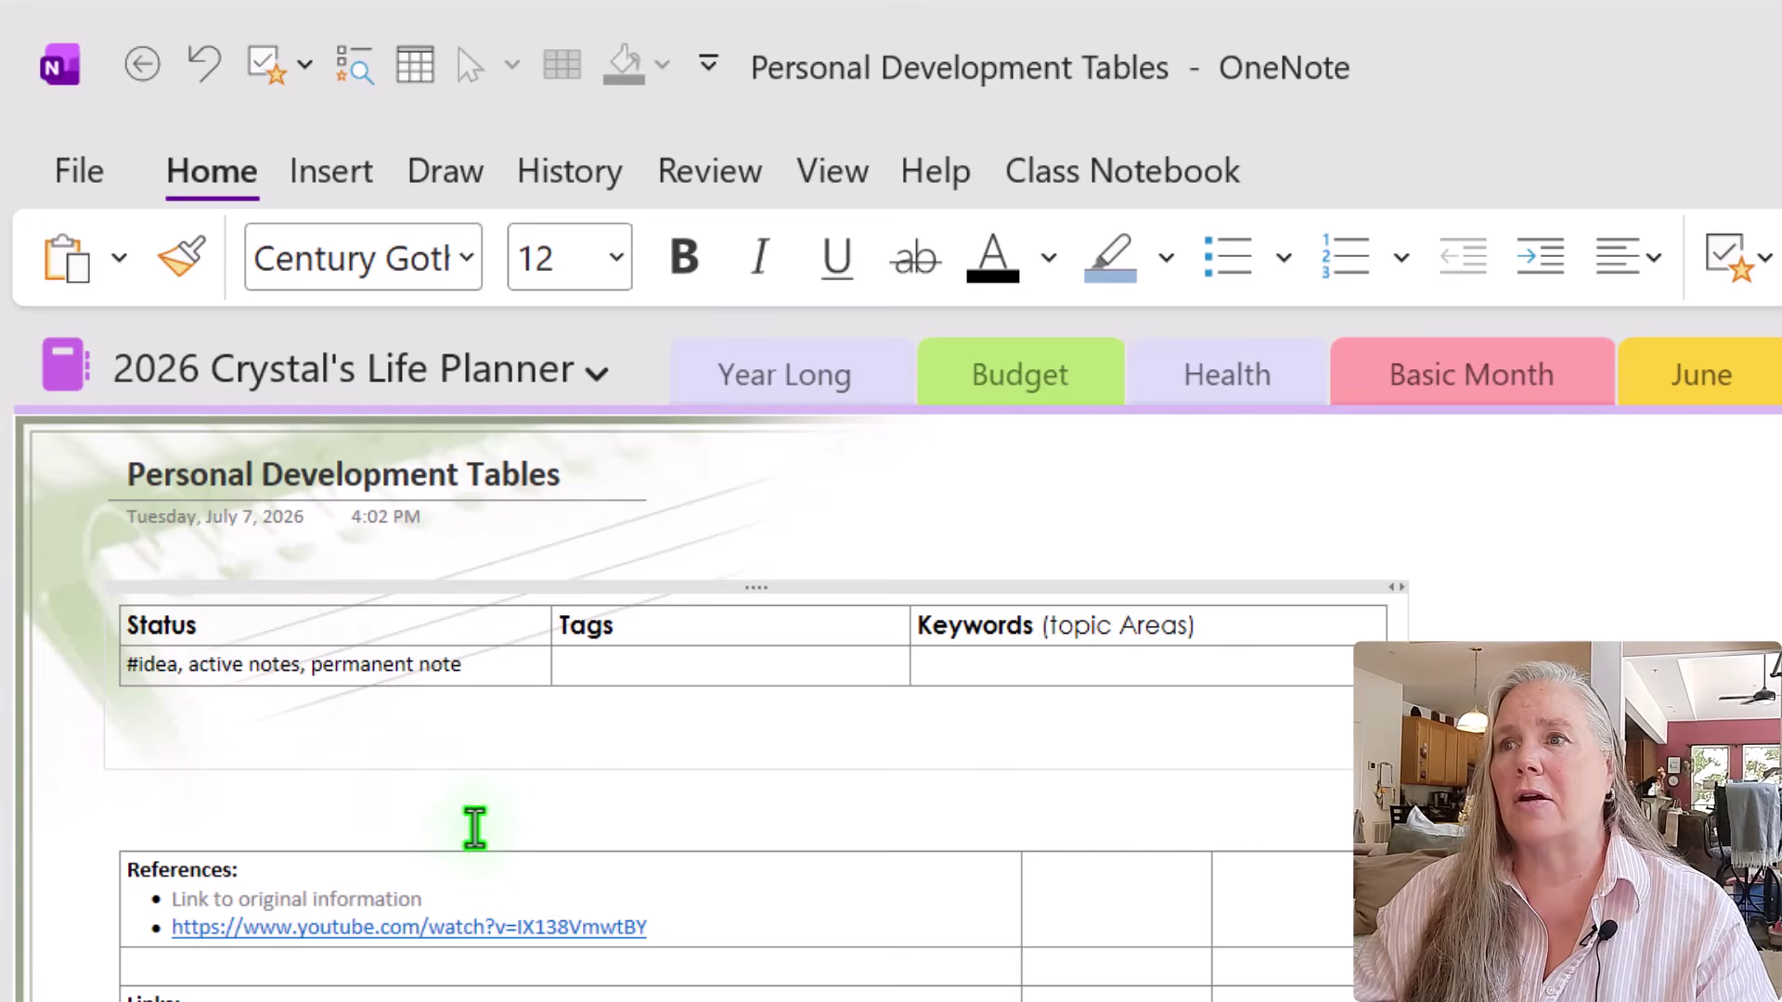
pyautogui.click(507, 840)
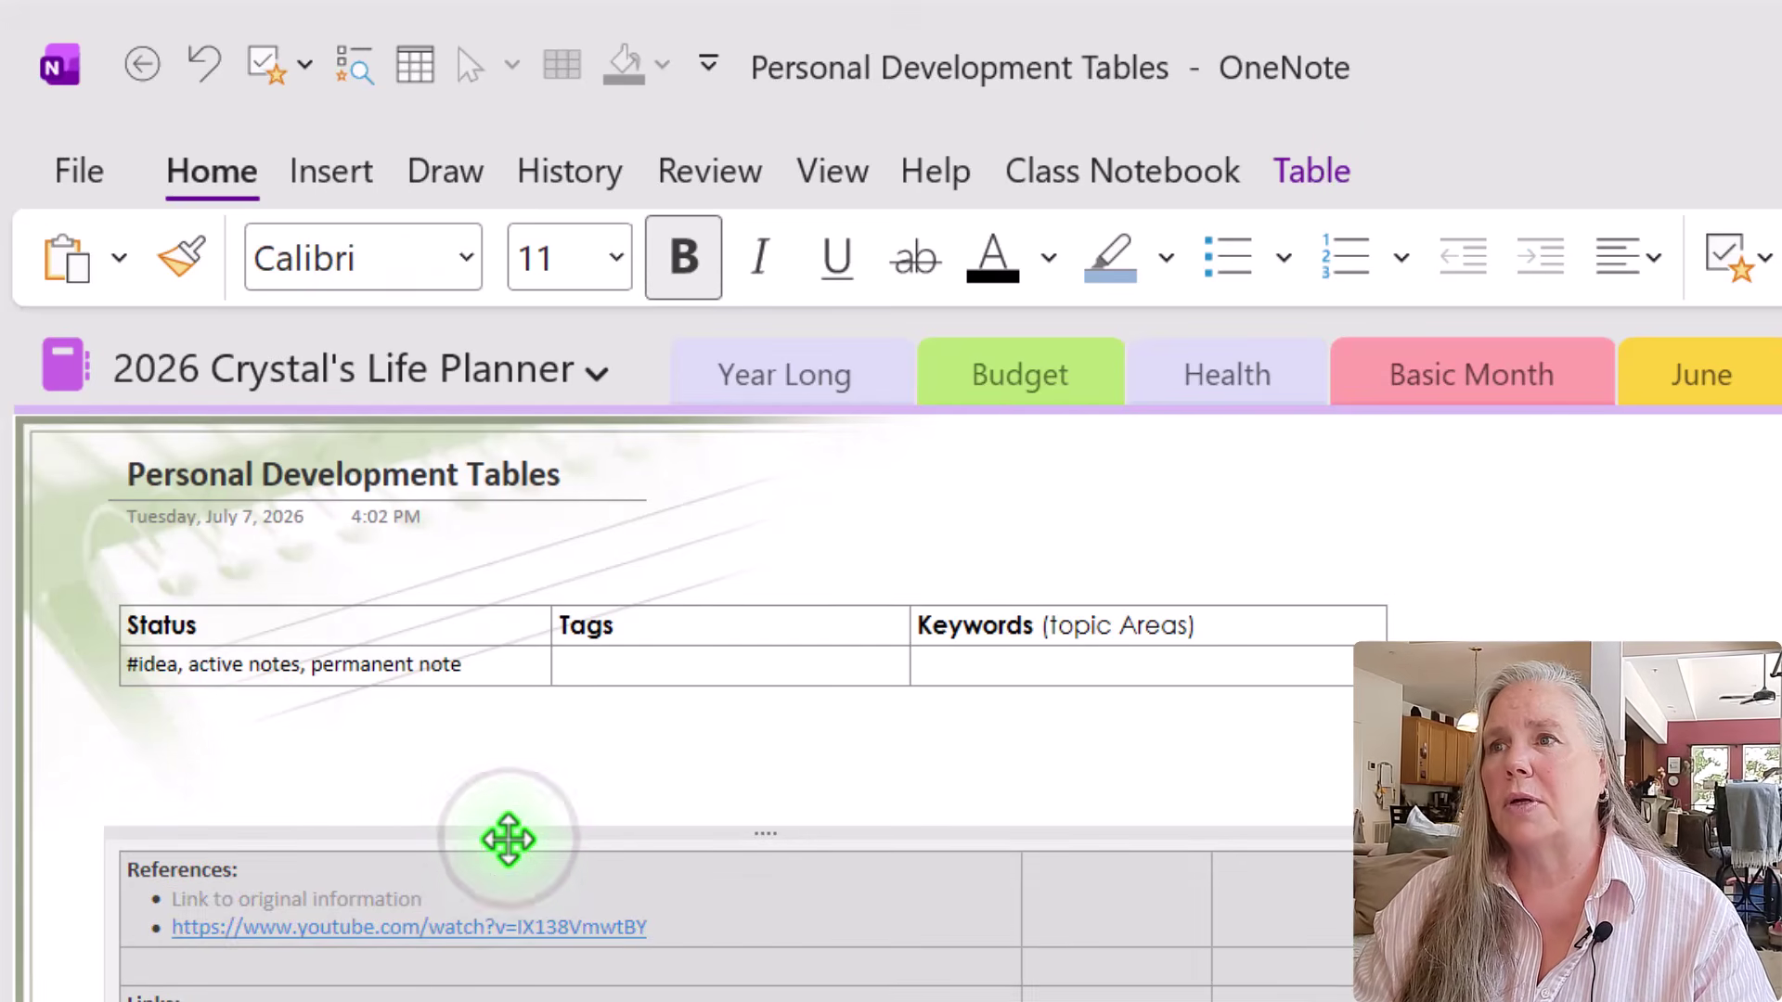
pyautogui.rightClick(508, 840)
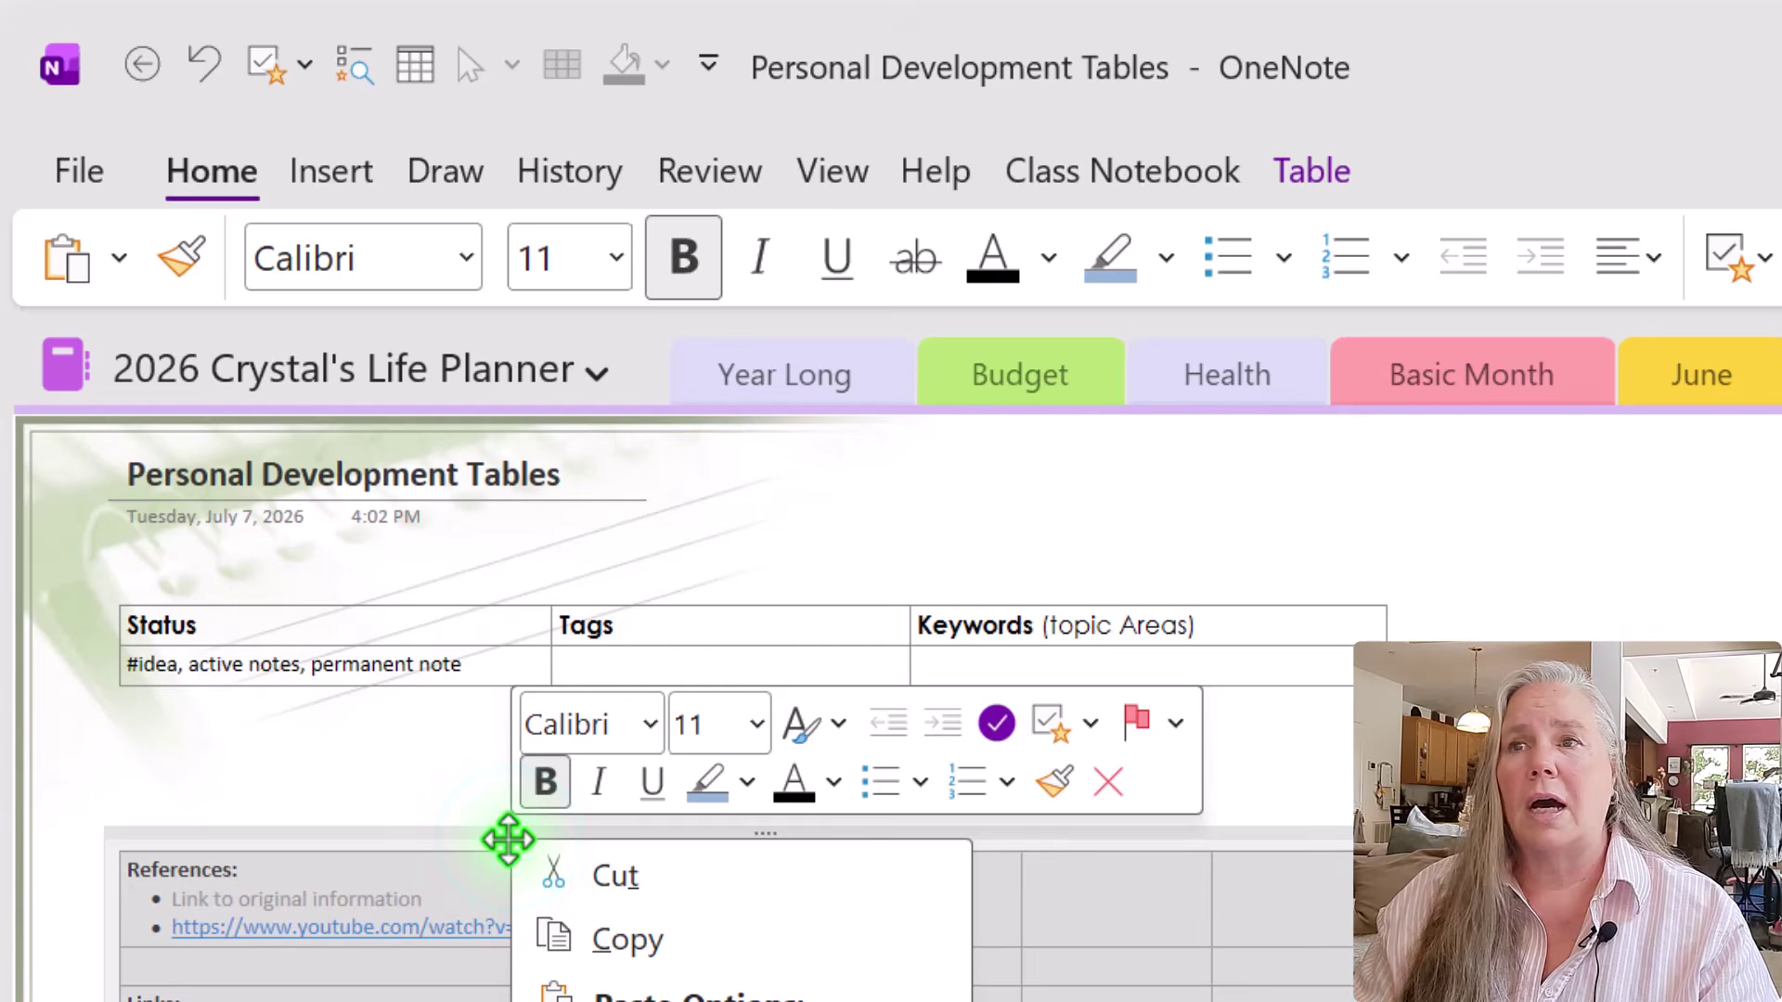
pyautogui.click(618, 885)
pyautogui.click(267, 724)
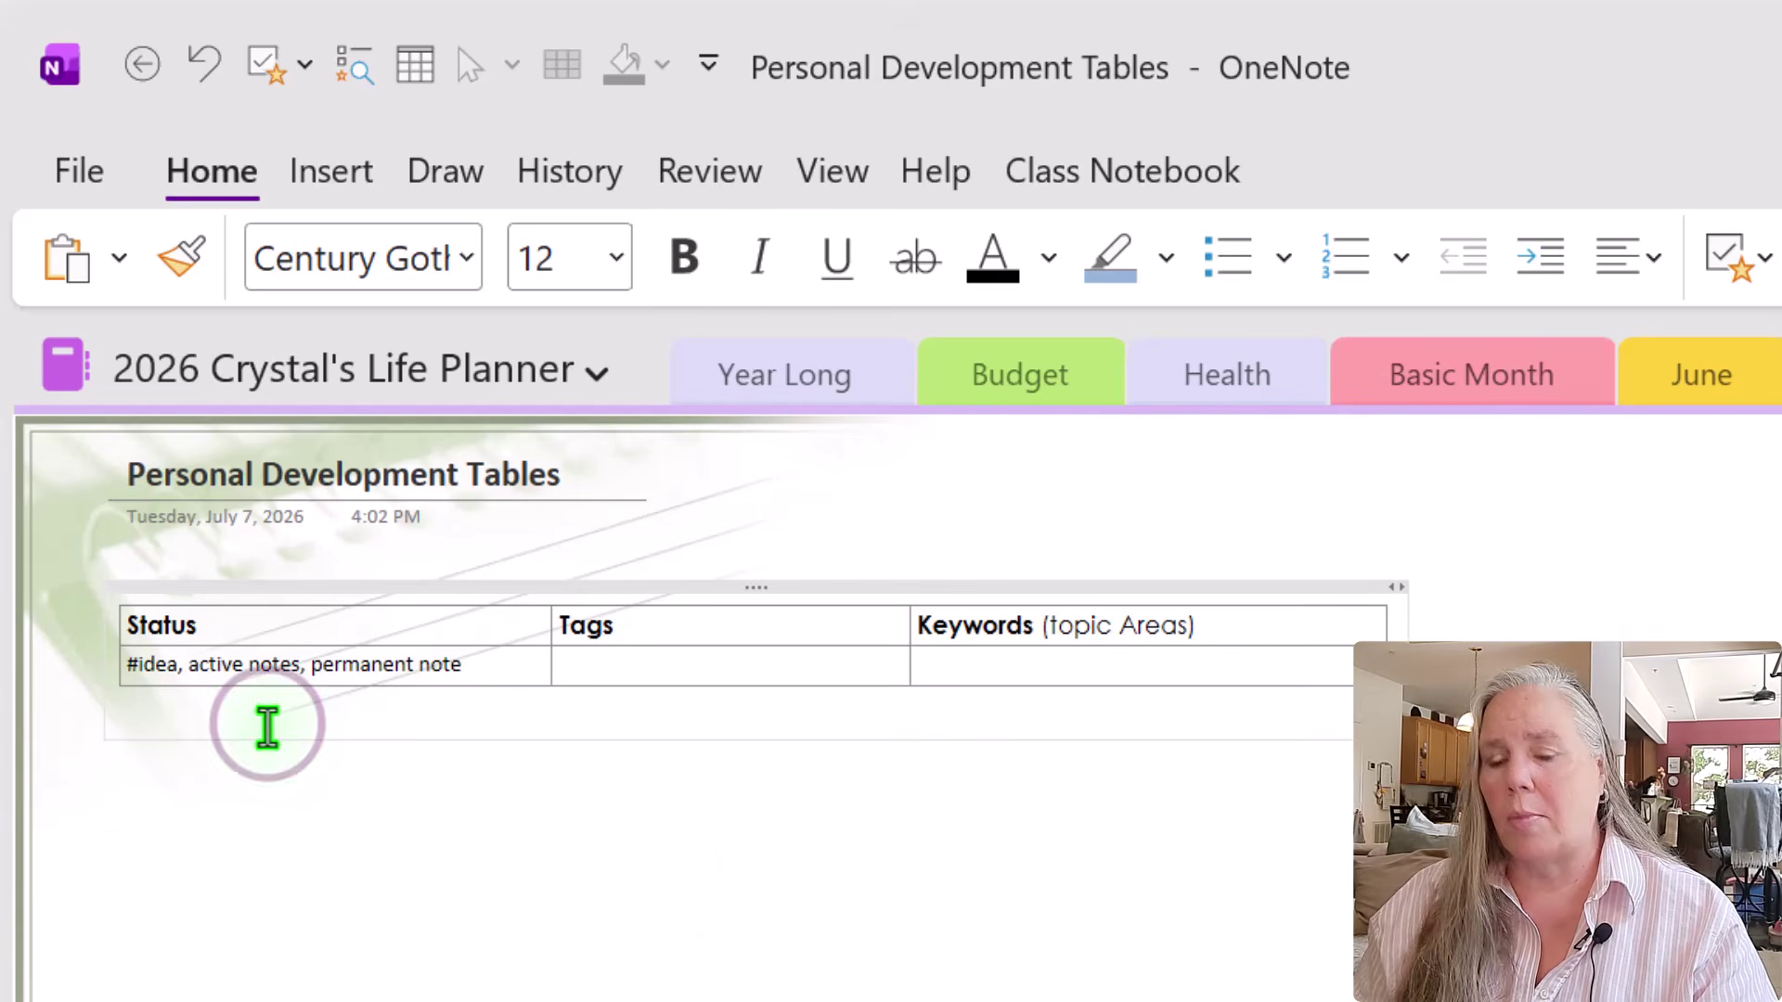
pyautogui.press('Return')
pyautogui.press('Return')
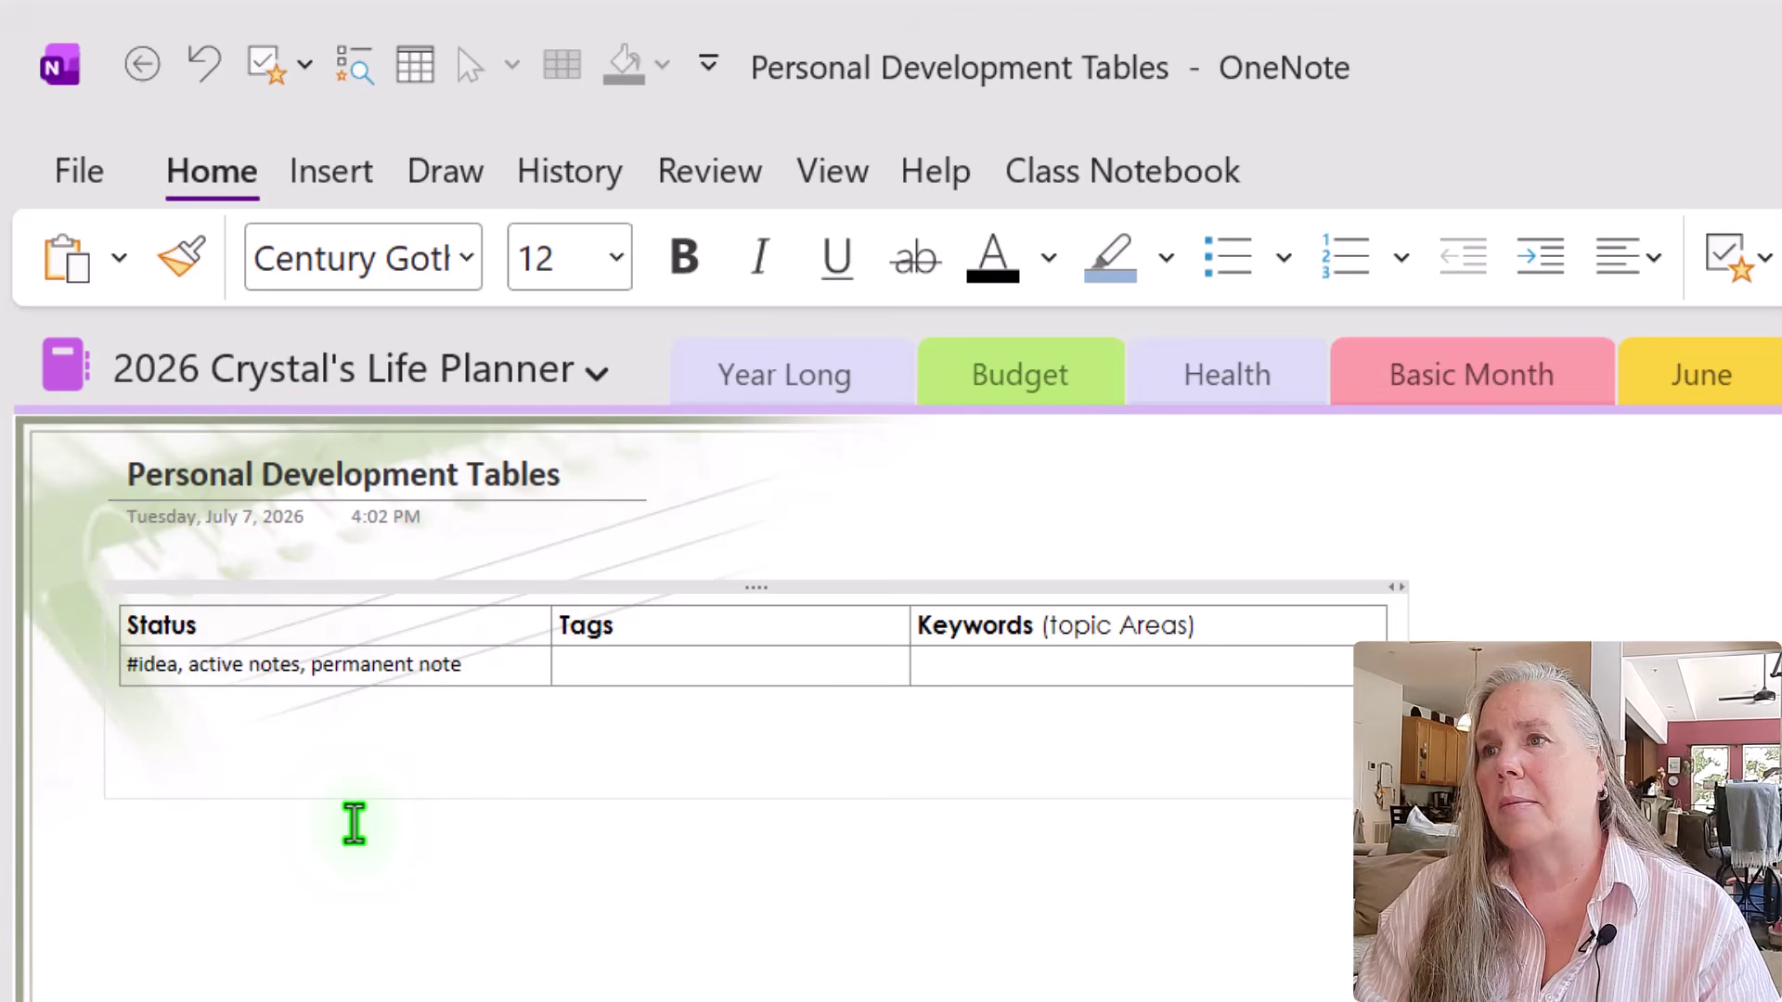
pyautogui.hotkey('ctrl', 'v')
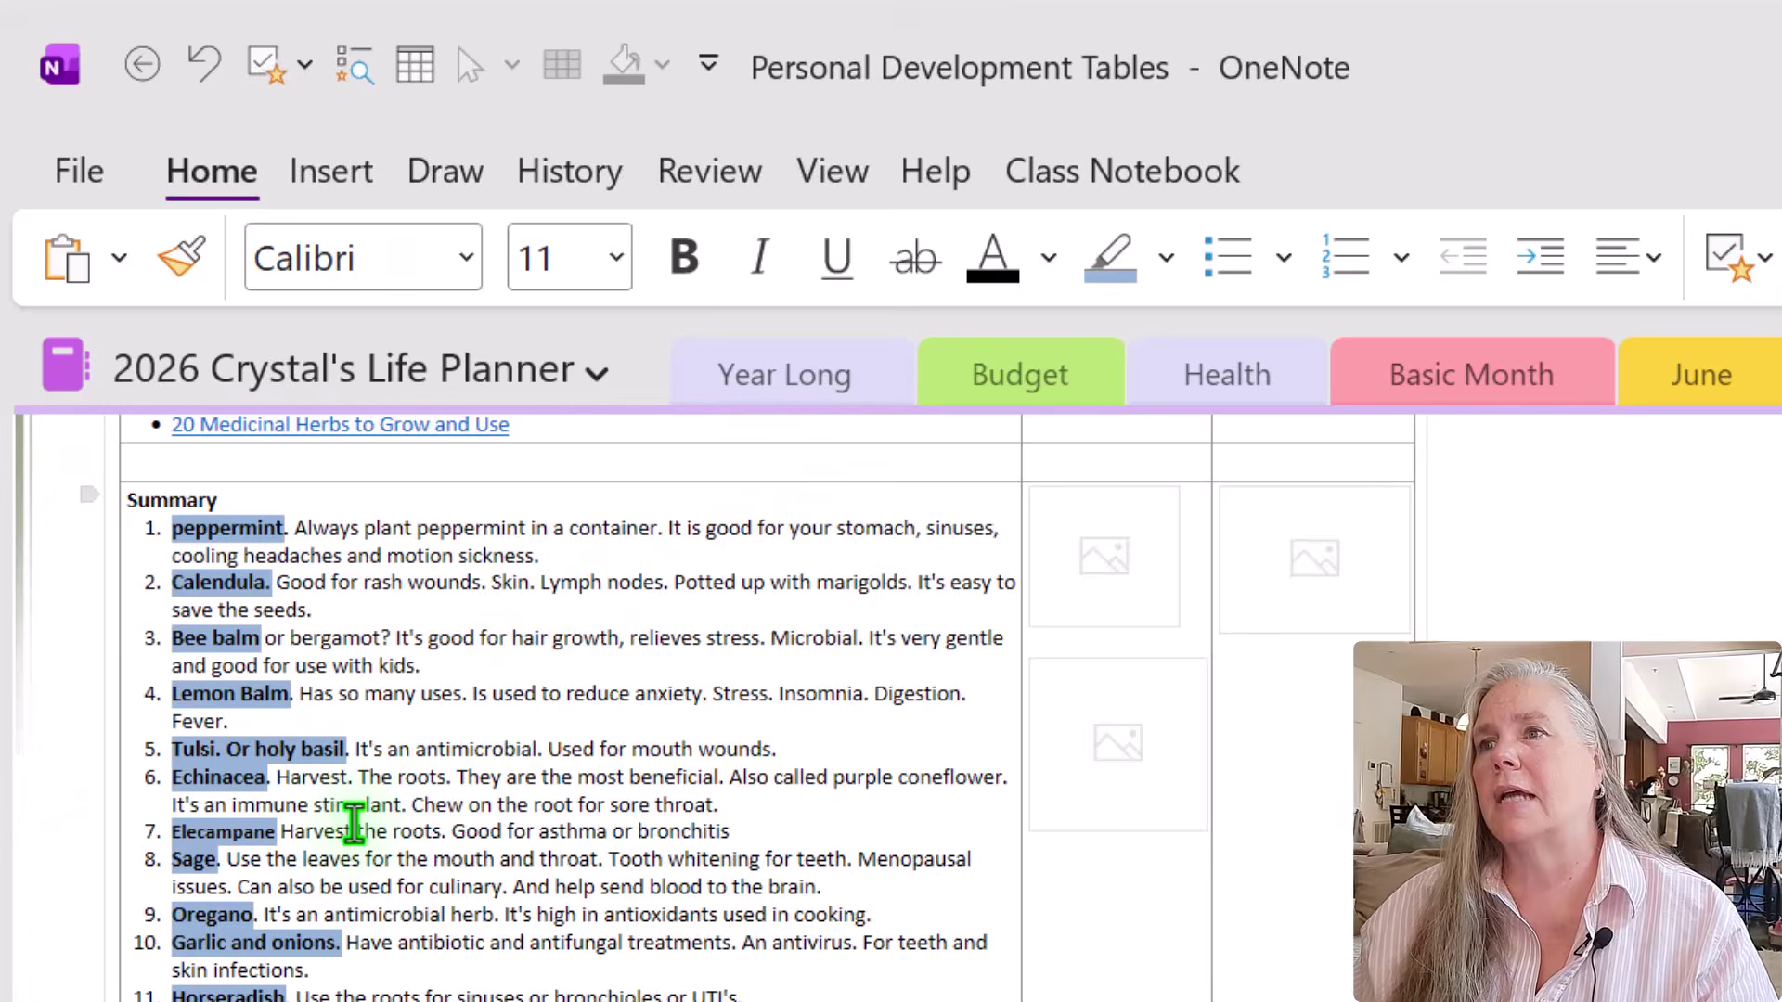
pyautogui.scroll(5, 637, 955)
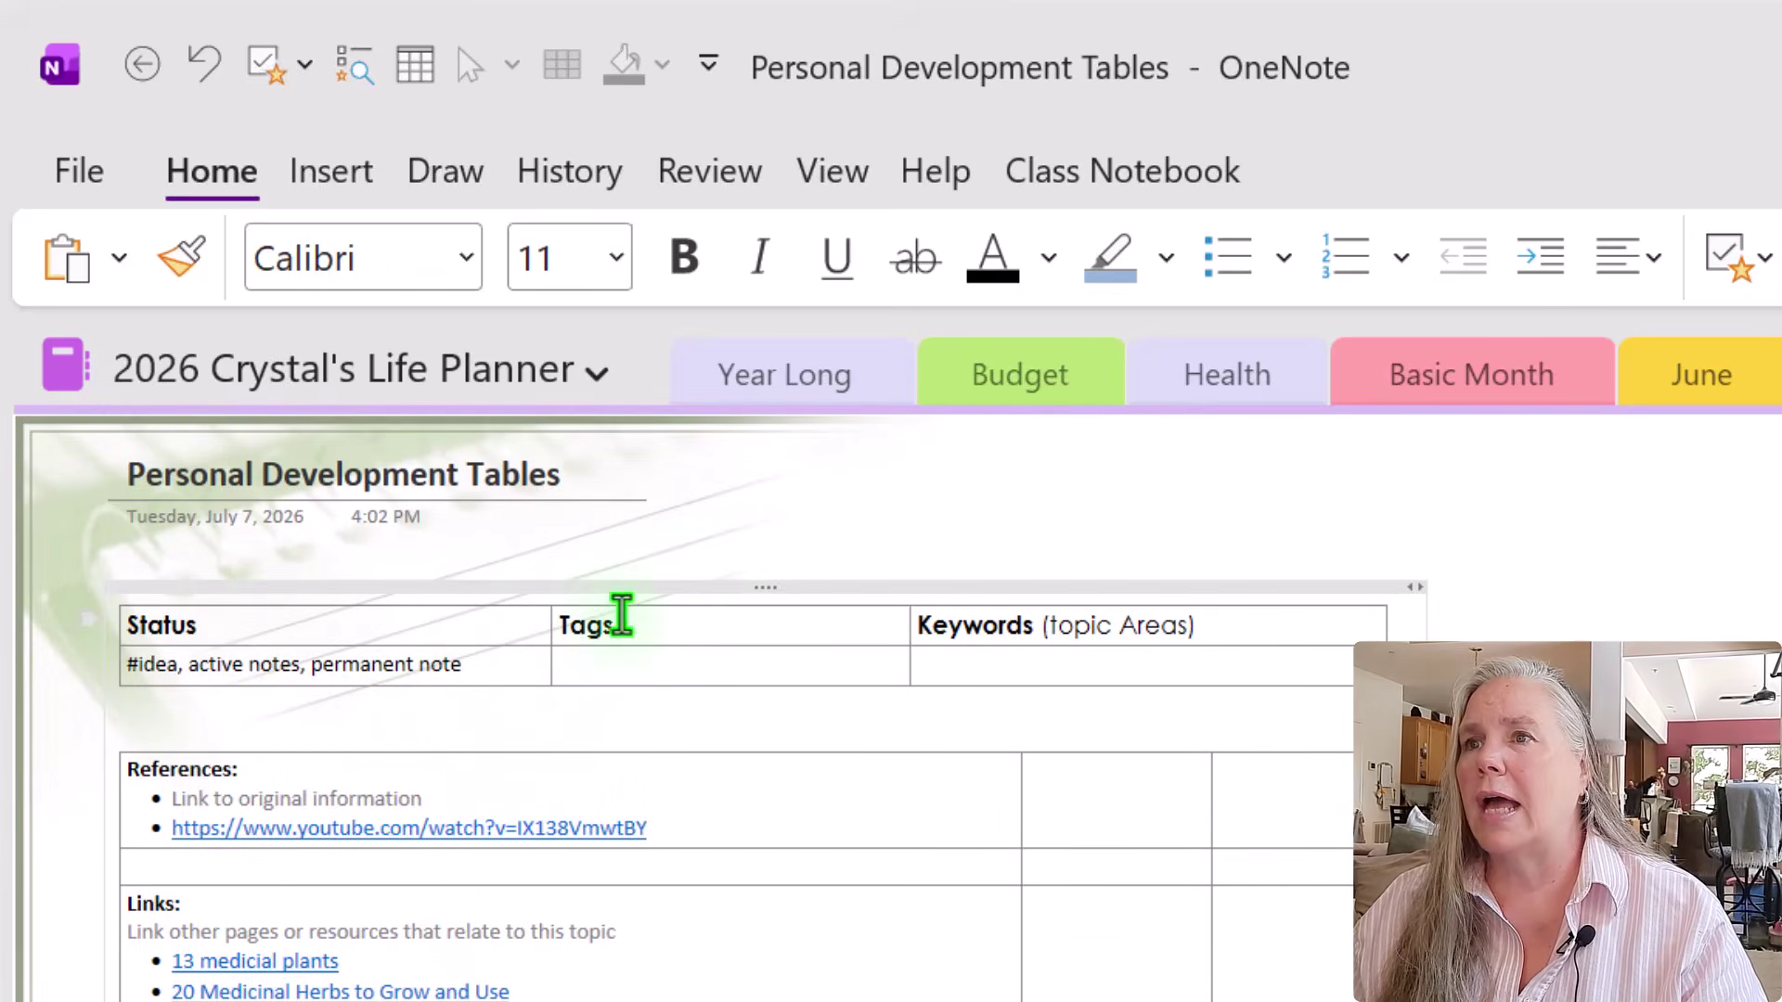
# Move the combined container slightly up toward the page title and widen the Tags column to align the table with the one below.
pyautogui.click(695, 586)
pyautogui.moveTo(696, 585)
pyautogui.mouseDown()
pyautogui.moveTo(959, 557)
pyautogui.moveTo(1117, 593)
pyautogui.moveTo(1135, 543)
pyautogui.moveTo(722, 568)
pyautogui.mouseUp()
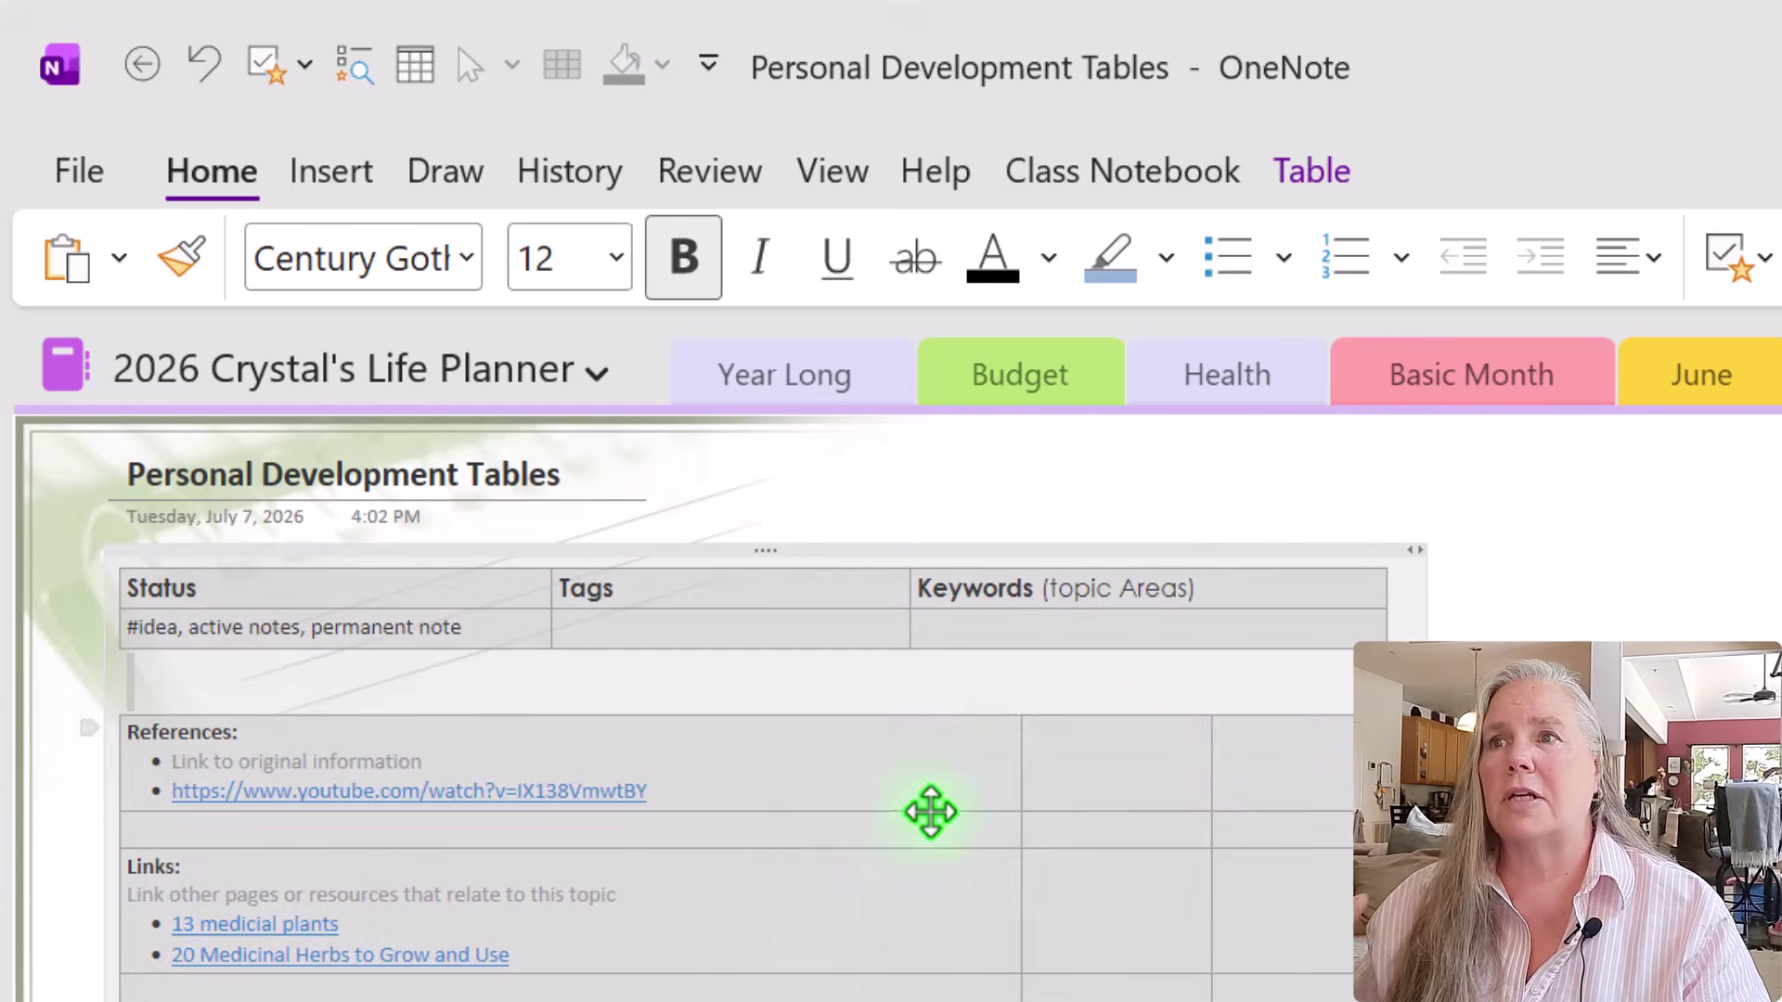
pyautogui.click(907, 621)
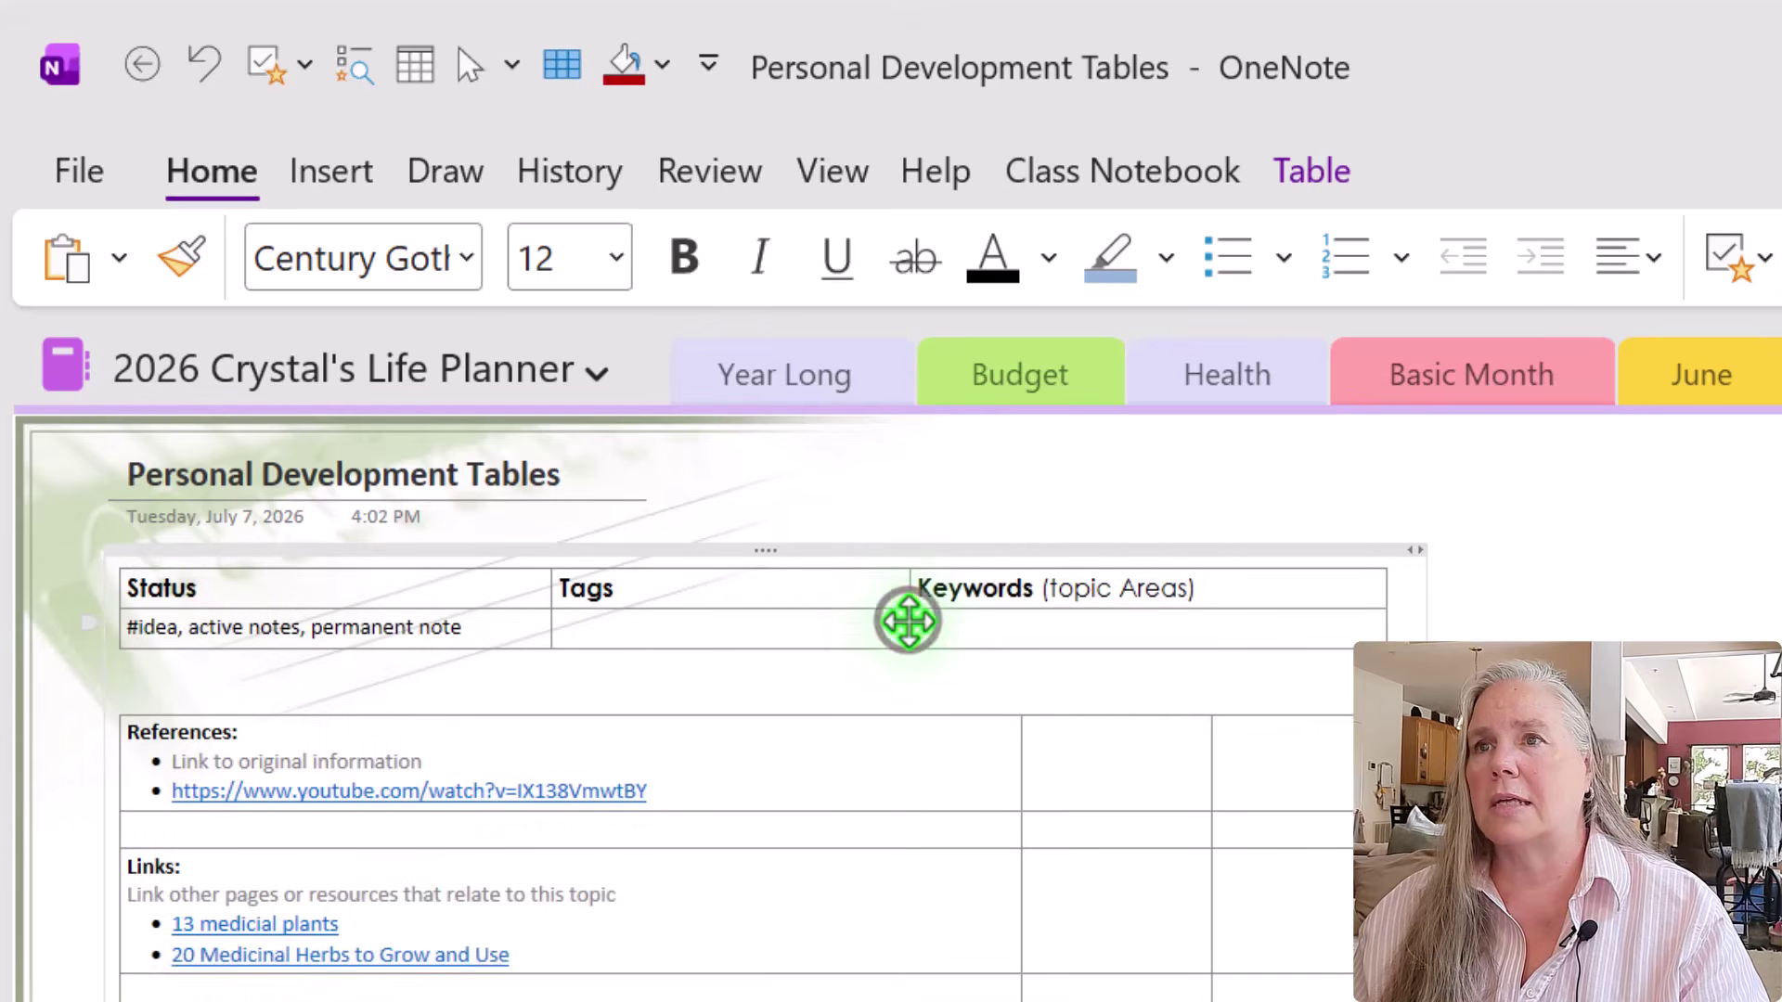
pyautogui.moveTo(911, 621); pyautogui.dragTo(939, 621)
# Delete the YouTube link under References and the two medicinal plant links under Links, keeping one empty bullet in each.
pyautogui.click(687, 887)
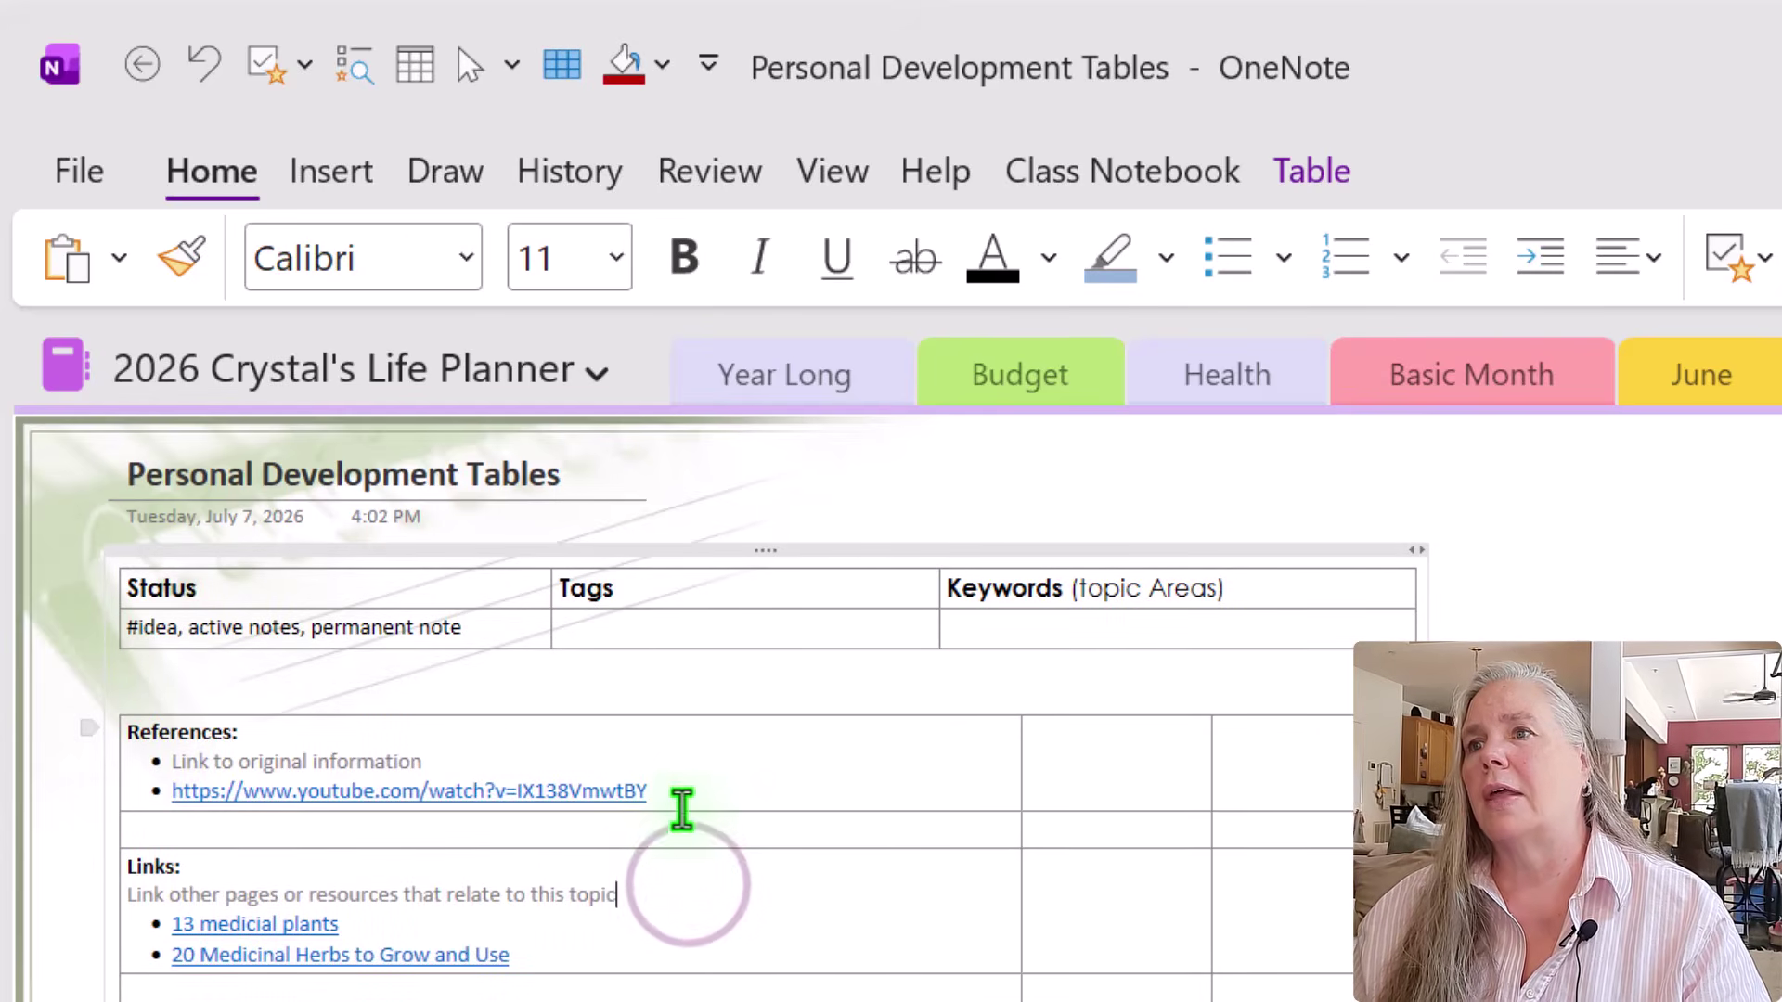
pyautogui.moveTo(681, 804); pyautogui.dragTo(184, 800)
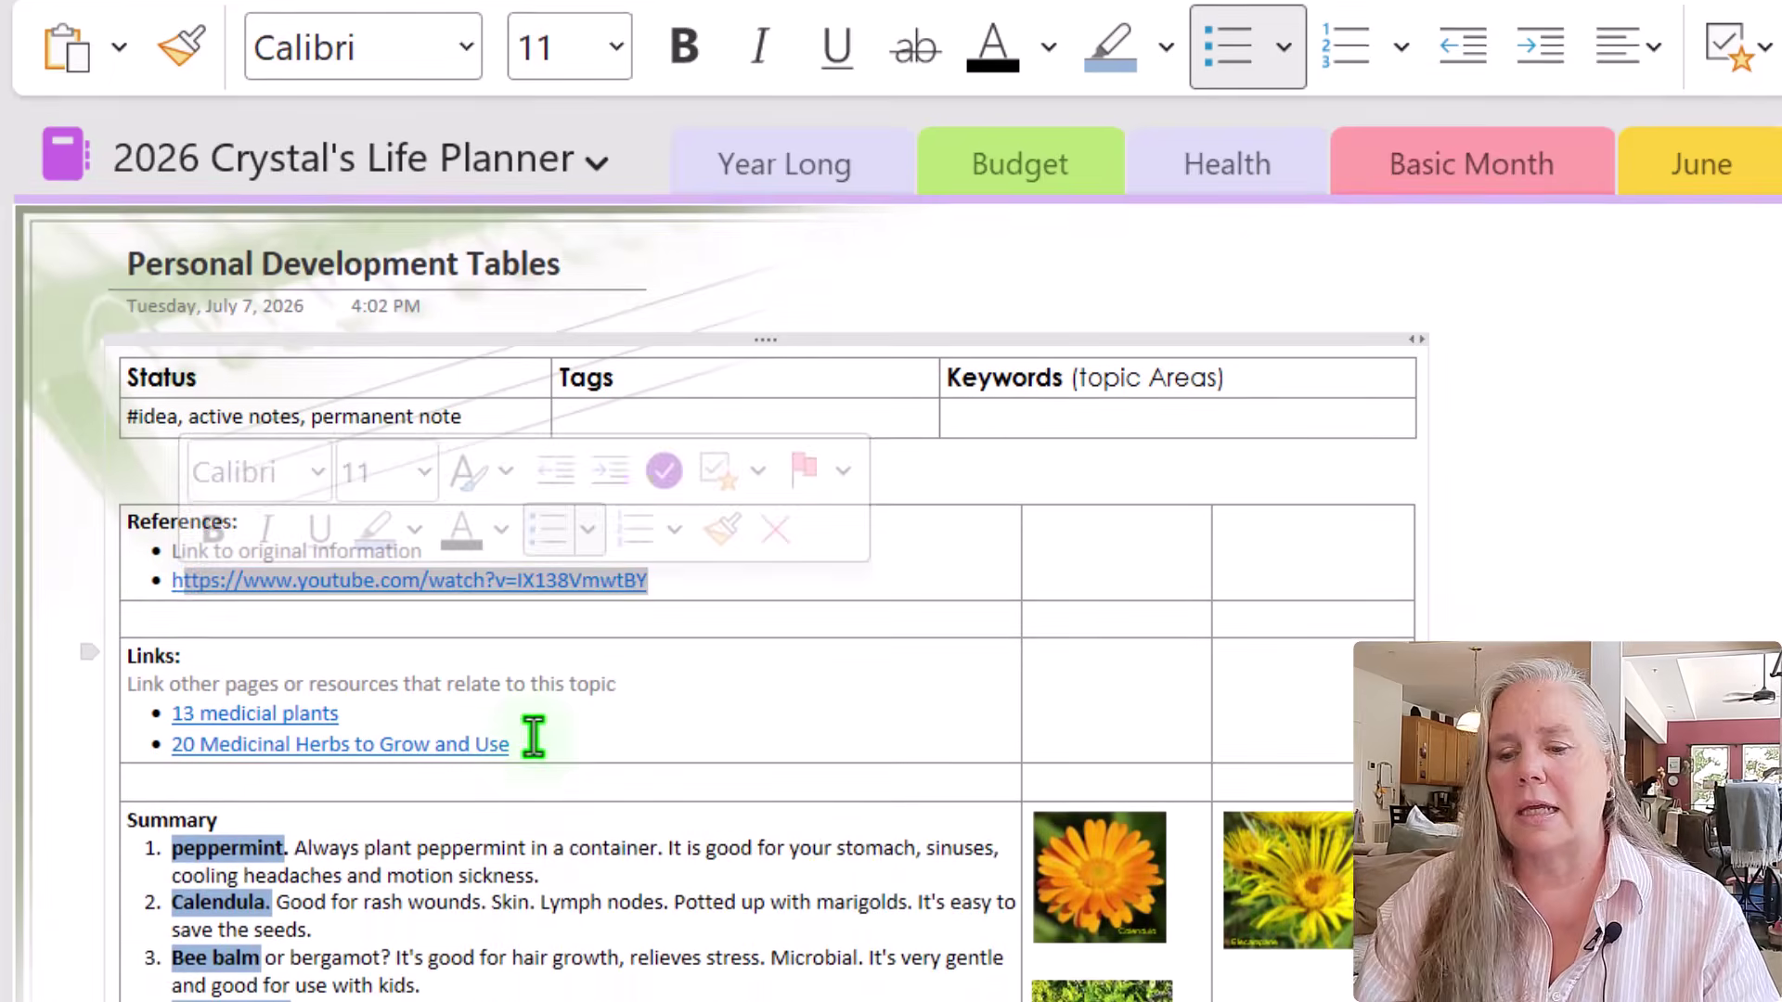
pyautogui.write('h')
pyautogui.scroll(1, 543, 523)
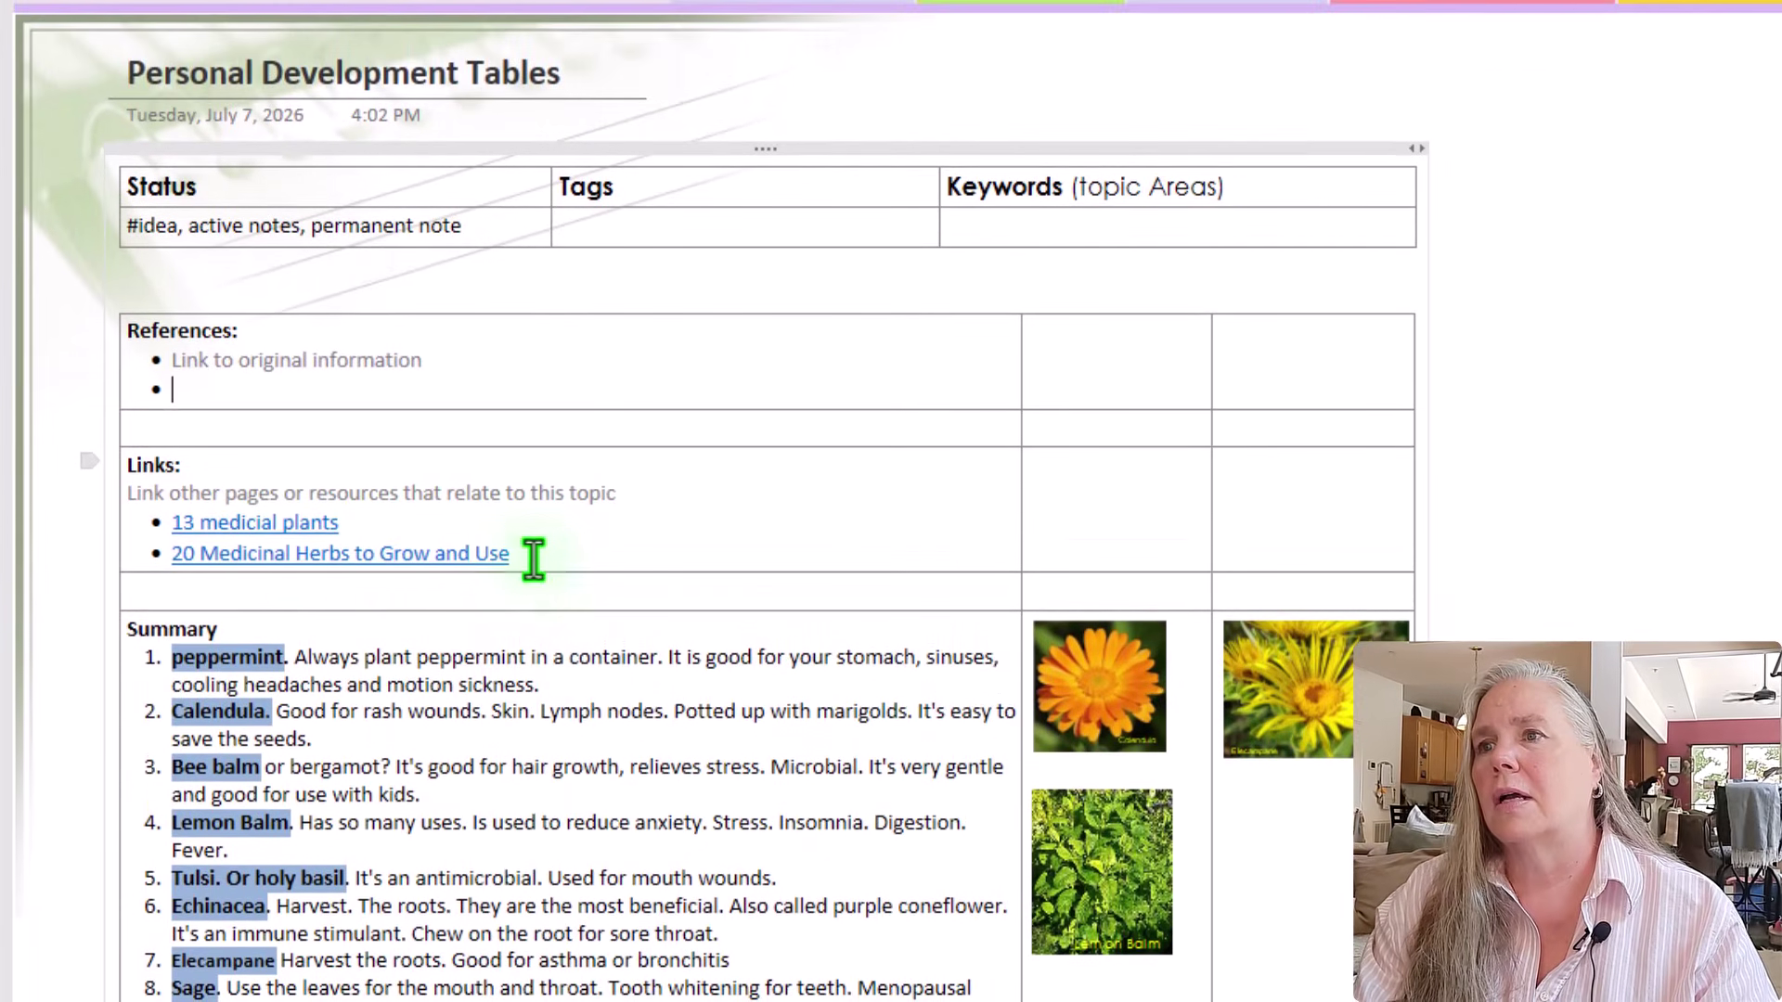
pyautogui.moveTo(529, 557); pyautogui.dragTo(180, 522)
pyautogui.press('Delete')
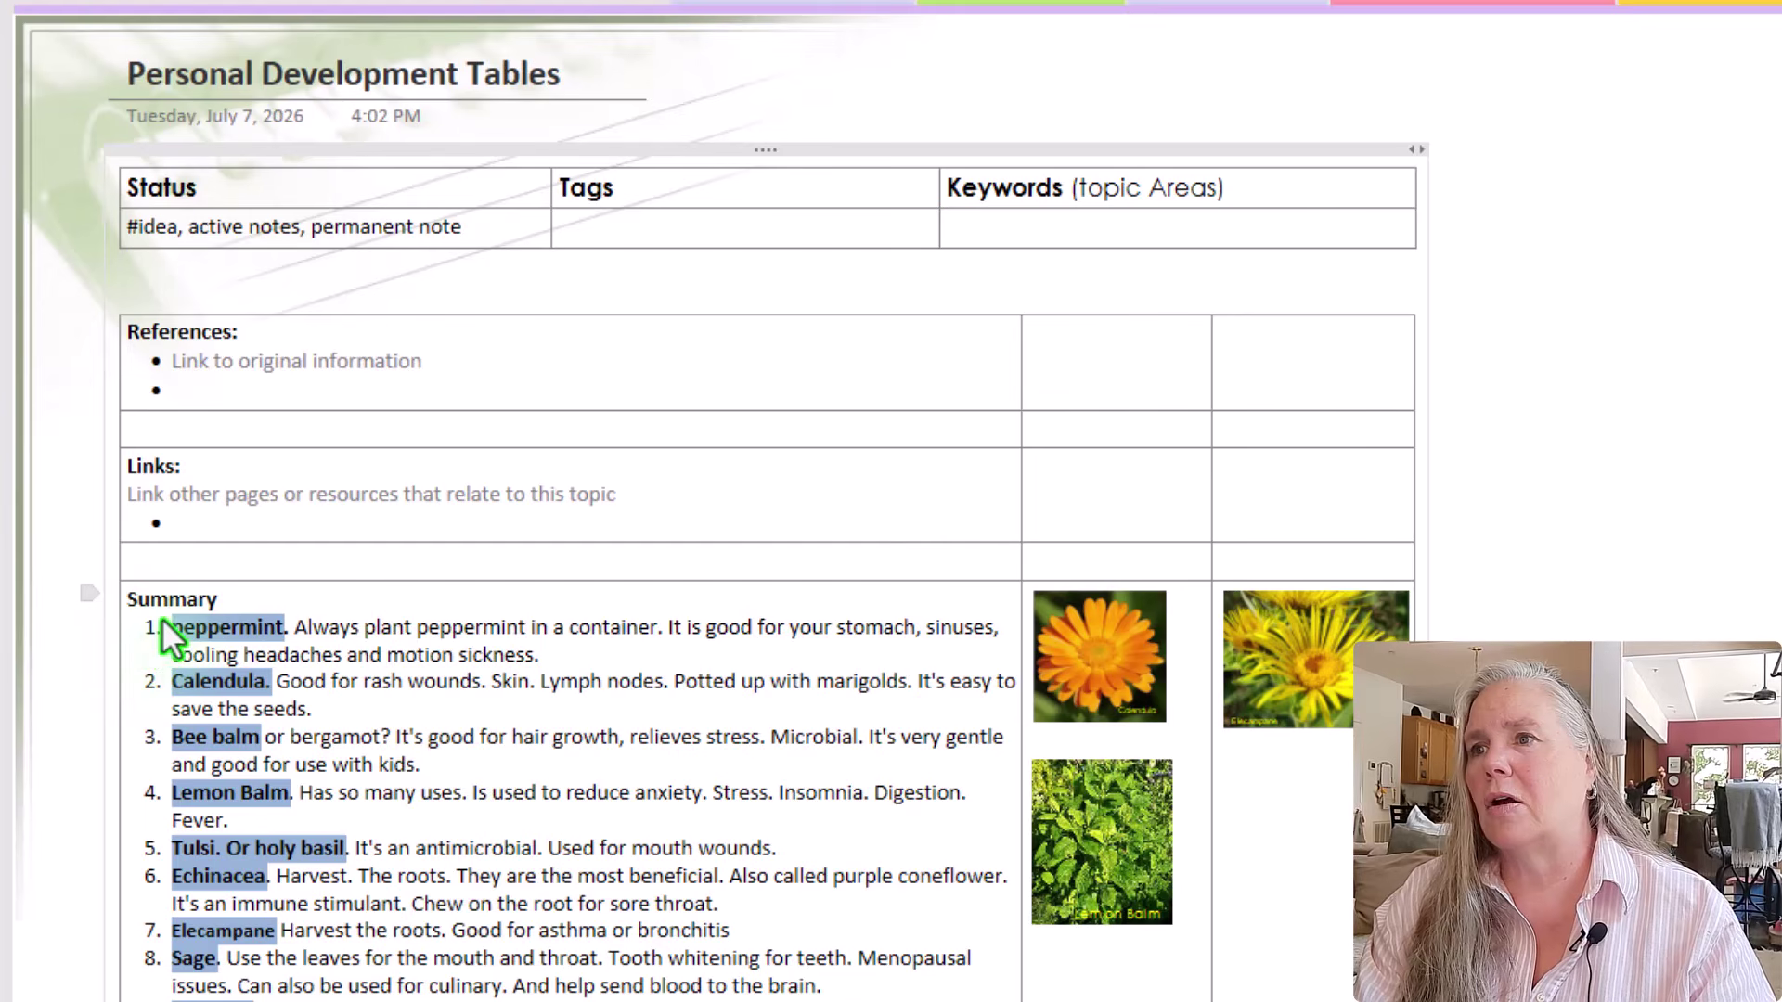
# Delete the numbered plant list under the Summary heading.
pyautogui.scroll(-3, 278, 706)
pyautogui.moveTo(165, 623); pyautogui.dragTo(628, 589)
pyautogui.press('Delete')
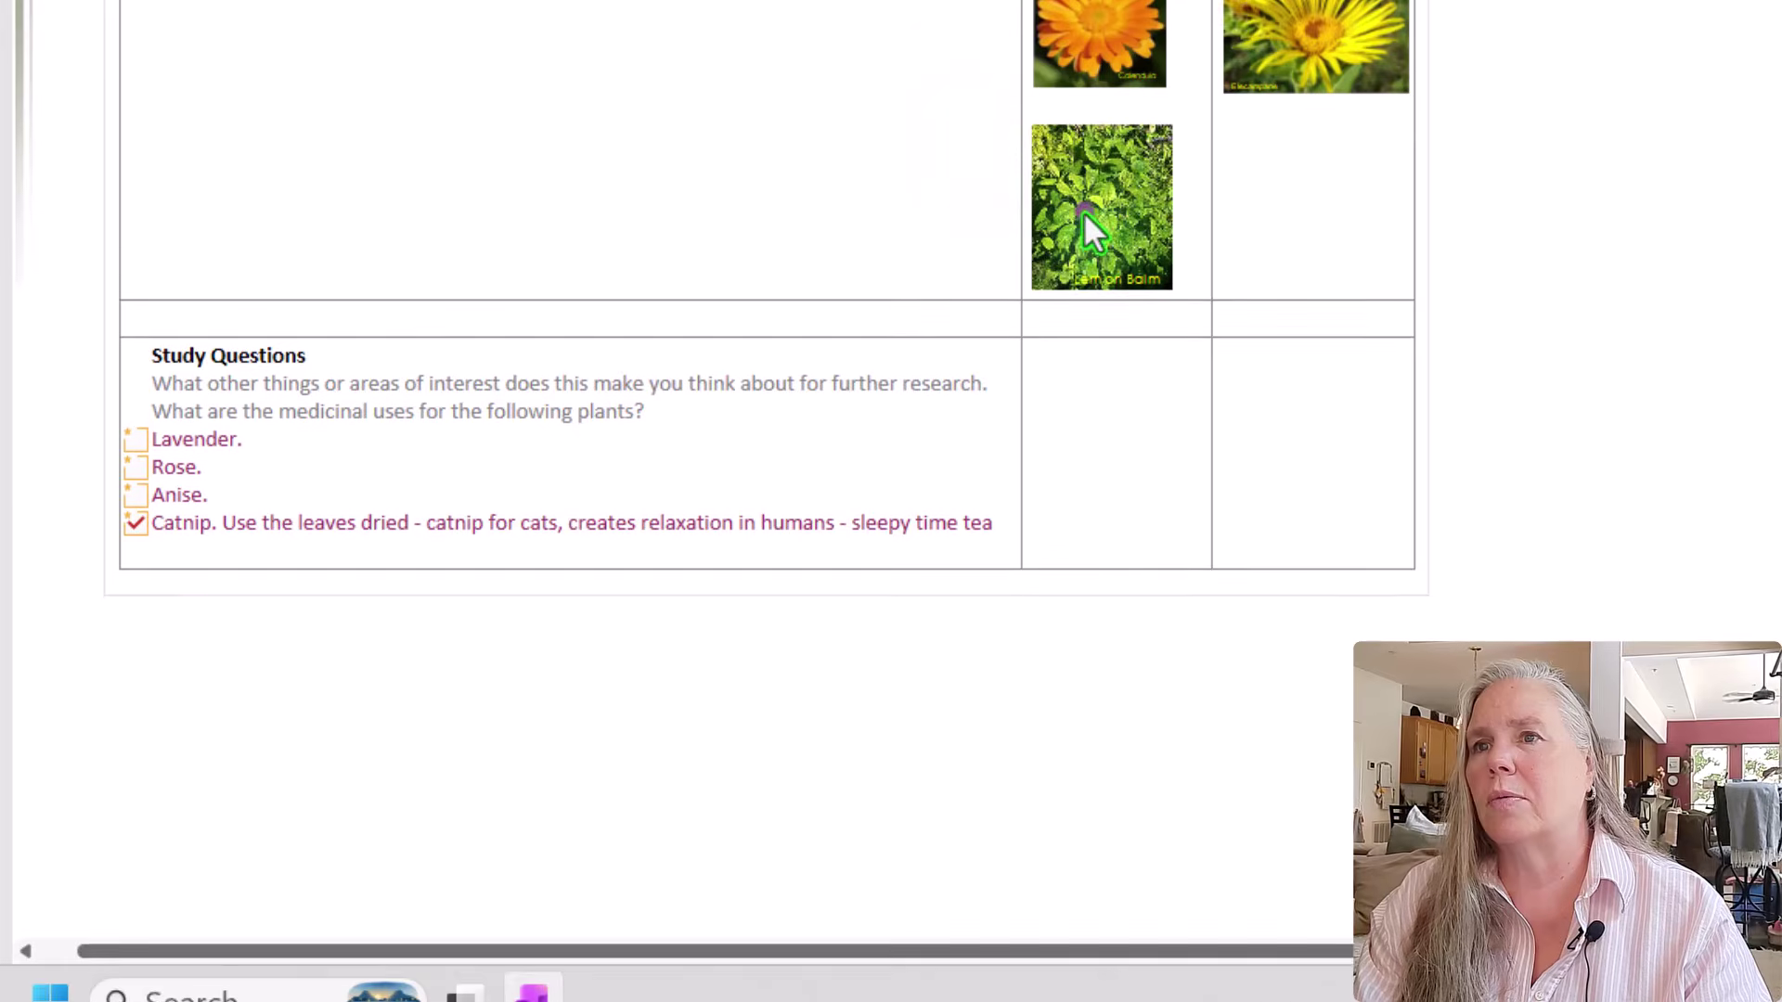
# Delete the three plant pictures from the Summary row's second and third columns.
pyautogui.click(1084, 172)
pyautogui.press('Delete')
pyautogui.click(1110, 14)
pyautogui.press('Delete')
pyautogui.click(1239, 272)
pyautogui.press('Delete')
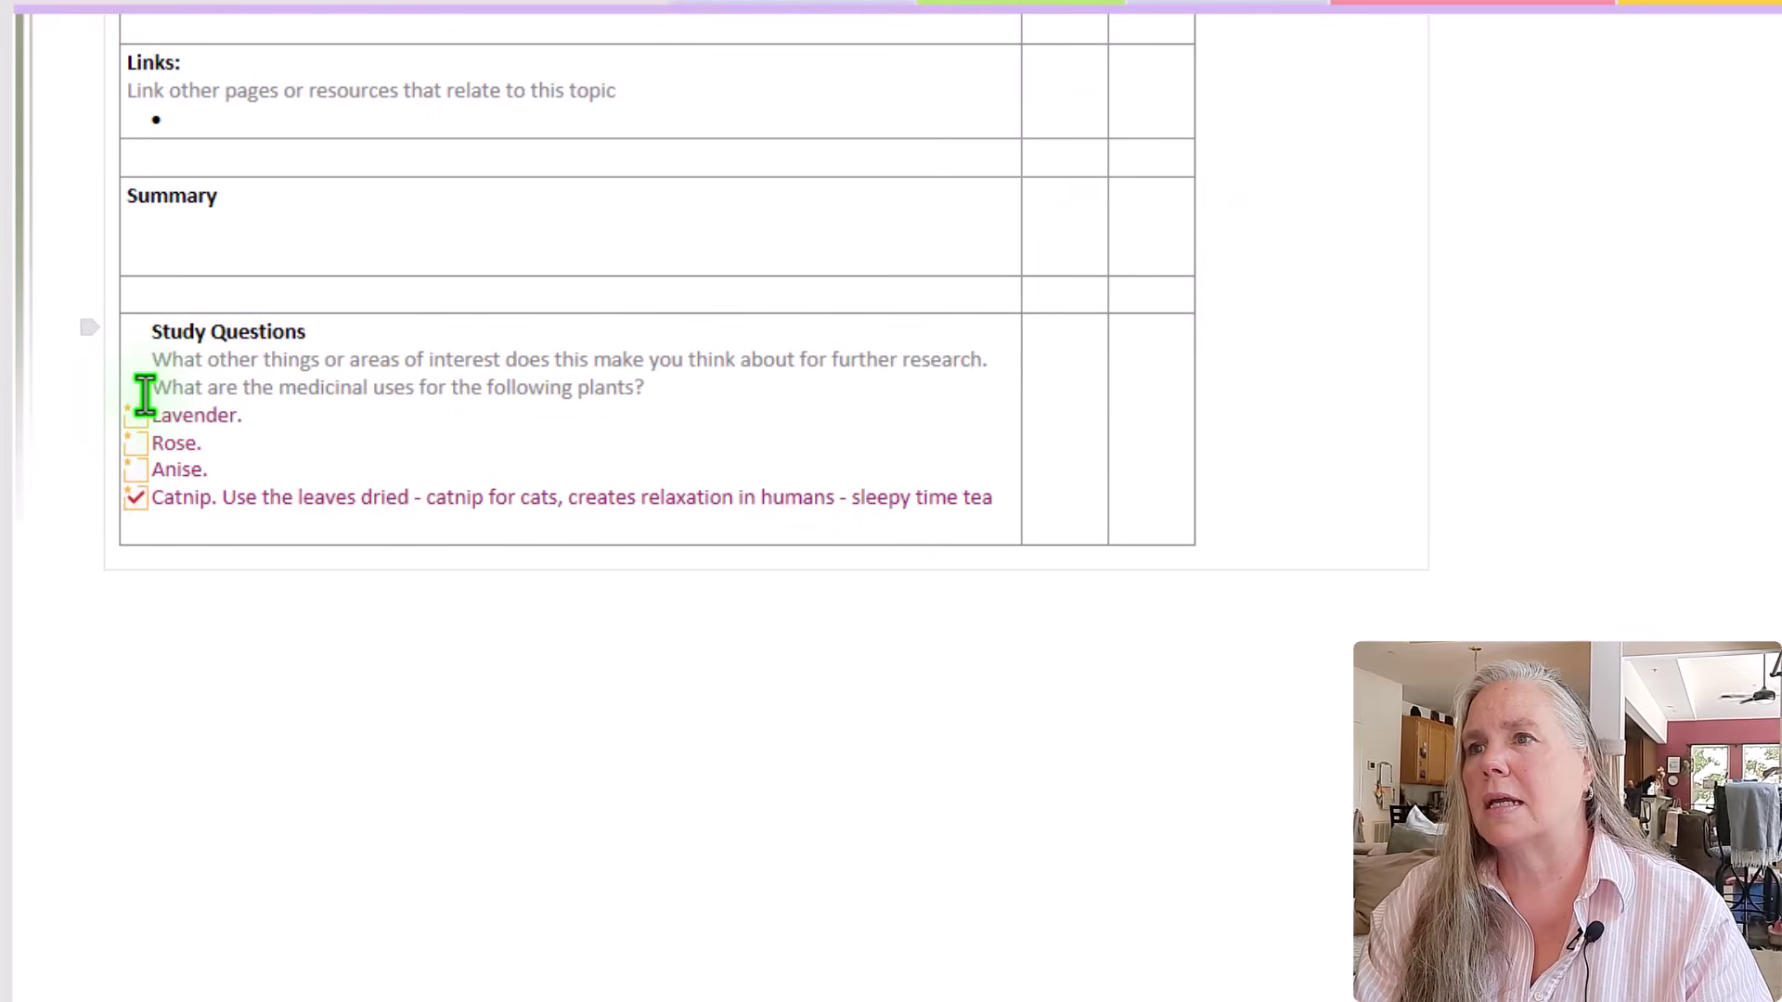
# Clear the medicinal-uses question and the plant entries under Study Questions, keeping one tag checkbox and unchecking it.
pyautogui.moveTo(146, 395); pyautogui.dragTo(492, 498)
pyautogui.press('Delete')
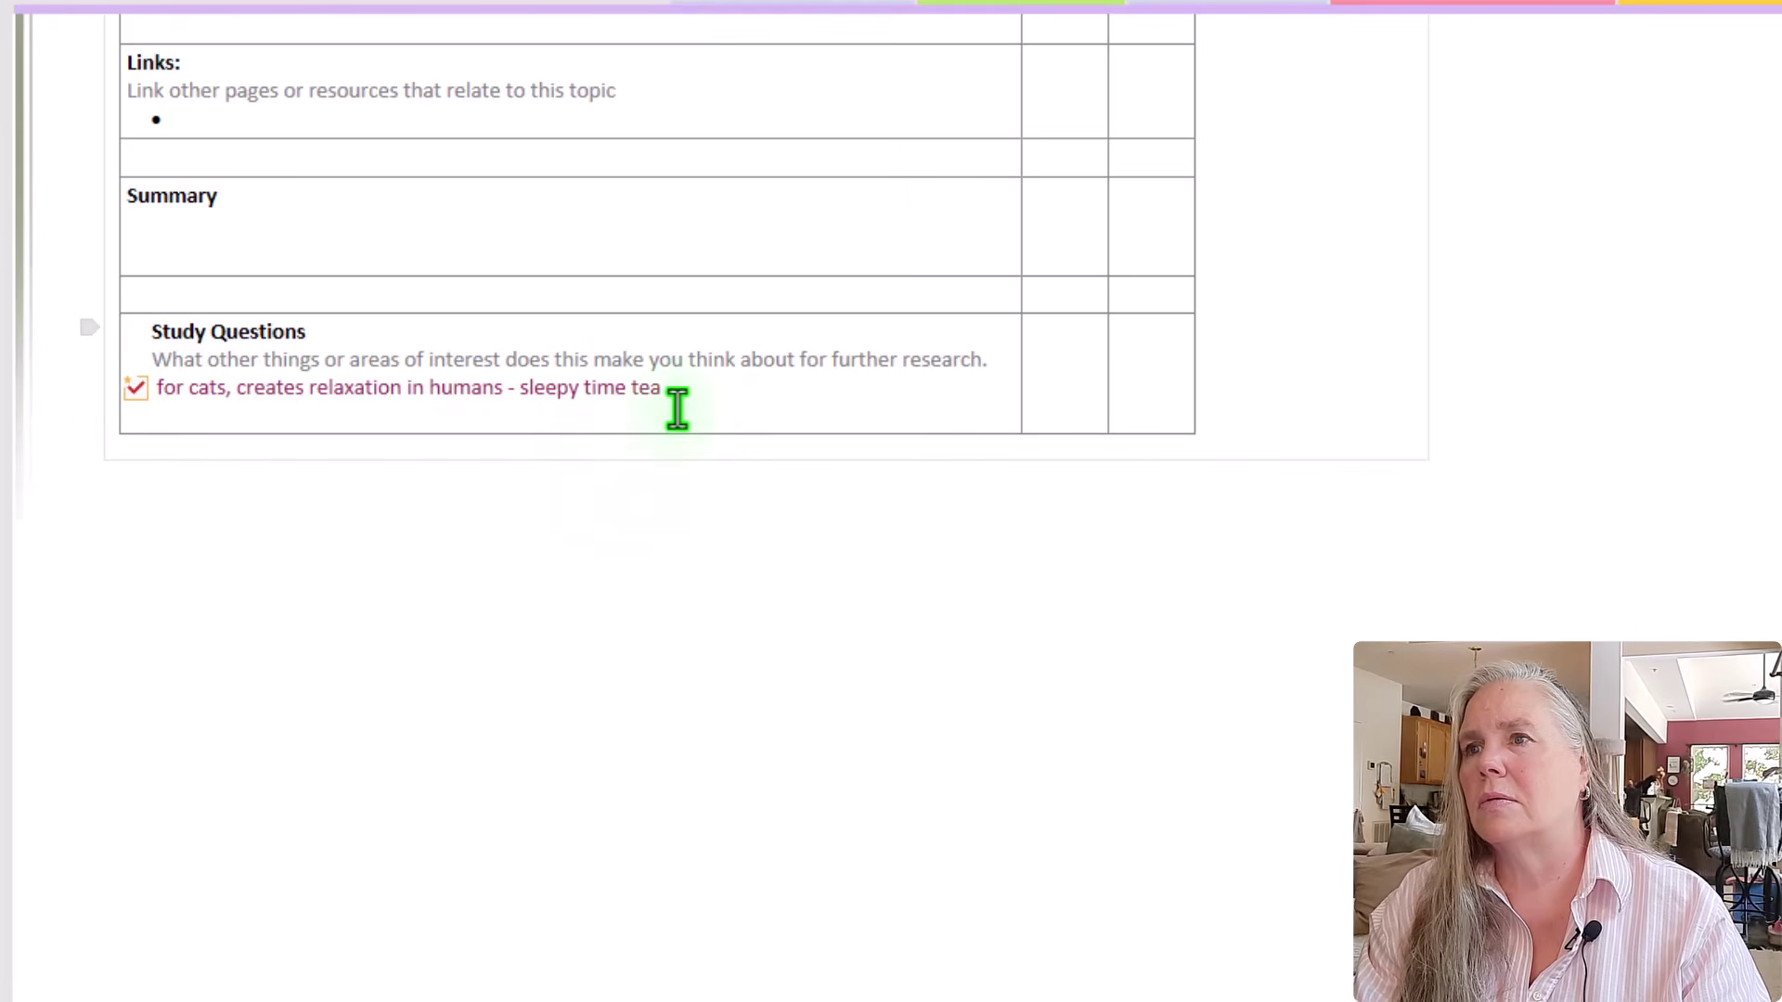
pyautogui.moveTo(676, 394); pyautogui.dragTo(159, 386)
pyautogui.press('Delete')
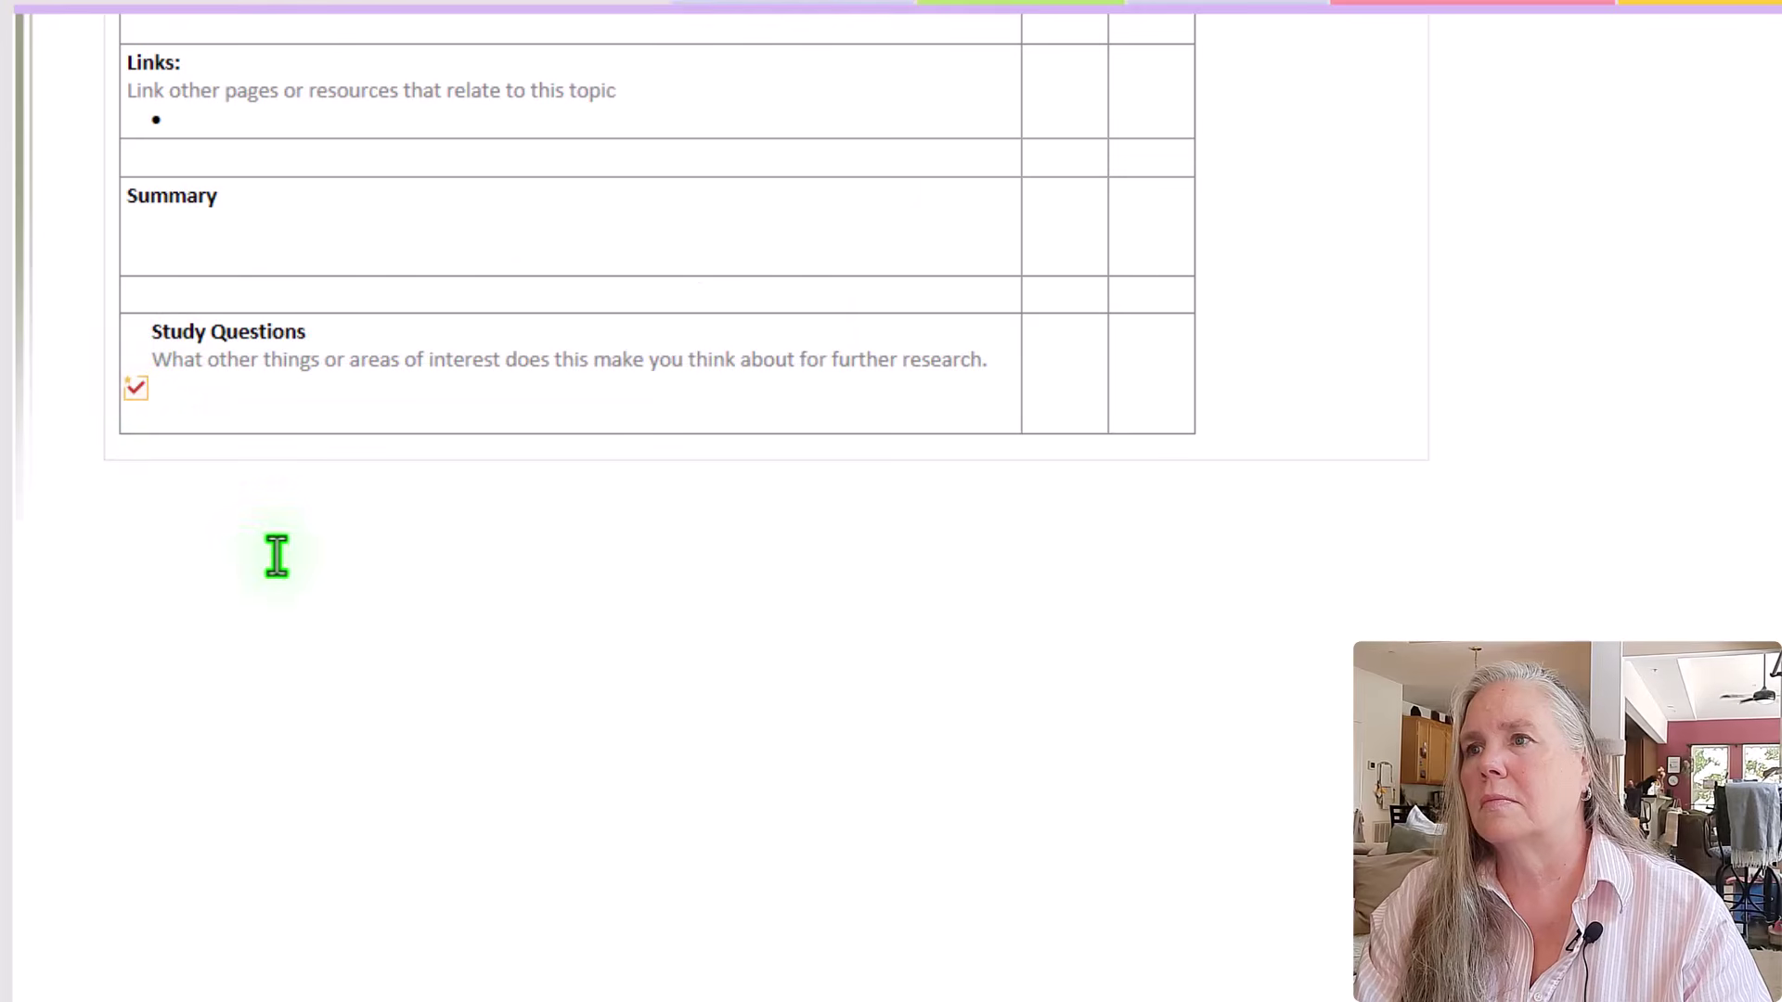
pyautogui.click(130, 388)
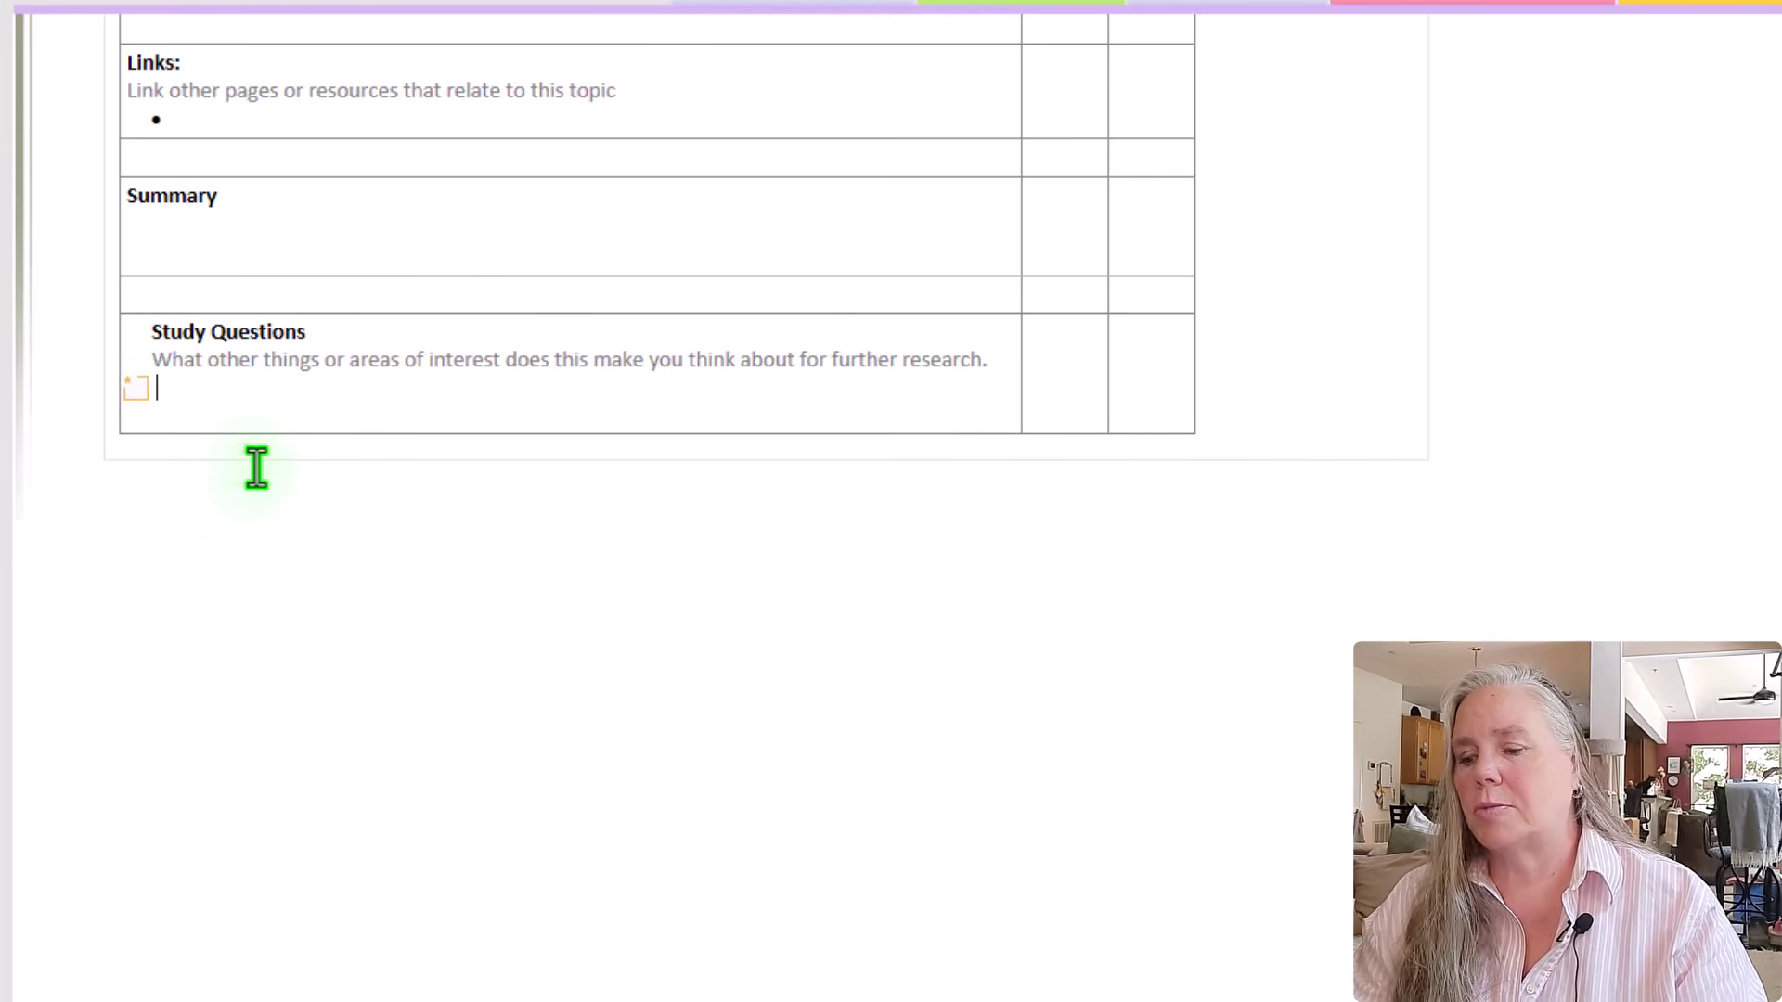
# Label the remaining checkbox under Study Questions "Research" and add a blank line below it.
pyautogui.write('Resea')
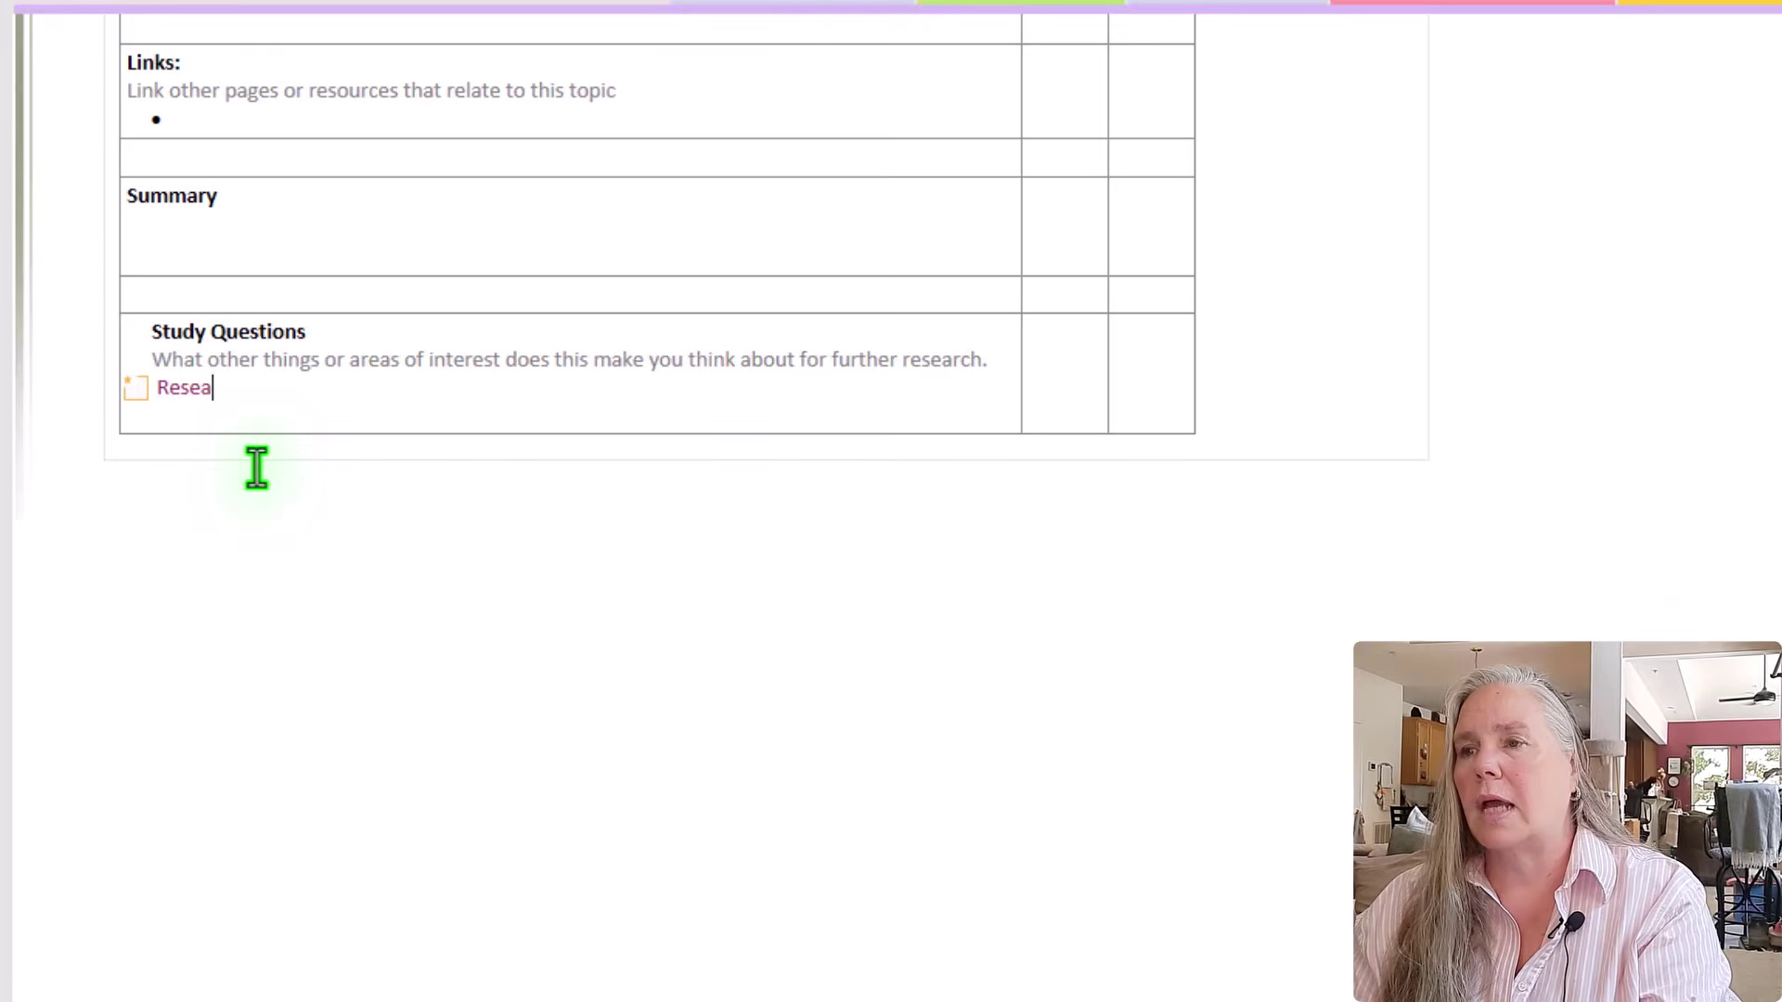
pyautogui.write('rch')
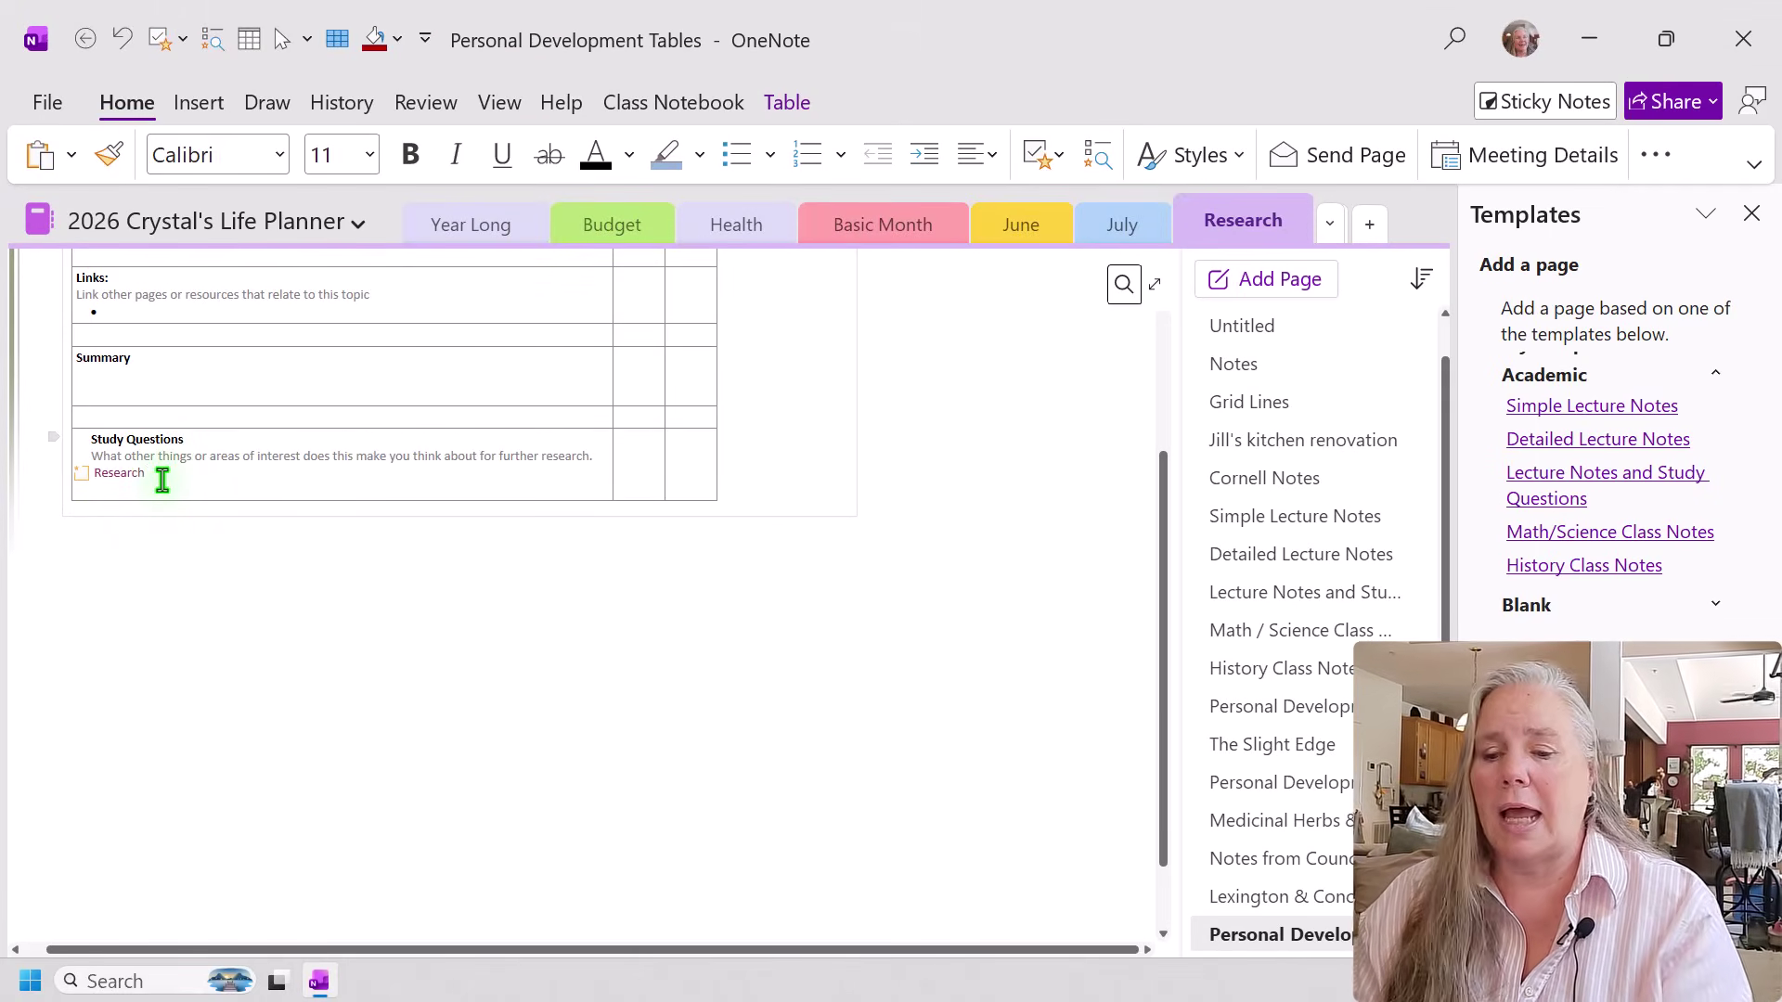
pyautogui.press('Return')
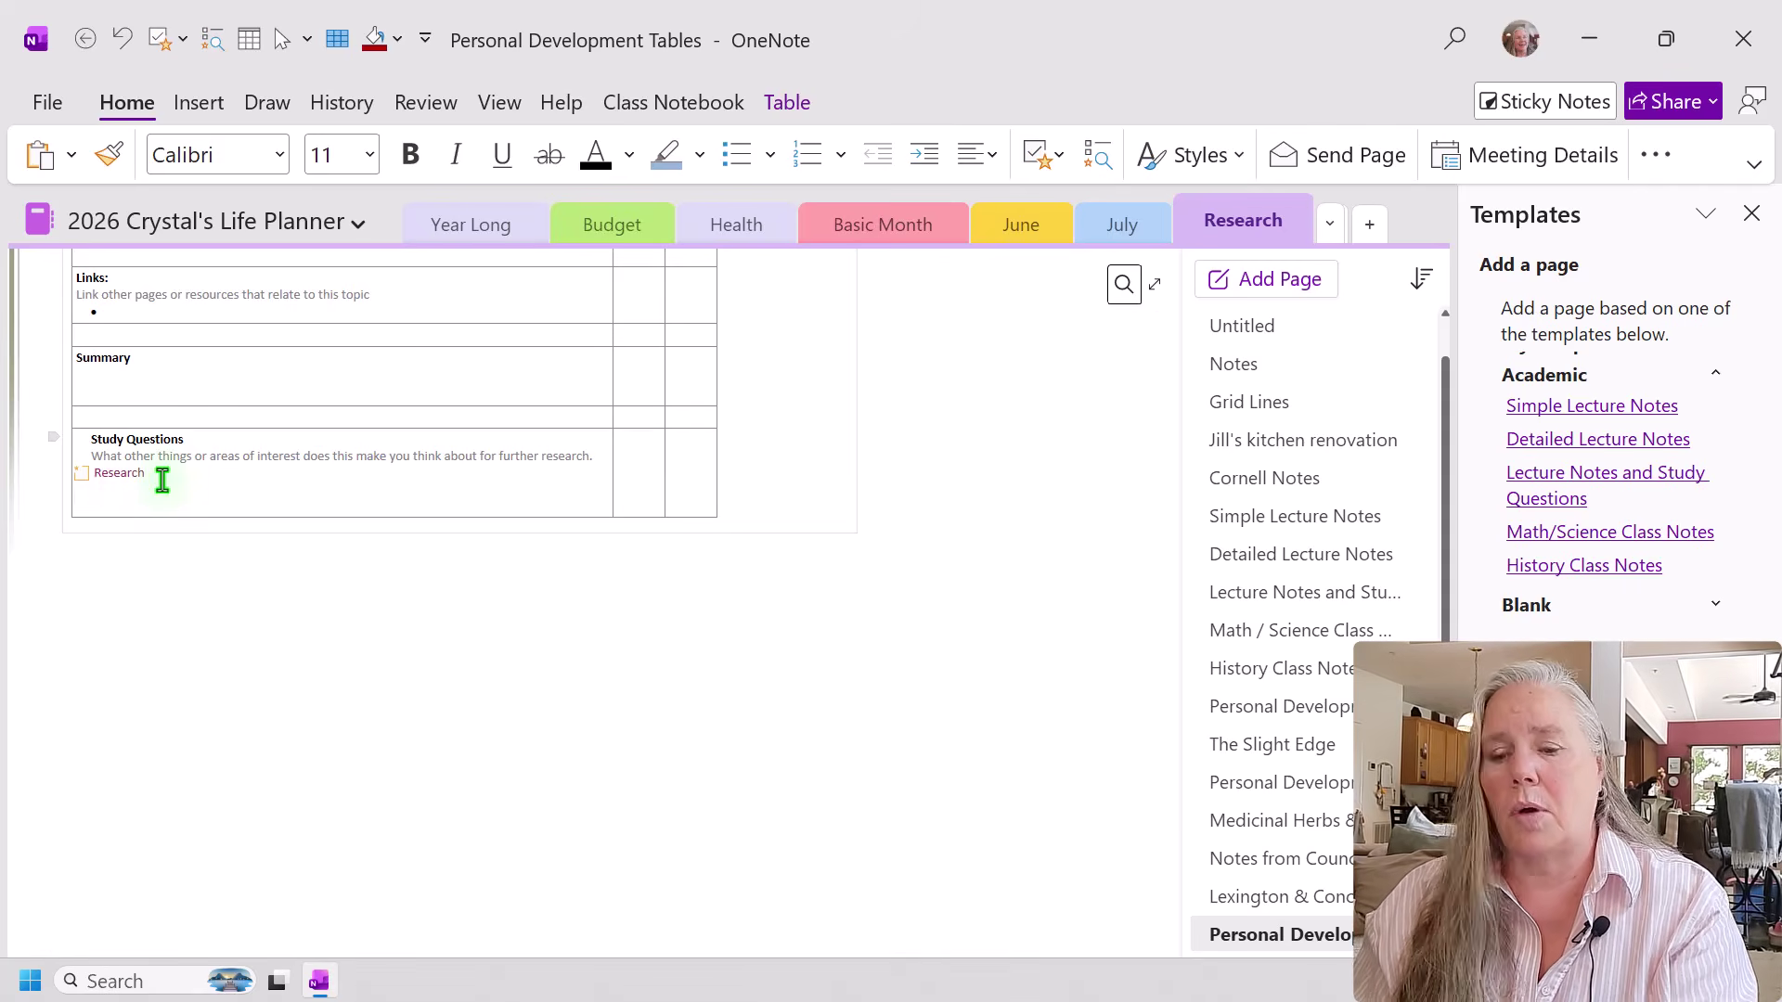
pyautogui.click(161, 476)
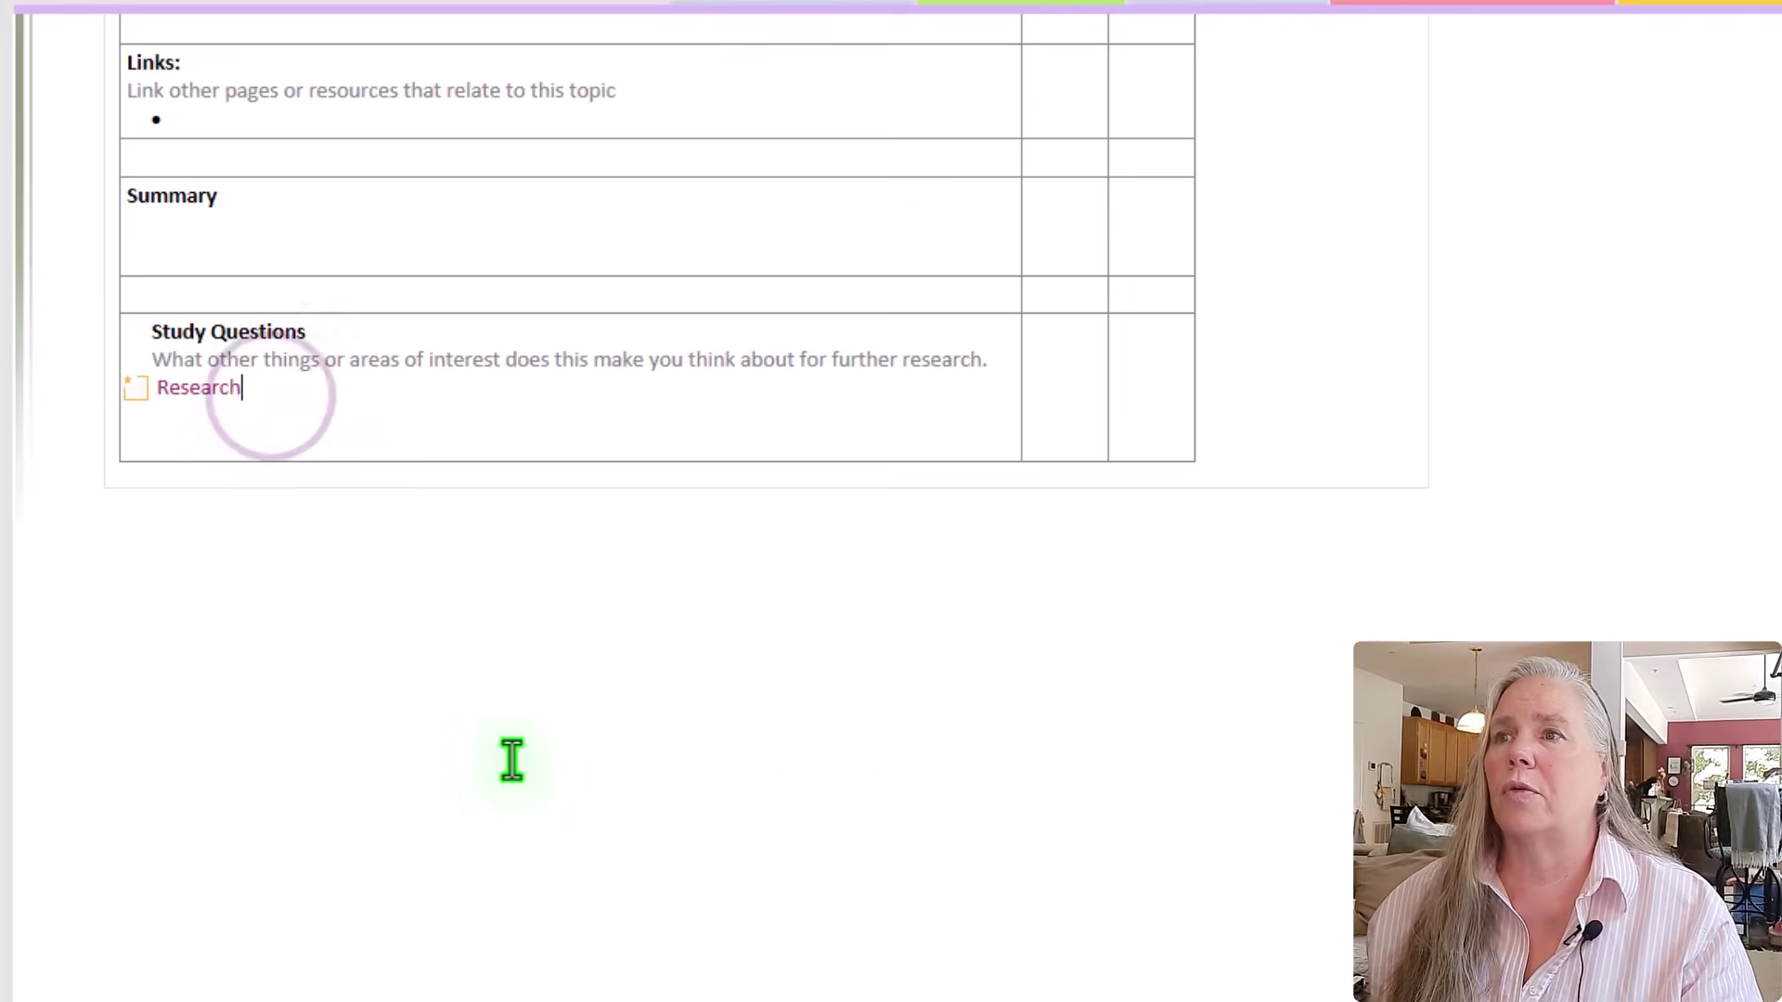
# Widen the second and third columns of the References table until its outer edge roughly lines up with the Status table above.
pyautogui.scroll(5, 512, 759)
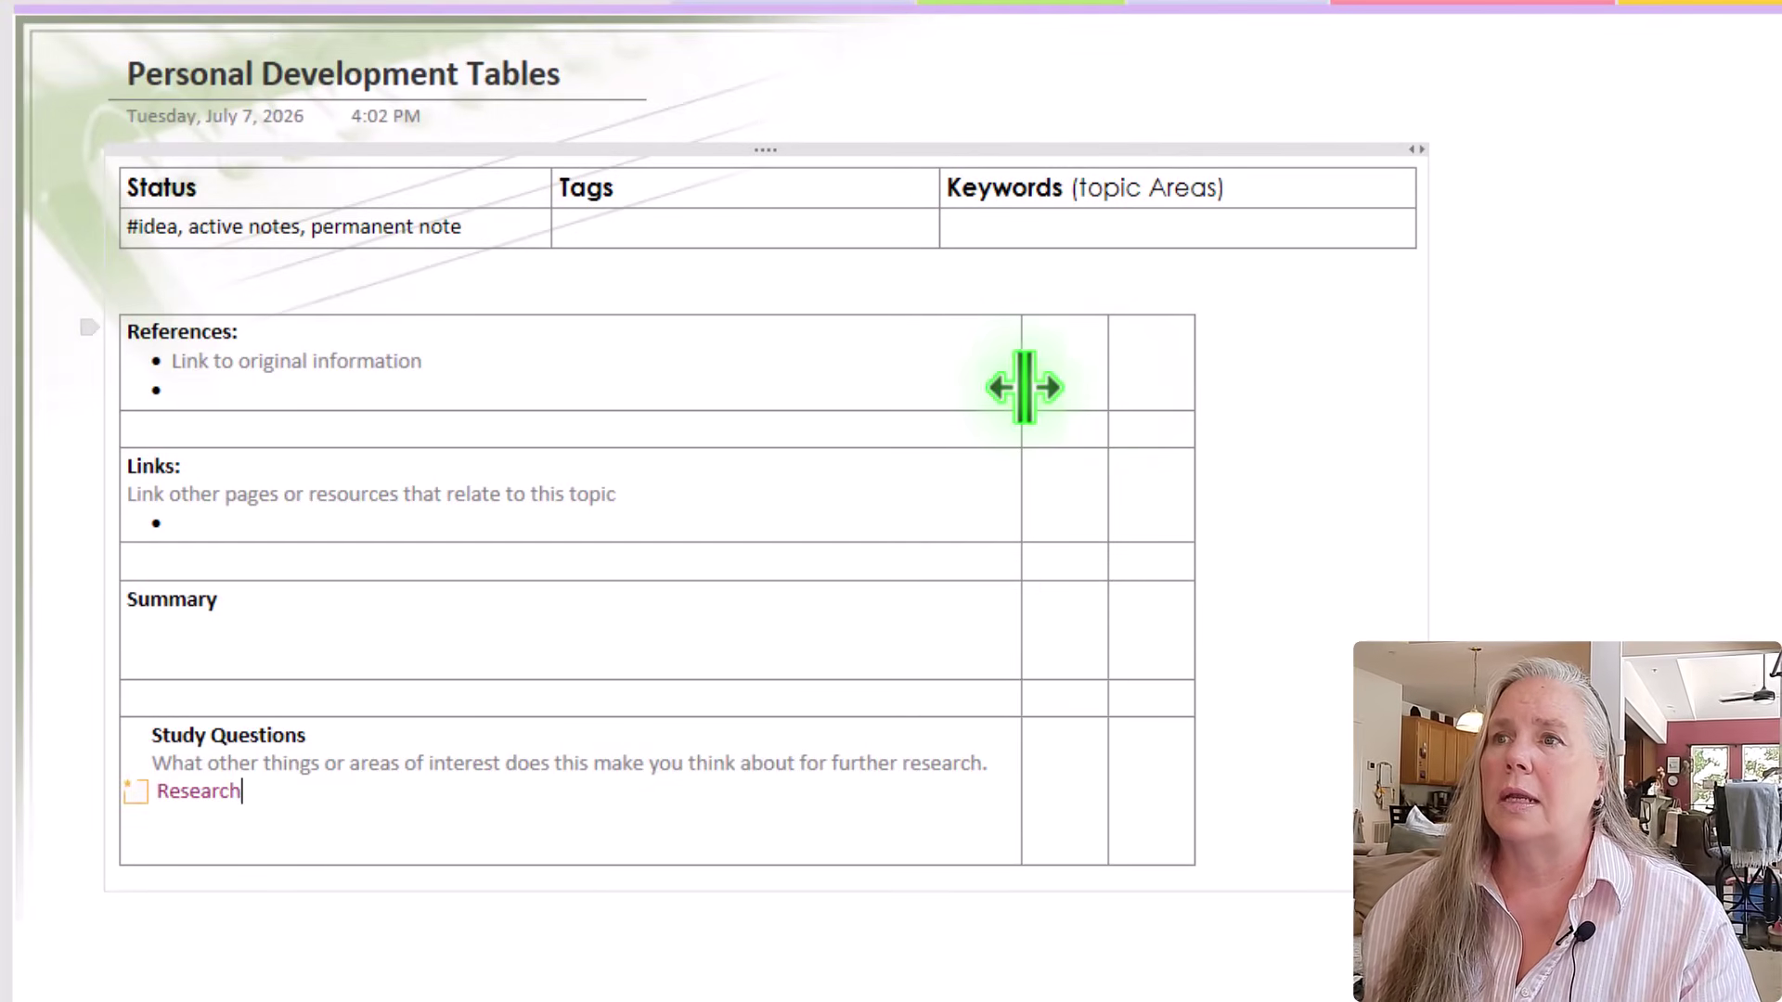
pyautogui.click(1034, 382)
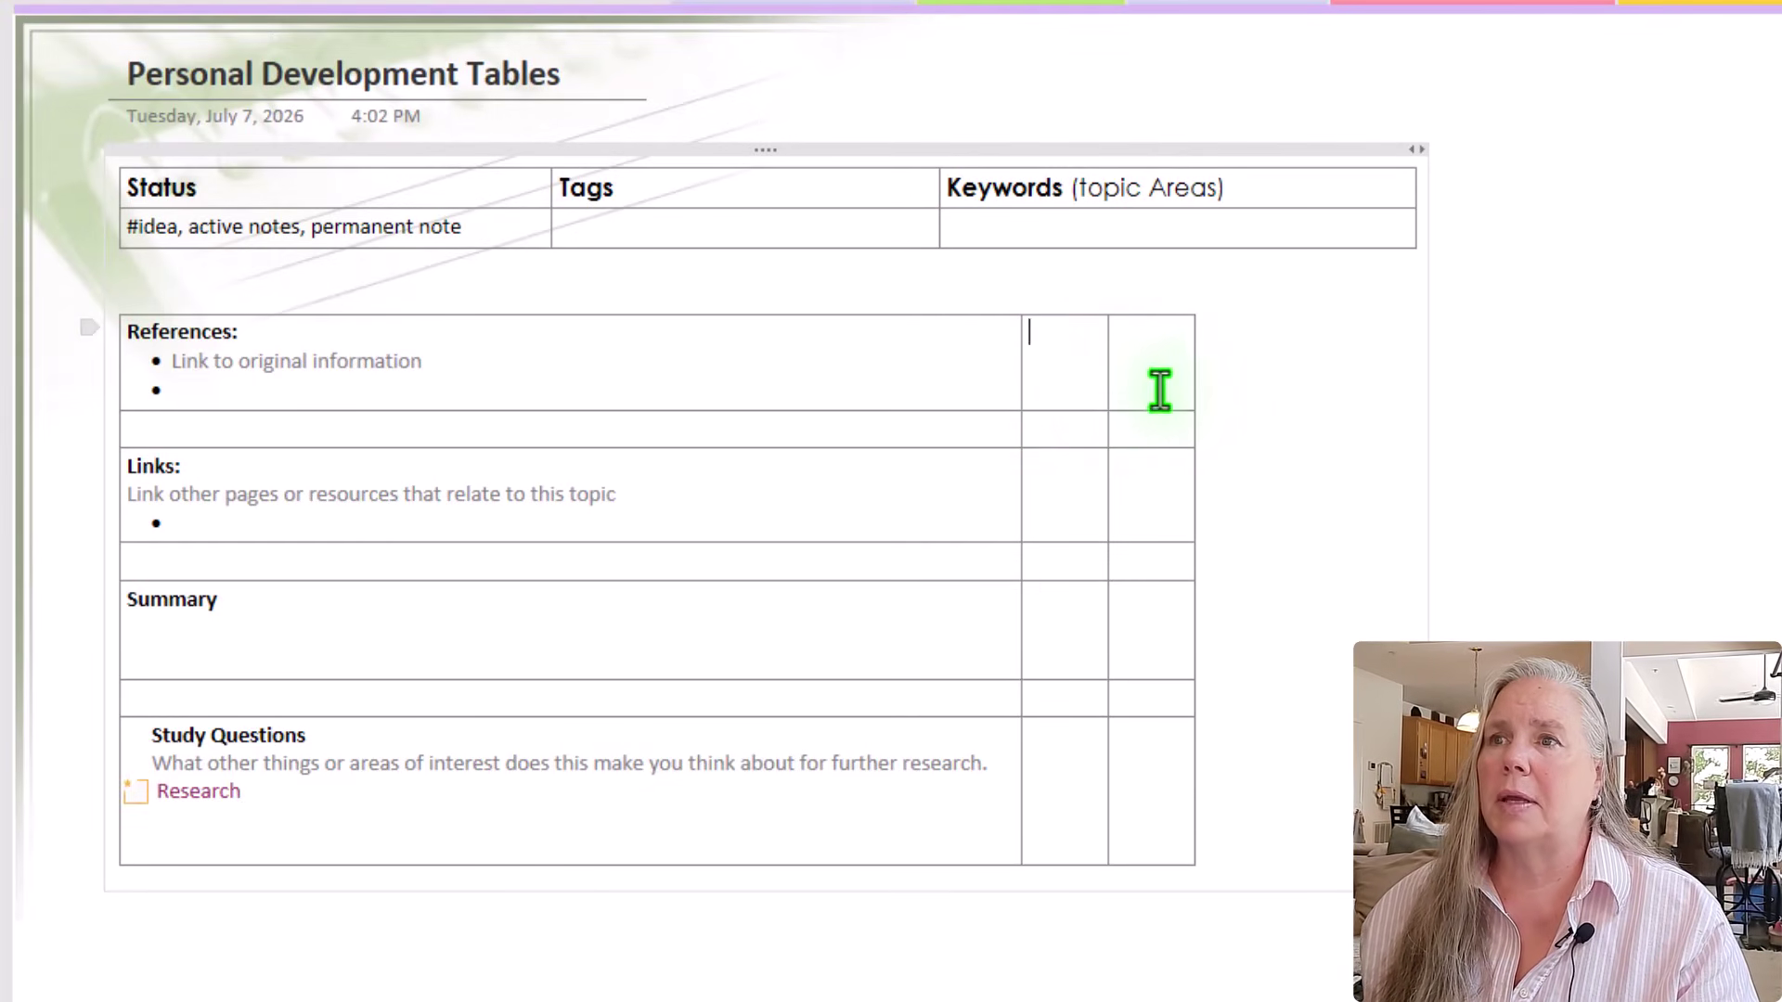
pyautogui.moveTo(1110, 386); pyautogui.dragTo(1401, 382)
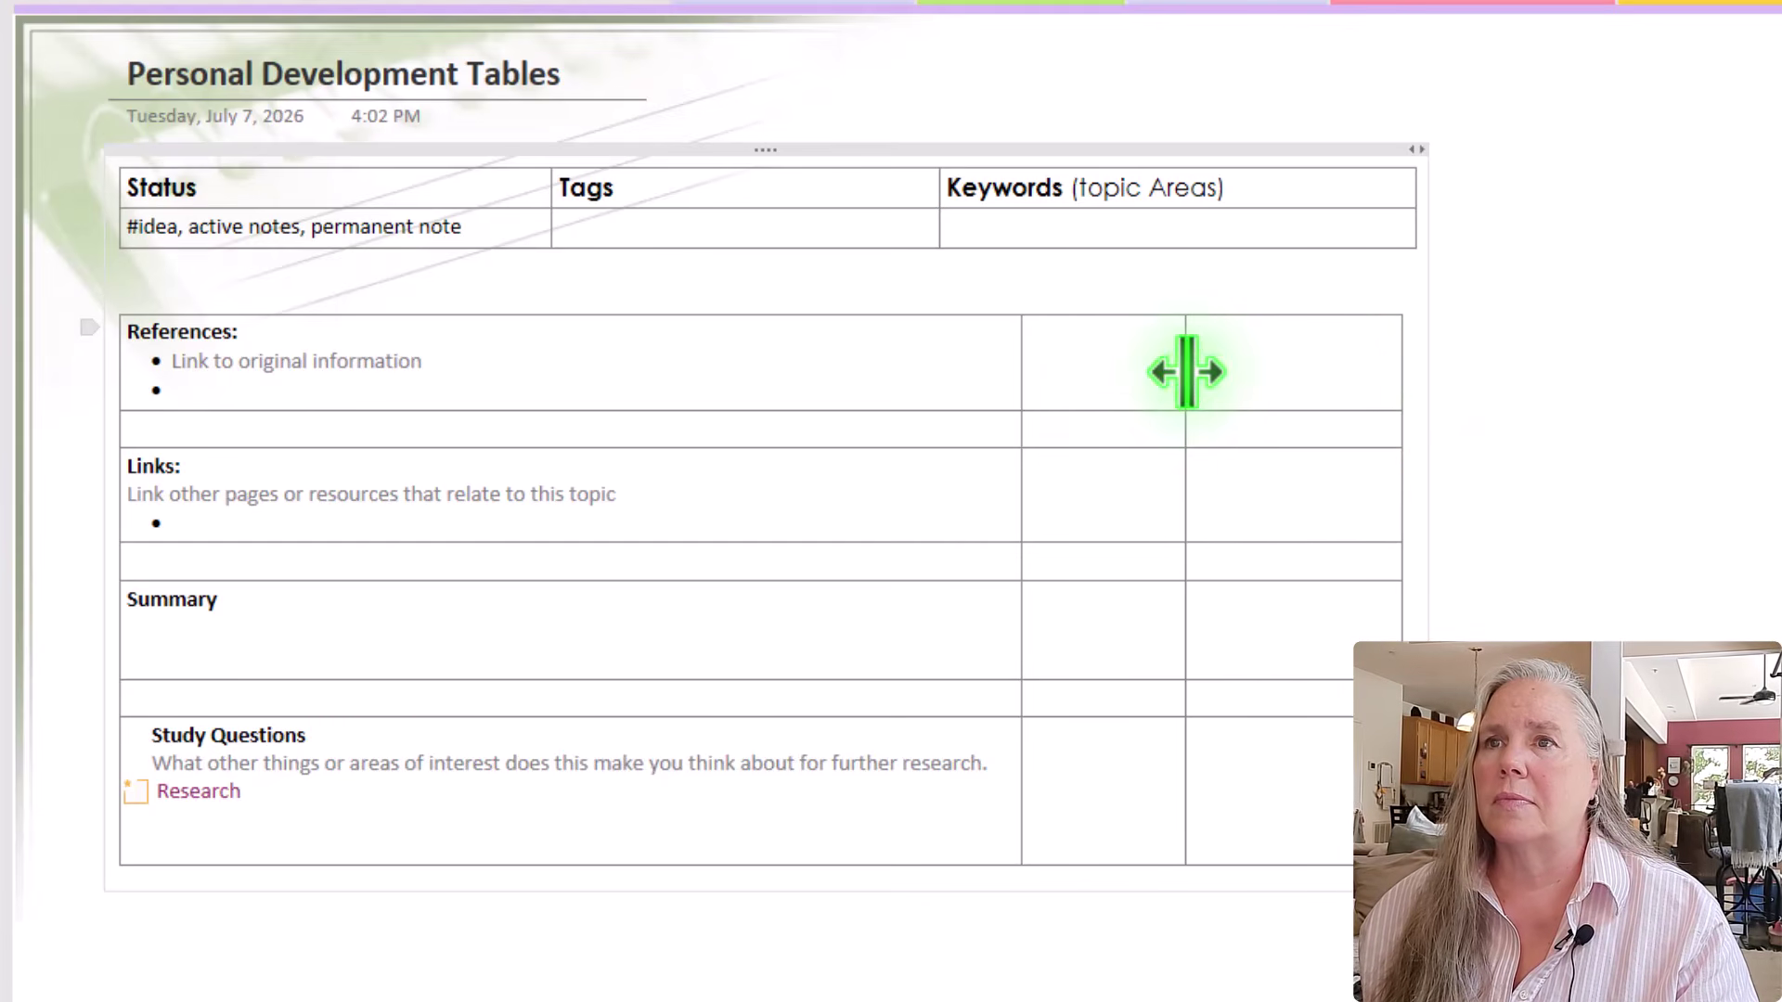
pyautogui.moveTo(1187, 372); pyautogui.dragTo(1194, 372)
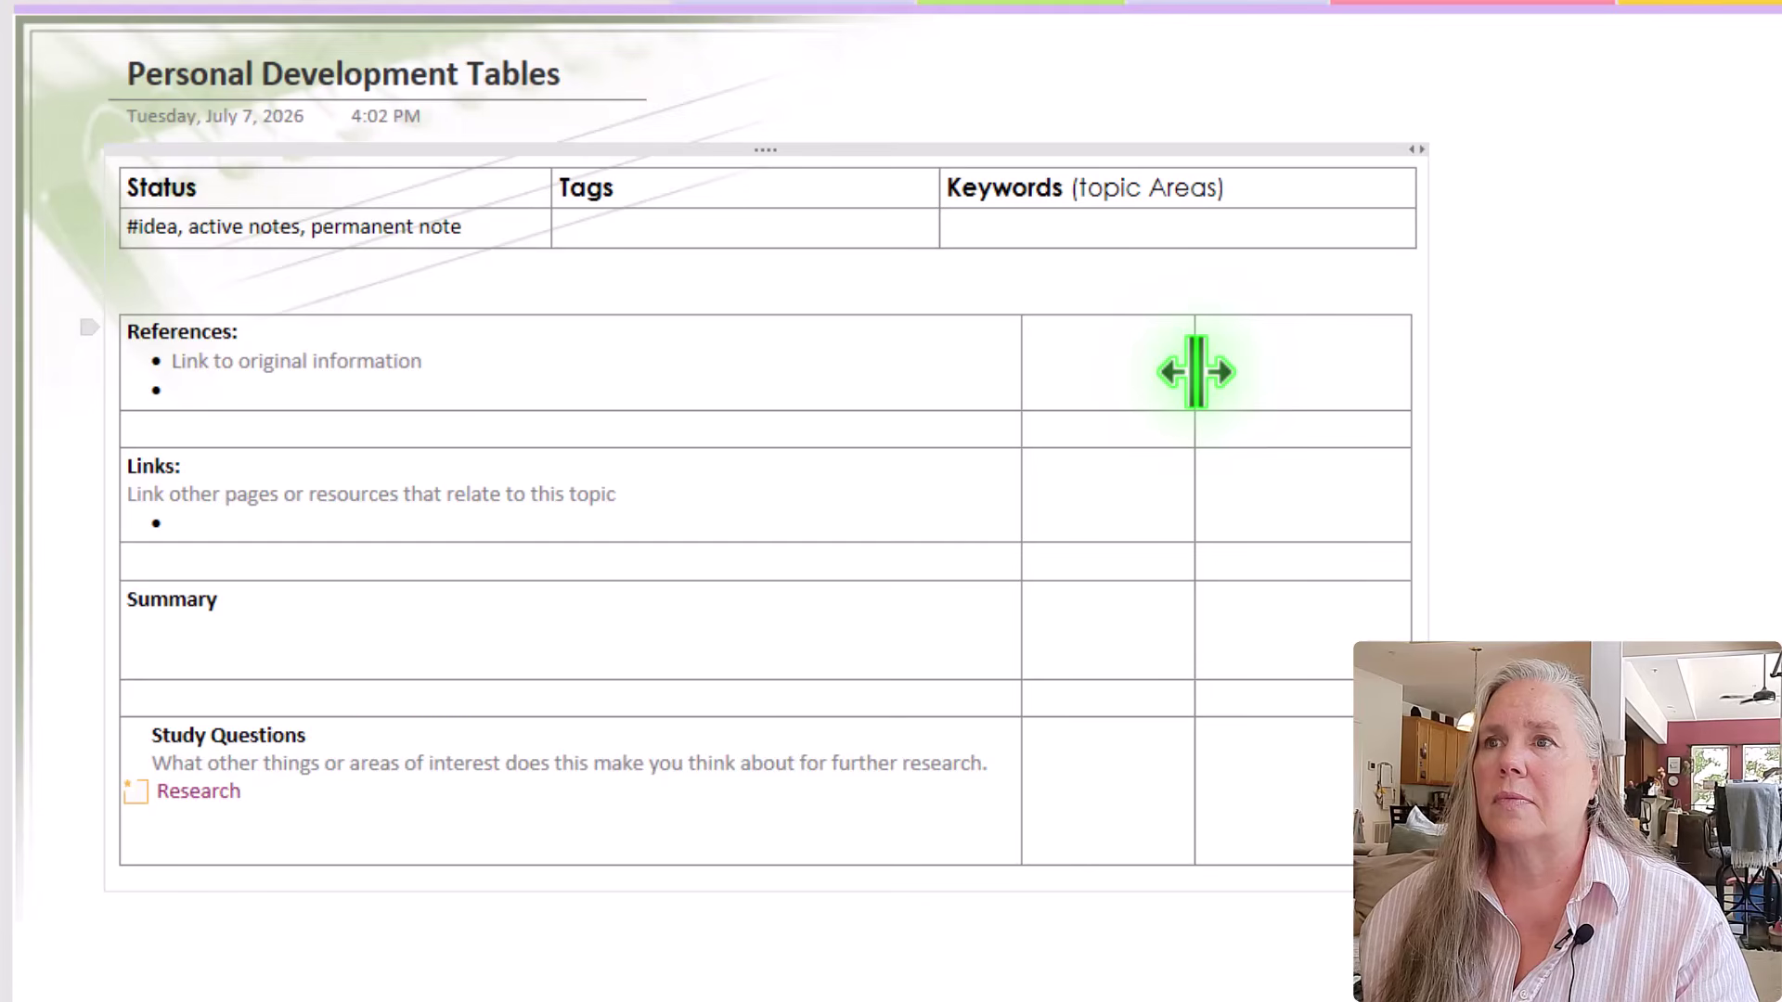
pyautogui.click(1546, 576)
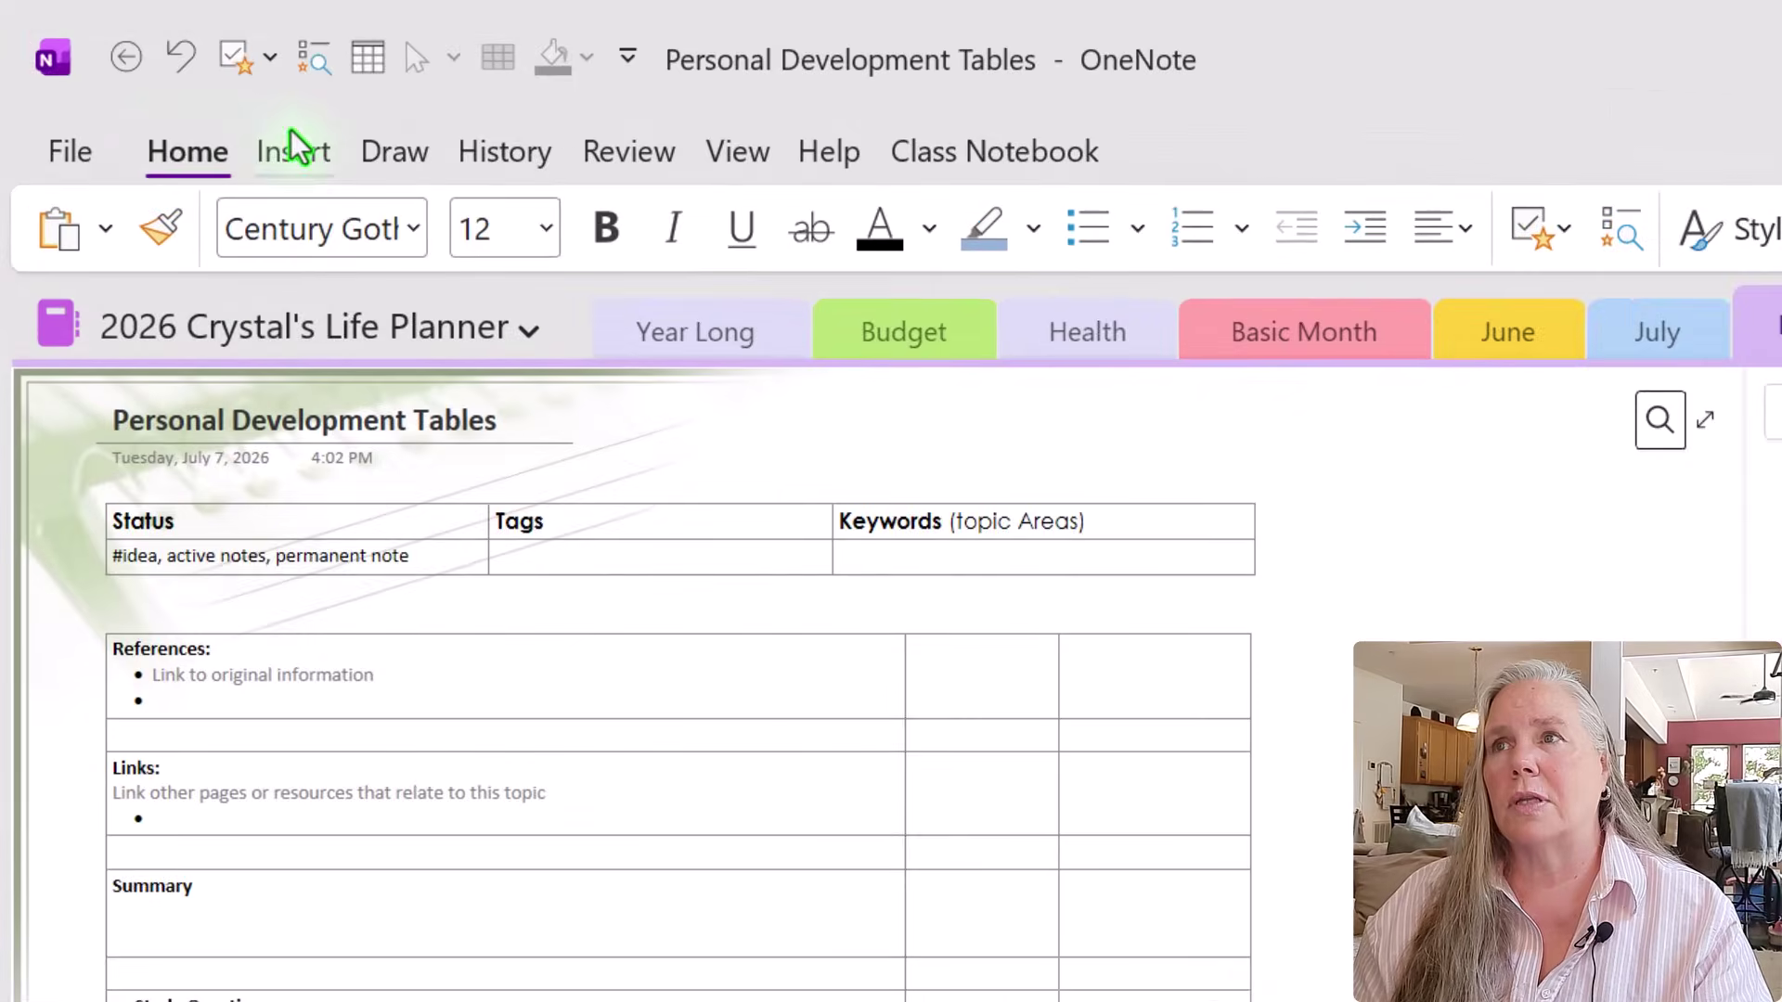
# Save the current page as a template named "Personal Development Table" and set it as default for new pages in the current section.
pyautogui.click(293, 149)
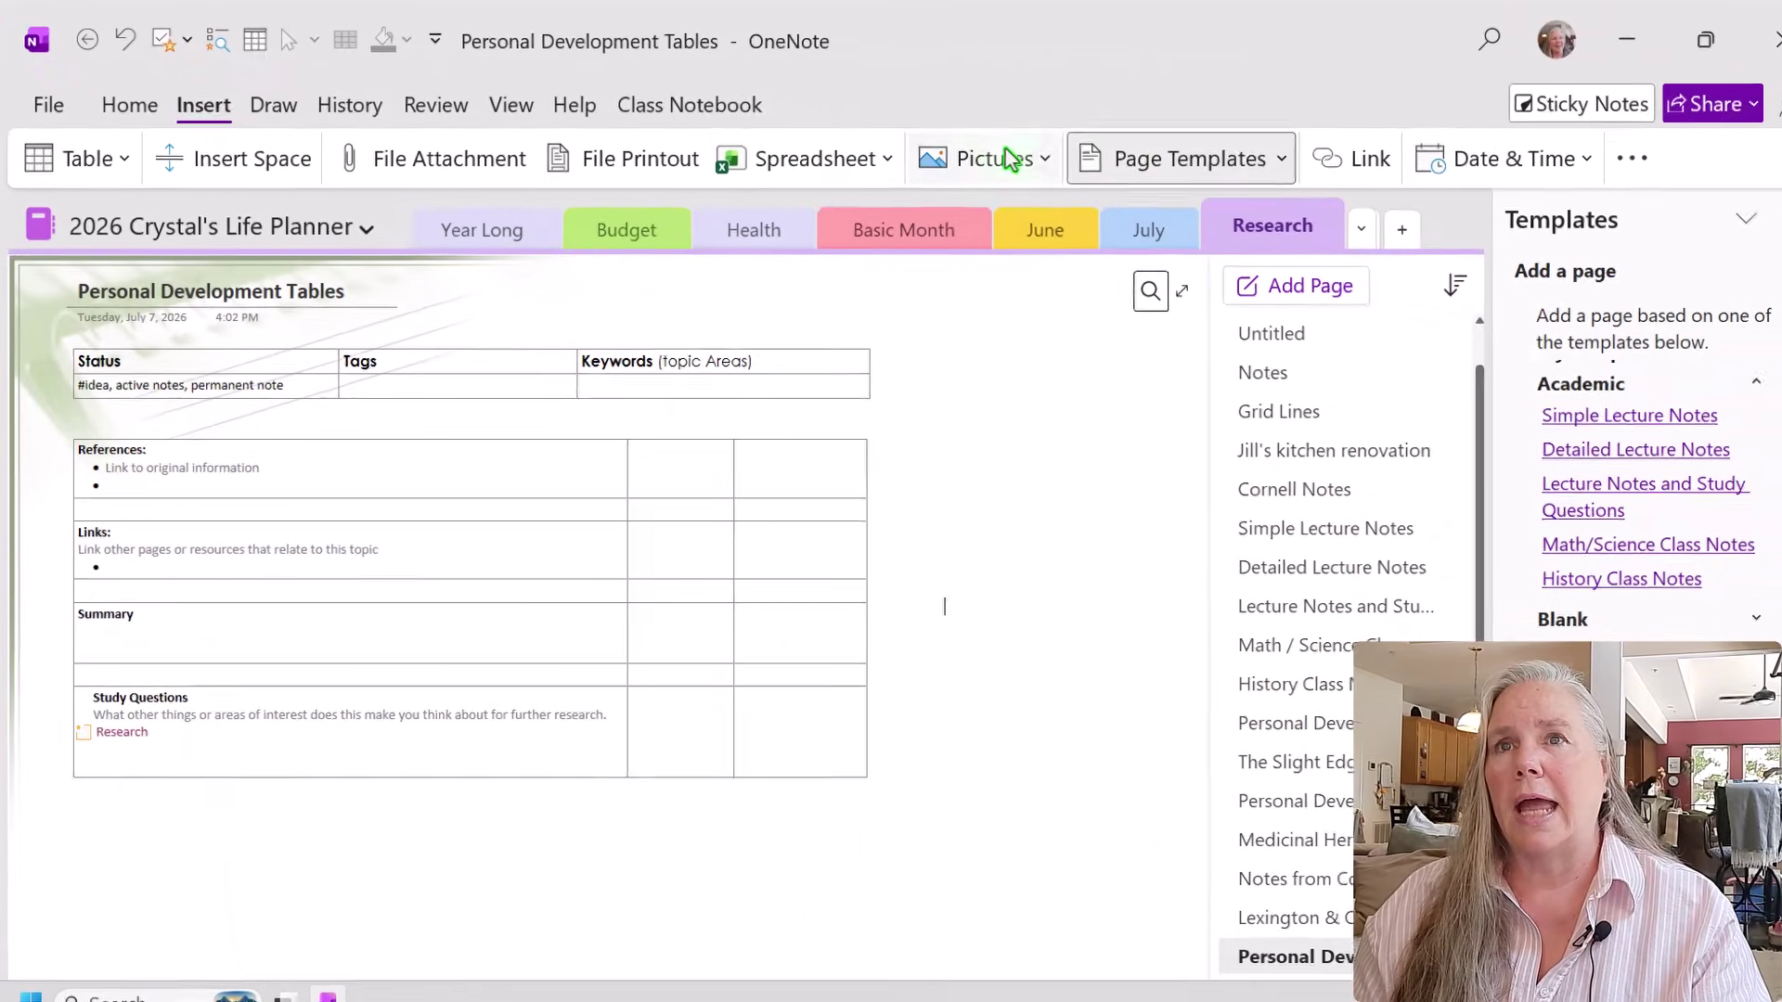
pyautogui.click(1281, 160)
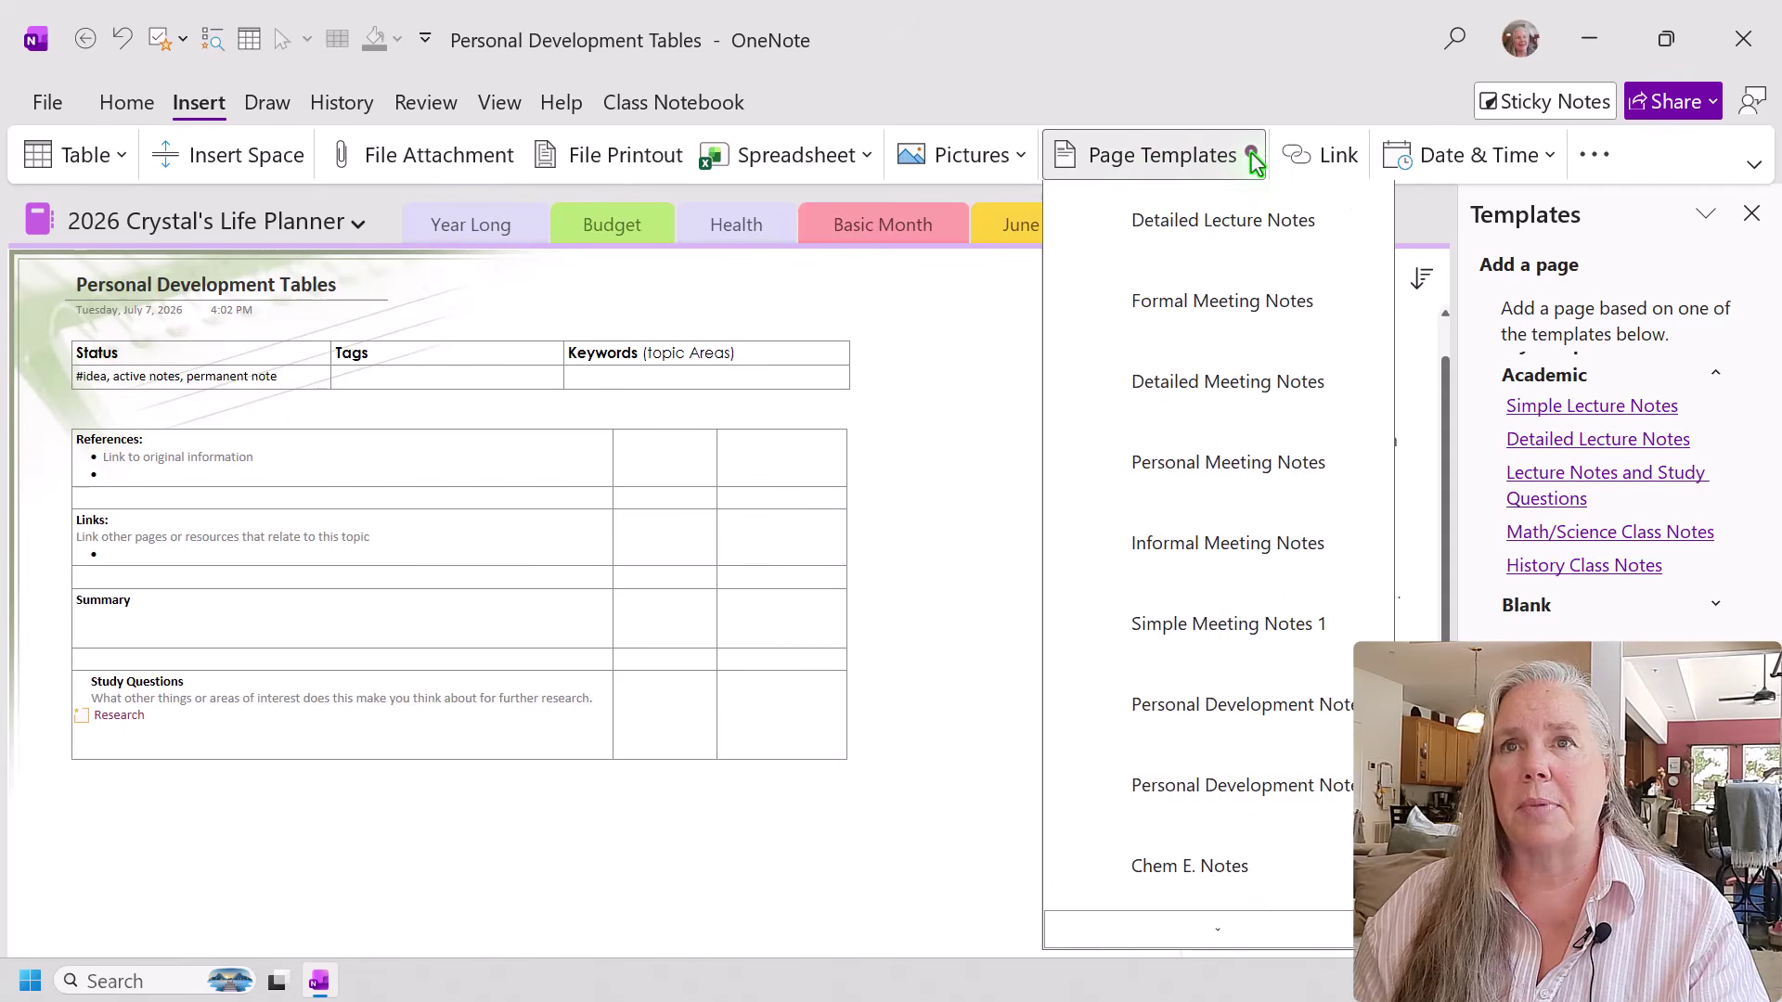
pyautogui.click(1253, 156)
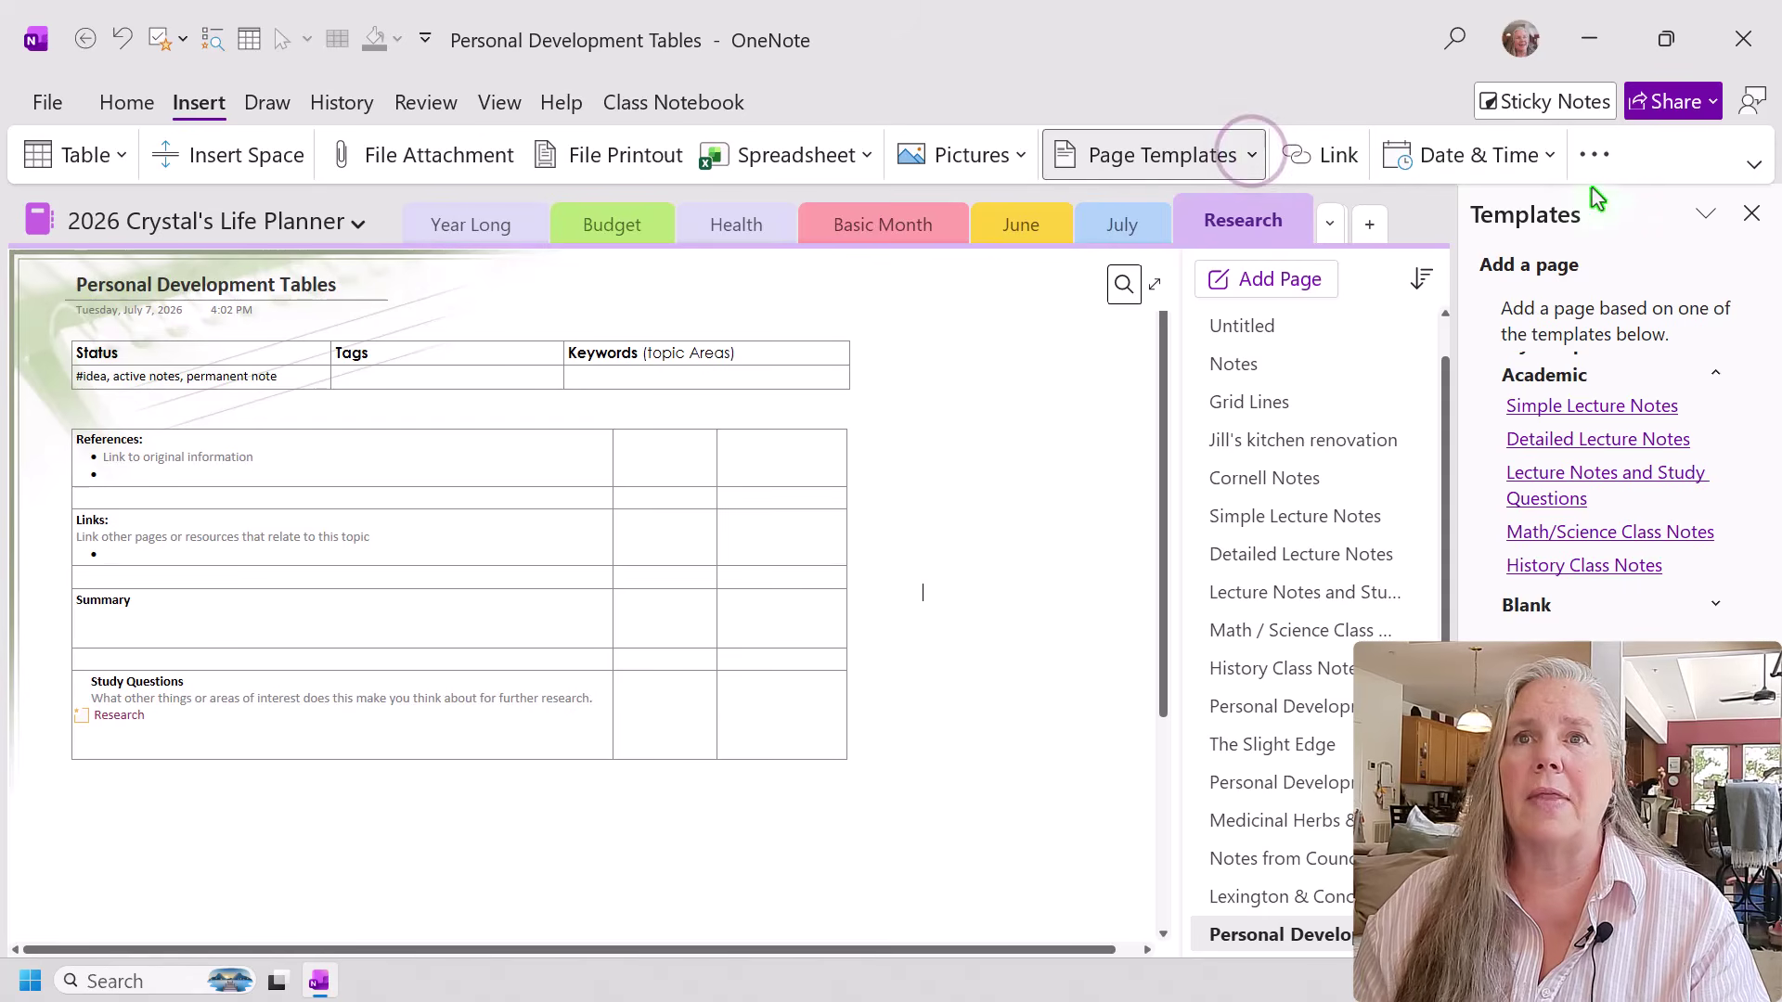
pyautogui.scroll(-2, 1652, 520)
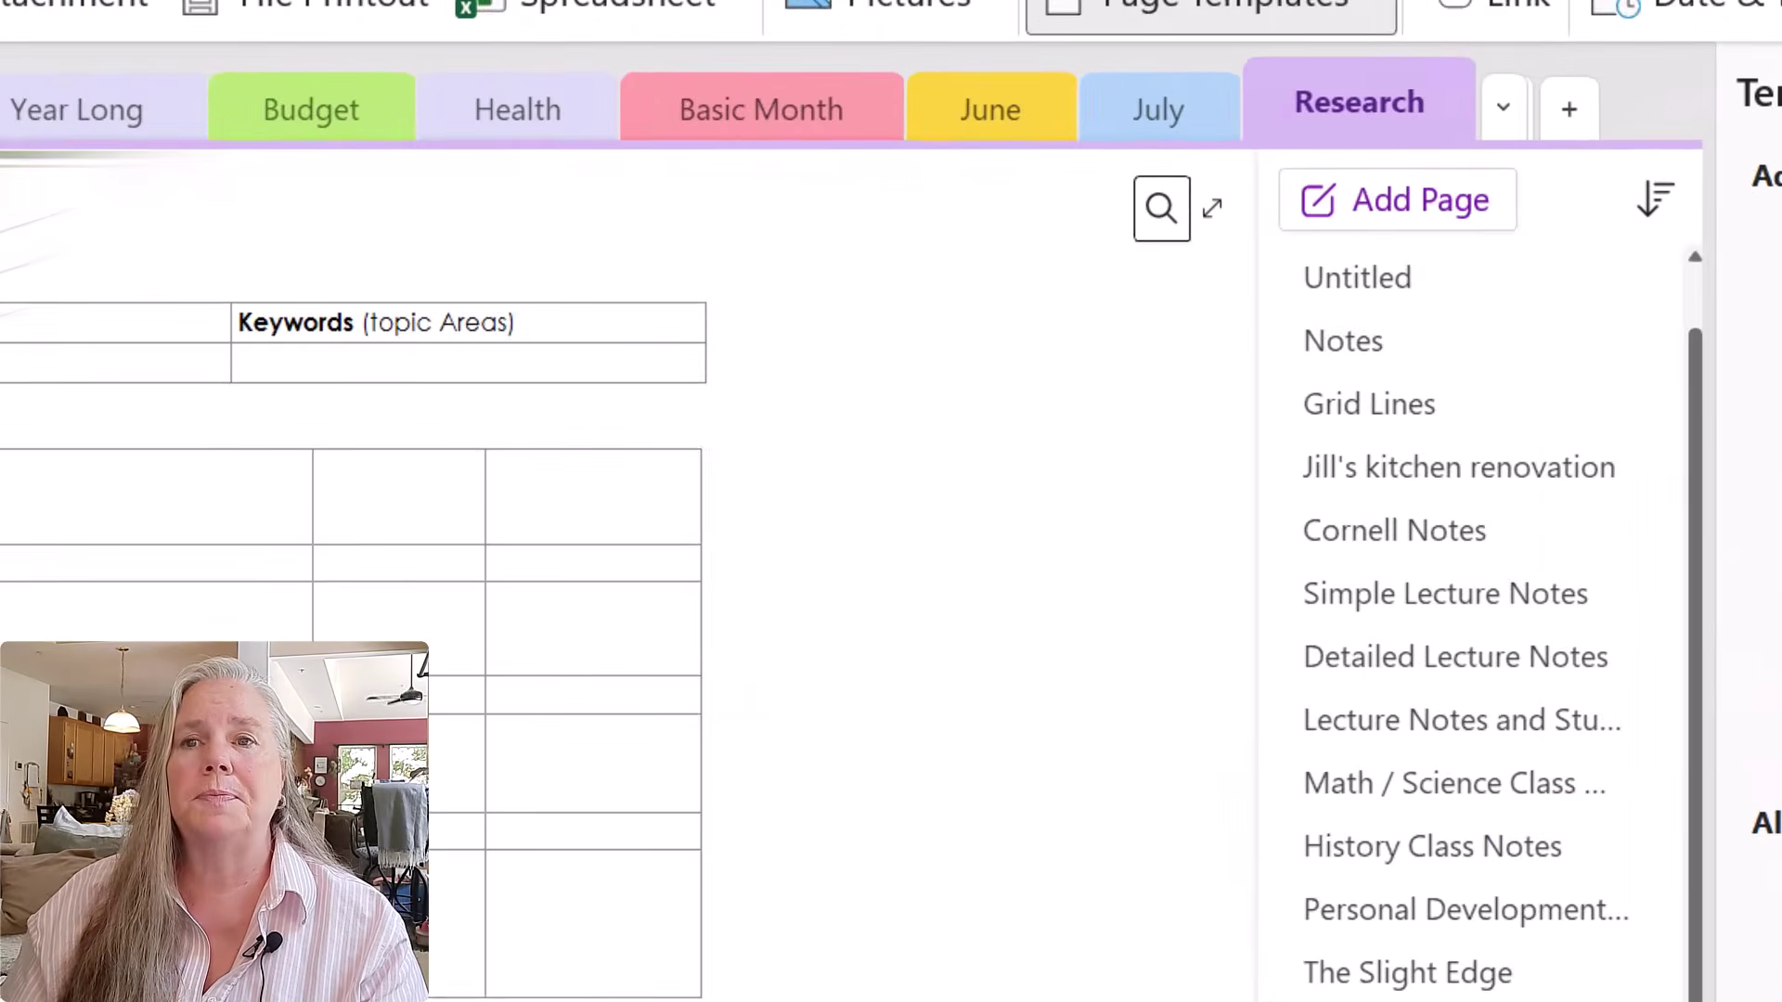
pyautogui.click(1635, 891)
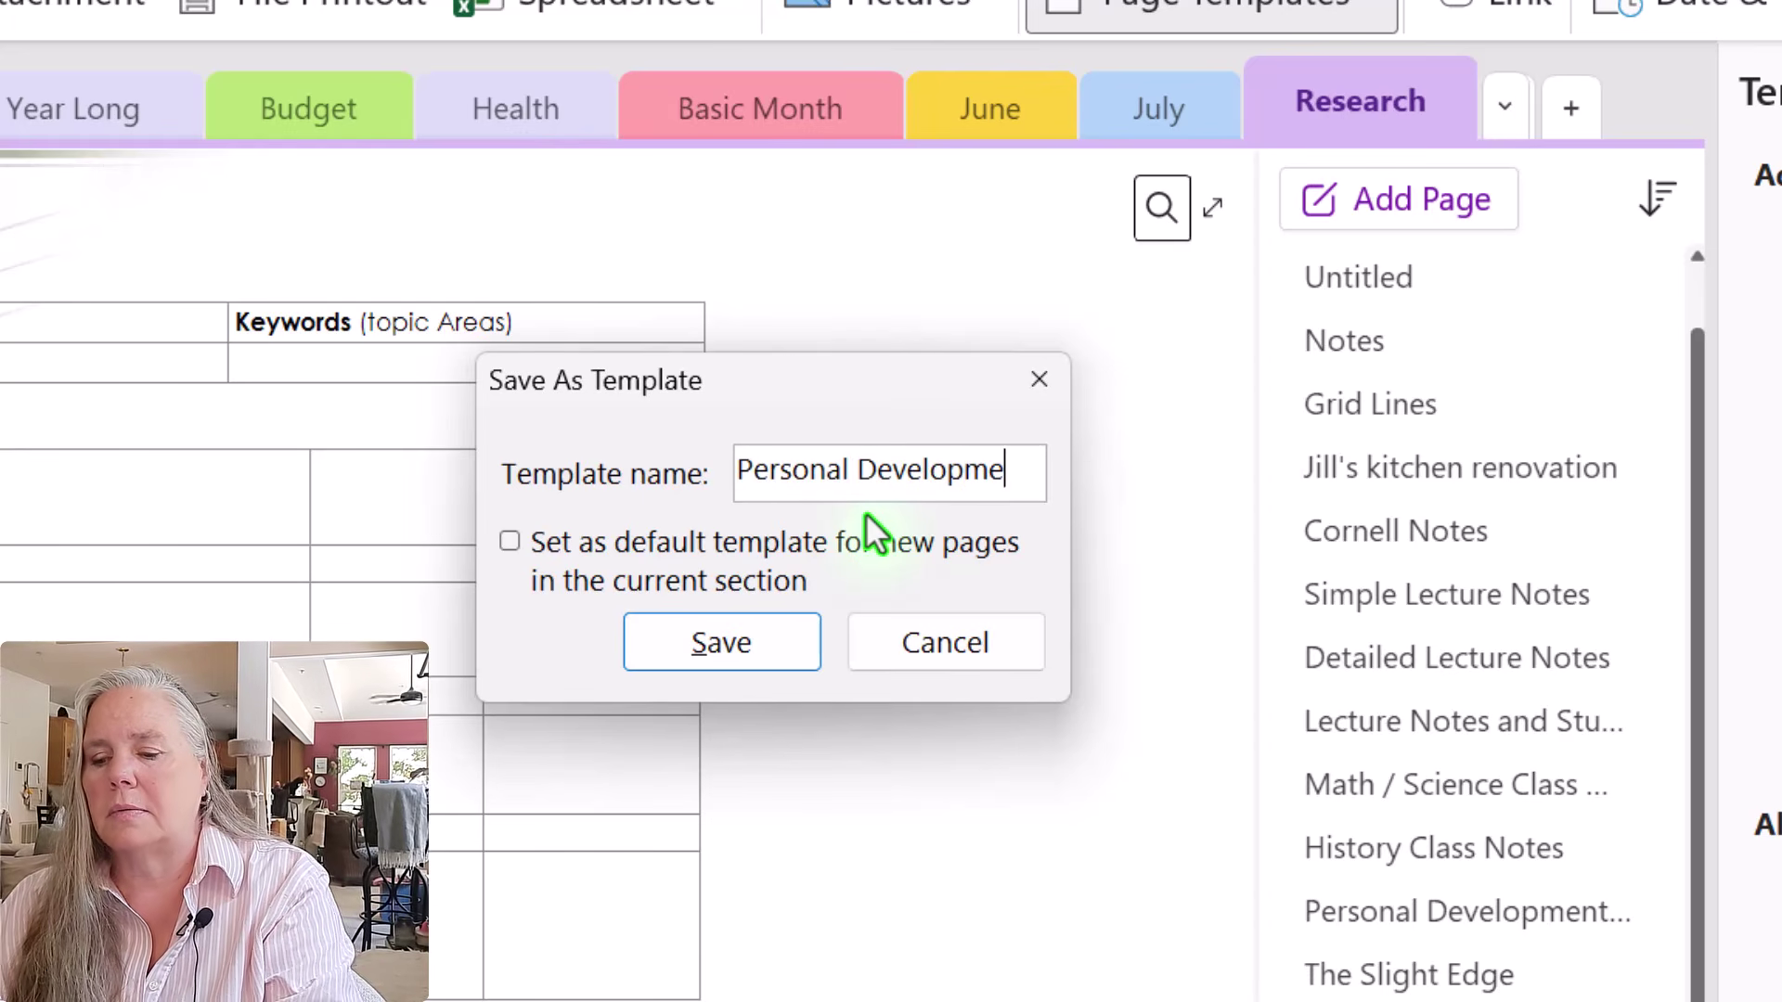
pyautogui.write('Table')
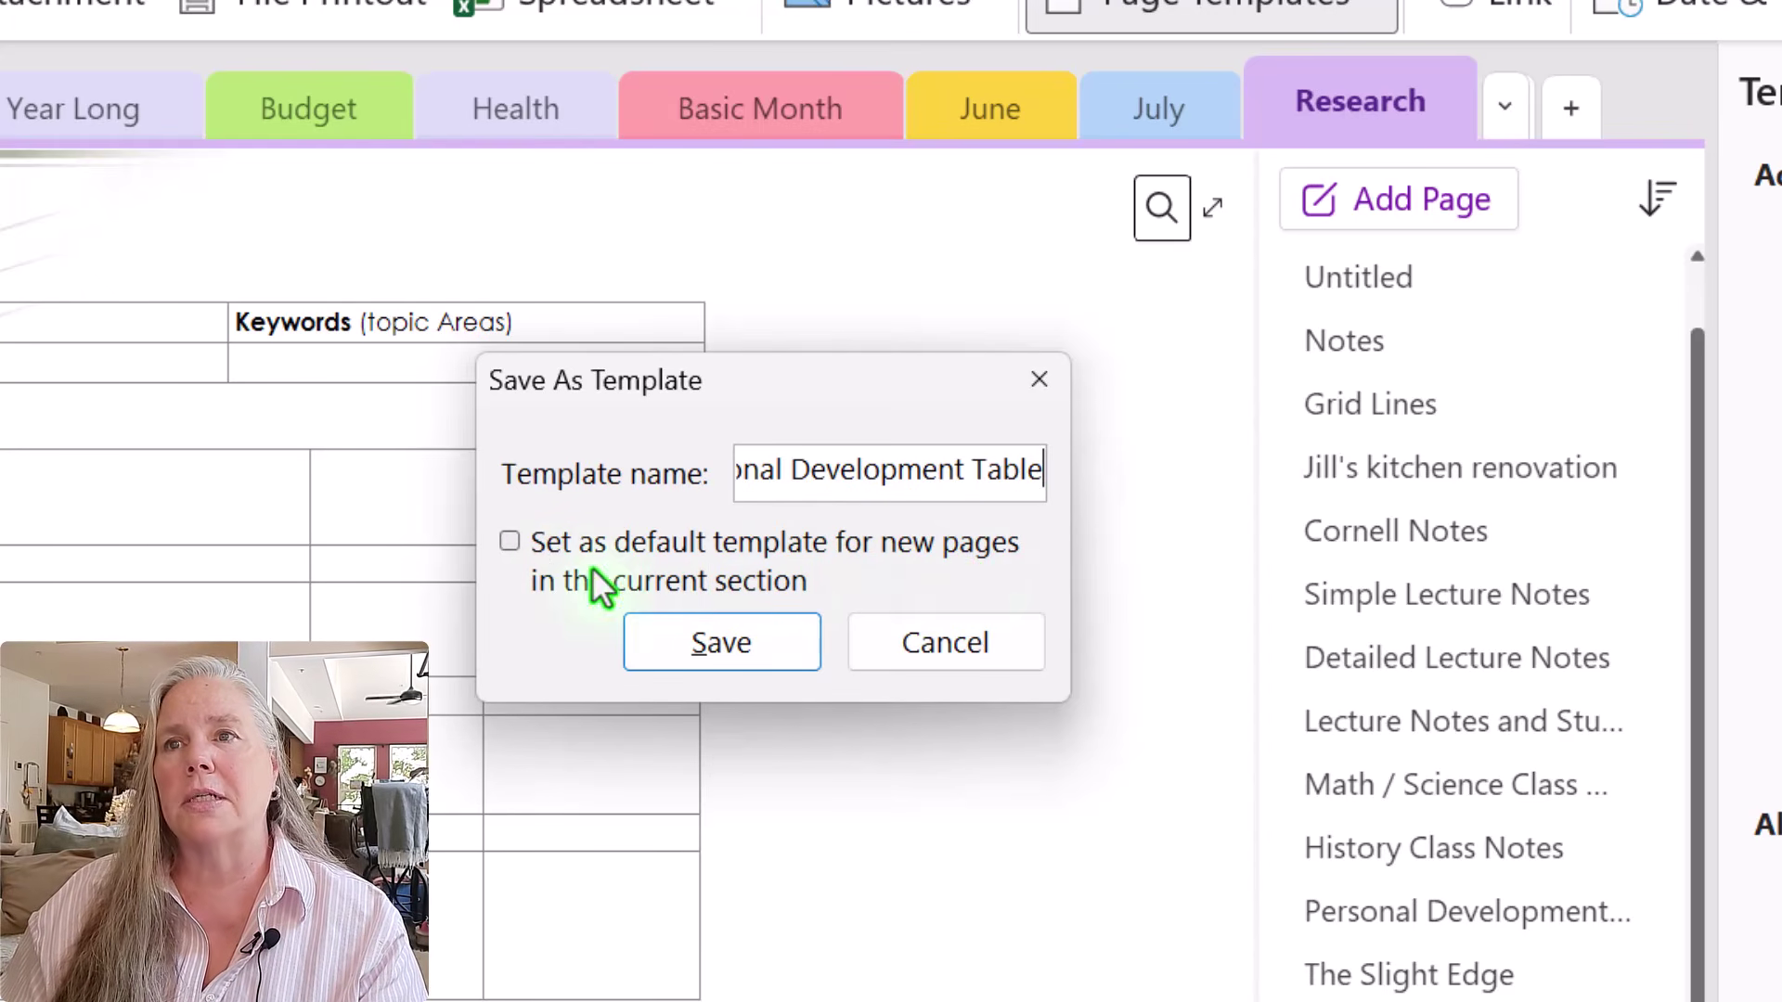
pyautogui.click(509, 541)
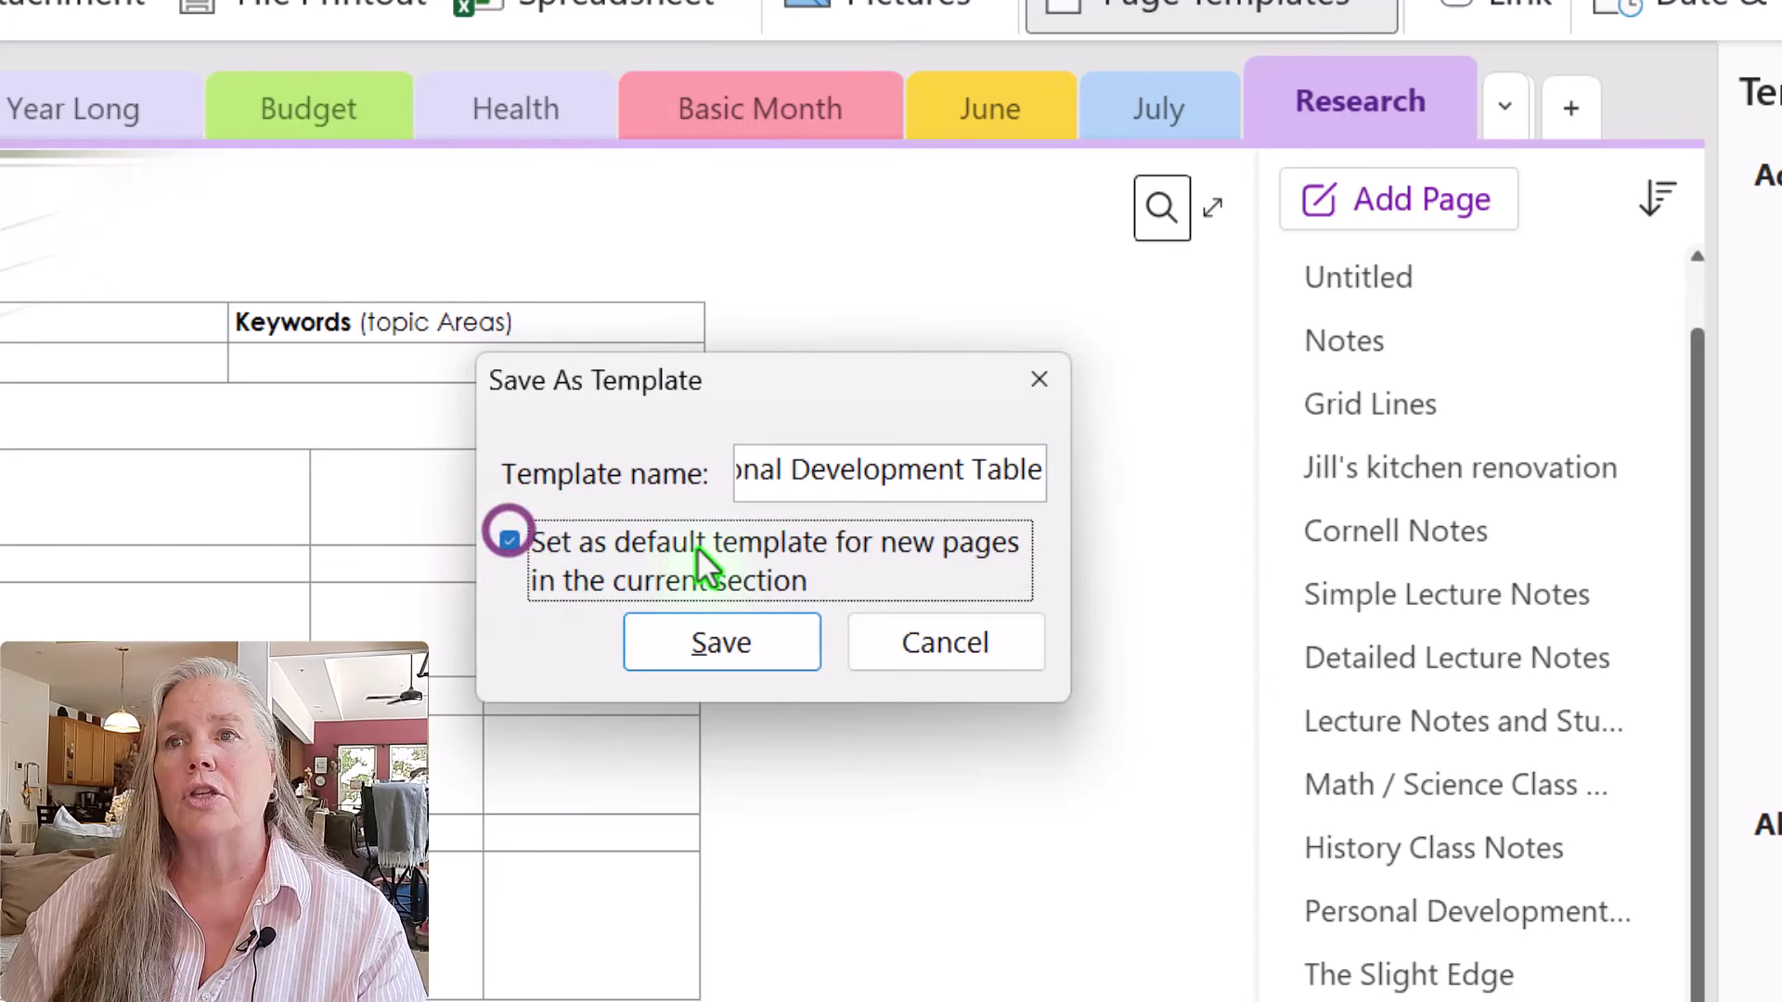
pyautogui.click(754, 640)
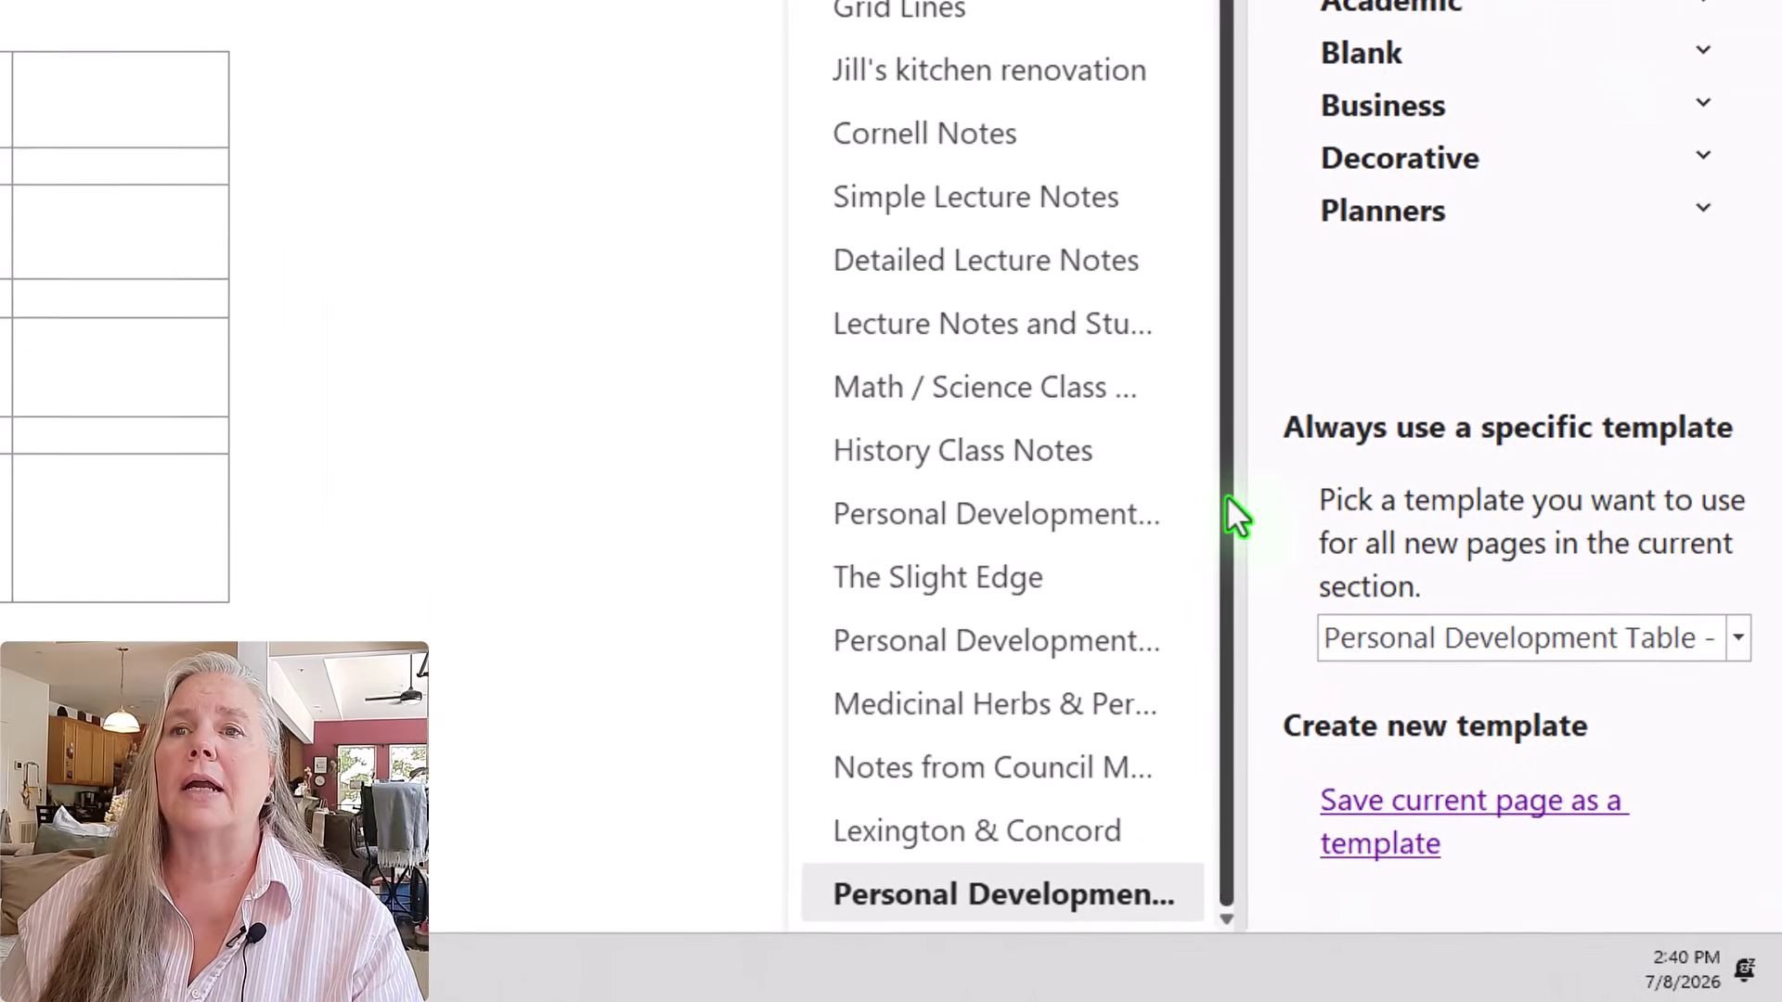
# Shorten the current page's title to "Personal".
pyautogui.click(1226, 495)
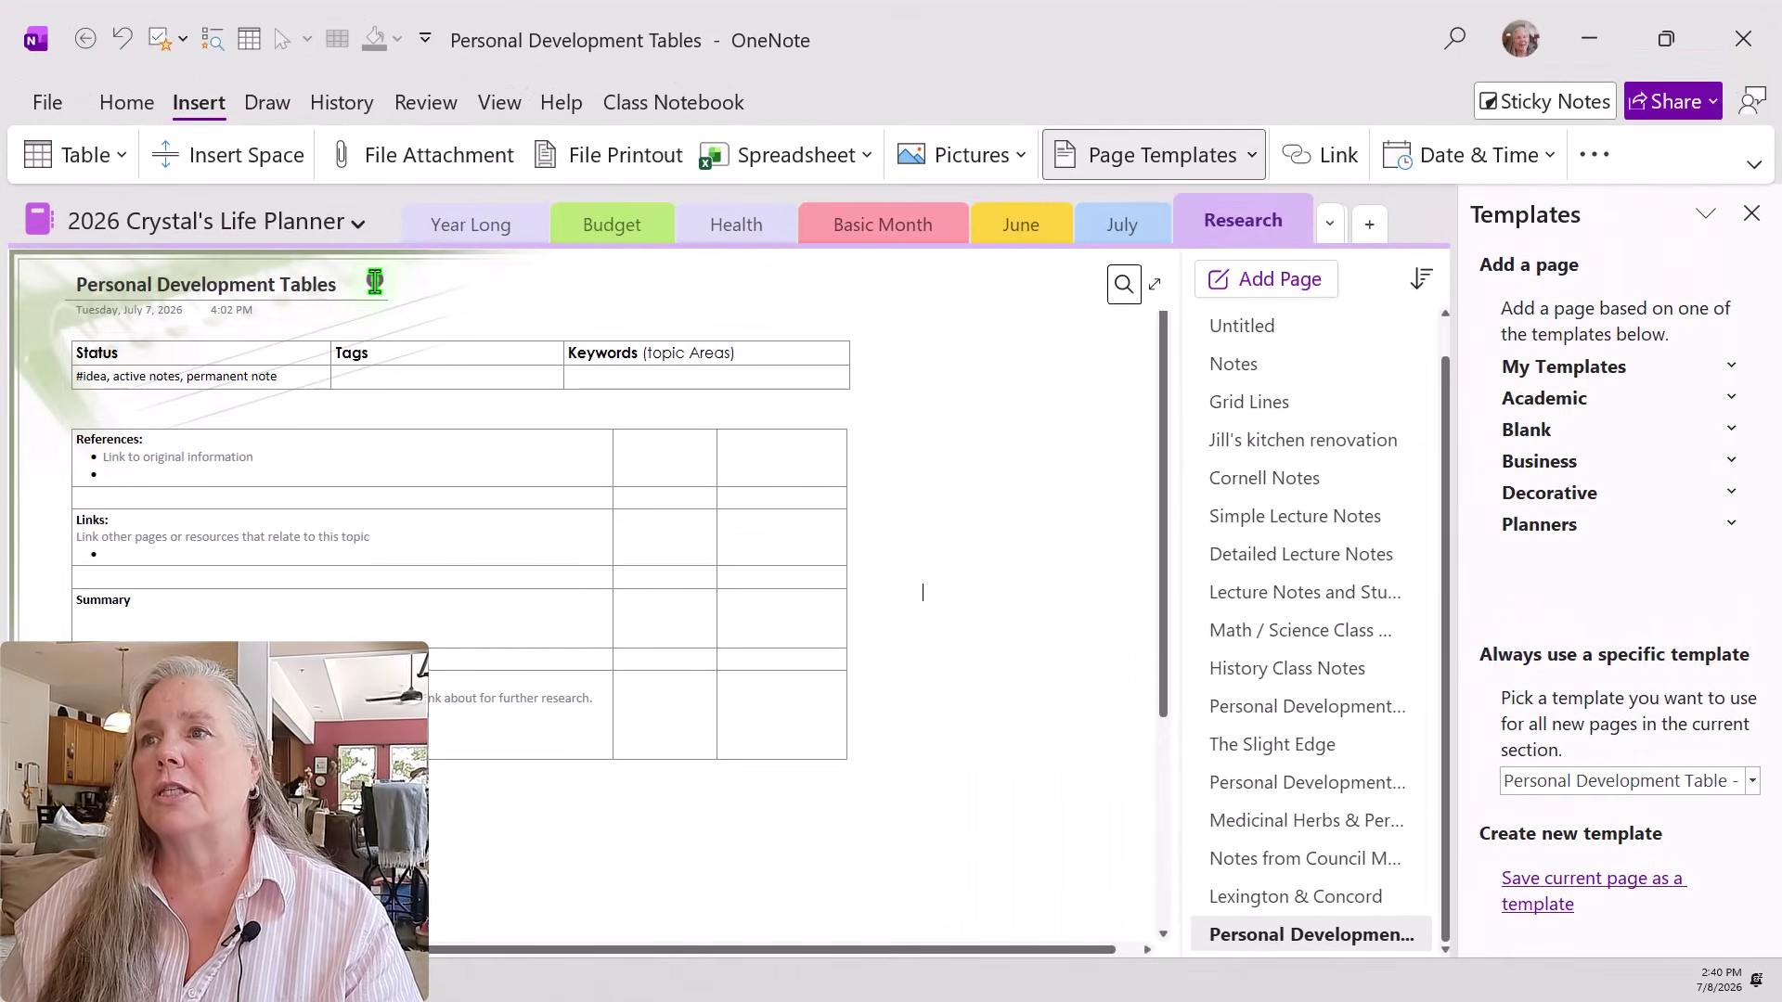
pyautogui.click(375, 281)
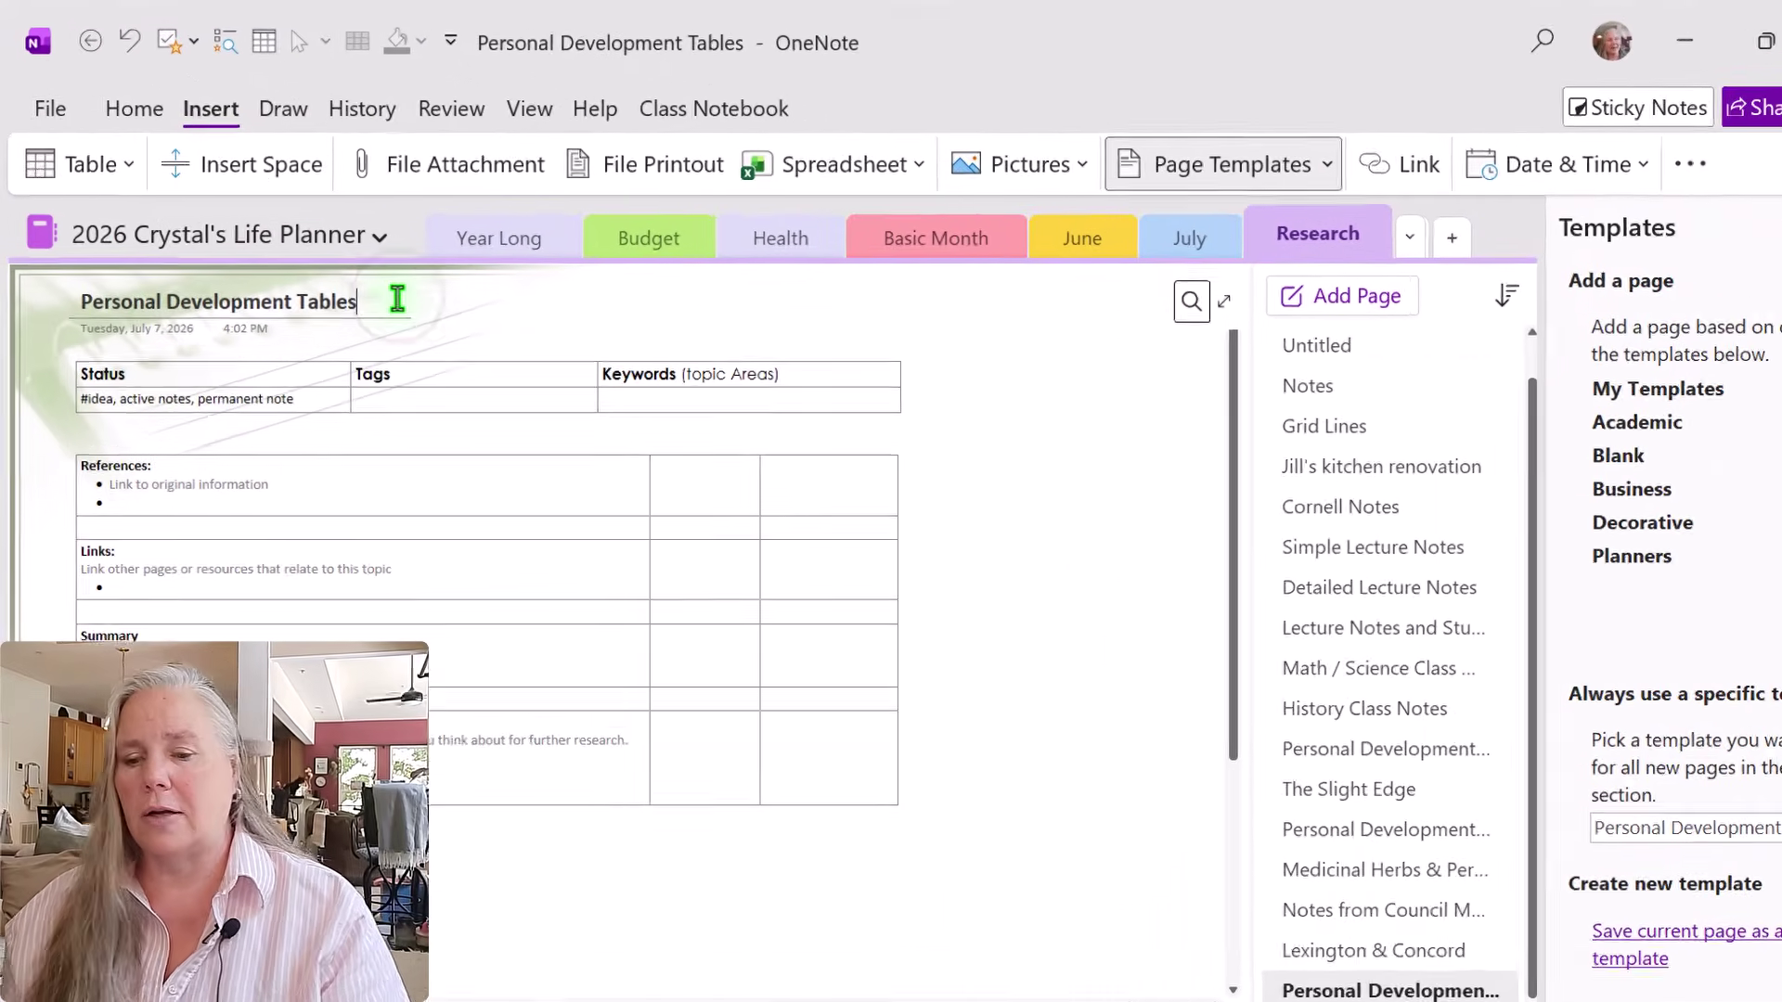
pyautogui.press('BackSpace')
pyautogui.press('BackSpace')
pyautogui.press('BackSpace')
pyautogui.press('BackSpace')
pyautogui.press('BackSpace')
pyautogui.press('BackSpace')
pyautogui.press('BackSpace')
pyautogui.press('BackSpace')
pyautogui.press('BackSpace')
pyautogui.press('BackSpace')
pyautogui.press('BackSpace')
pyautogui.press('BackSpace')
pyautogui.press('BackSpace')
pyautogui.press('BackSpace')
pyautogui.press('BackSpace')
pyautogui.press('BackSpace')
pyautogui.press('BackSpace')
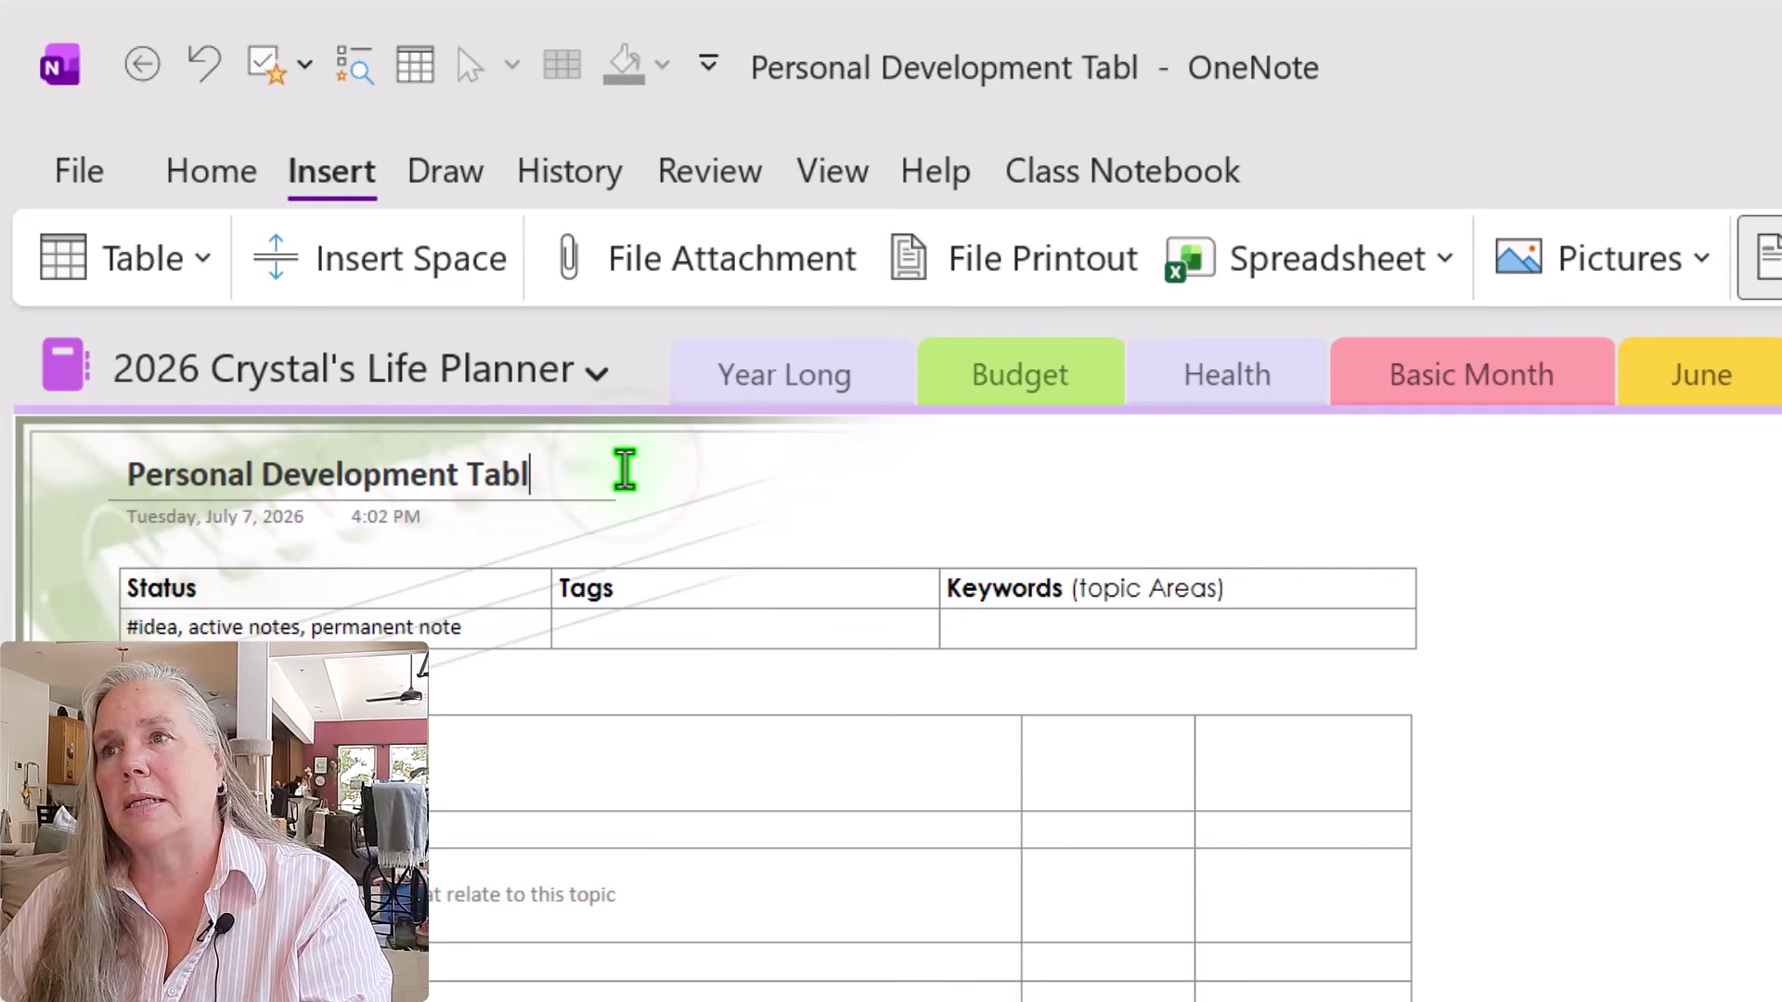
pyautogui.press('BackSpace')
pyautogui.press('BackSpace')
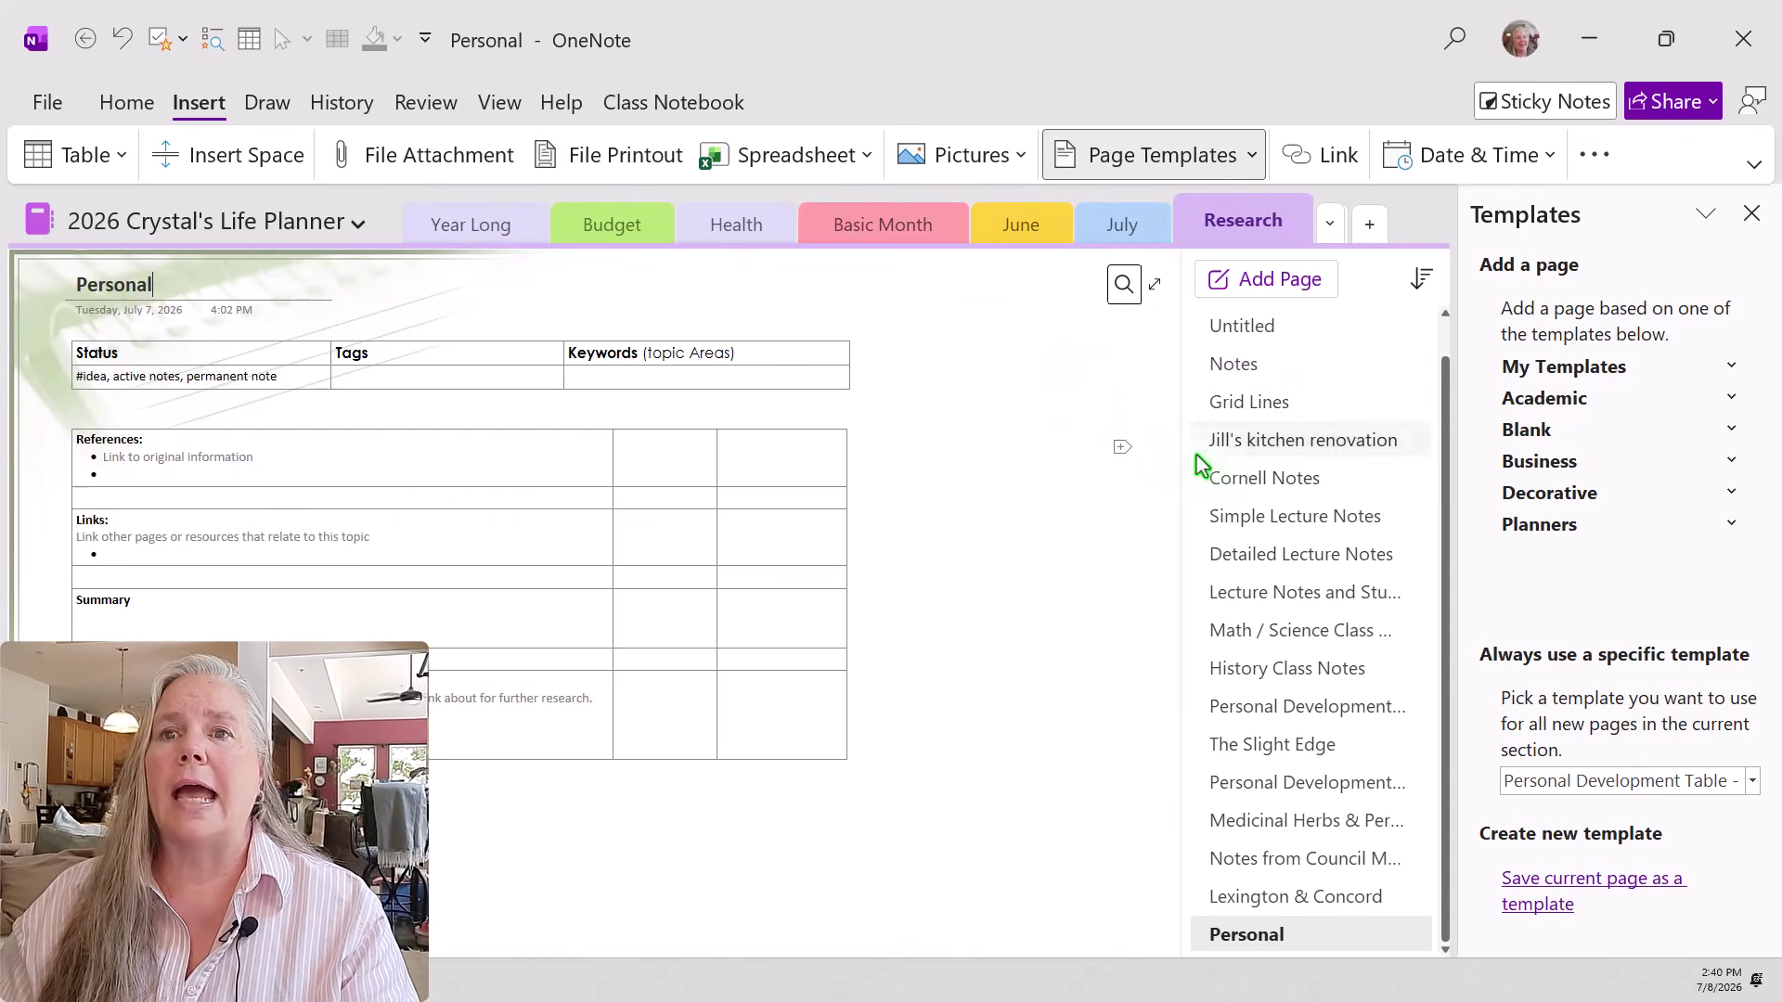
# Add a new page from the section's default template and locate Personal Development Table among the custom page templates.
pyautogui.click(1300, 284)
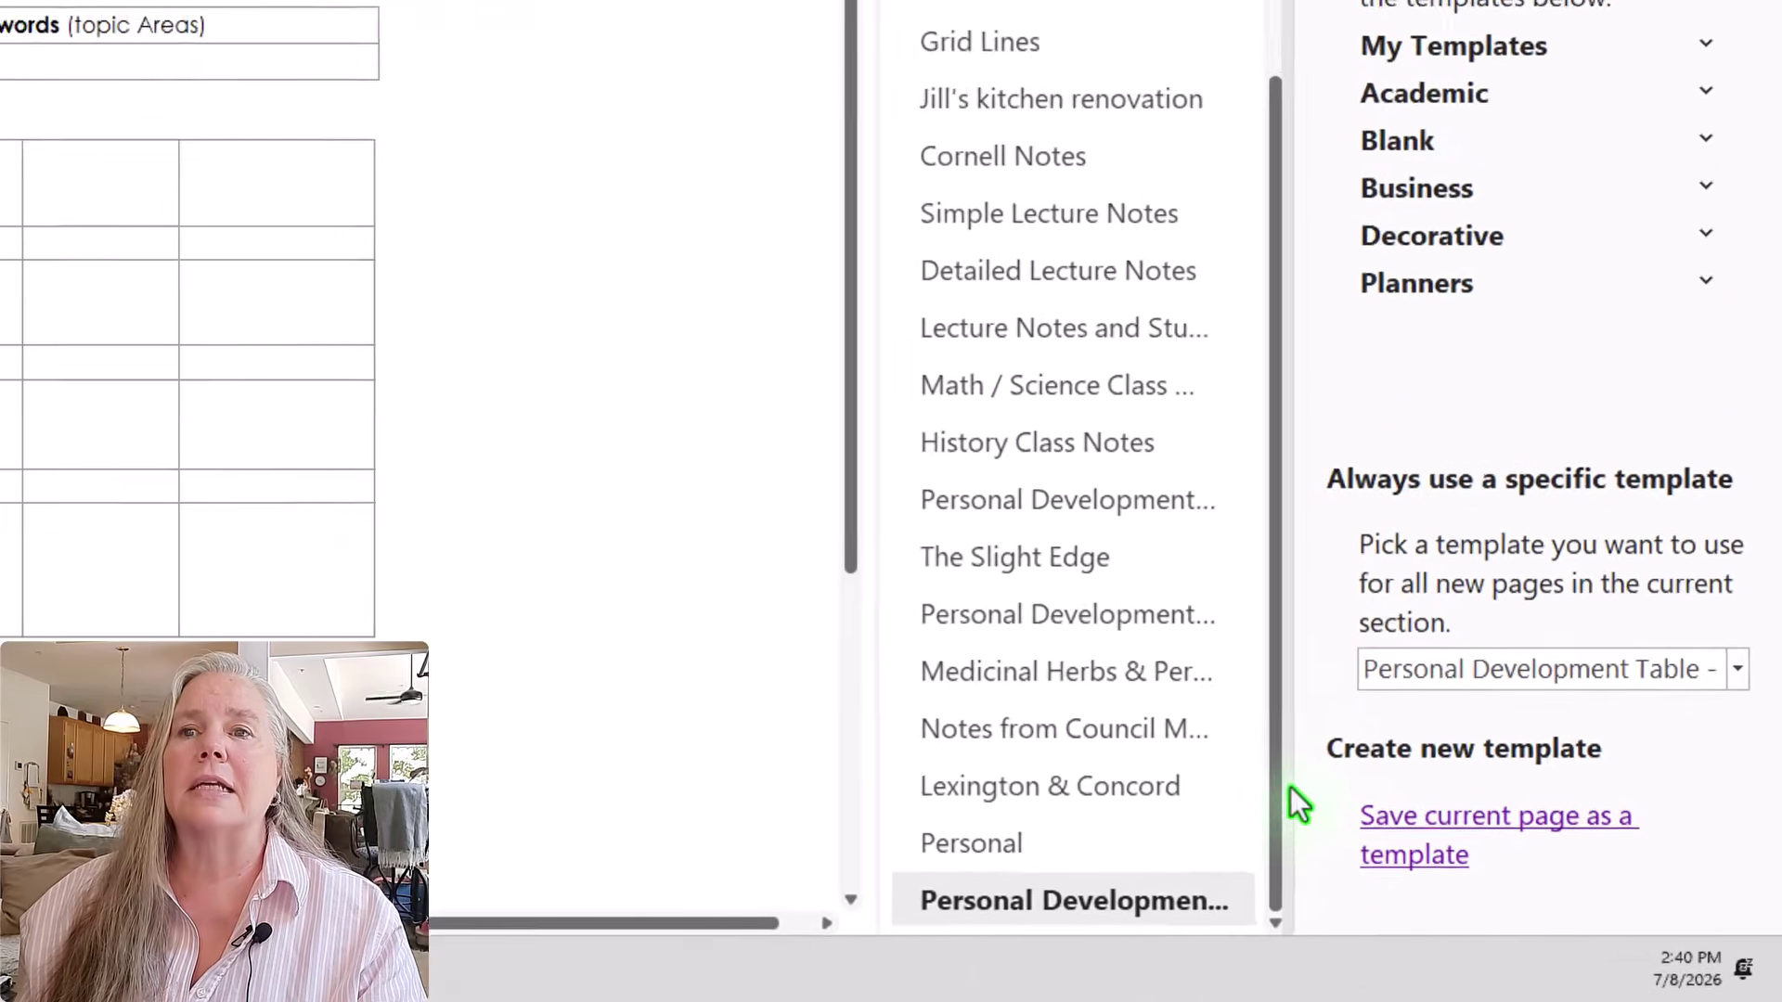
pyautogui.click(1286, 788)
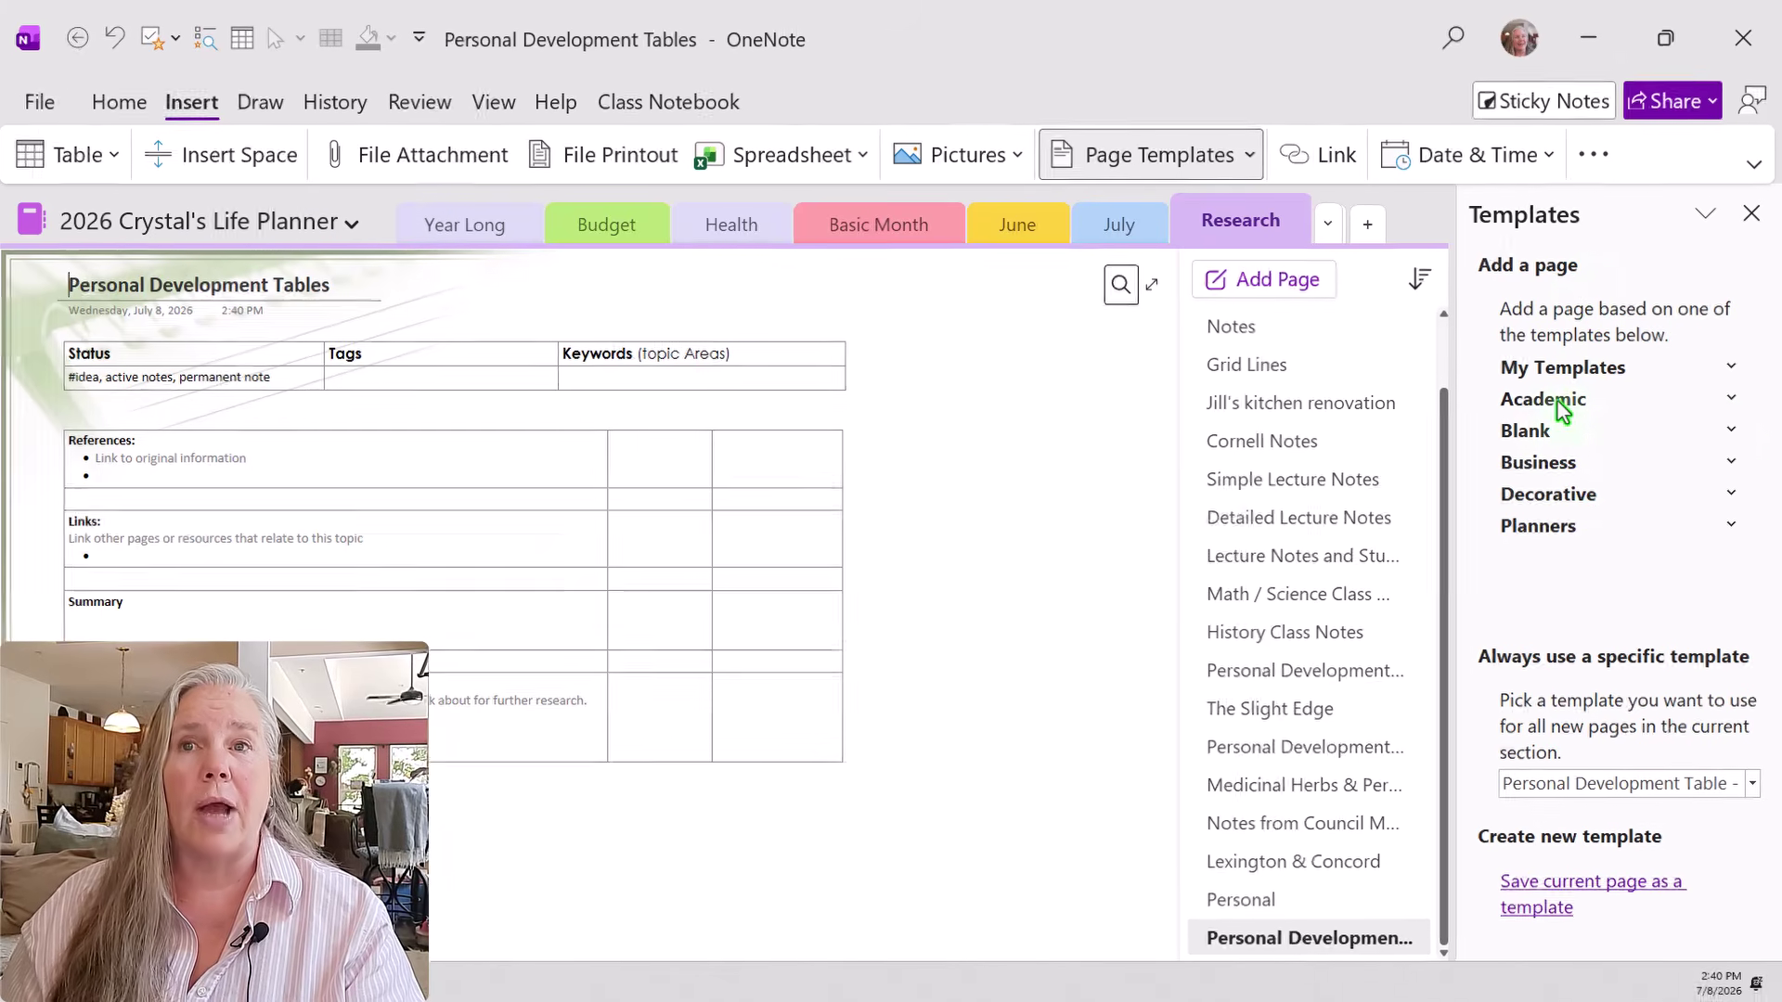
pyautogui.click(1732, 400)
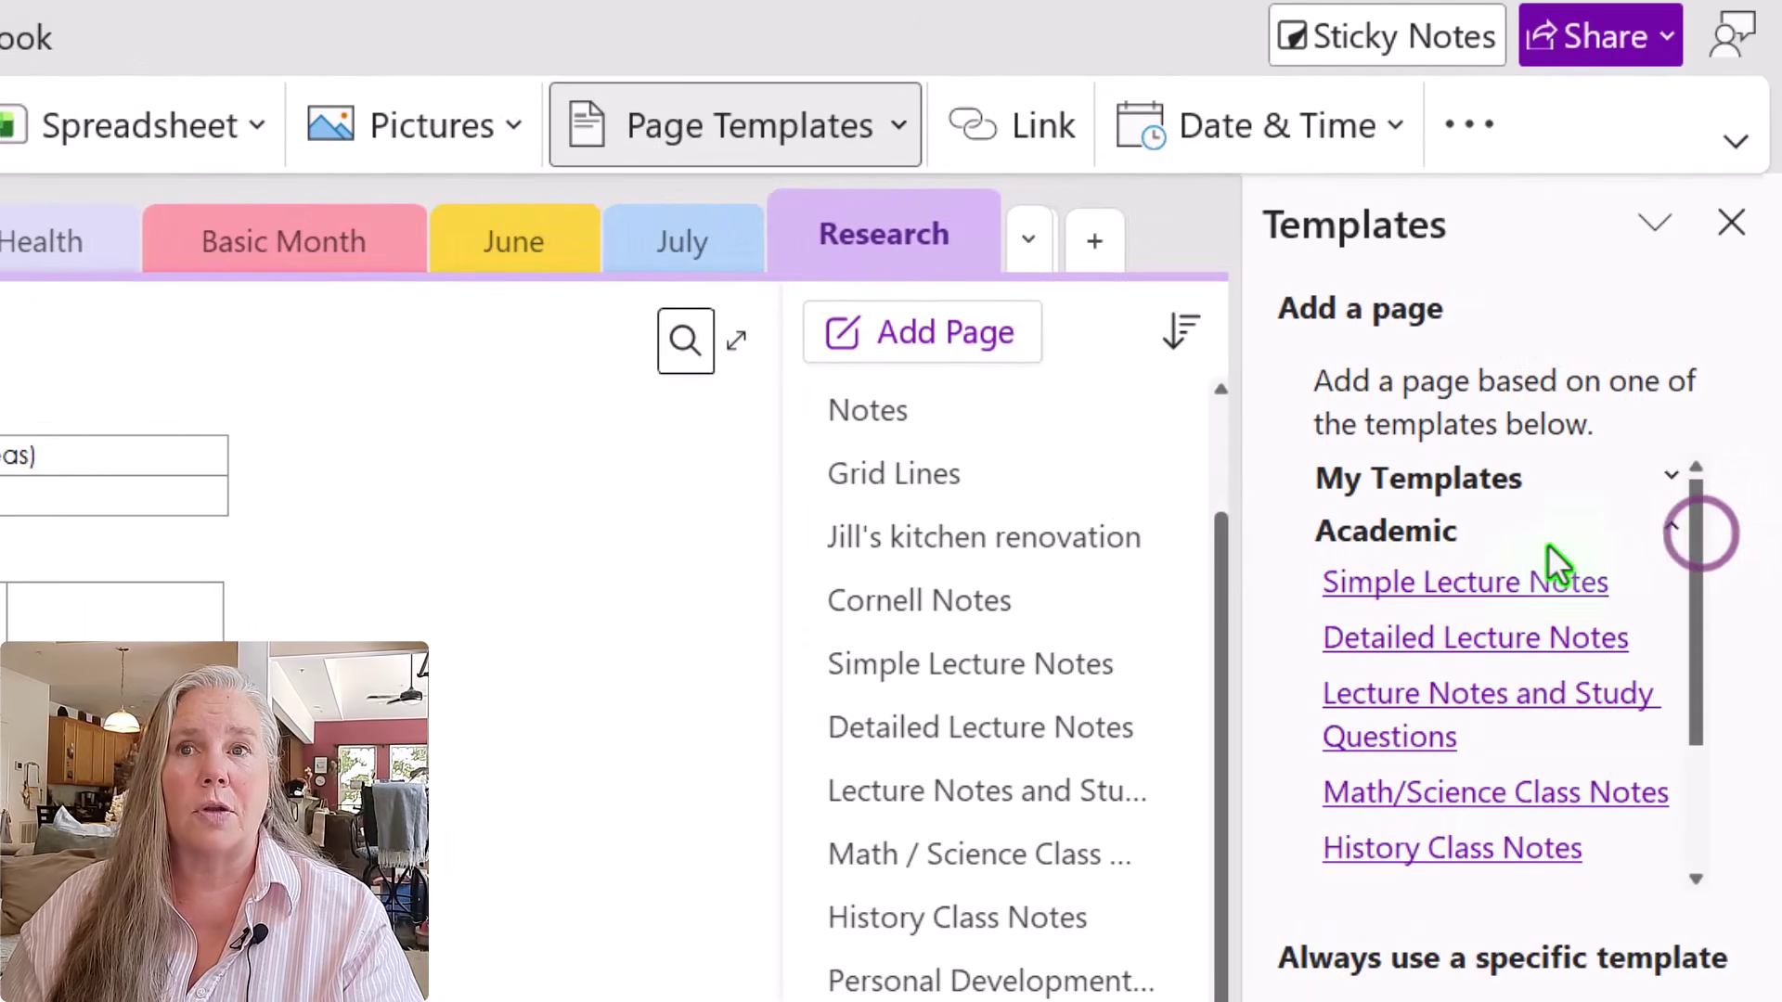
pyautogui.click(1671, 476)
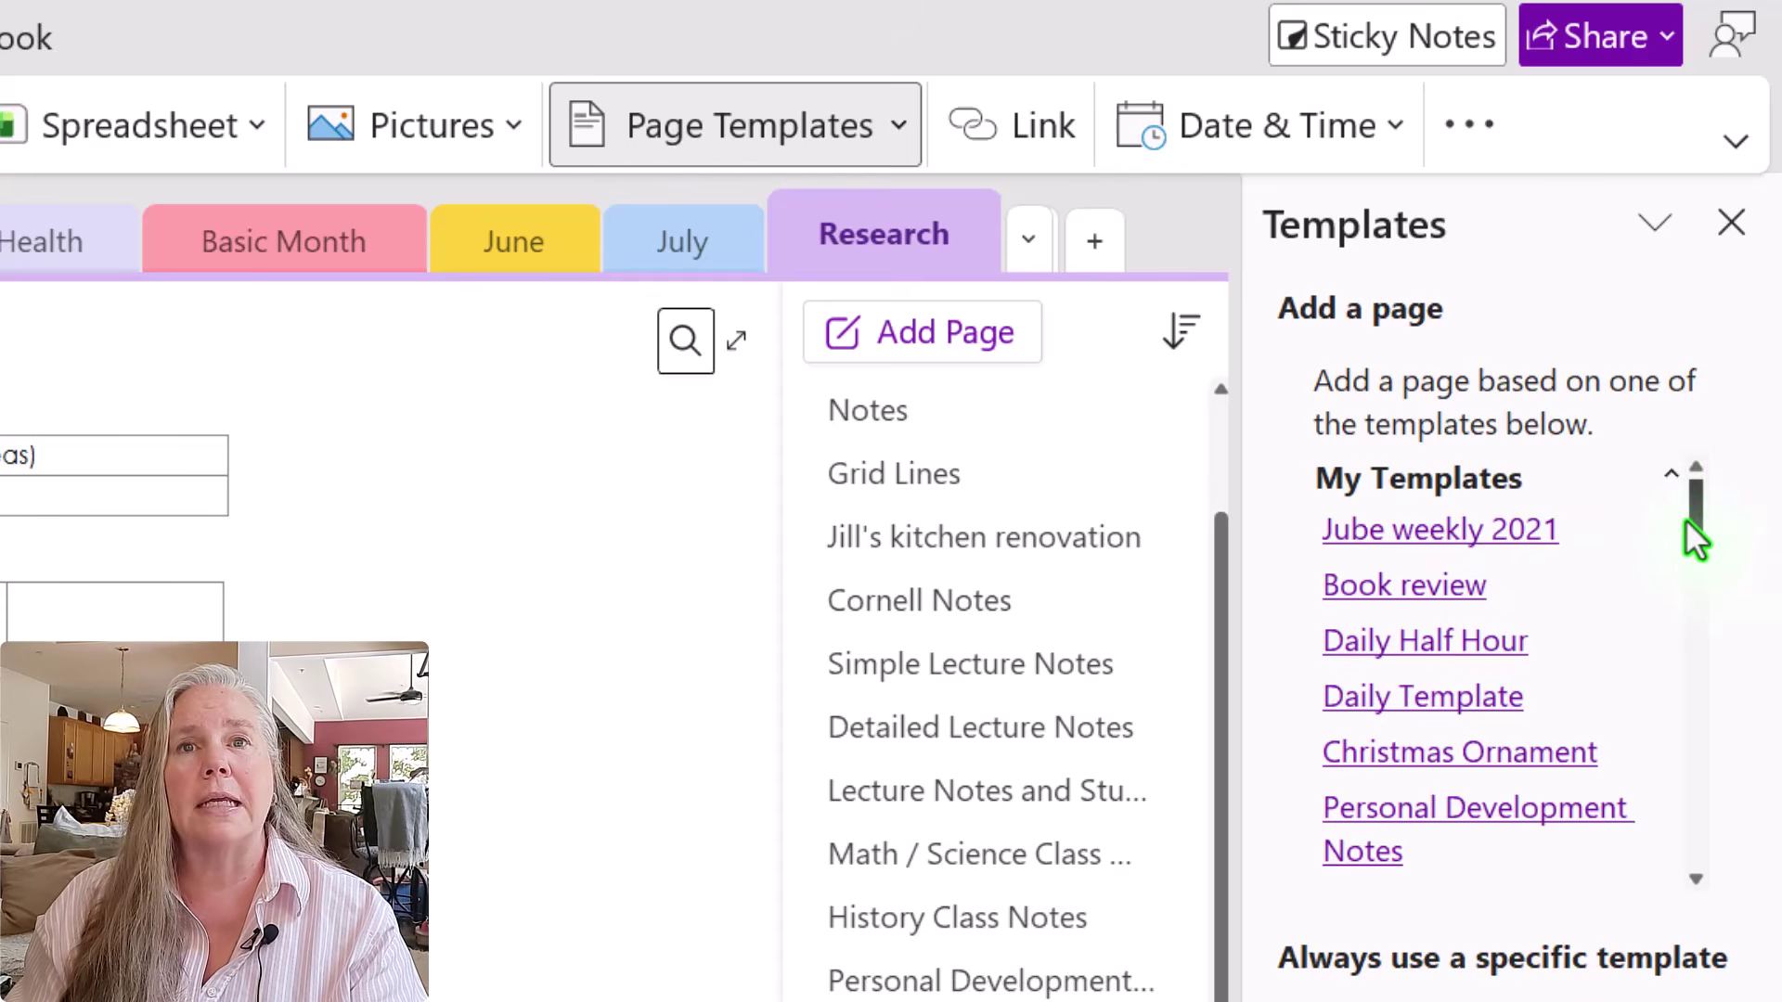
pyautogui.moveTo(1690, 510); pyautogui.dragTo(1675, 771)
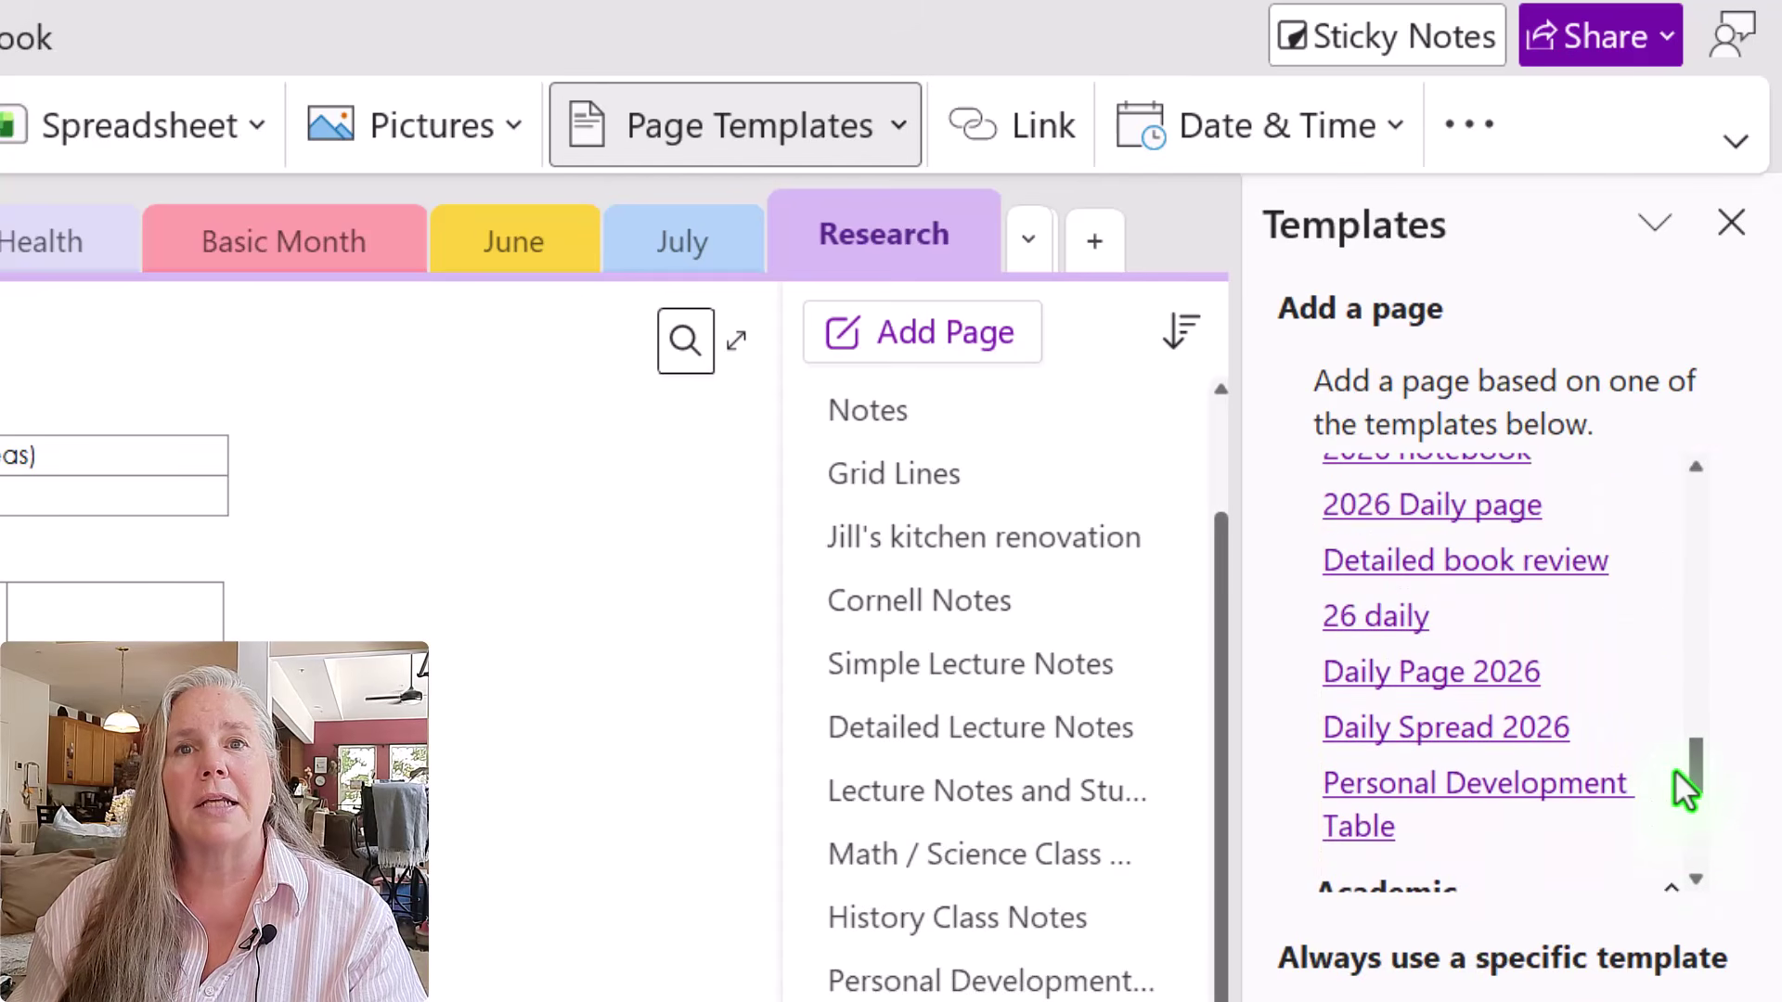
pyautogui.click(1359, 829)
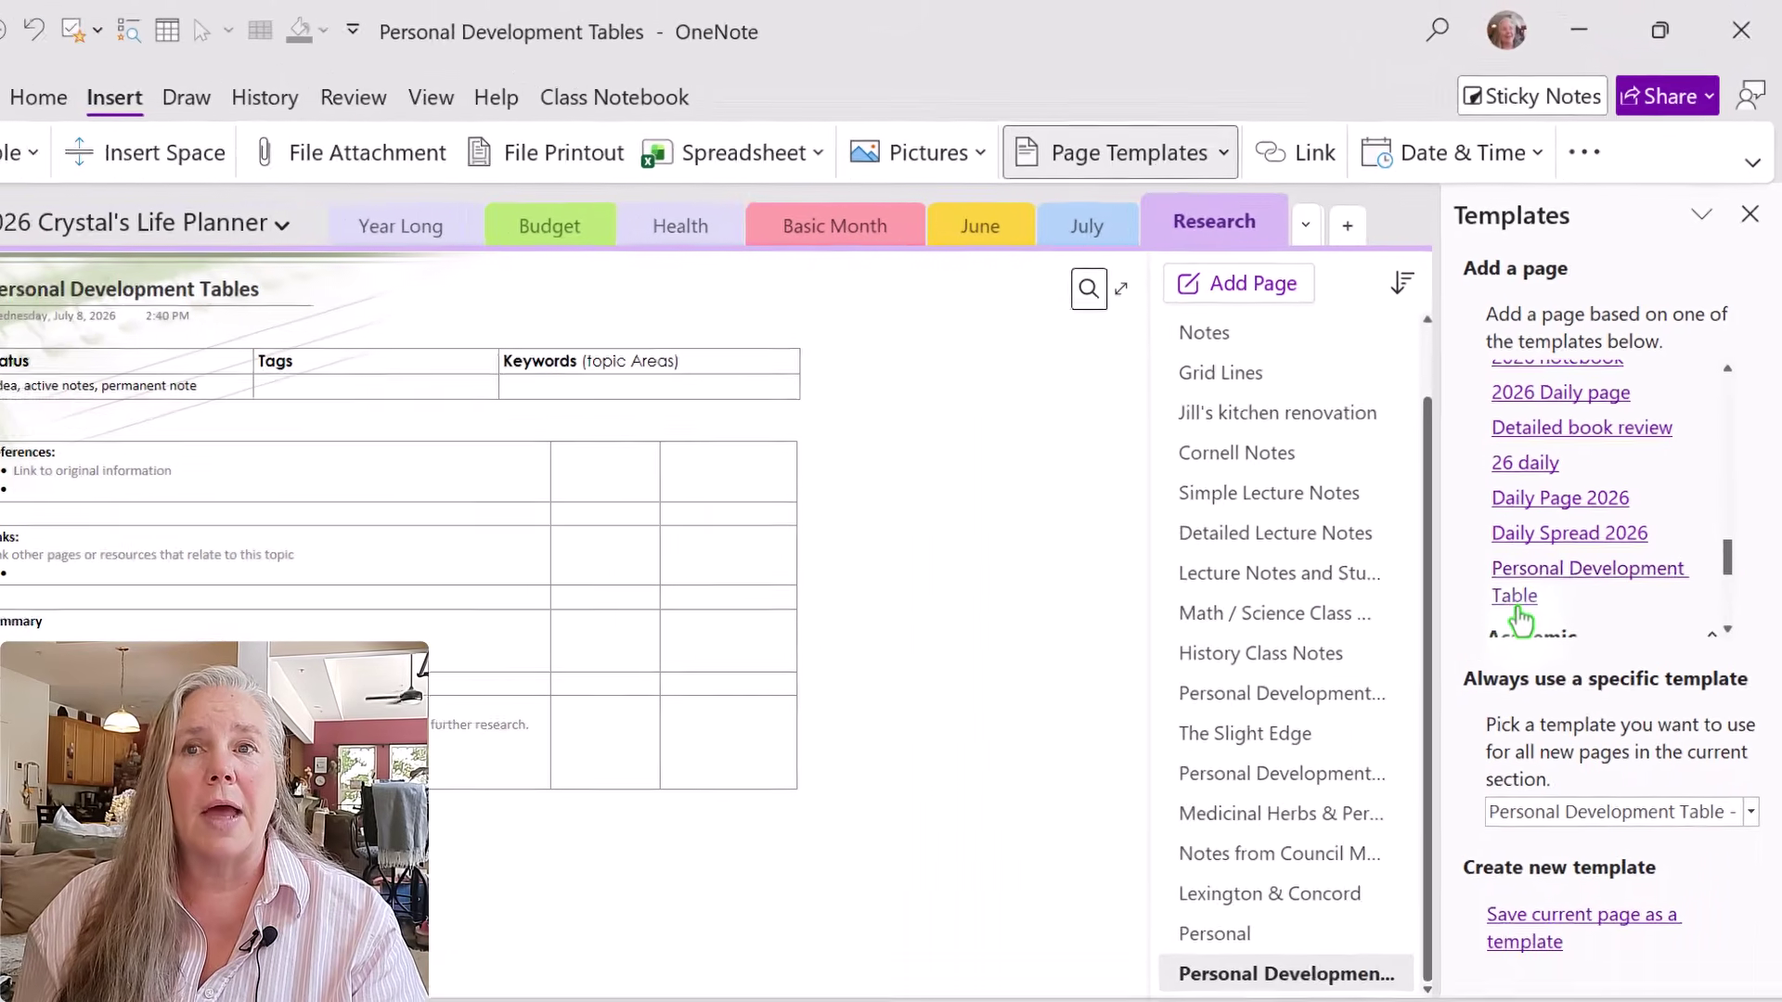
# Add a page based on the custom "Notes- Lined" template.
pyautogui.scroll(5, 1536, 594)
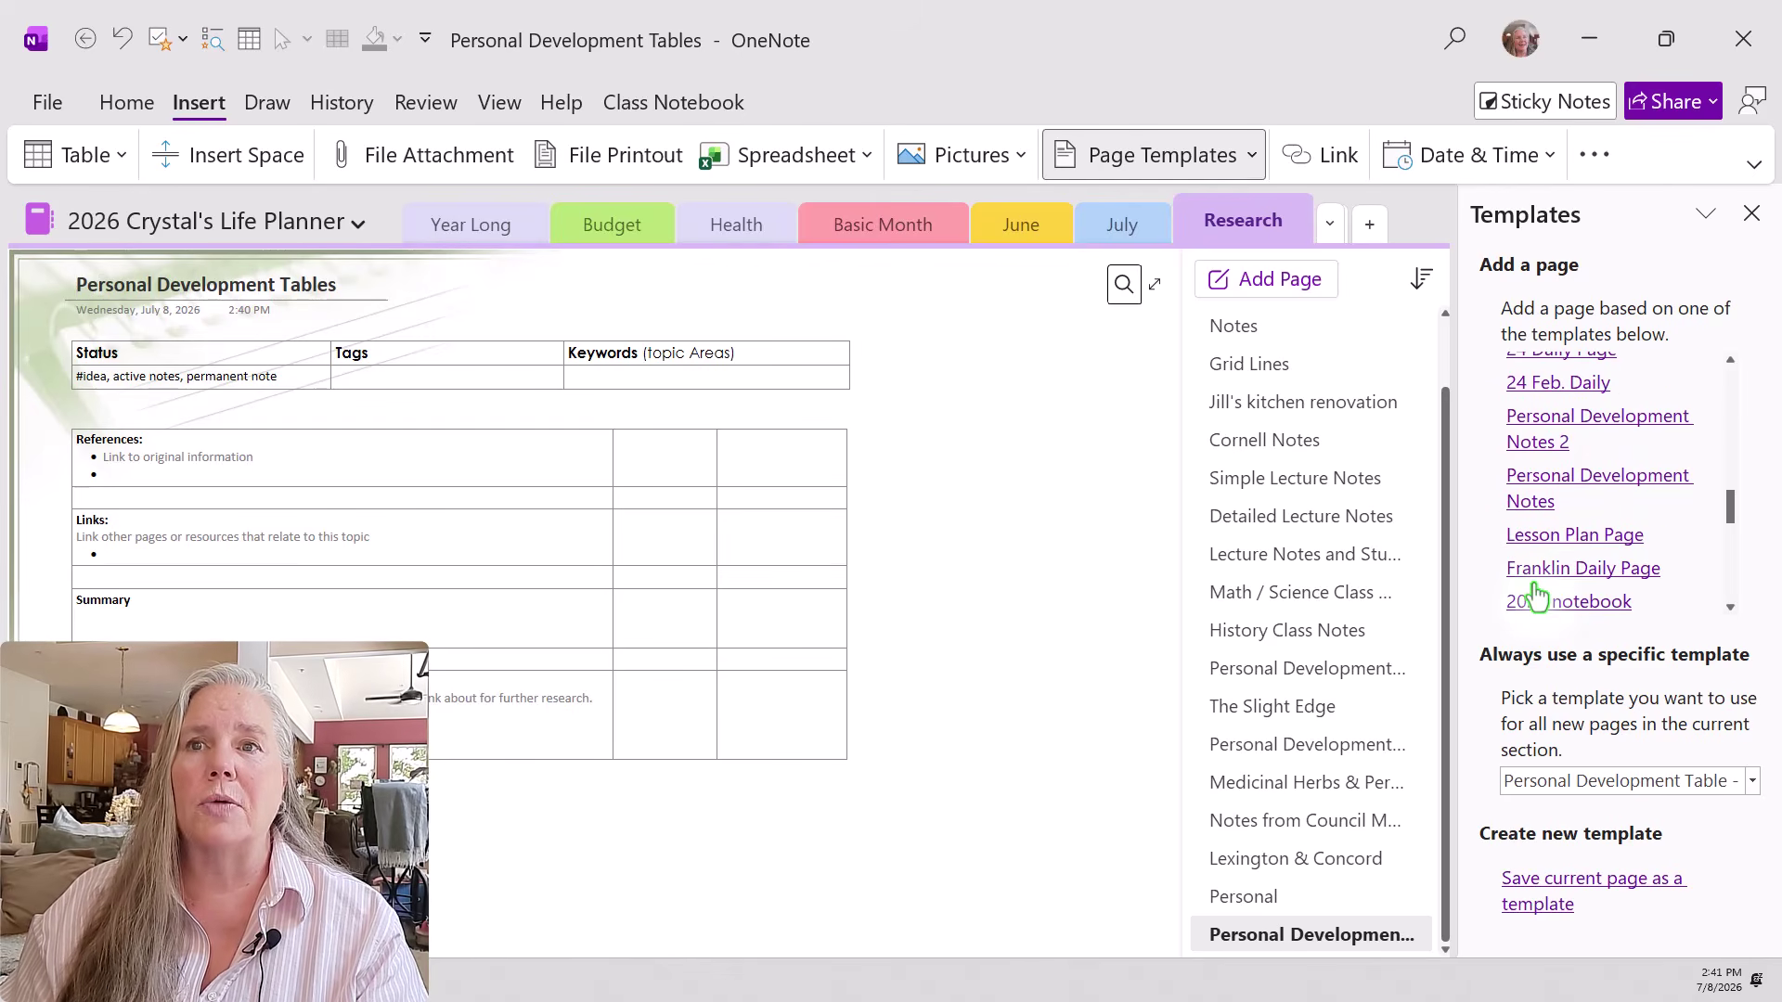
pyautogui.scroll(5, 1536, 594)
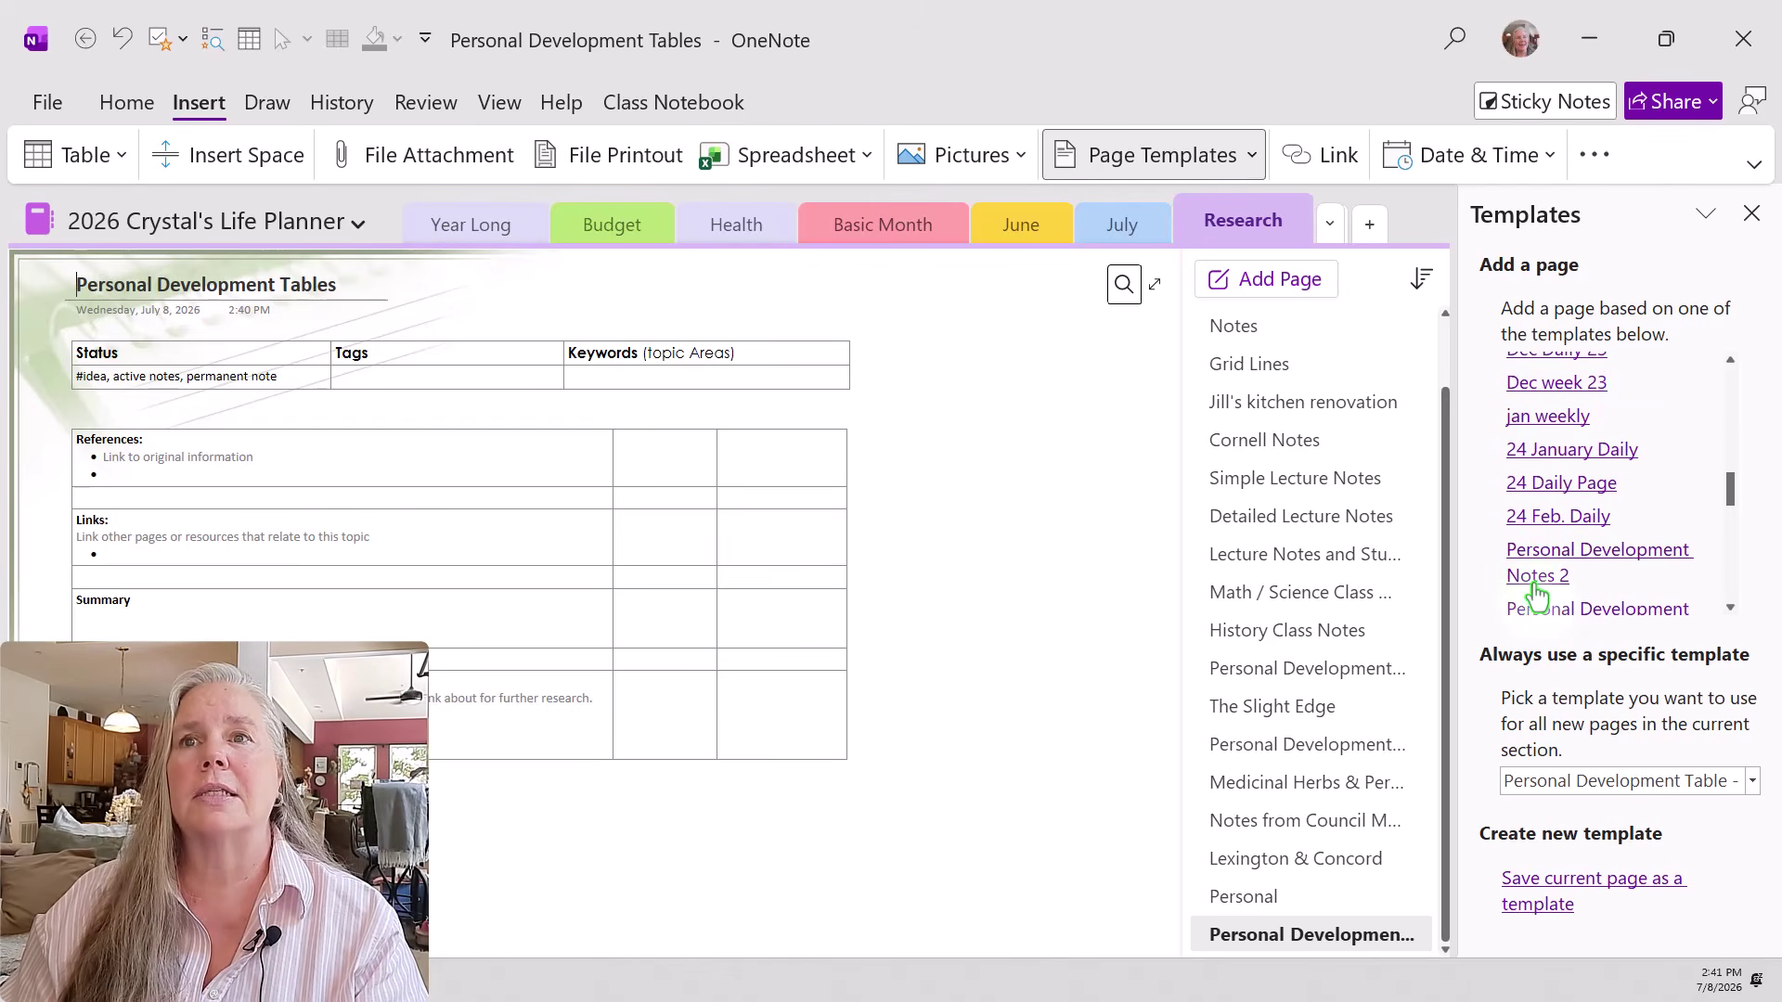
pyautogui.scroll(4, 1537, 594)
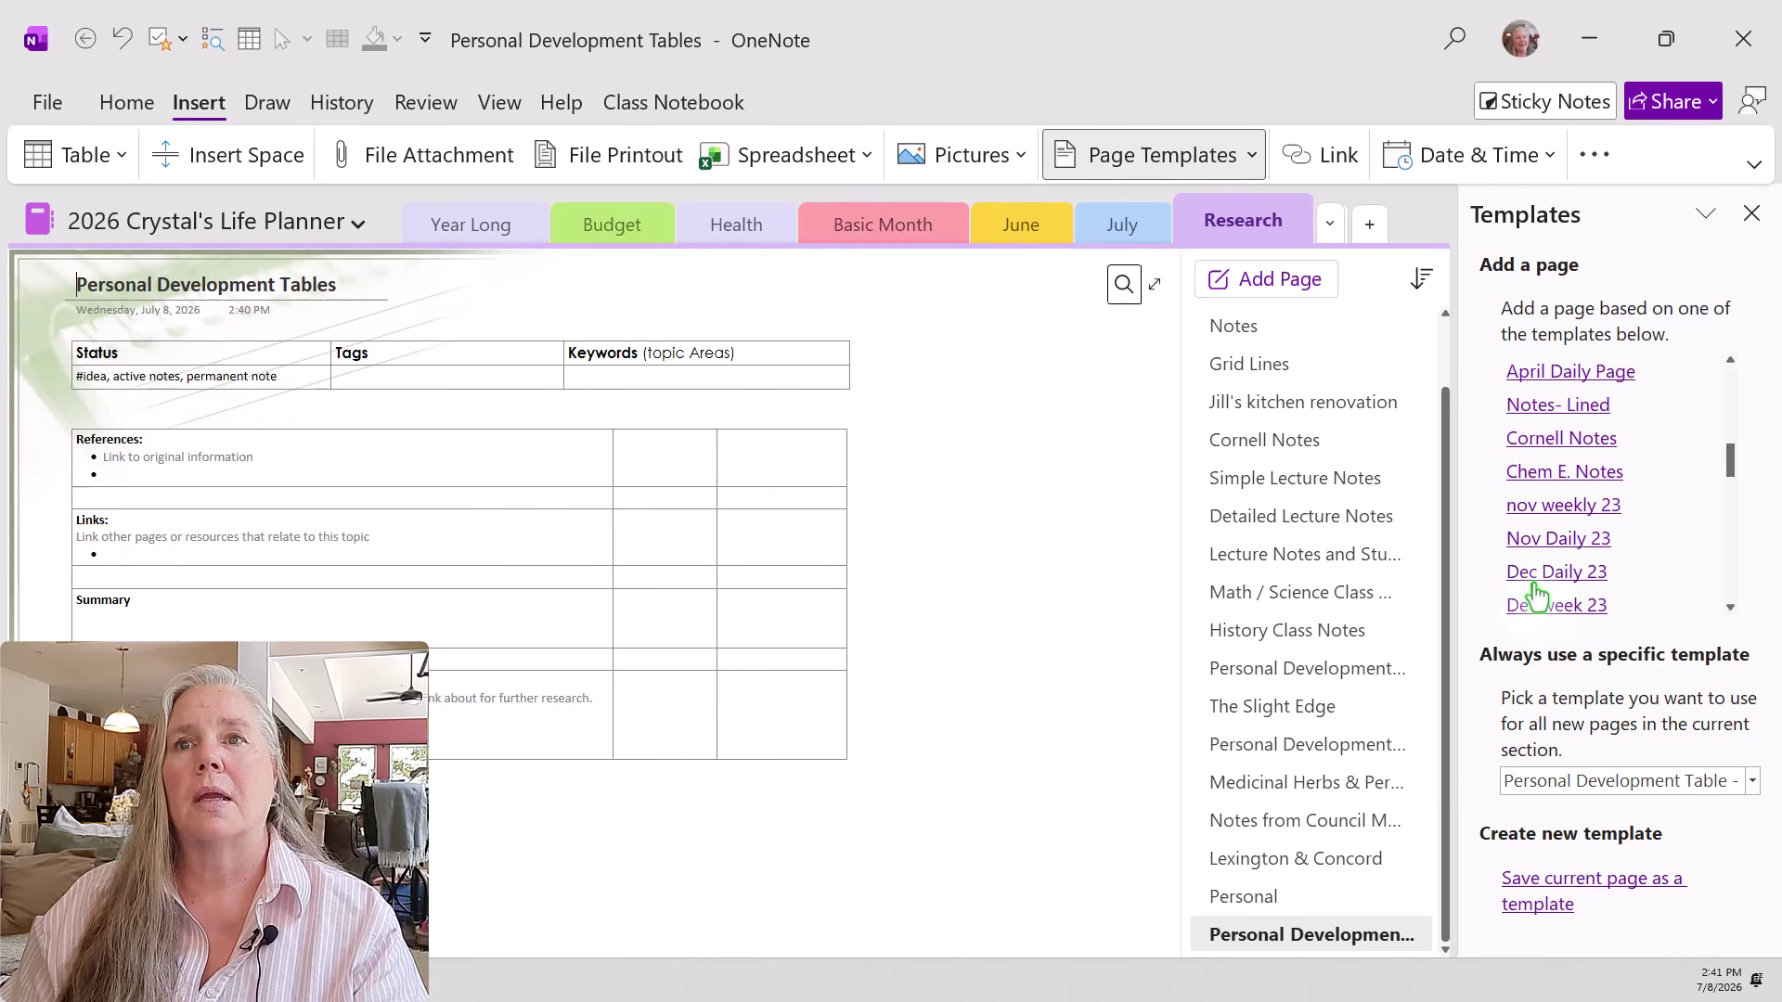
pyautogui.click(1543, 405)
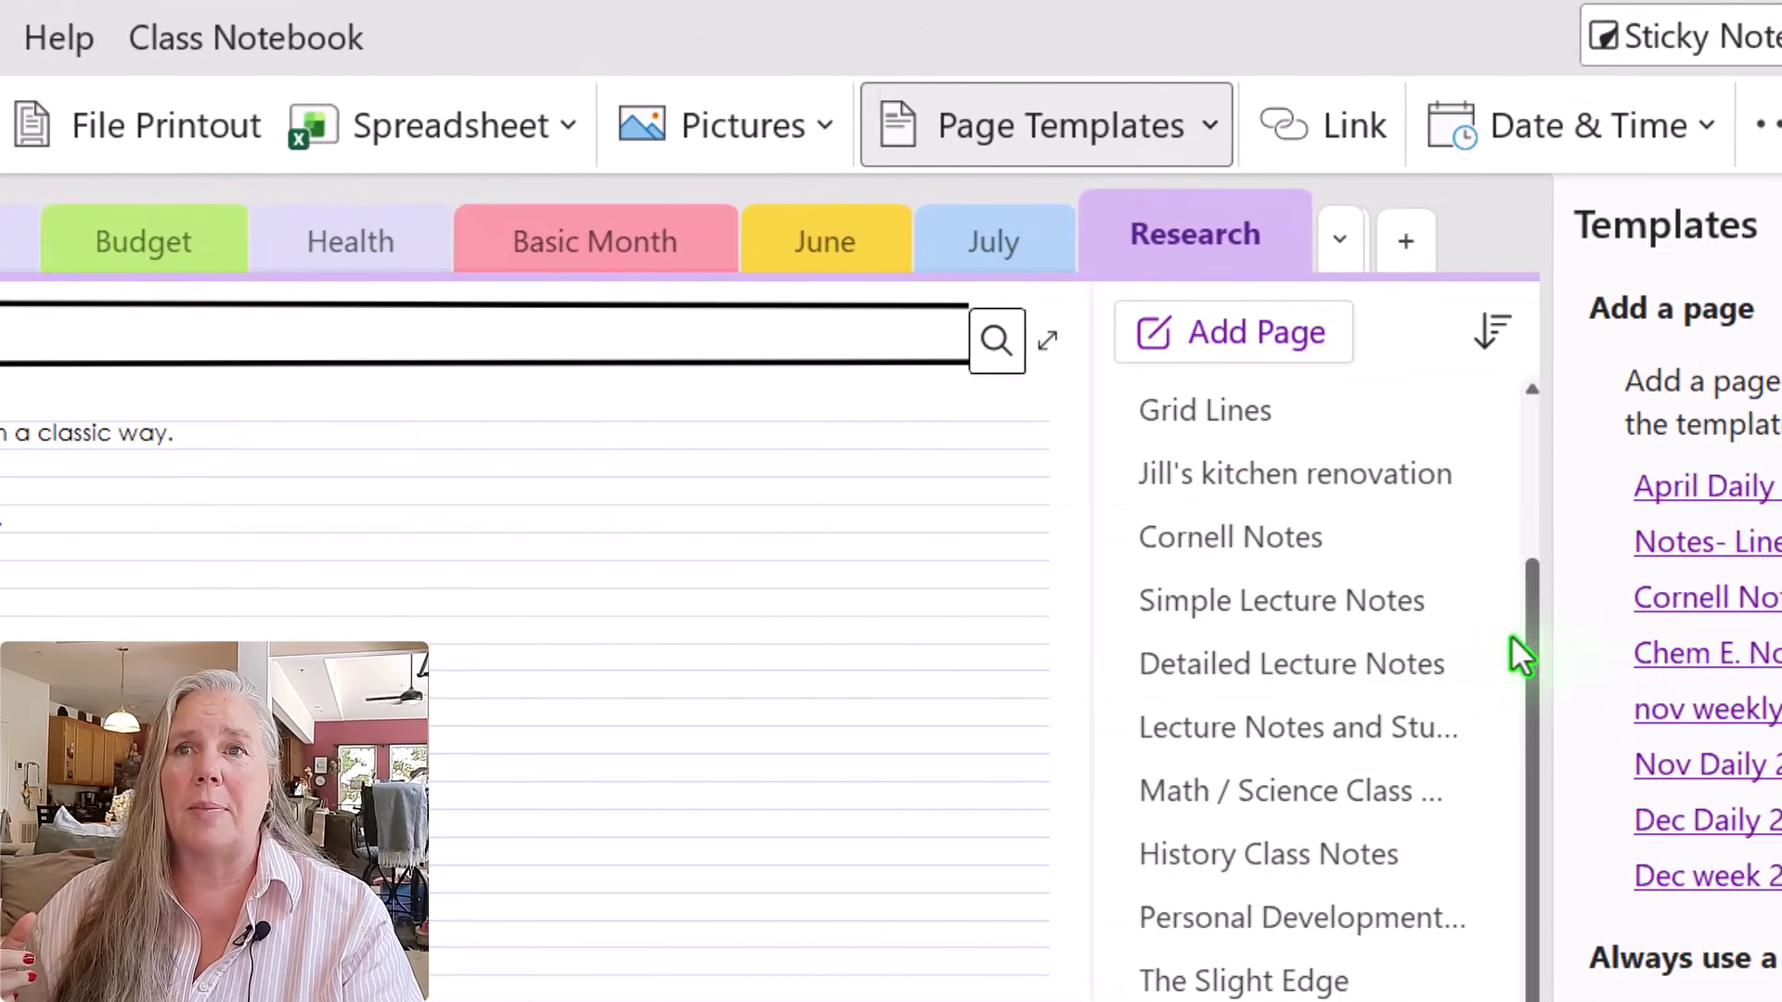
# Open the untitled page with the handwritten appointment note in the Research section.
pyautogui.moveTo(1226, 637); pyautogui.dragTo(1227, 373)
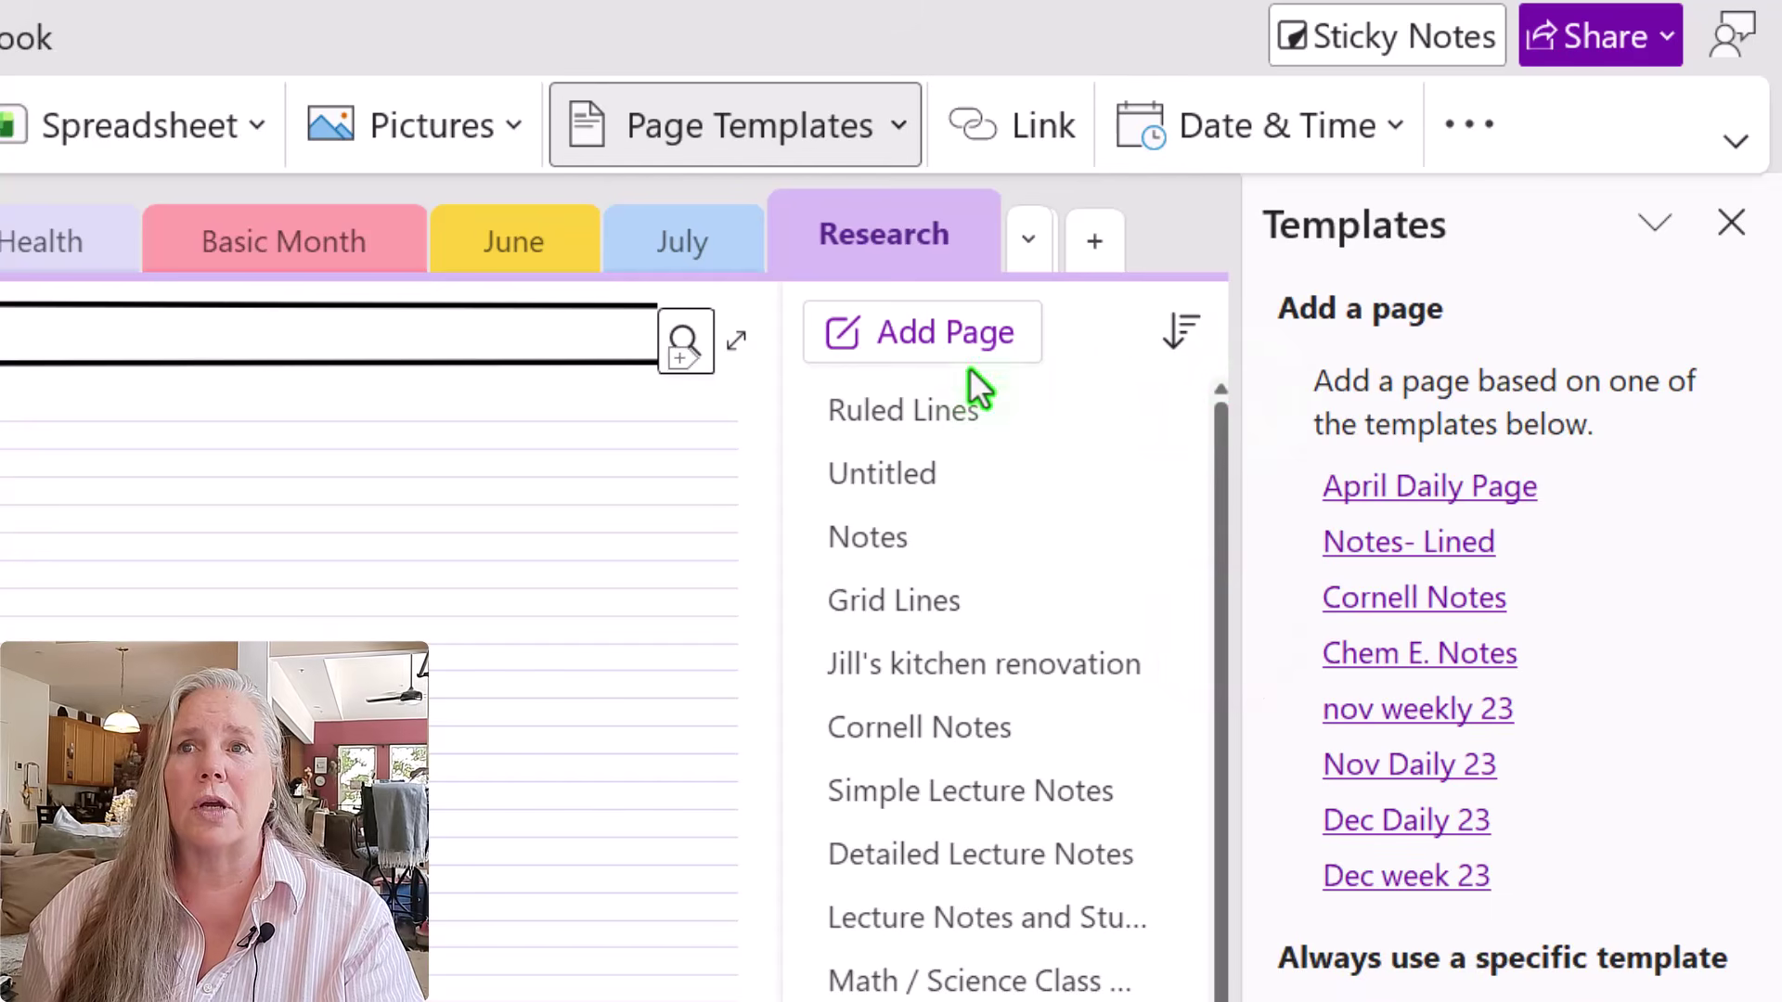
pyautogui.click(844, 475)
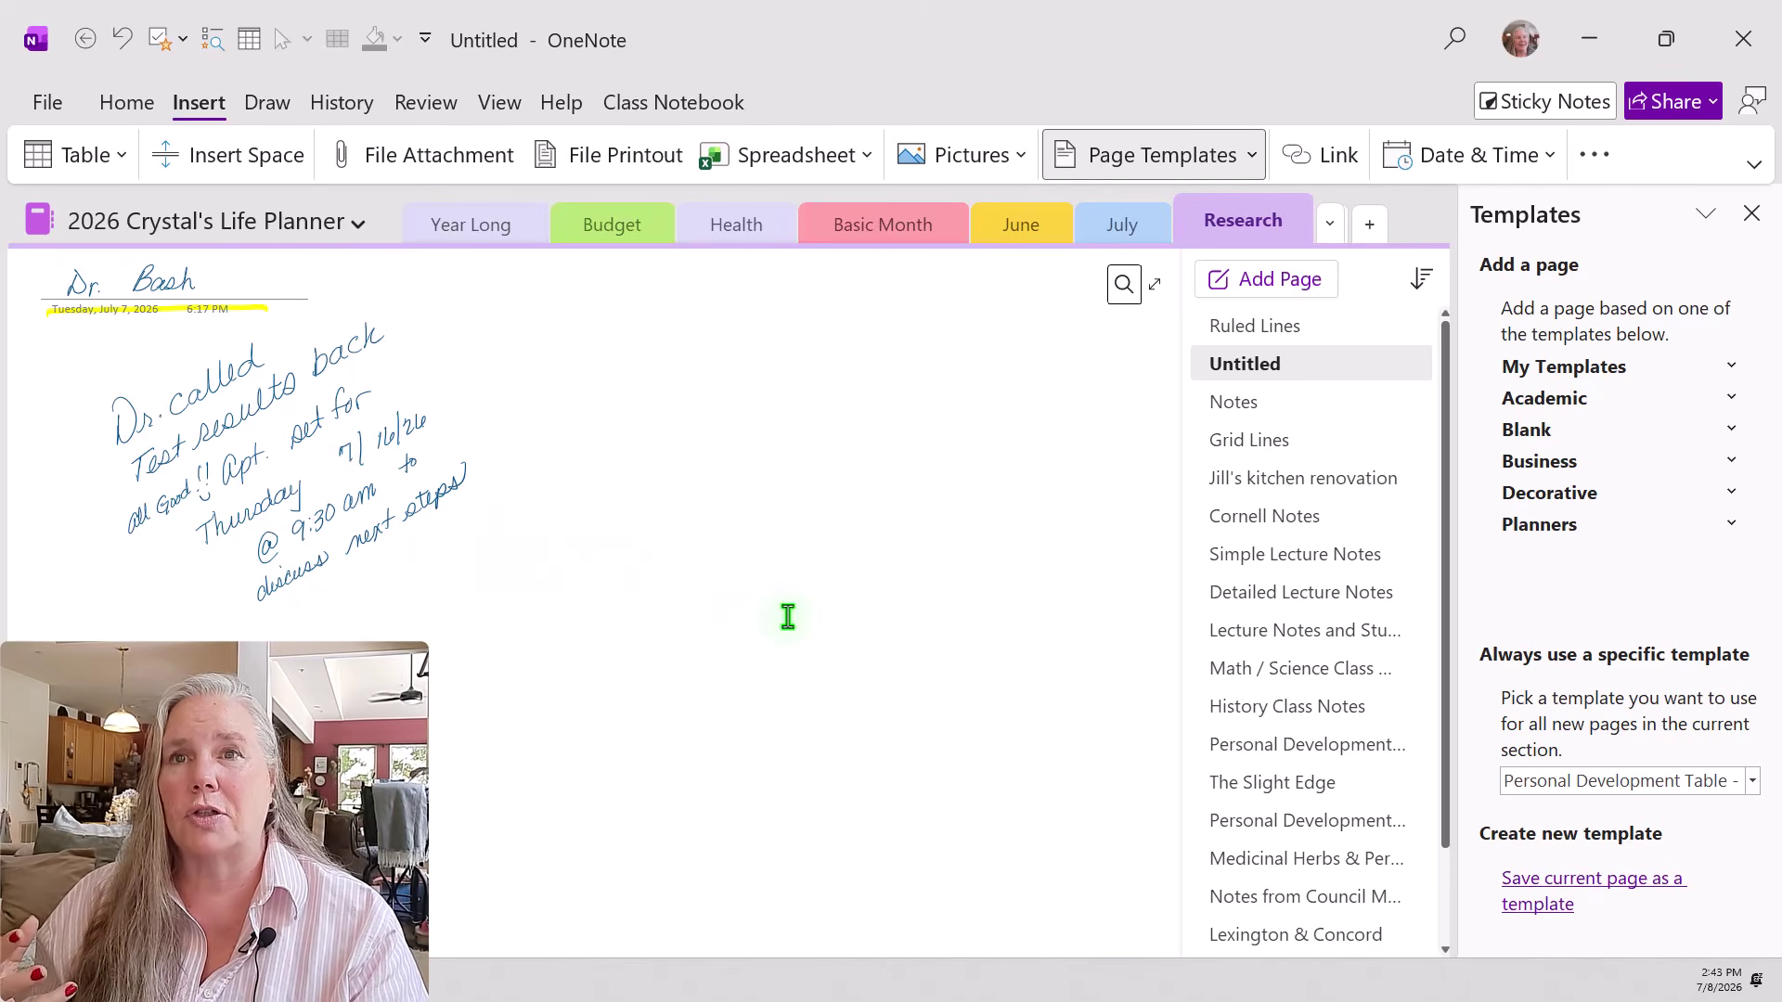
# View the 2026 July In Box page in the July section, then return to the untitled handwritten page in the Research section.
pyautogui.click(1074, 243)
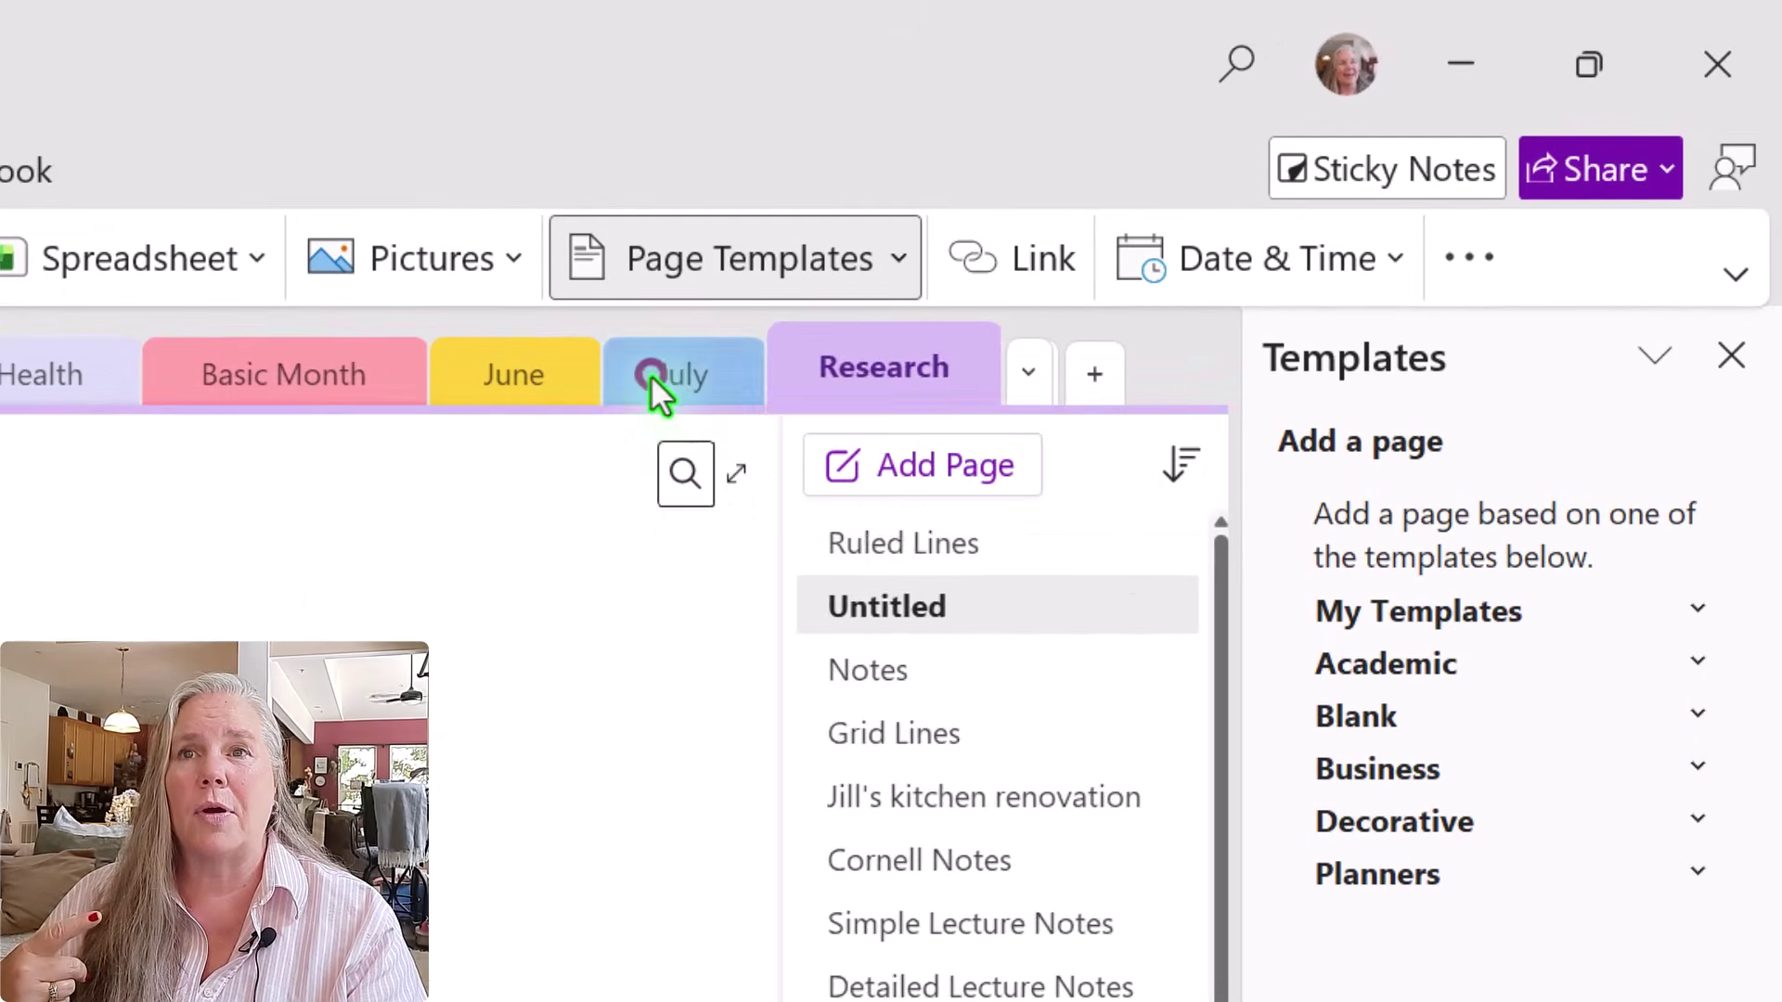
pyautogui.click(977, 548)
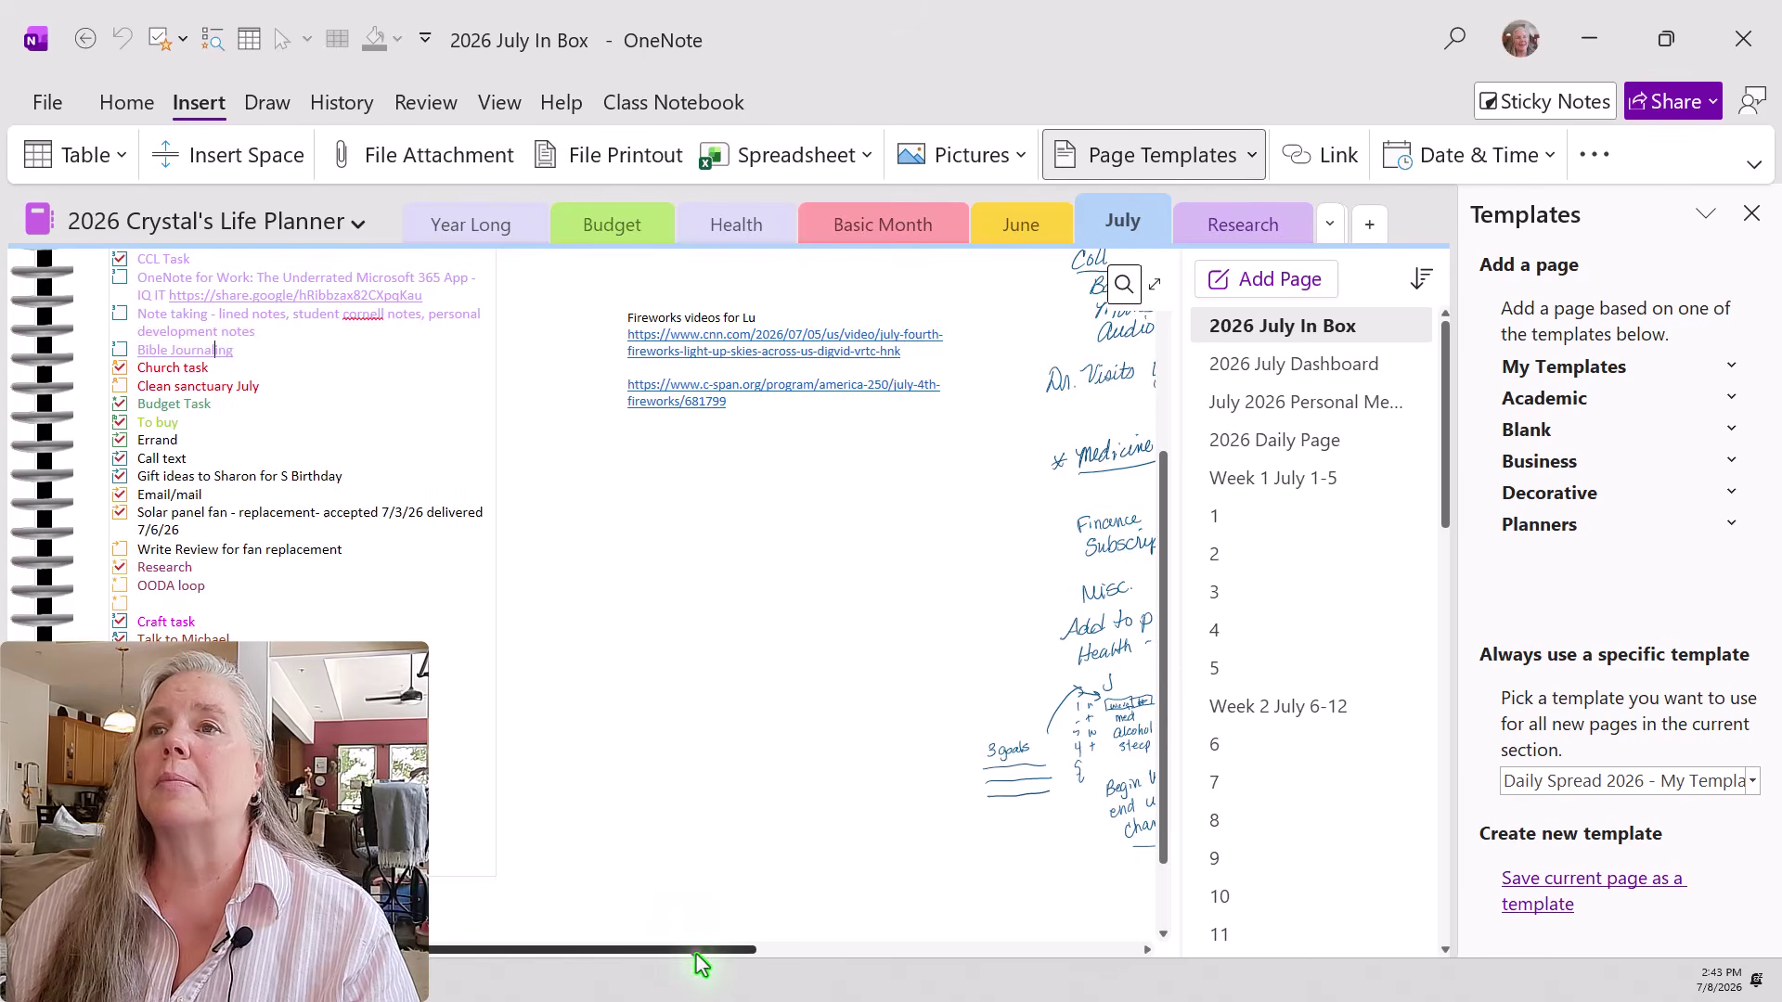
pyautogui.moveTo(687, 949); pyautogui.dragTo(698, 950)
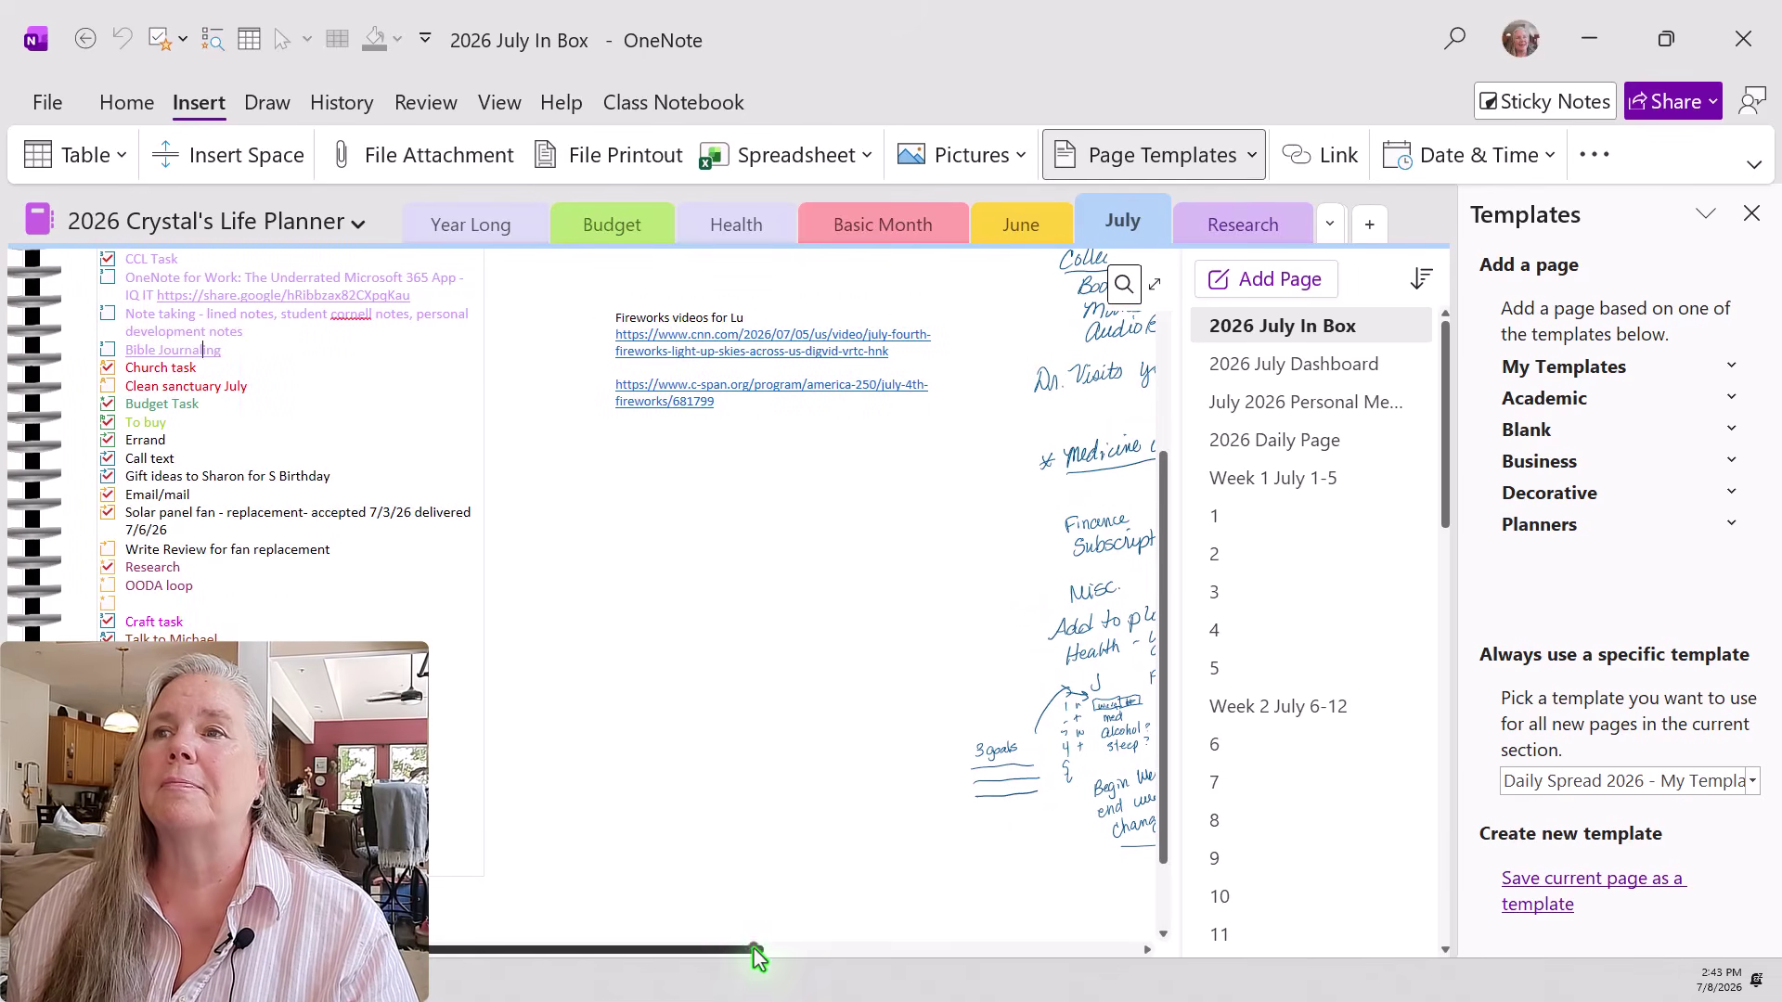
pyautogui.moveTo(755, 950); pyautogui.dragTo(744, 950)
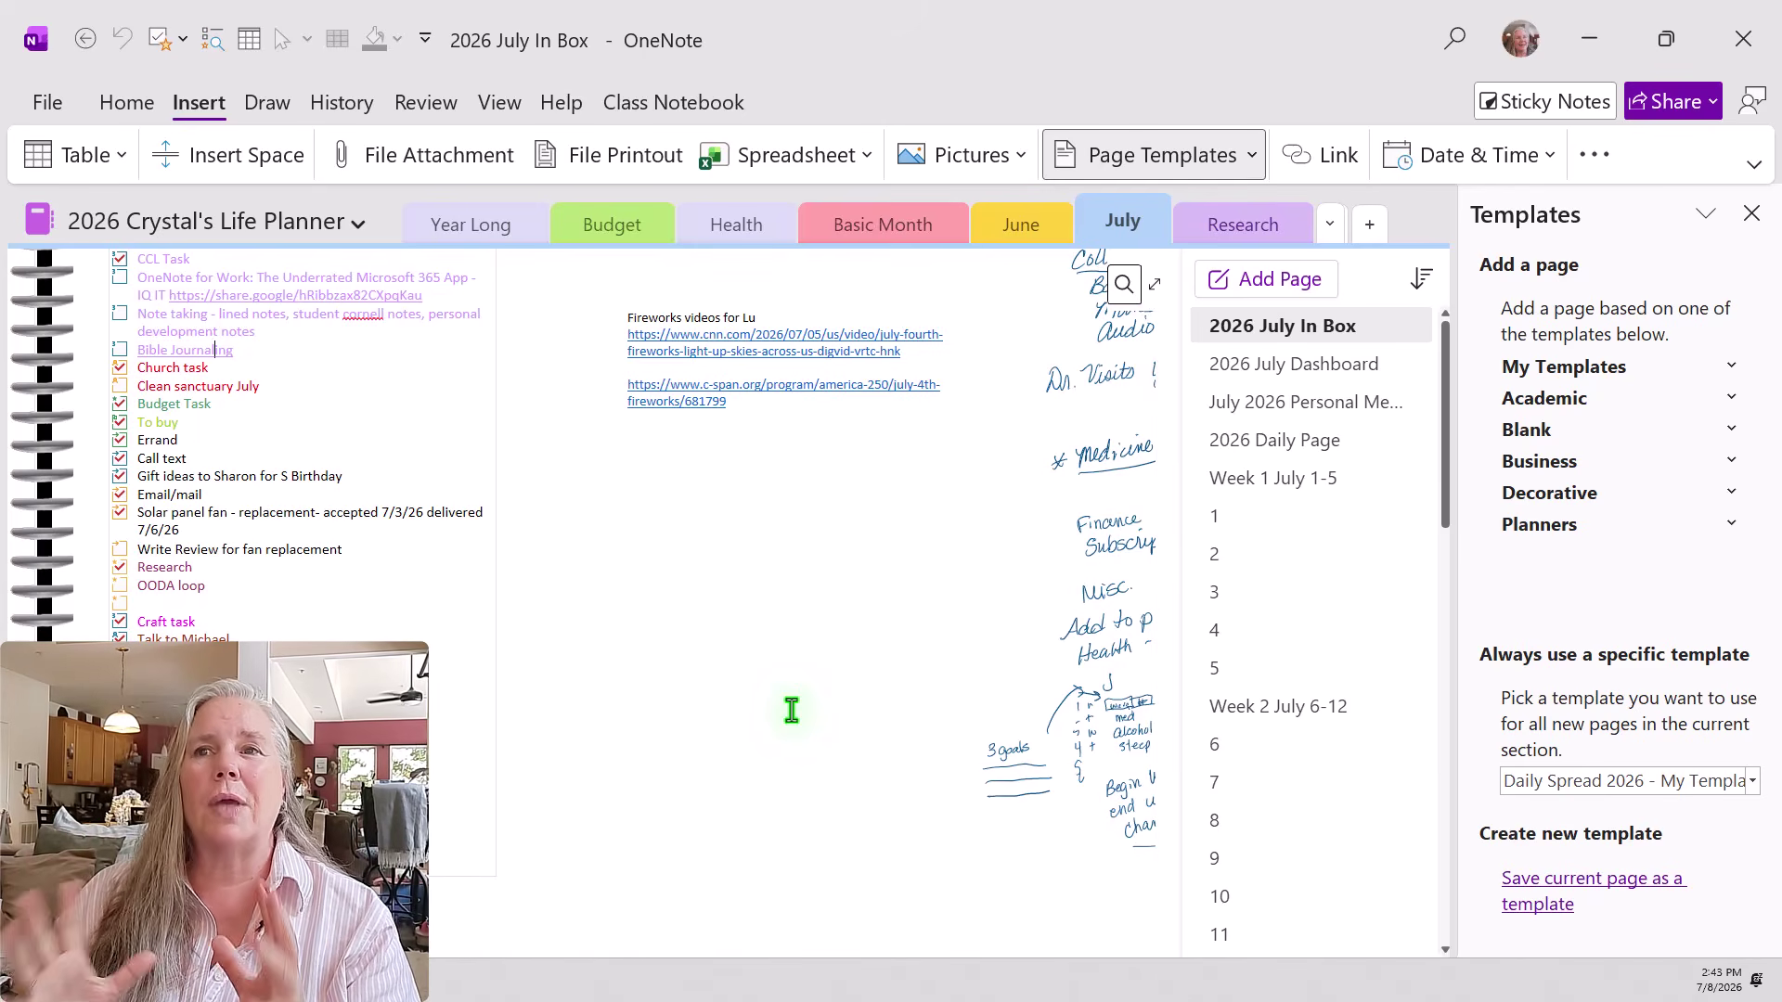
pyautogui.click(1276, 226)
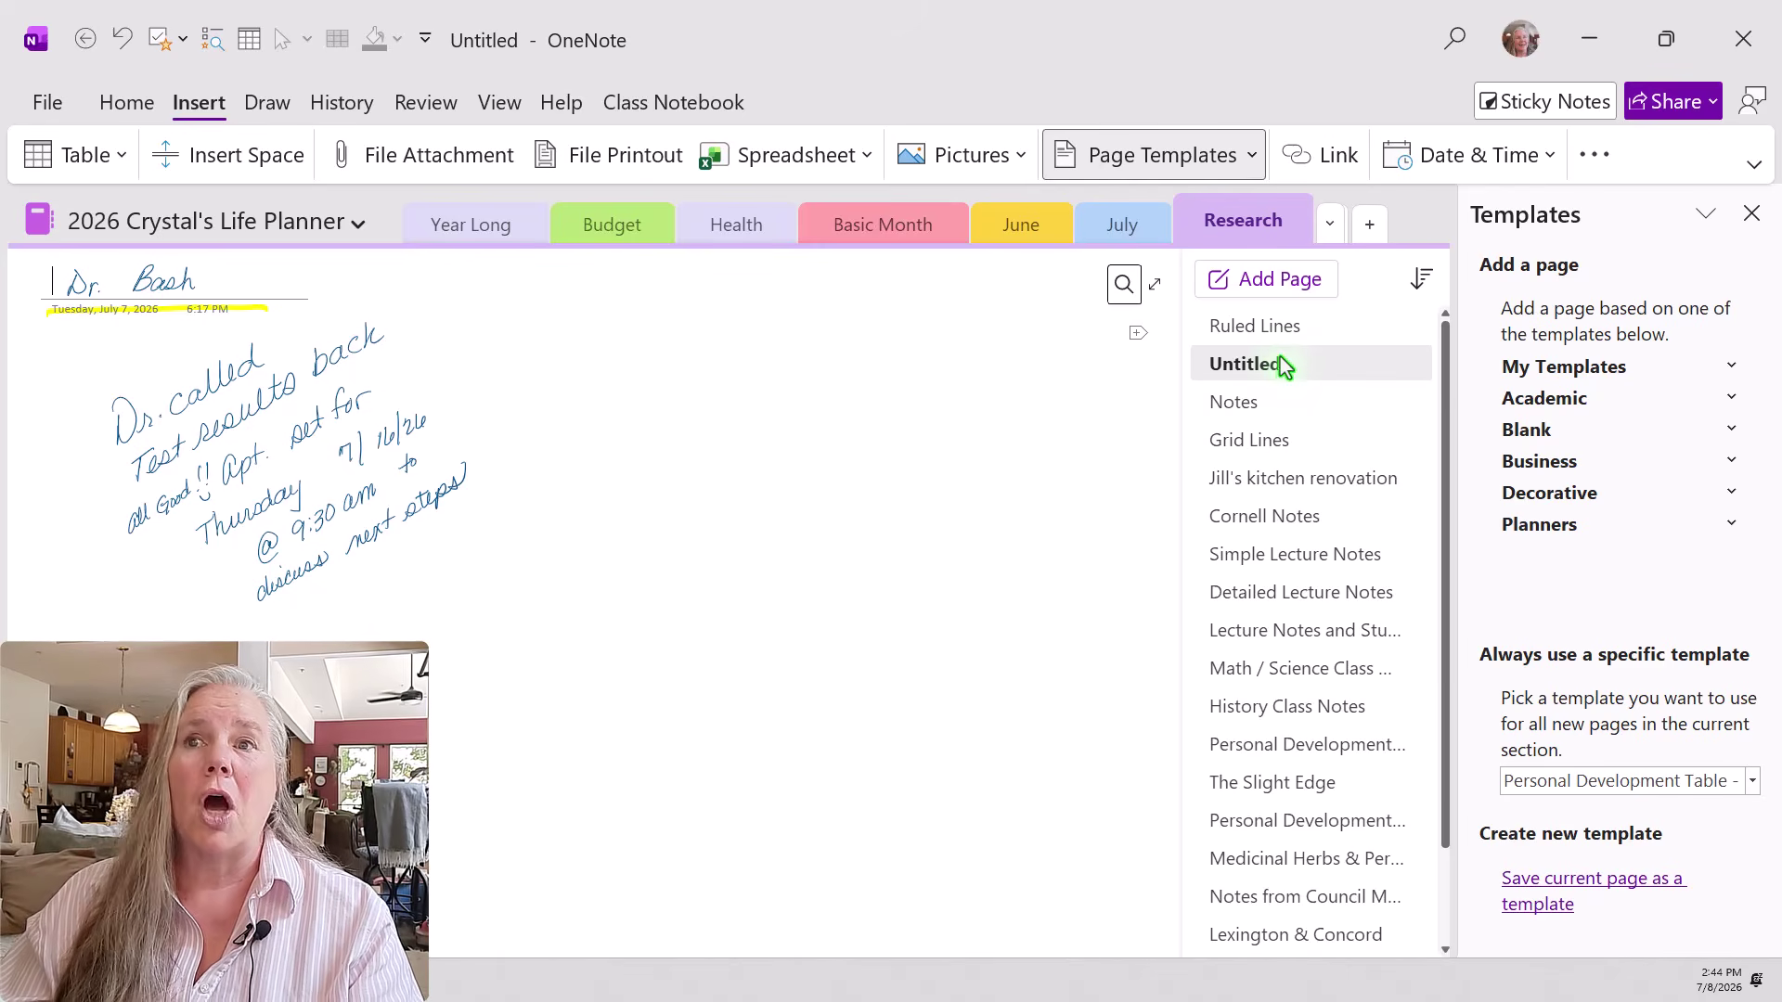
pyautogui.click(949, 599)
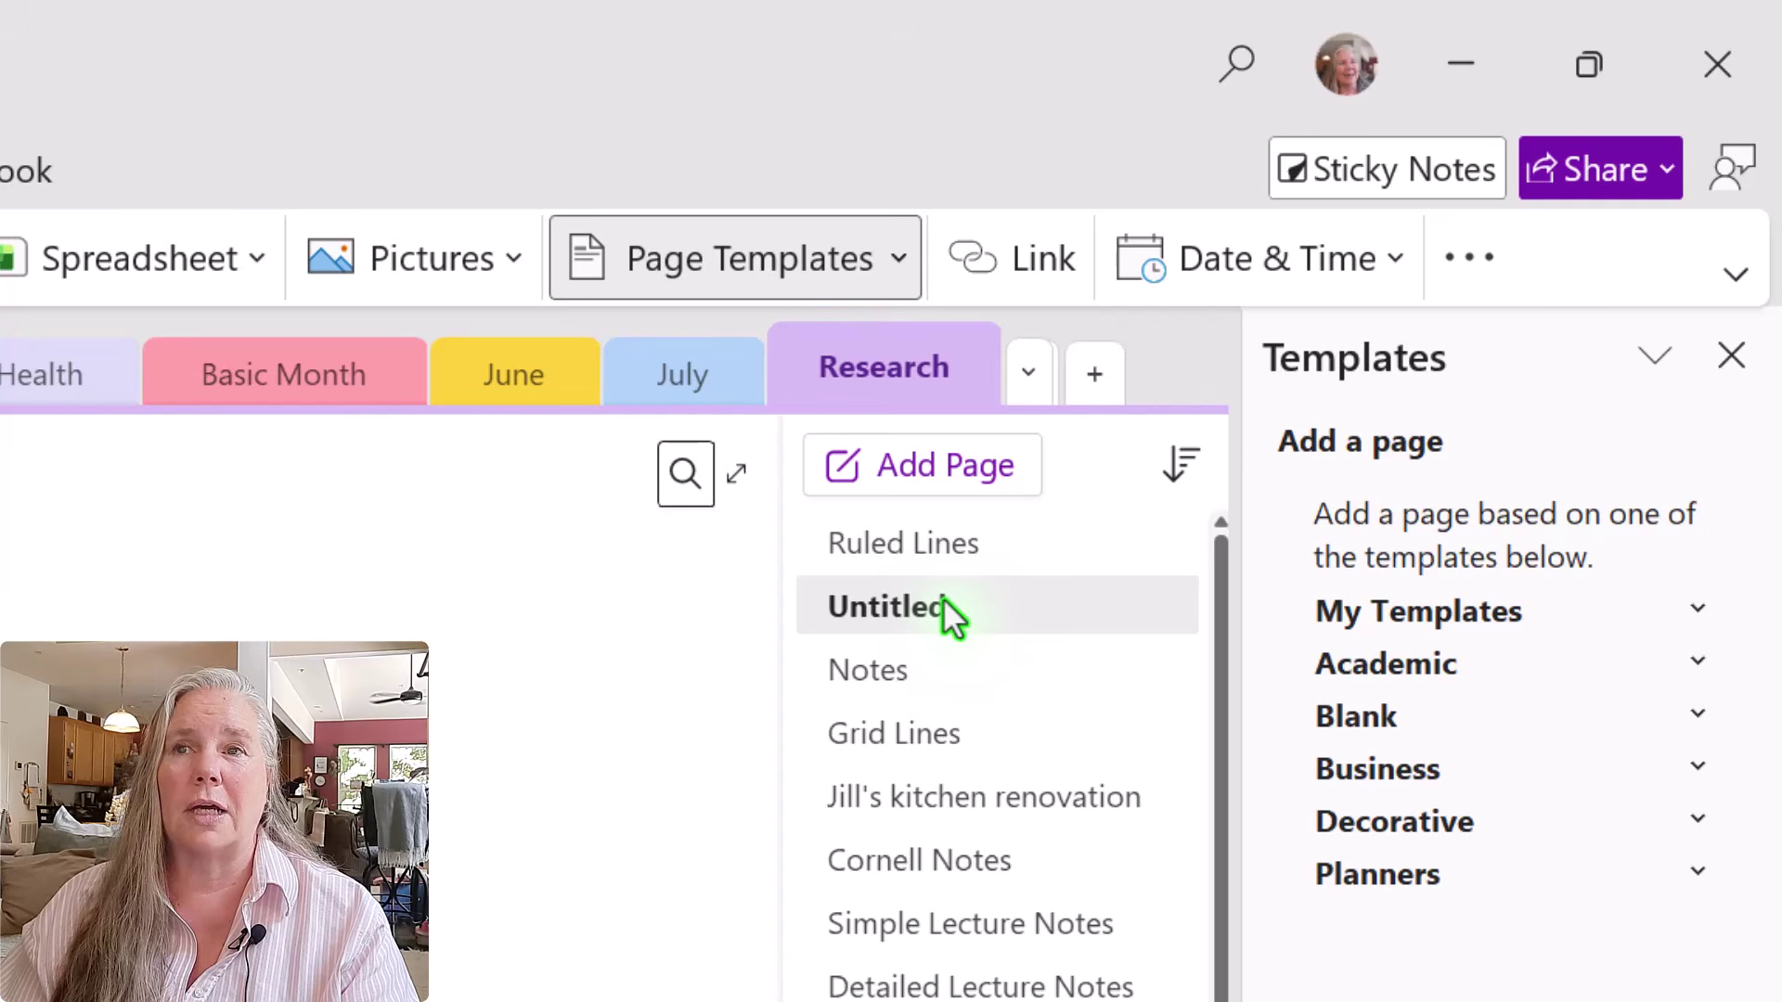
# Move the untitled handwritten appointment page from the Research section to the July section.
pyautogui.click(943, 599)
pyautogui.moveTo(943, 599); pyautogui.dragTo(698, 355)
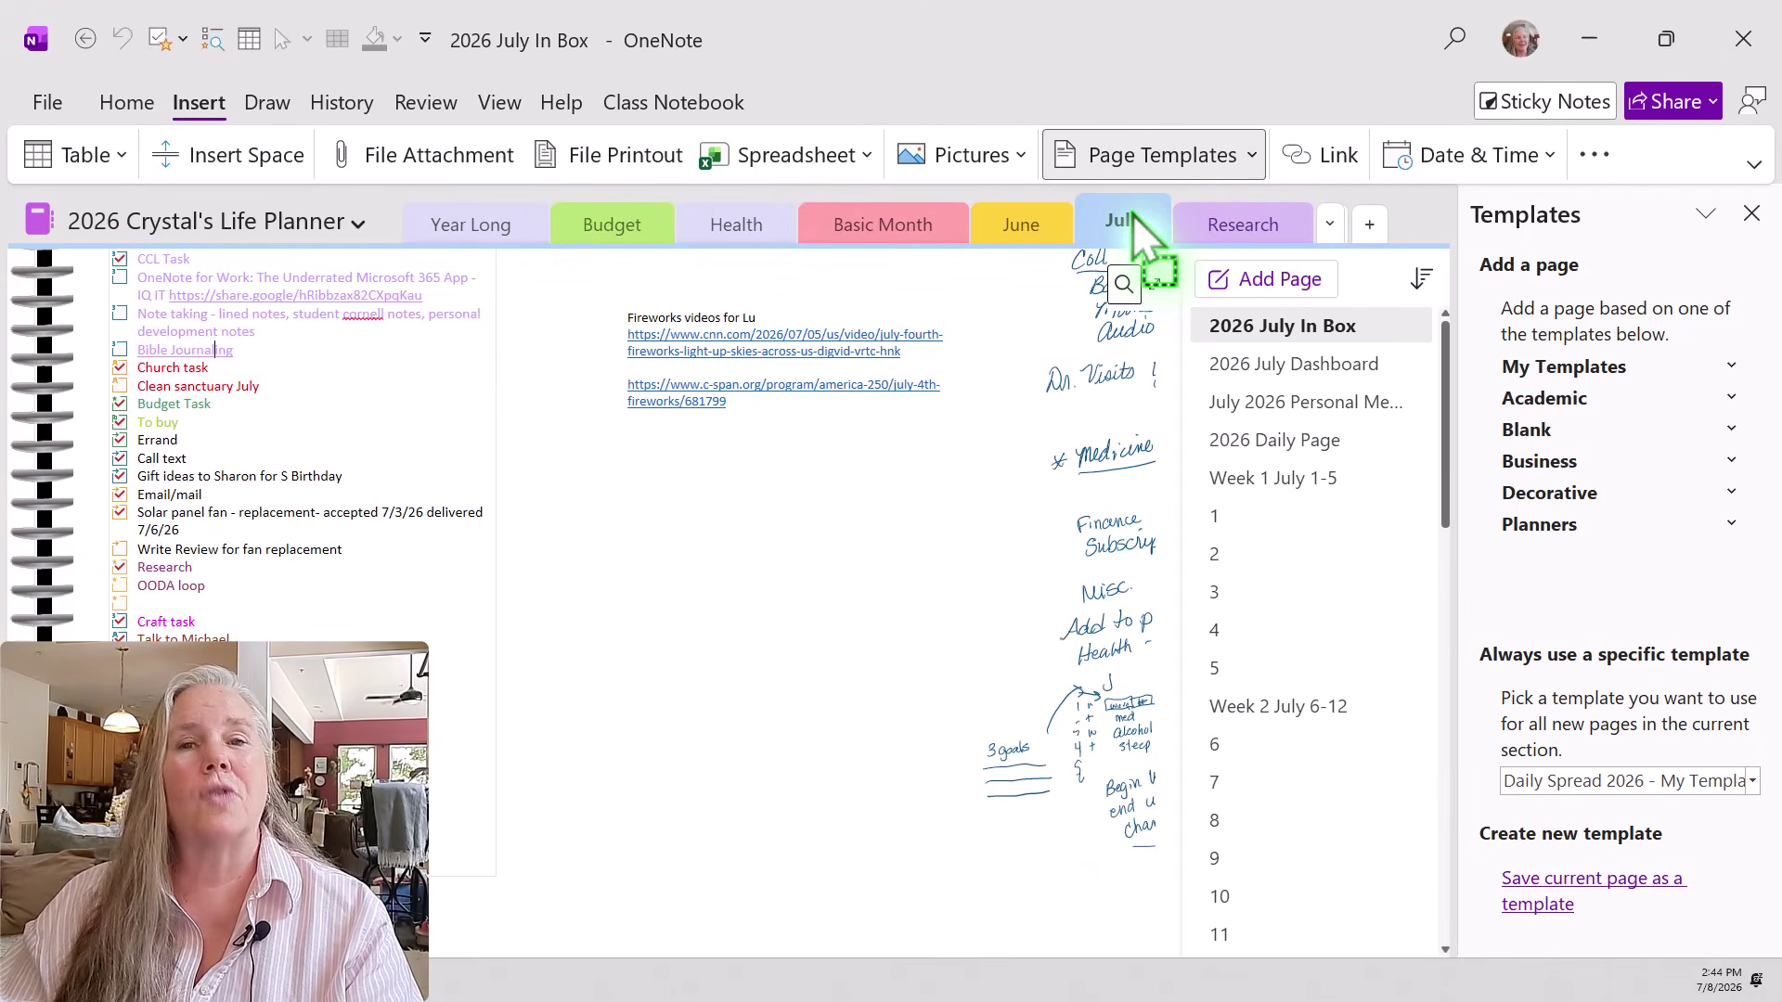
pyautogui.moveTo(1133, 215); pyautogui.dragTo(1133, 216)
# Check the Research section's page list and open the moved untitled page at the end of the July section.
pyautogui.click(1234, 219)
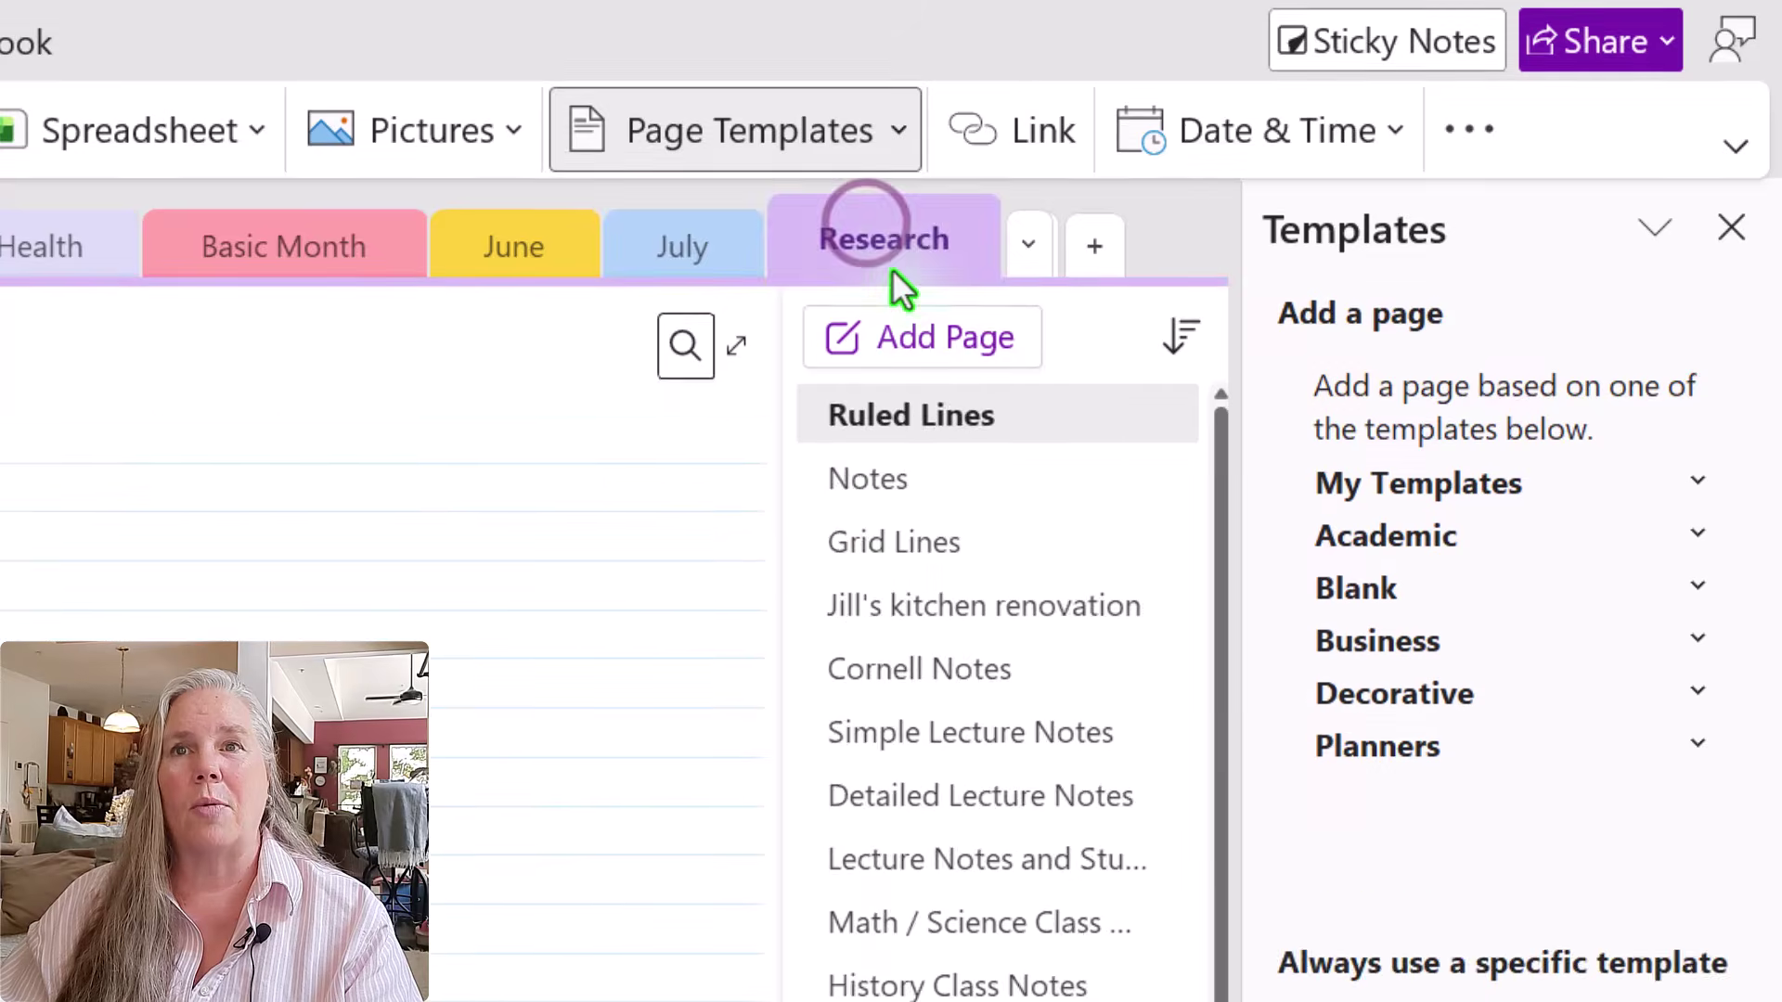
pyautogui.scroll(-2, 892, 954)
pyautogui.scroll(2, 892, 965)
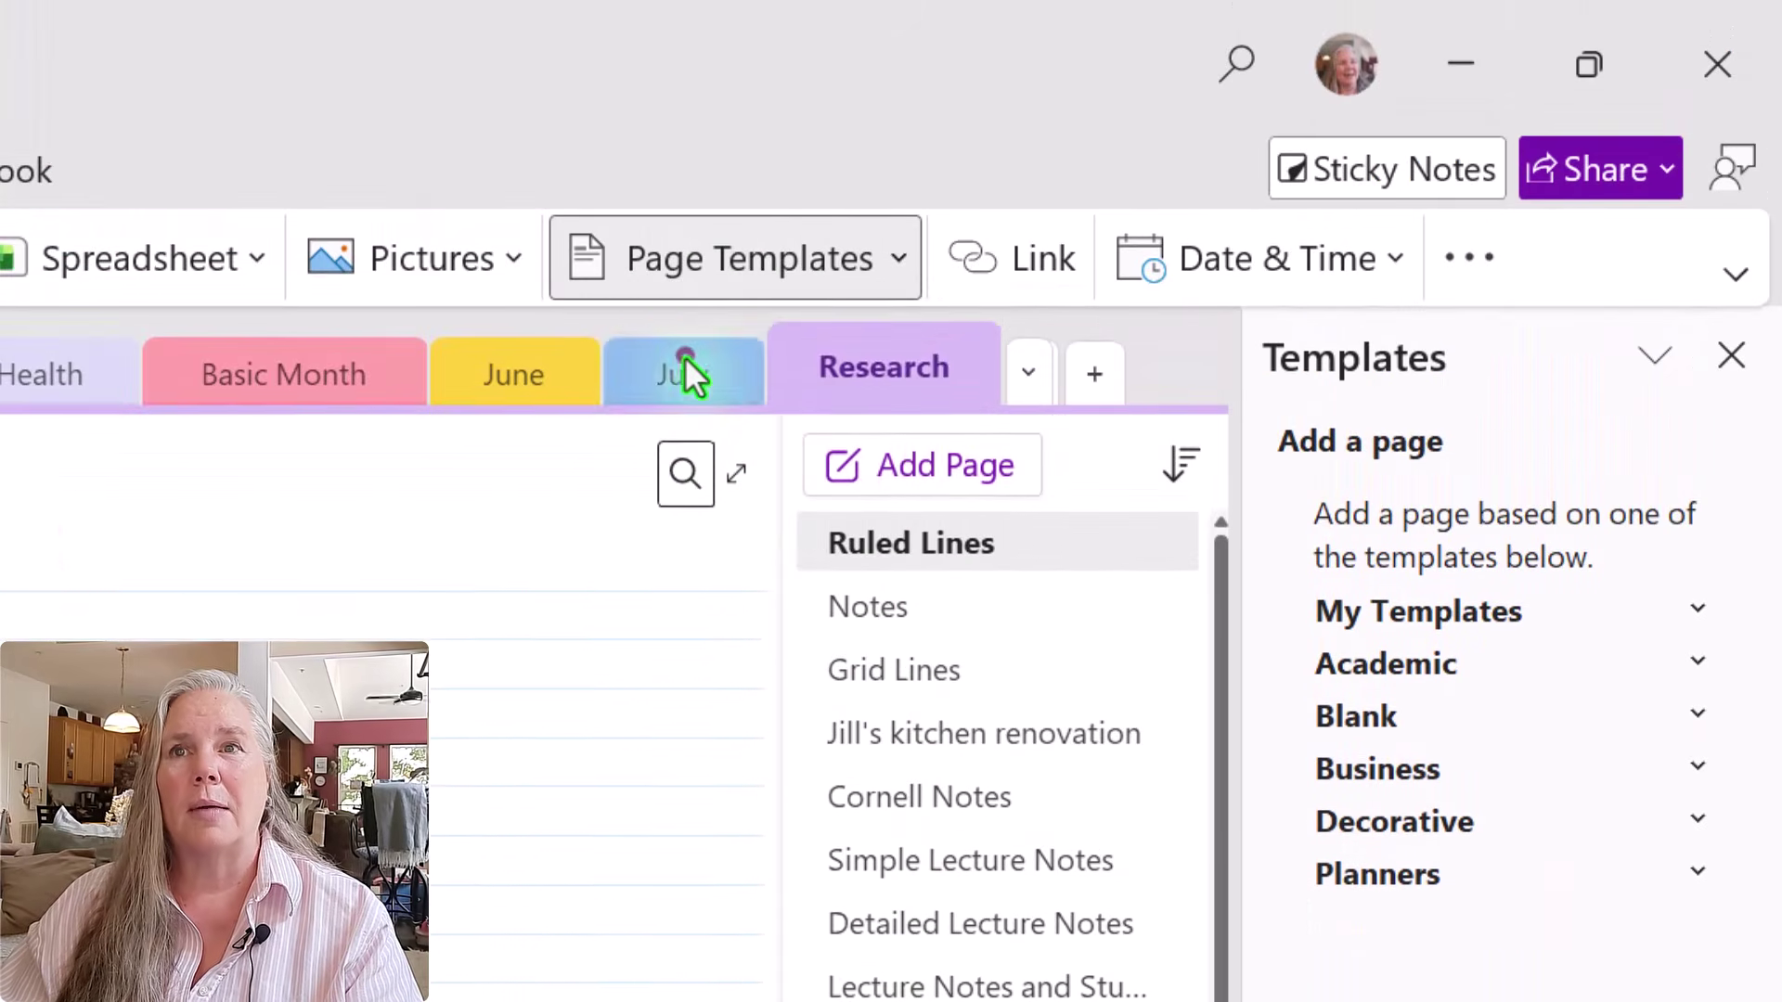
pyautogui.click(684, 368)
pyautogui.scroll(-4, 887, 813)
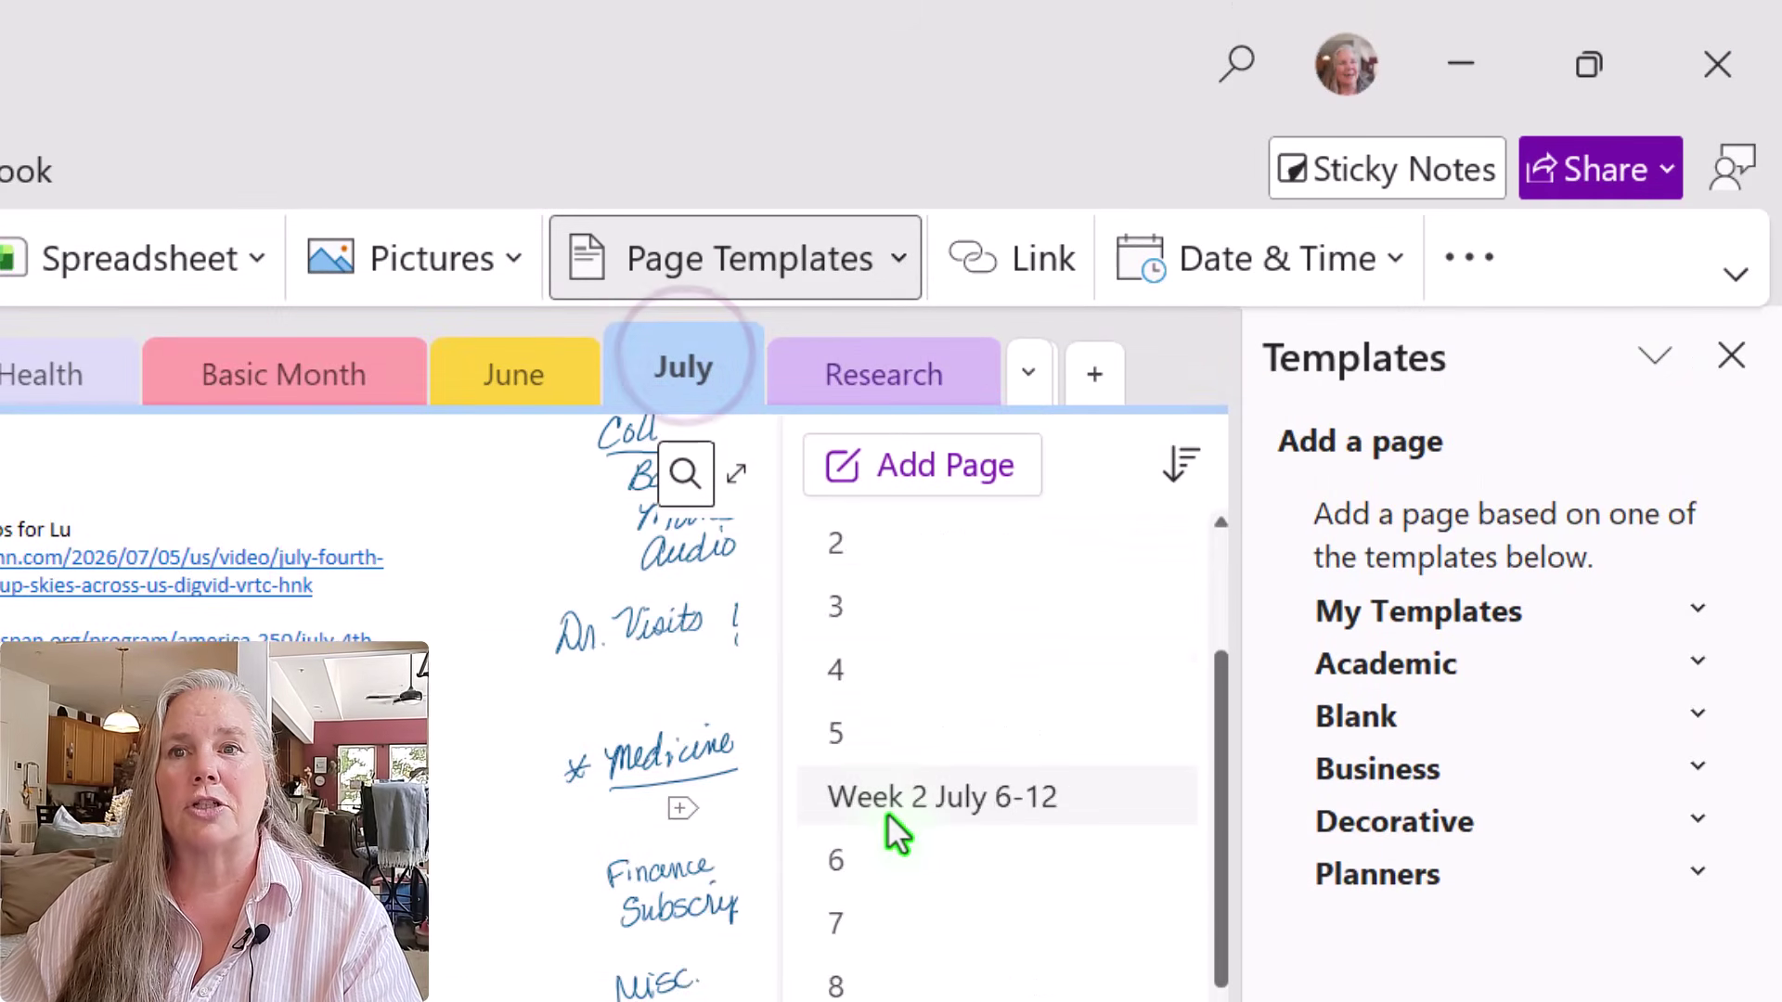
pyautogui.scroll(-10, 887, 815)
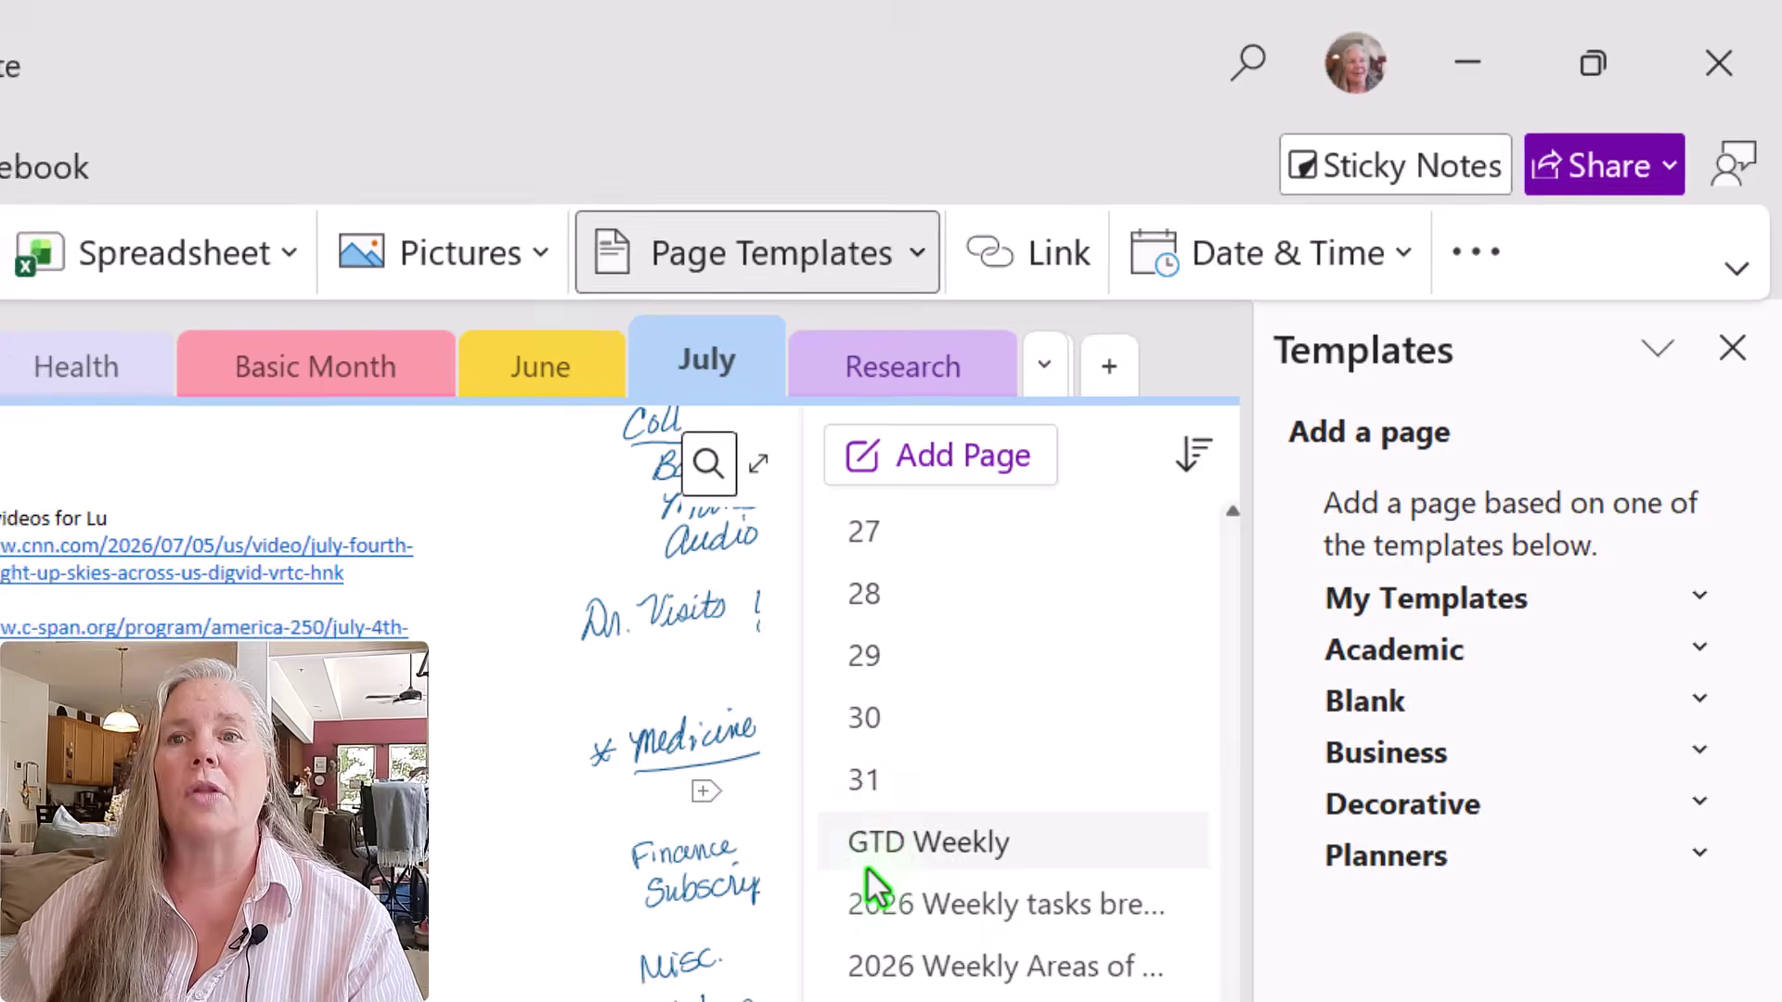
pyautogui.click(1239, 933)
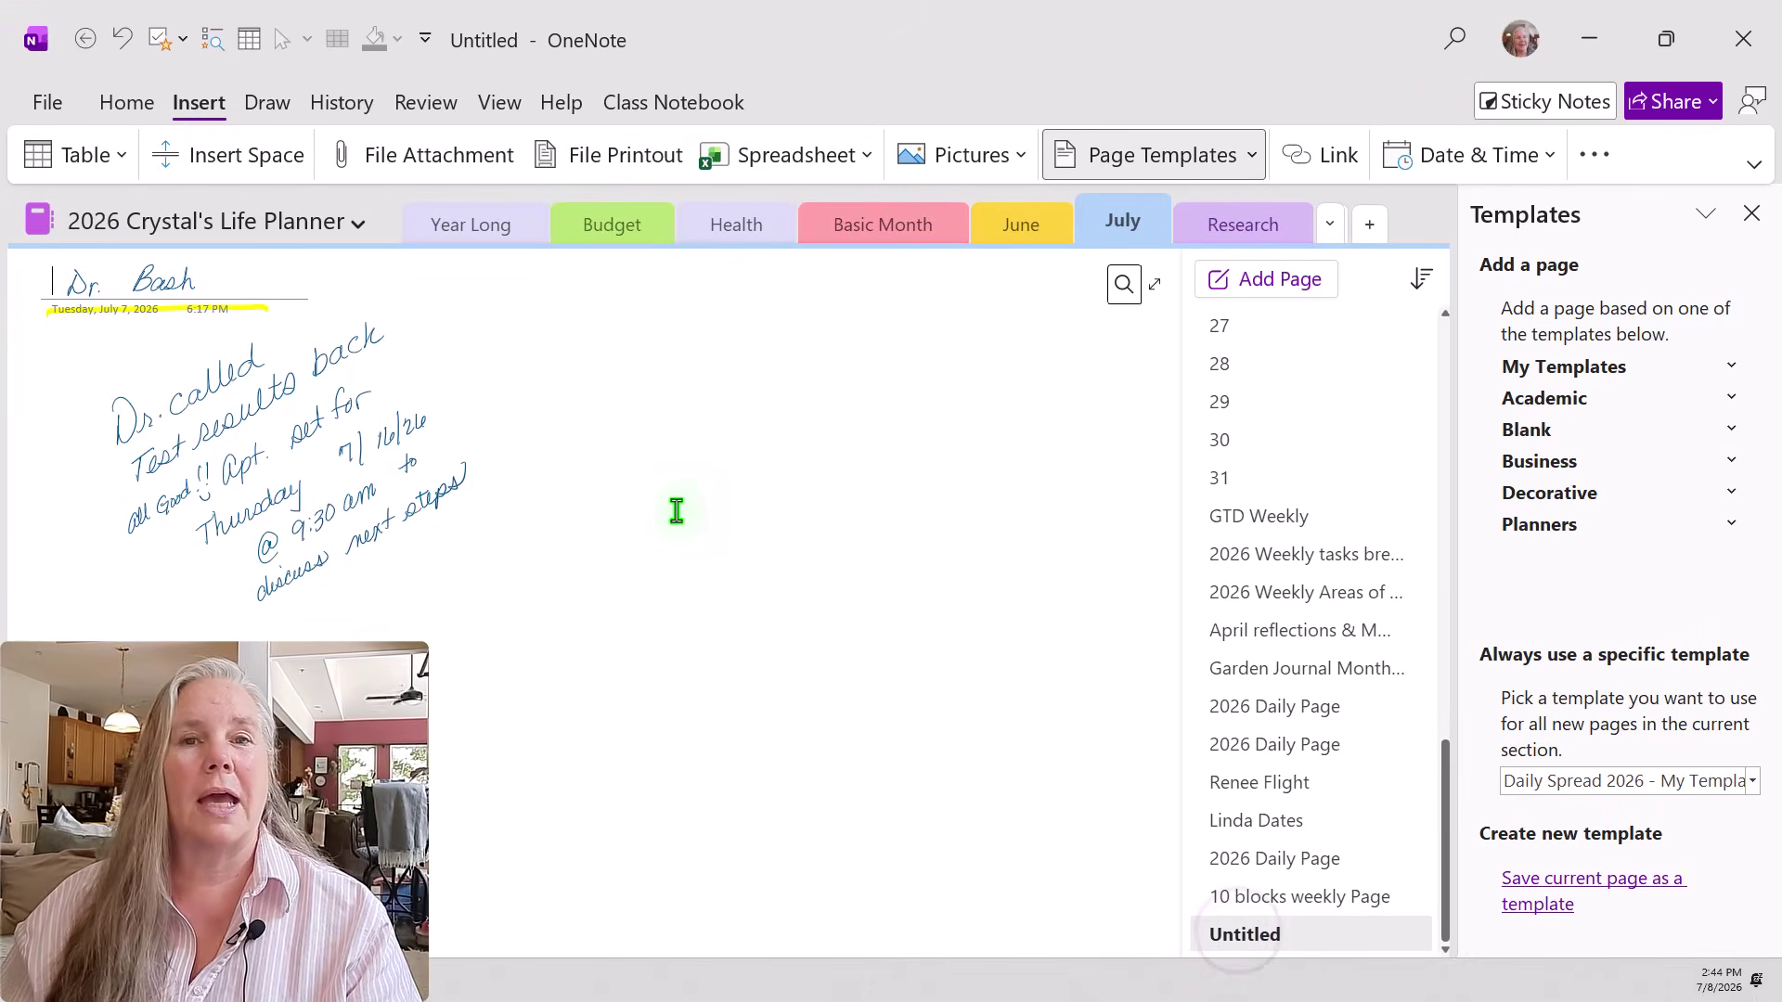